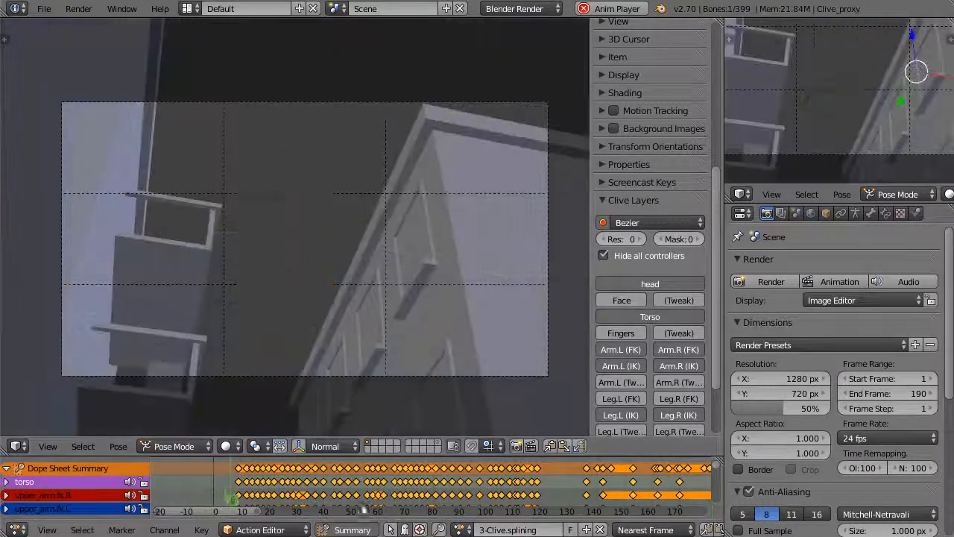
# Step: Set the interpolation of the selected keyframes in the 3-Clive.splining action to Bezier and play the animation through
pyautogui.press('t')
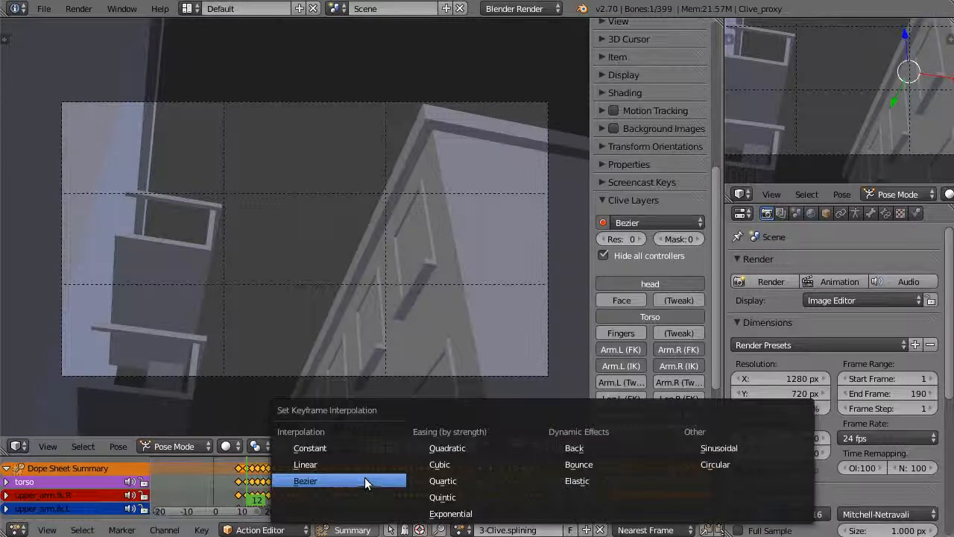
pyautogui.click(364, 477)
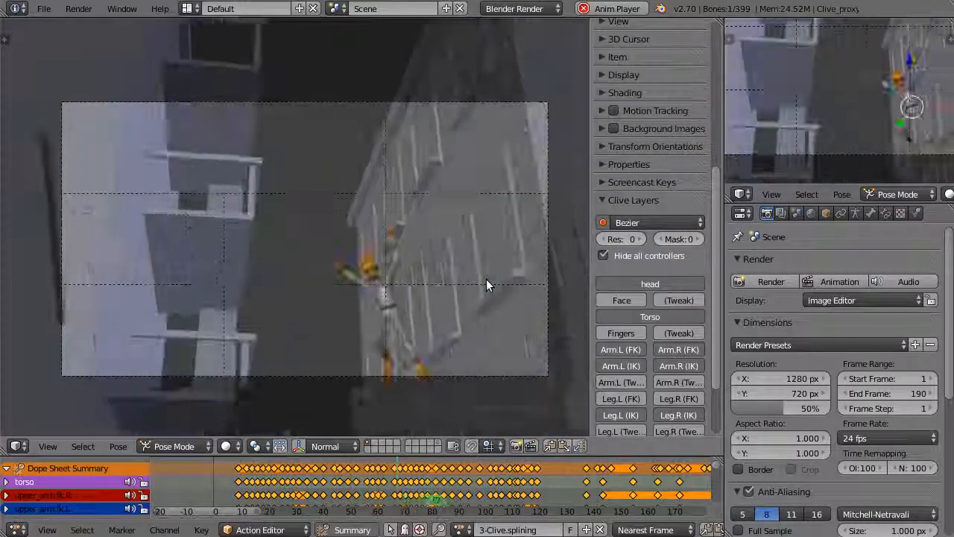
pyautogui.press('Escape')
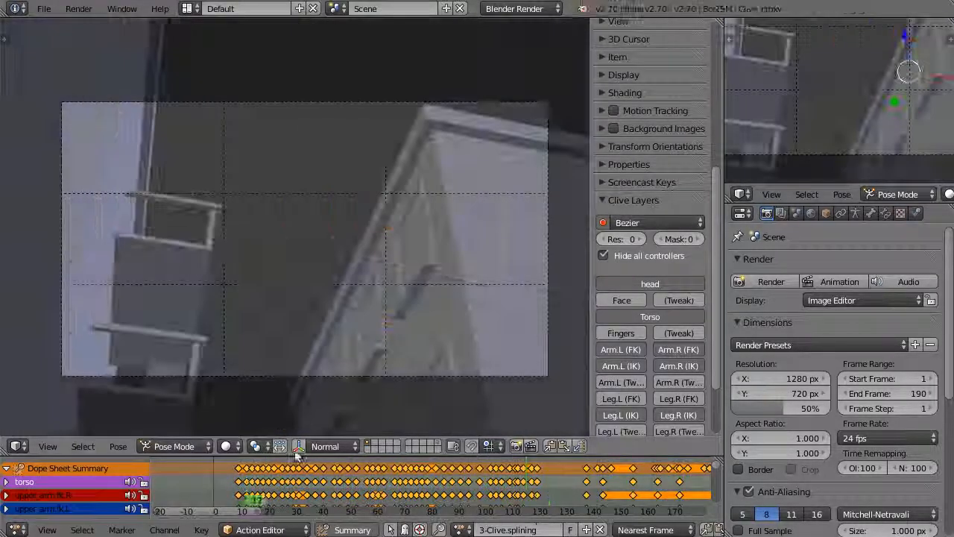
# Step: Scrub to frame 42 and play the animation back in the camera view to check the Bezier motion
pyautogui.moveTo(314, 478); pyautogui.dragTo(329, 460)
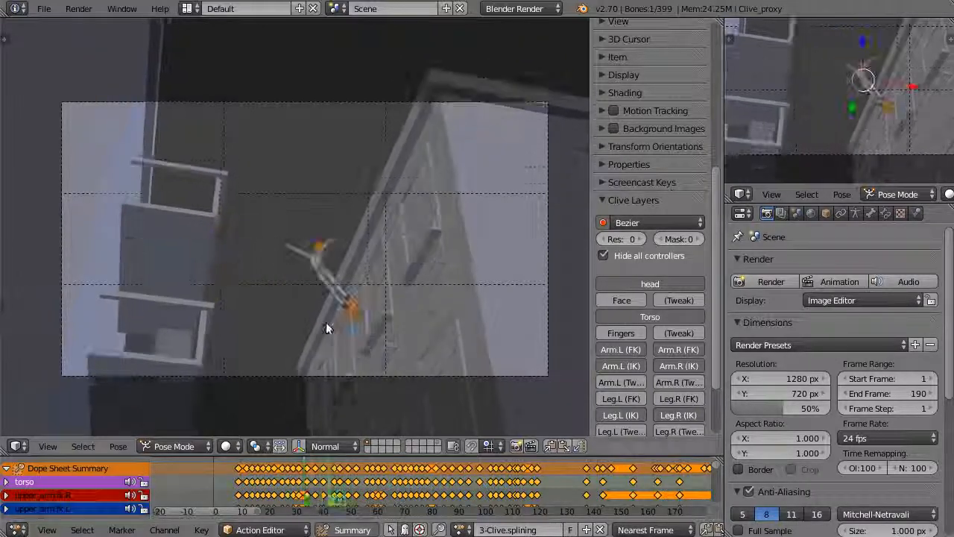
pyautogui.hotkey('alt', 'a')
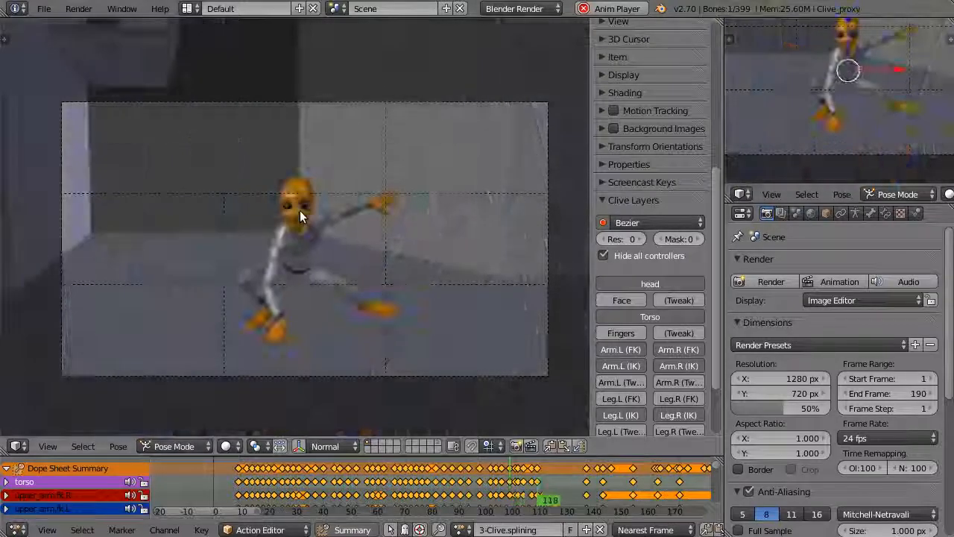
pyautogui.press('Escape')
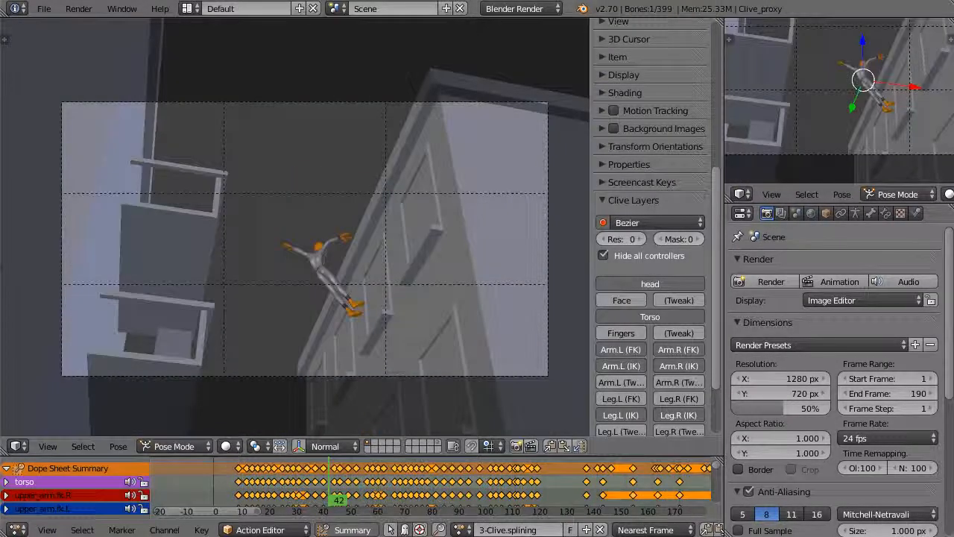
# Step: Switch the keyframe area to the Graph Editor and show all of the character's controllers
pyautogui.click(17, 530)
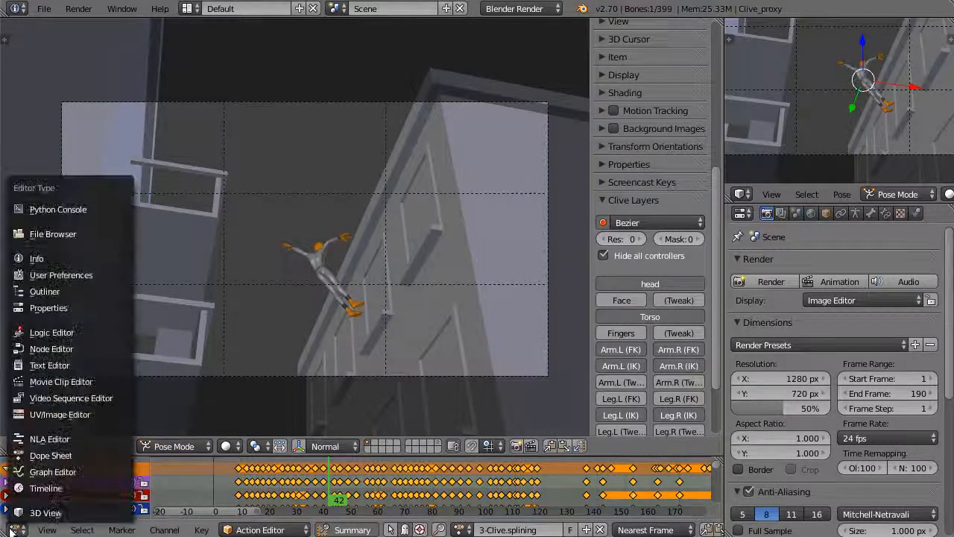
pyautogui.click(37, 471)
pyautogui.click(605, 257)
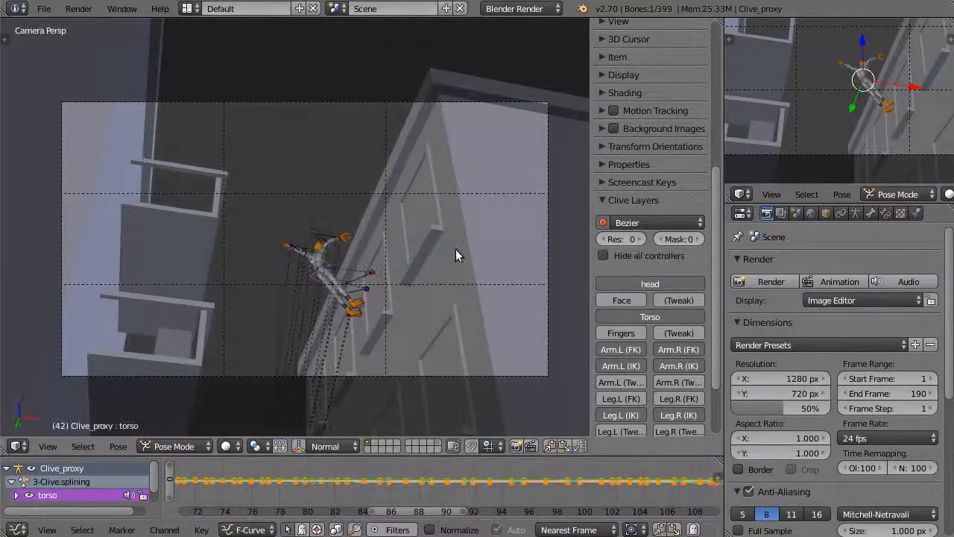
# Step: Select all visible bones of the rig and examine their animation curves in an enlarged Graph Editor
pyautogui.press('a')
pyautogui.press('a')
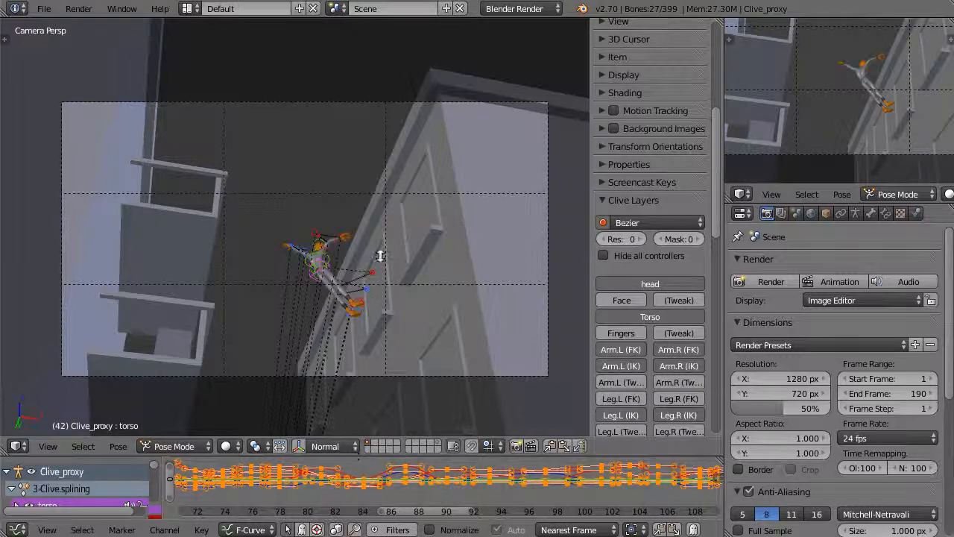
pyautogui.moveTo(388, 440); pyautogui.dragTo(392, 136)
pyautogui.scroll(10, 545, 347)
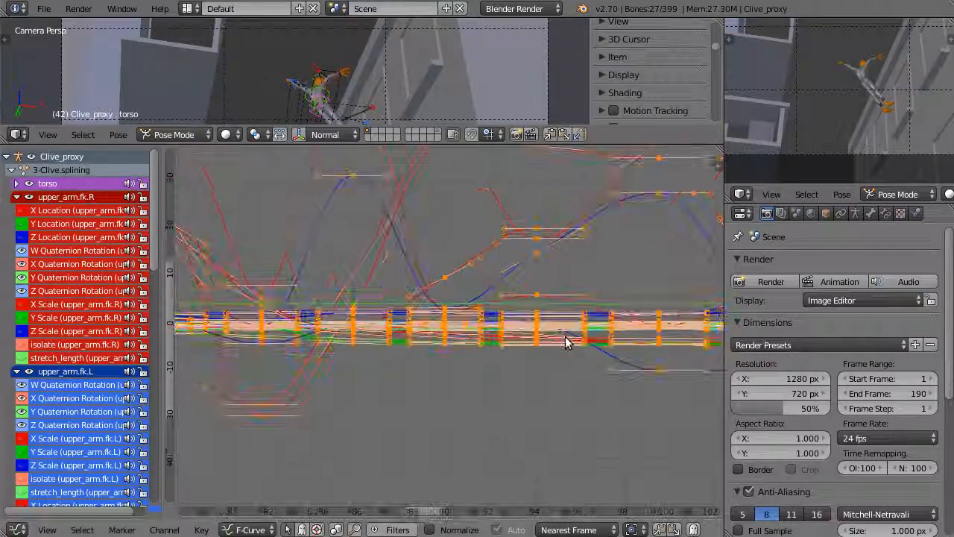
pyautogui.moveTo(565, 333); pyautogui.dragTo(243, 316, button='middle')
pyautogui.keyDown('ctrl'); pyautogui.moveTo(462, 328); pyautogui.dragTo(512, 330, button='middle'); pyautogui.keyUp('ctrl')
pyautogui.scroll(-12, 345, 285)
pyautogui.scroll(5, 515, 305)
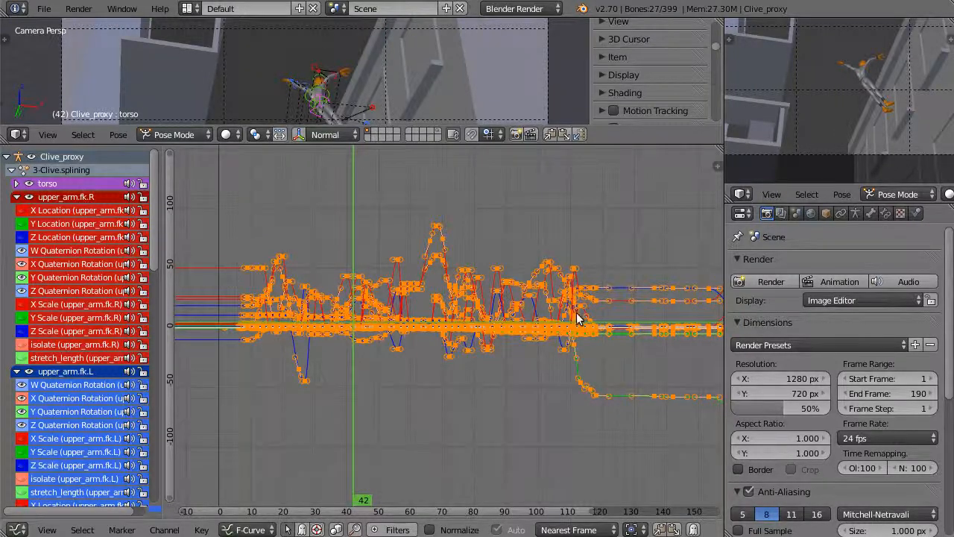
pyautogui.scroll(2, 577, 318)
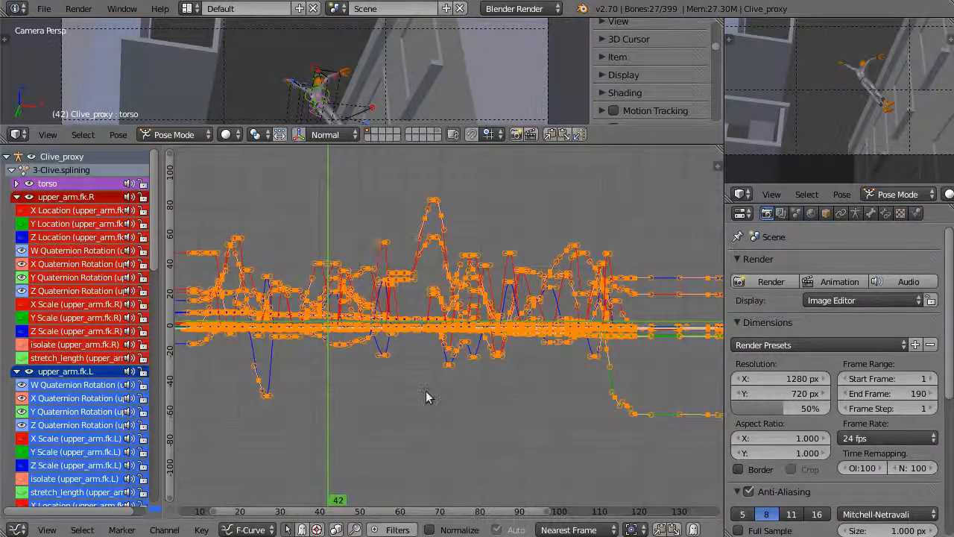
pyautogui.scroll(2, 401, 365)
# Step: In the Dope Sheet, select all keyframes of the action and clean out the redundant ones with Clean Keyframes
pyautogui.click(15, 529)
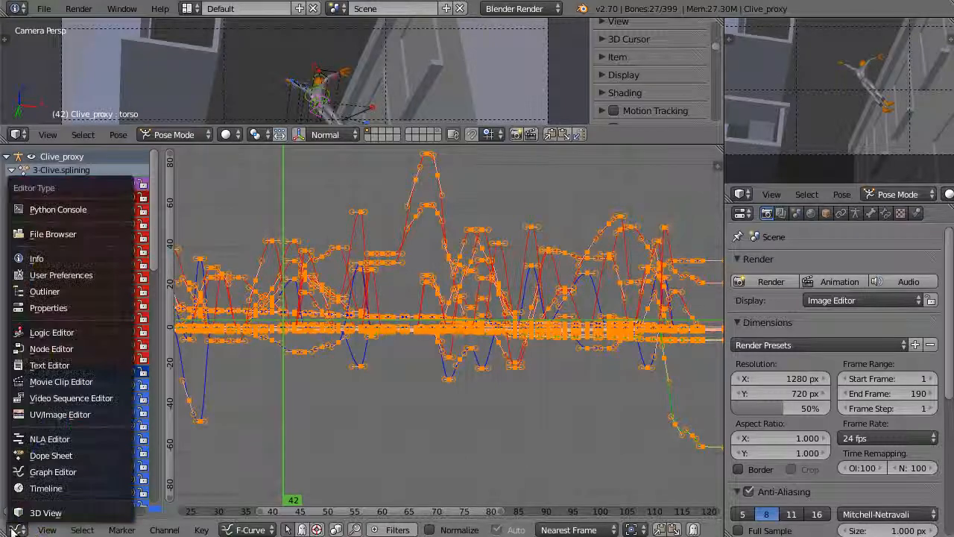
pyautogui.click(52, 455)
pyautogui.scroll(-6, 552, 345)
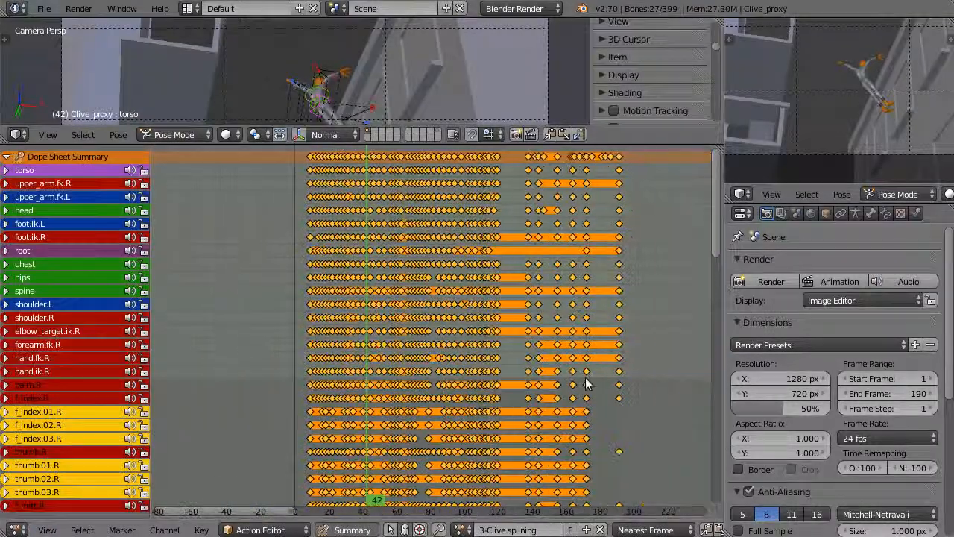
pyautogui.moveTo(587, 383); pyautogui.dragTo(555, 267, button='middle')
pyautogui.scroll(4, 552, 275)
pyautogui.keyDown('ctrl'); pyautogui.moveTo(534, 333); pyautogui.dragTo(397, 323, button='middle'); pyautogui.keyUp('ctrl')
pyautogui.moveTo(396, 322); pyautogui.dragTo(457, 309, button='middle')
pyautogui.press('a')
pyautogui.press('a')
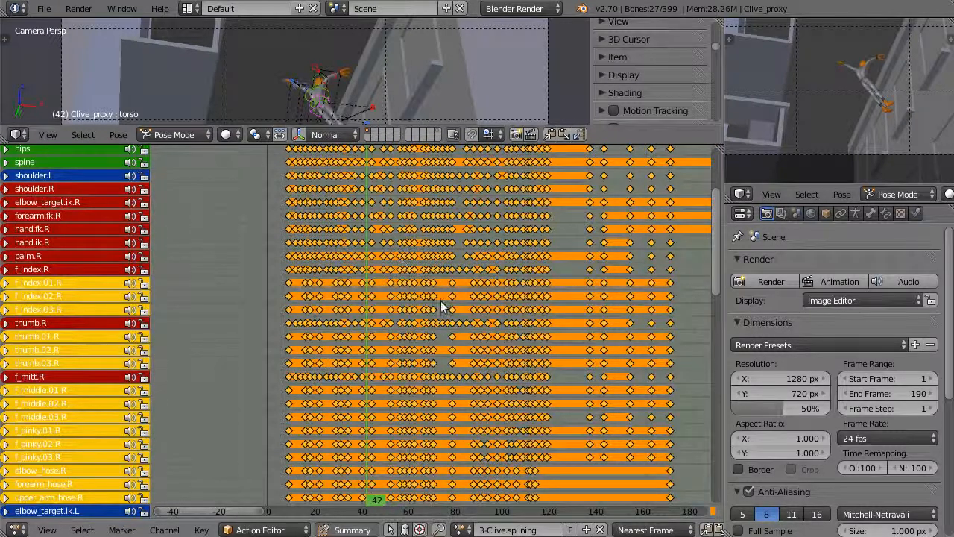
pyautogui.press('o')
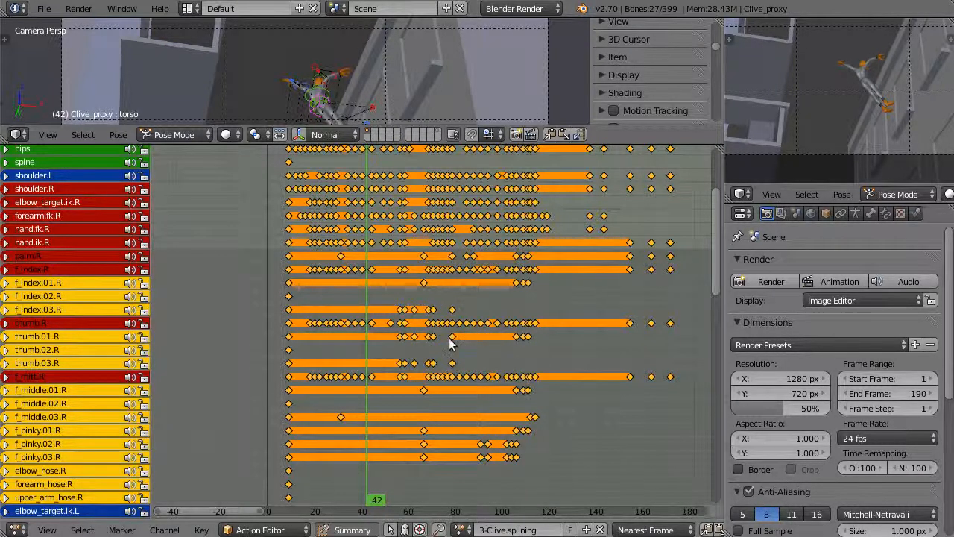
# Step: Examine the cleaned keyframes across the finger, hose, arm and torso channels in the Dope Sheet
pyautogui.moveTo(480, 387); pyautogui.dragTo(443, 177, button='middle')
pyautogui.moveTo(352, 373); pyautogui.dragTo(353, 322, button='middle')
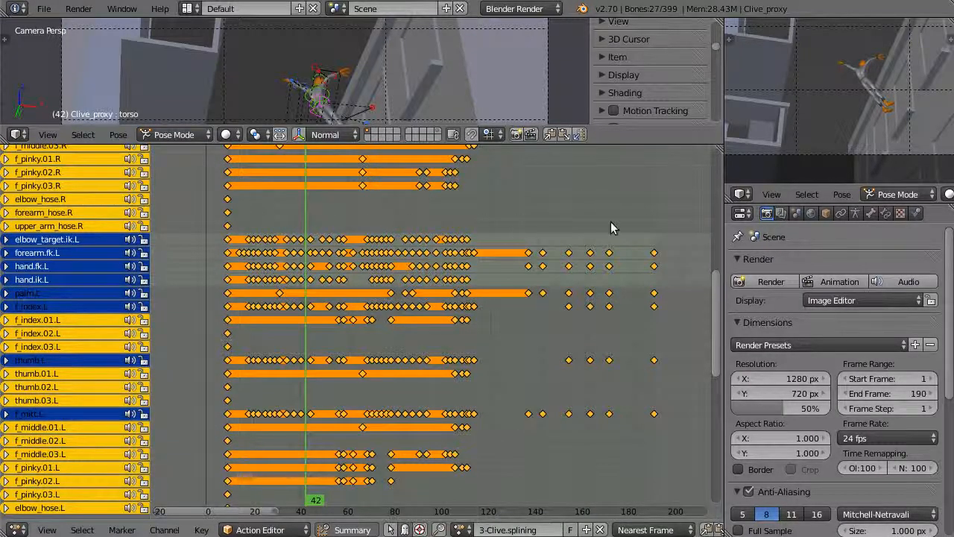
pyautogui.moveTo(507, 179); pyautogui.dragTo(529, 256, button='middle')
pyautogui.click(116, 306)
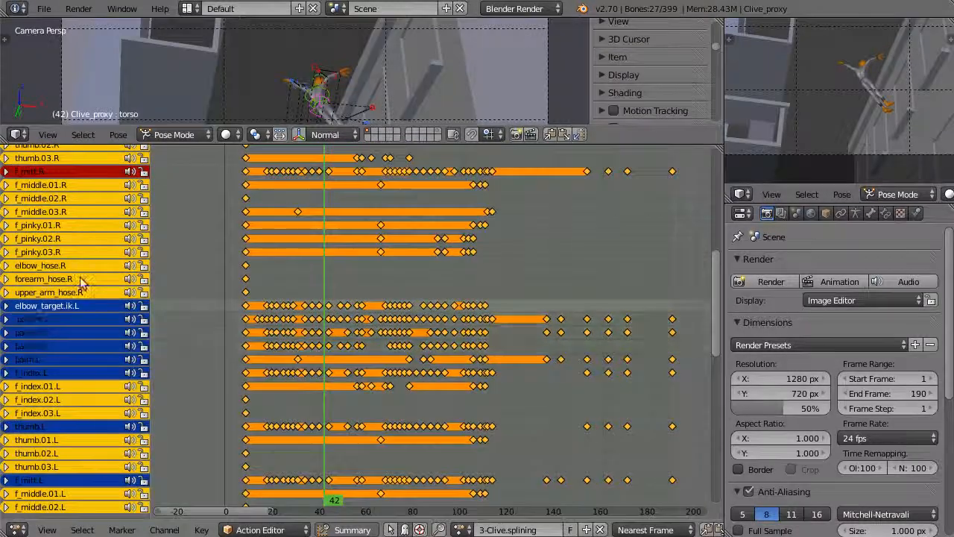
pyautogui.click(82, 281)
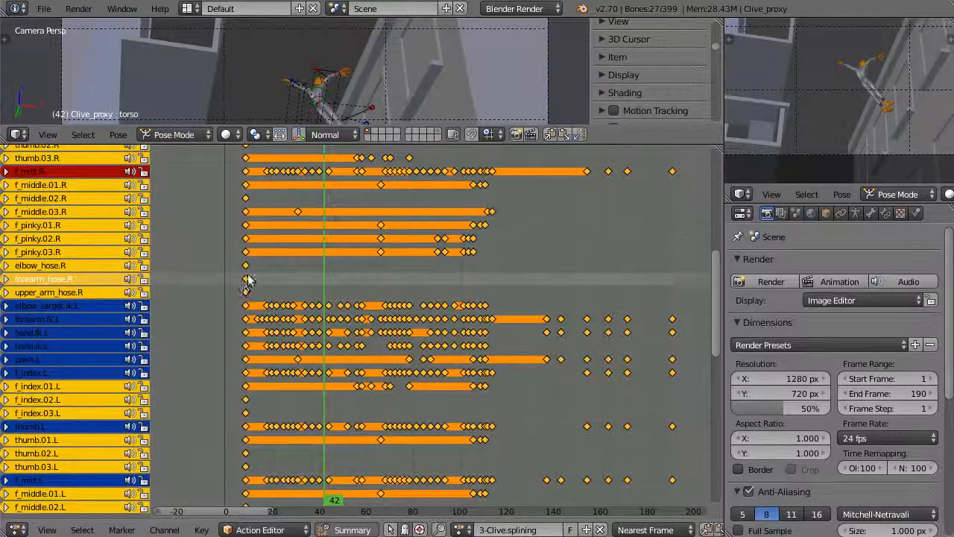
pyautogui.moveTo(412, 159); pyautogui.dragTo(452, 313, button='middle')
pyautogui.moveTo(460, 281); pyautogui.dragTo(462, 405, button='middle')
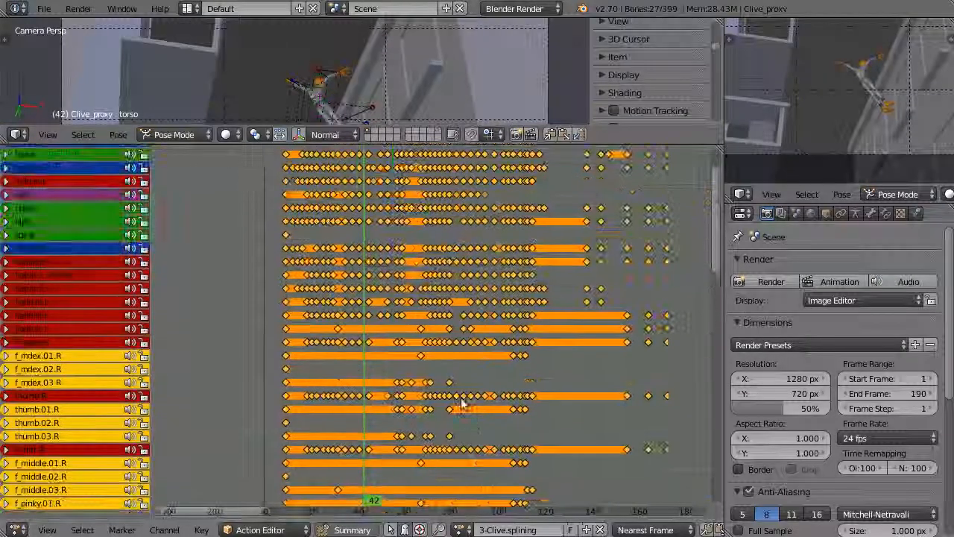
pyautogui.scroll(6, 453, 389)
pyautogui.scroll(-4, 452, 383)
pyautogui.moveTo(410, 273); pyautogui.dragTo(415, 284, button='middle')
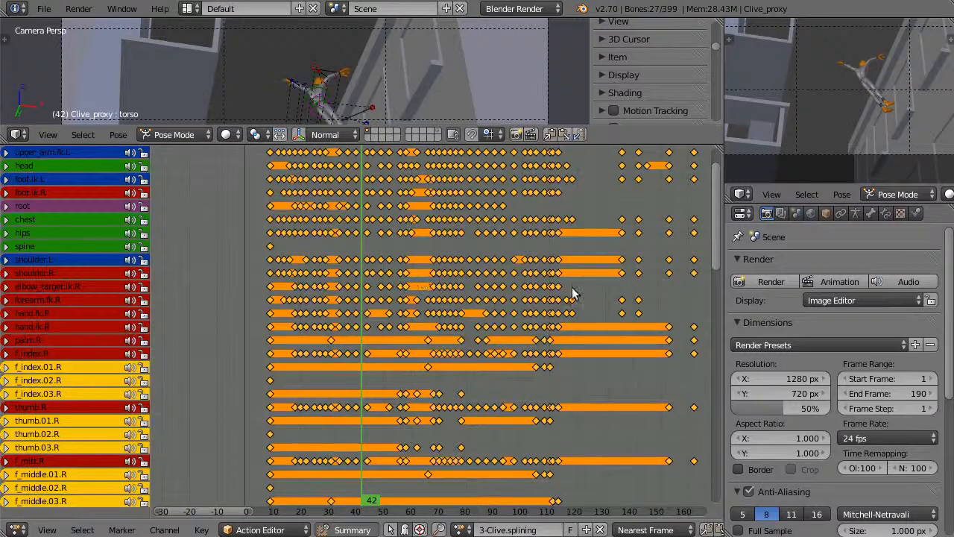
pyautogui.scroll(4, 572, 293)
pyautogui.scroll(-2, 607, 295)
pyautogui.moveTo(574, 250)
pyautogui.mouseDown(button='middle')
pyautogui.moveTo(351, 293)
pyautogui.moveTo(604, 362)
pyautogui.mouseUp(button='middle')
pyautogui.moveTo(439, 335); pyautogui.dragTo(325, 298, button='middle')
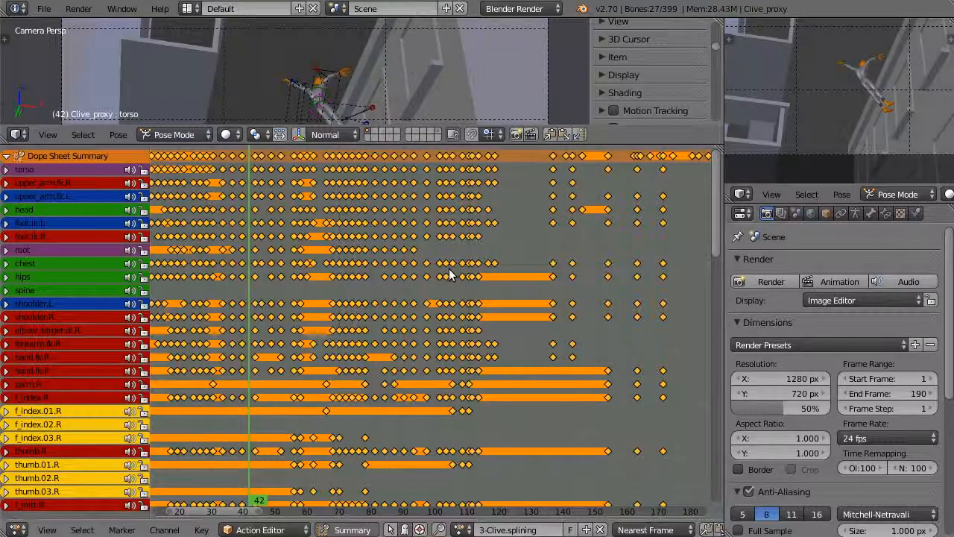
# Step: Switch the keyframe area to the Graph Editor and shrink it to give the 3D view more room
pyautogui.click(16, 529)
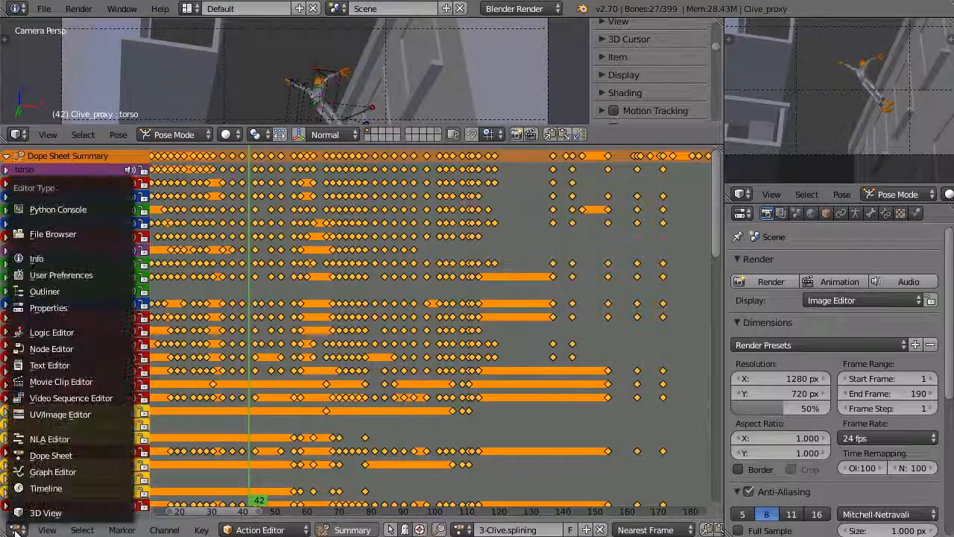
pyautogui.click(38, 472)
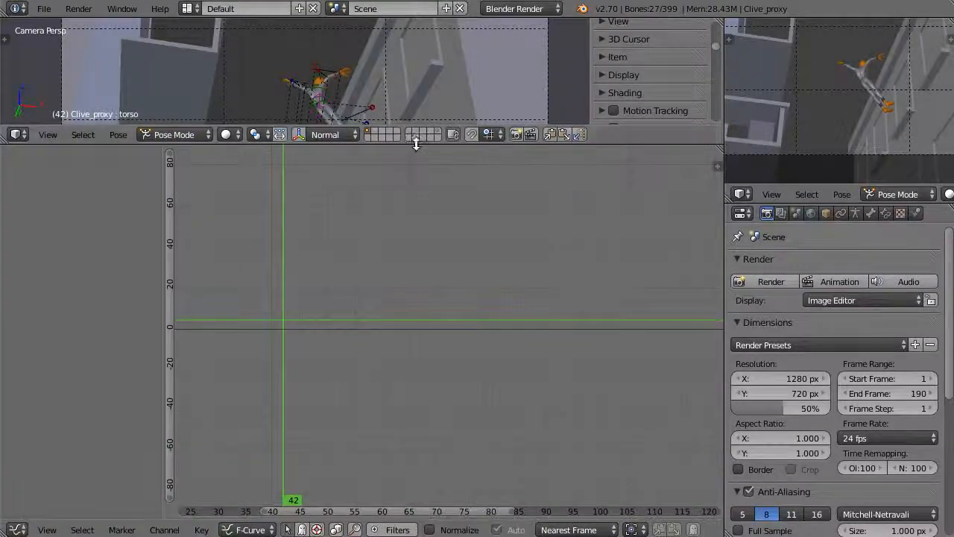
pyautogui.moveTo(417, 143); pyautogui.dragTo(374, 420)
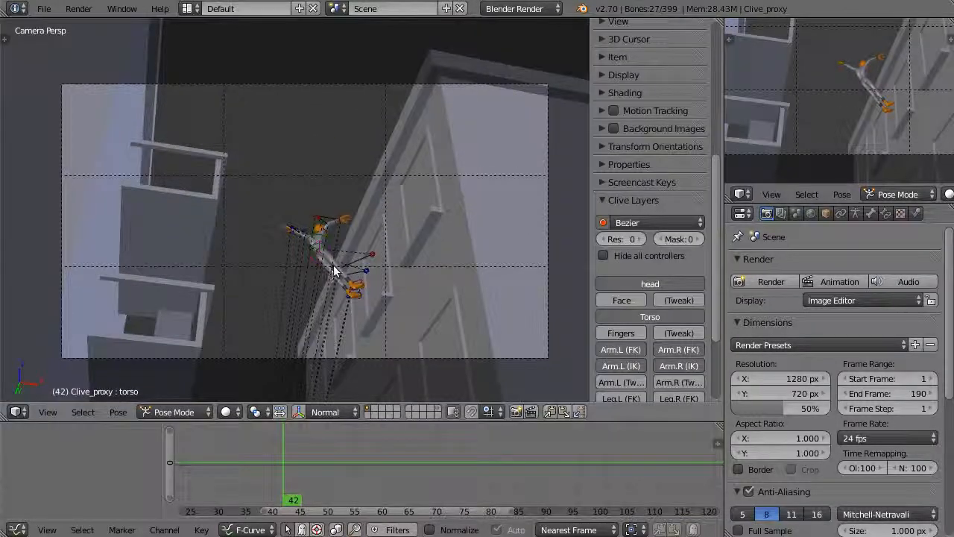
# Step: Play back the cleaned animation in the camera view with the controllers shown
pyautogui.hotkey('alt', 'a')
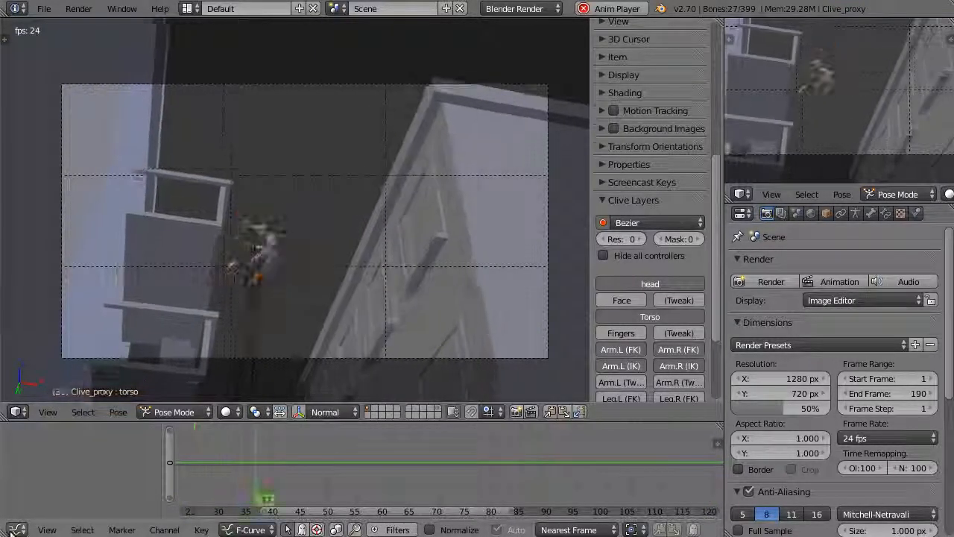
pyautogui.moveTo(395, 460); pyautogui.dragTo(424, 480, button='middle')
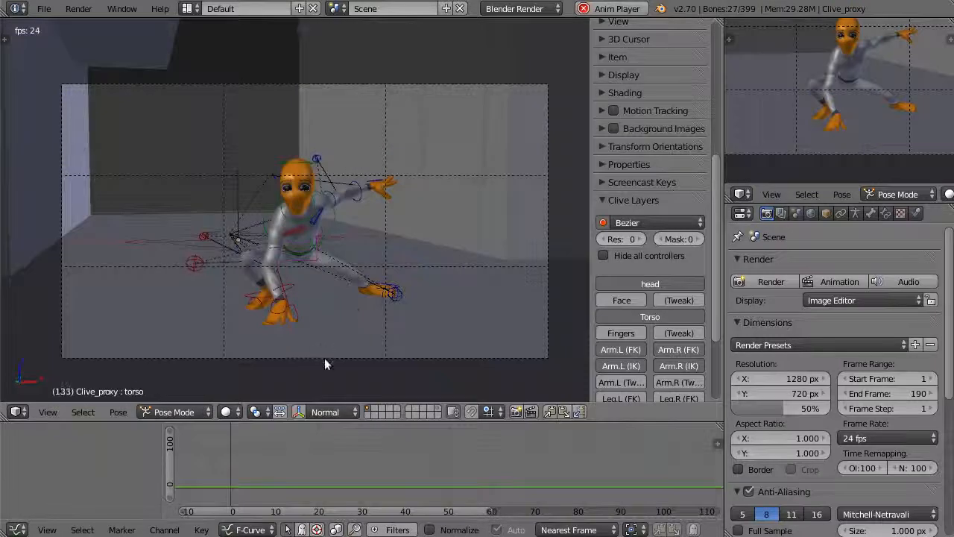
pyautogui.press('Escape')
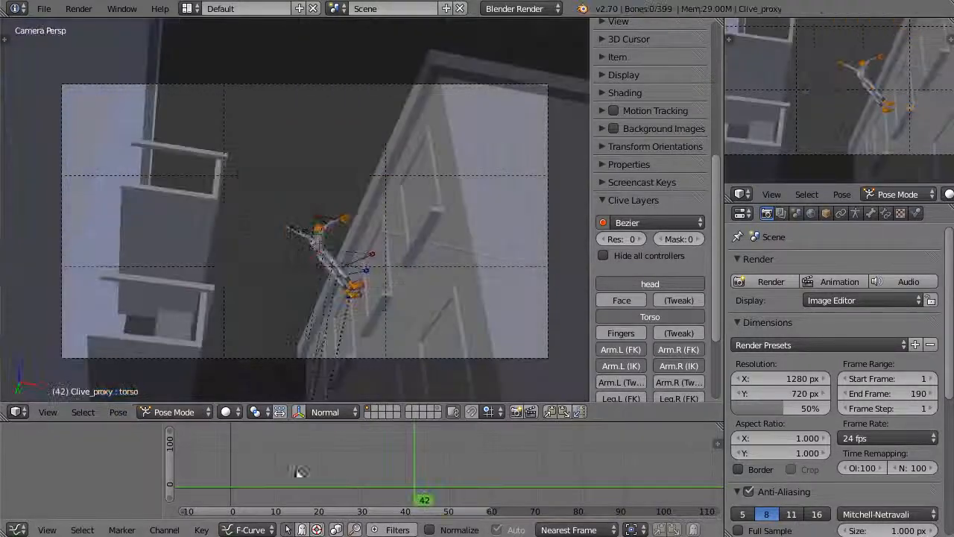
# Step: Move to frame 18 and frame the character at the roof edge in the front orthographic view
pyautogui.moveTo(329, 474)
pyautogui.mouseDown()
pyautogui.moveTo(371, 479)
pyautogui.moveTo(302, 483)
pyautogui.moveTo(388, 469)
pyautogui.moveTo(429, 480)
pyautogui.moveTo(302, 486)
pyautogui.moveTo(330, 494)
pyautogui.moveTo(365, 479)
pyautogui.moveTo(311, 493)
pyautogui.mouseUp()
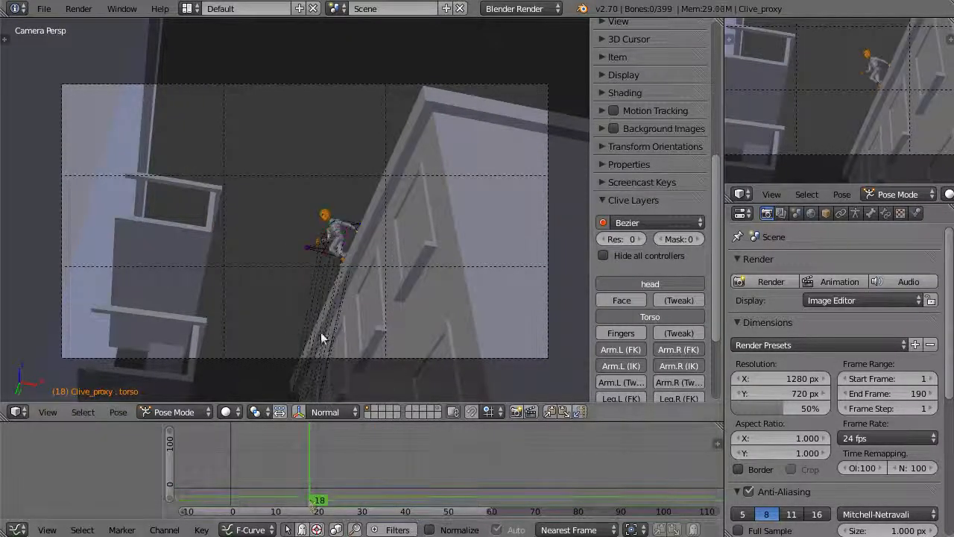
pyautogui.press('KP_1')
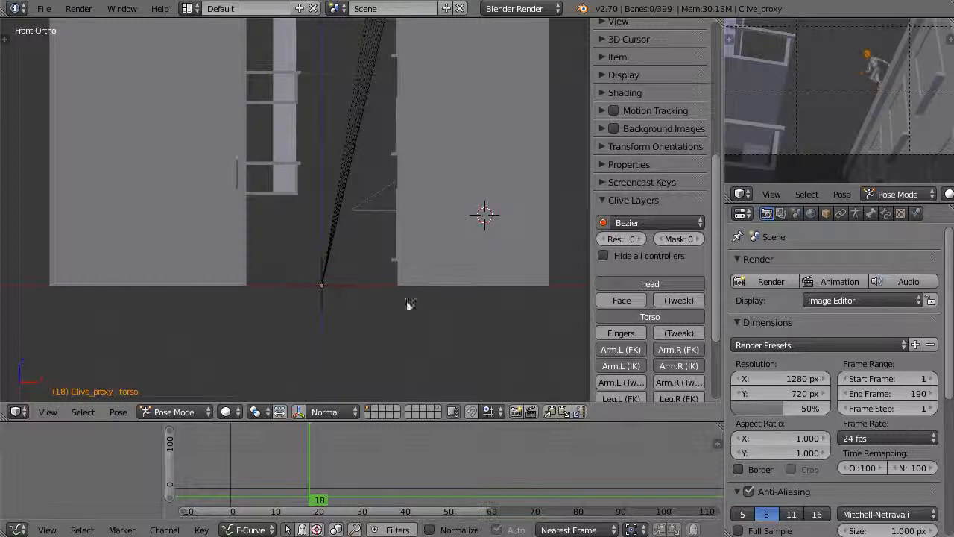
pyautogui.keyDown('shift'); pyautogui.moveTo(364, 186); pyautogui.dragTo(274, 360, button='middle'); pyautogui.keyUp('shift')
pyautogui.scroll(4, 281, 267)
pyautogui.keyDown('shift'); pyautogui.moveTo(281, 272); pyautogui.dragTo(299, 354, button='middle'); pyautogui.keyUp('shift')
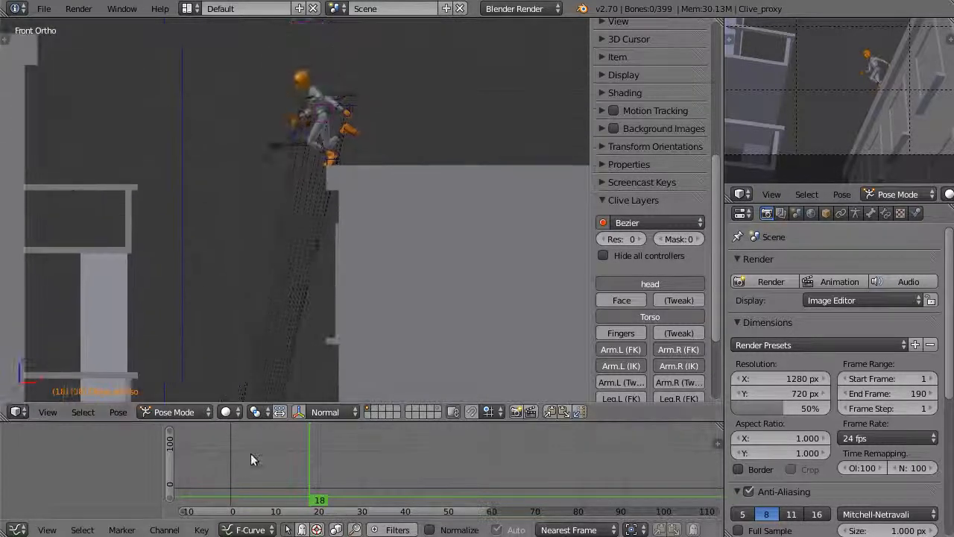
# Step: Set a preview range from frame 11 to about frame 34 and play back that part of the run
pyautogui.moveTo(295, 453); pyautogui.dragTo(279, 442)
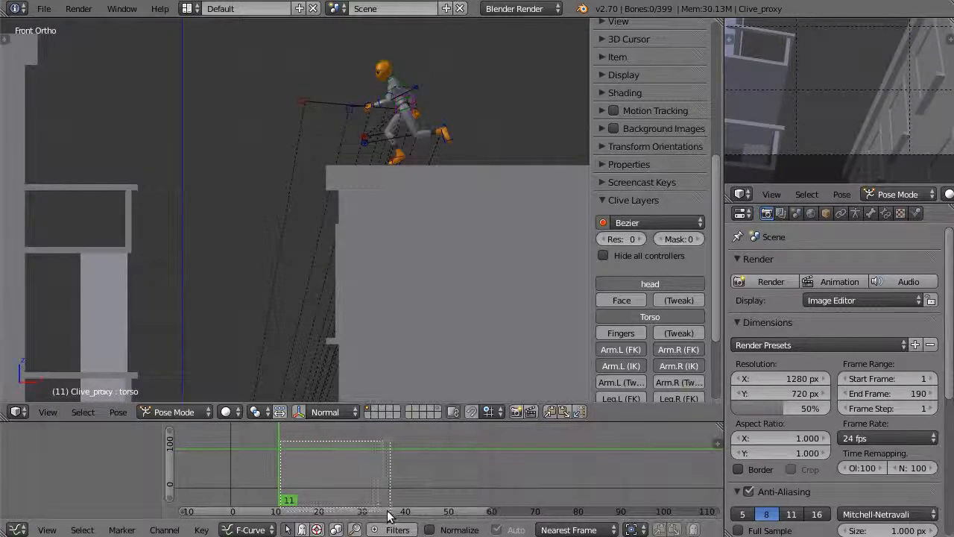
pyautogui.moveTo(380, 518); pyautogui.dragTo(378, 515)
pyautogui.hotkey('alt', 'a')
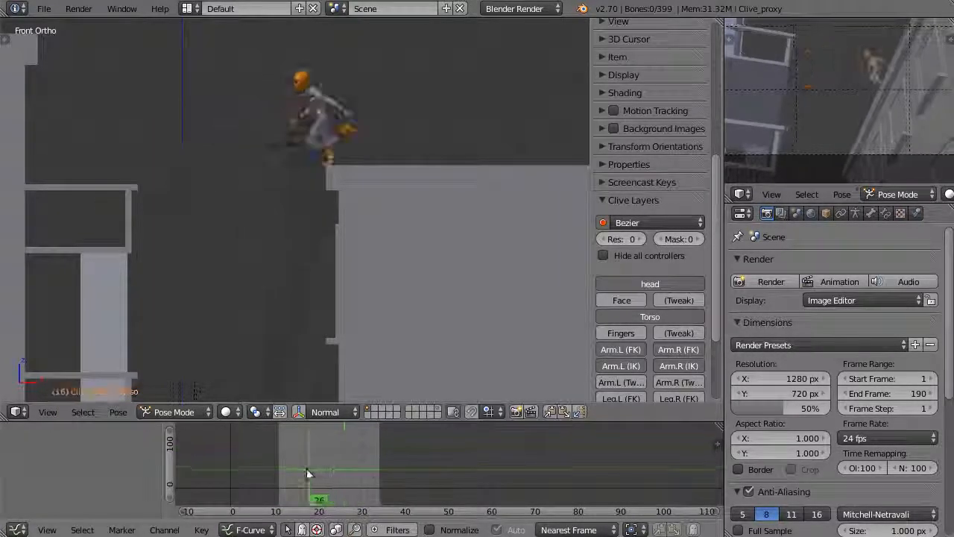
# Step: Select the torso bone and view the character's run at the roof edge more closely
pyautogui.rightClick(333, 97)
pyautogui.scroll(2, 299, 245)
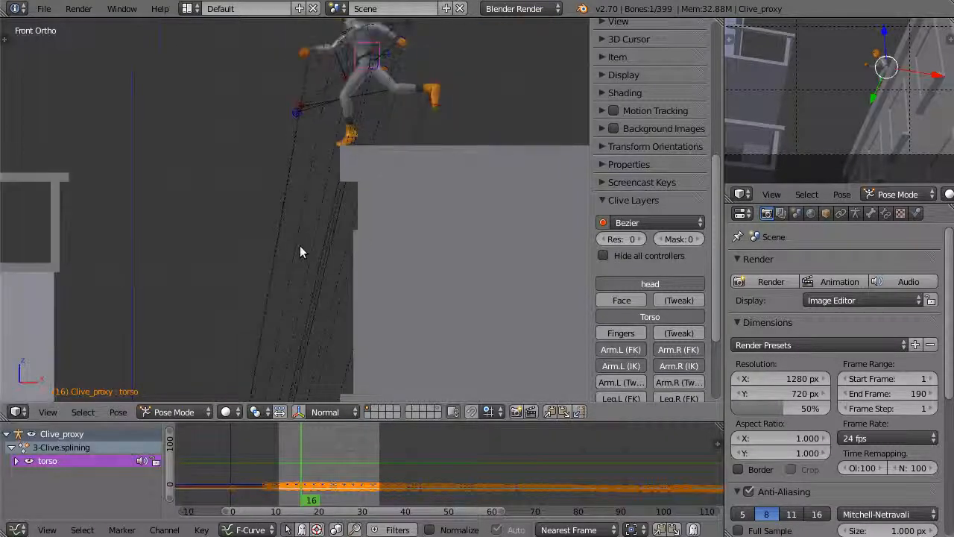
pyautogui.keyDown('shift'); pyautogui.moveTo(347, 221); pyautogui.dragTo(380, 242, button='middle'); pyautogui.keyUp('shift')
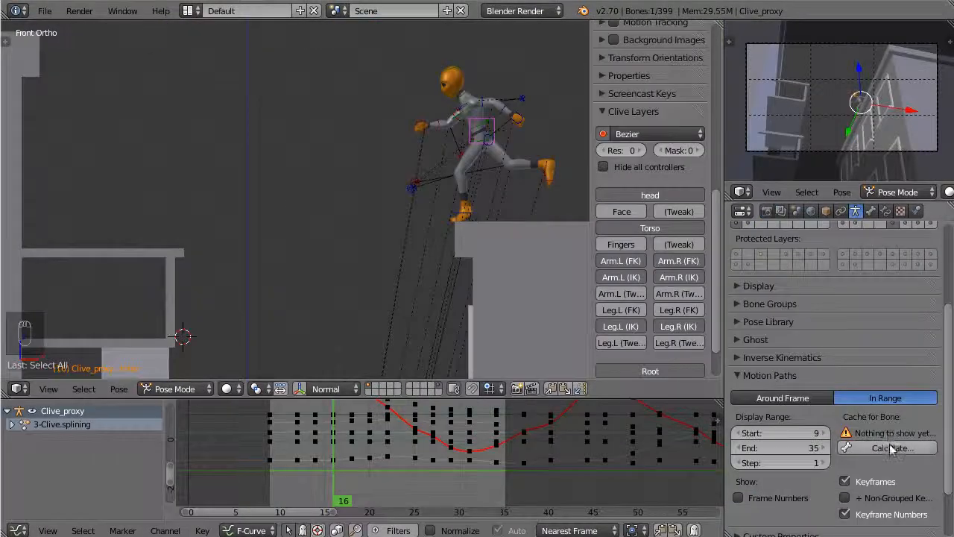
# Step: Calculate the torso bone's motion path for frames 9 to 35, baked at the bone heads
pyautogui.click(883, 449)
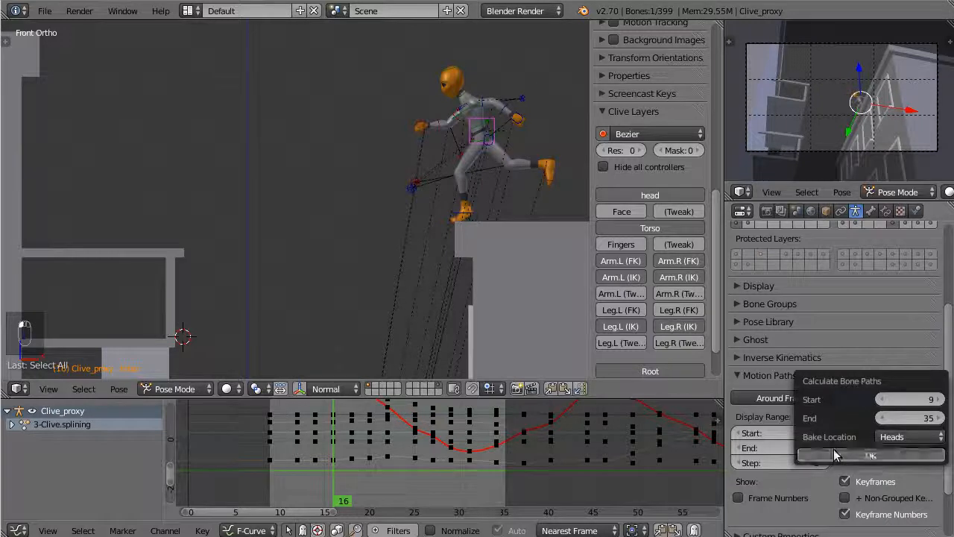
pyautogui.click(835, 455)
pyautogui.scroll(3, 454, 216)
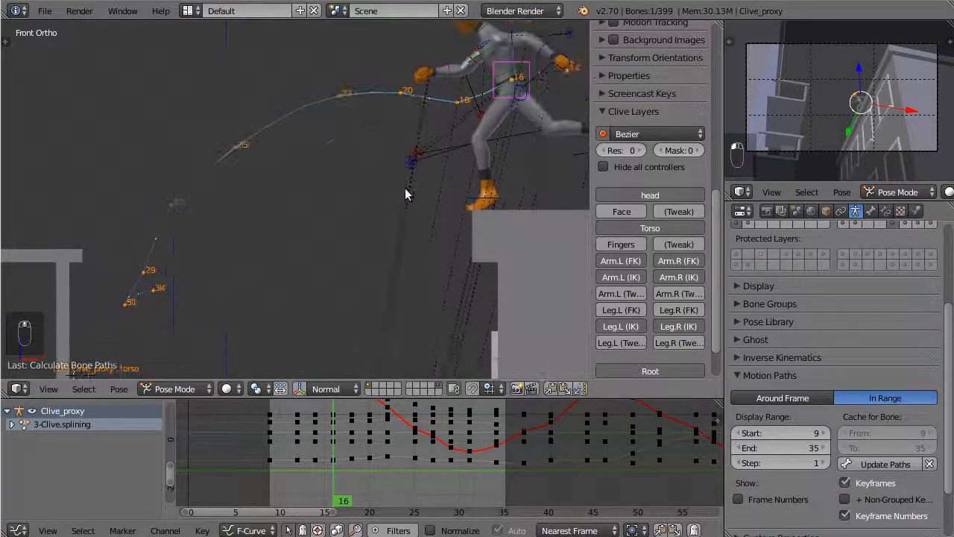
# Step: Scrub through the start of the jump and raise the torso slightly along global Z at frame 22
pyautogui.moveTo(343, 440); pyautogui.dragTo(397, 407)
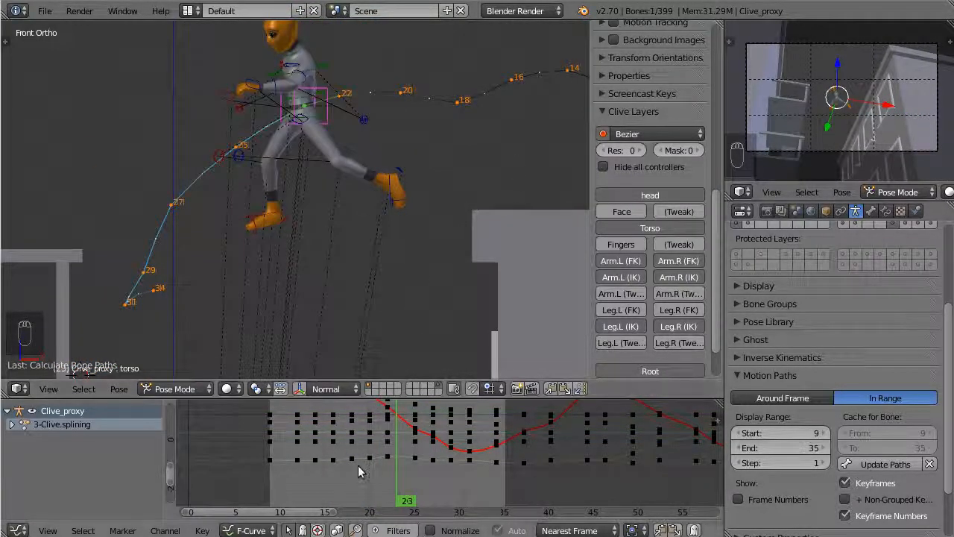
pyautogui.moveTo(372, 438); pyautogui.dragTo(378, 415)
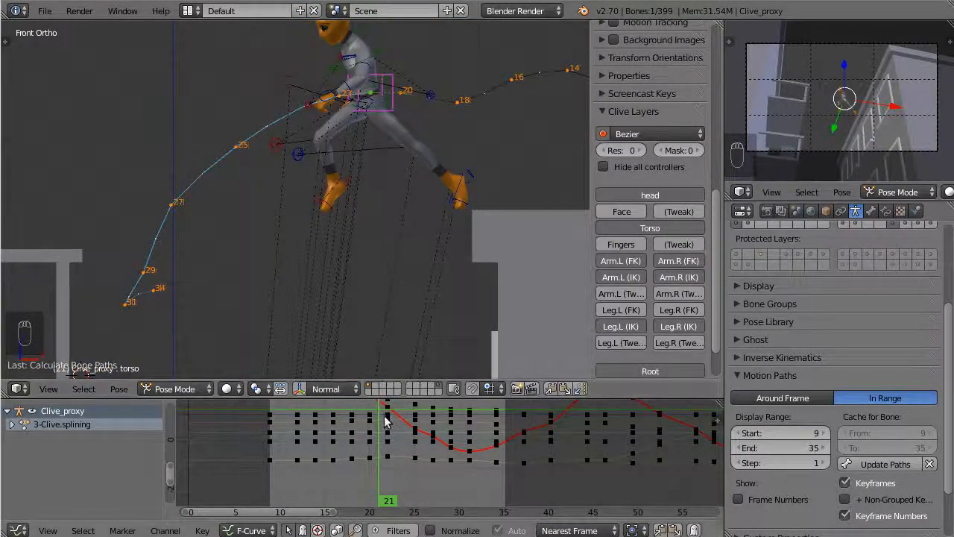
pyautogui.press('Right')
pyautogui.press('g')
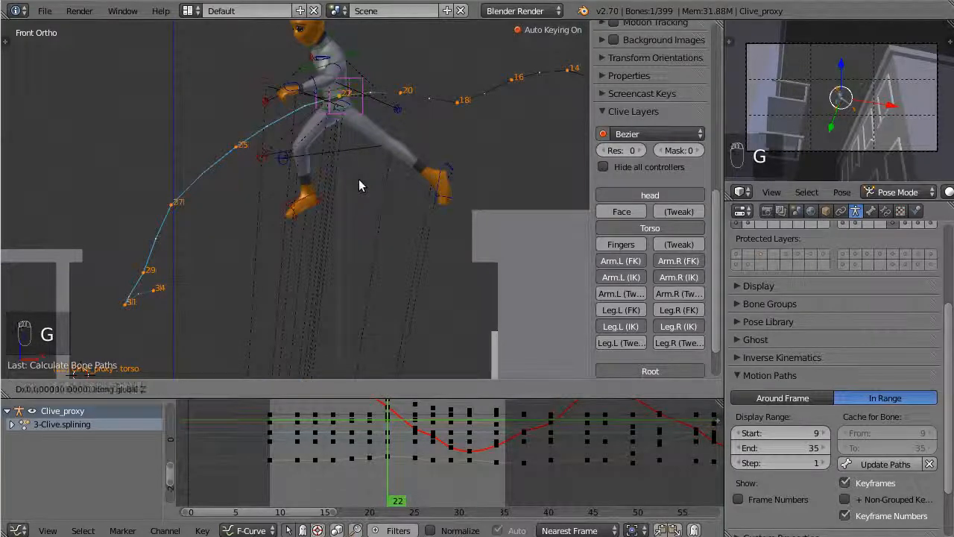
pyautogui.press('z')
pyautogui.click(358, 172)
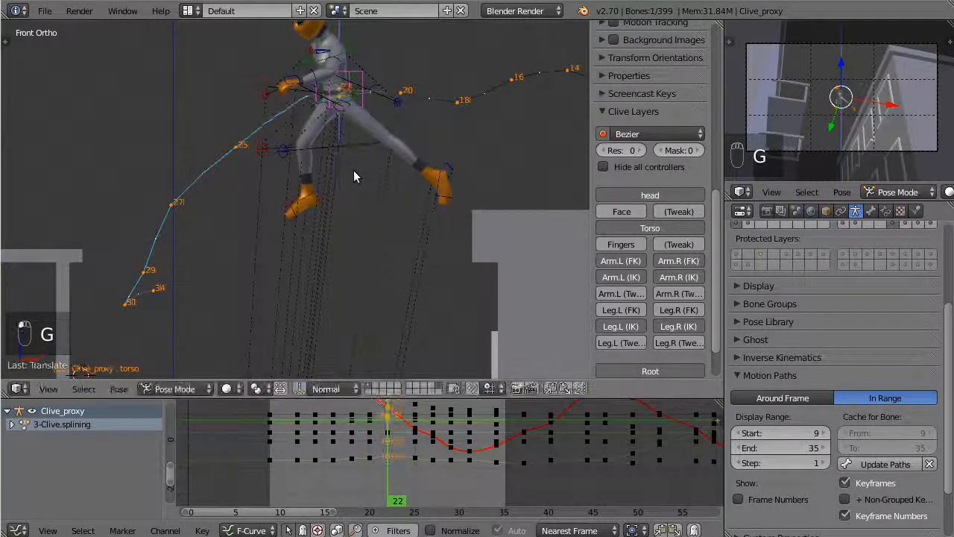
# Step: Examine the torso's motion path in the front view, from the run-up on the roof to the landing
pyautogui.scroll(-2, 353, 170)
pyautogui.keyDown('shift'); pyautogui.moveTo(368, 155); pyautogui.dragTo(322, 186, button='middle'); pyautogui.keyUp('shift')
pyautogui.scroll(4, 350, 165)
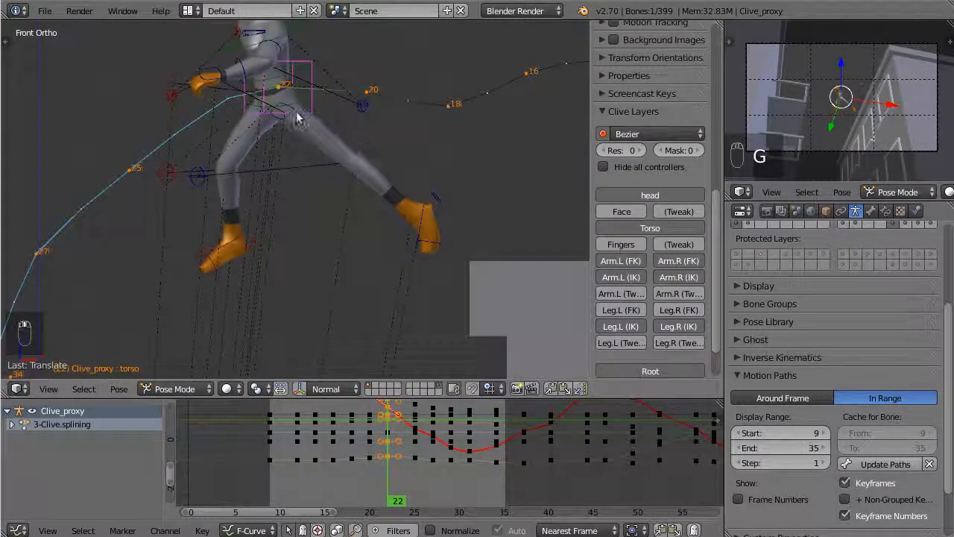
pyautogui.keyDown('shift'); pyautogui.moveTo(364, 195); pyautogui.dragTo(273, 240, button='middle'); pyautogui.keyUp('shift')
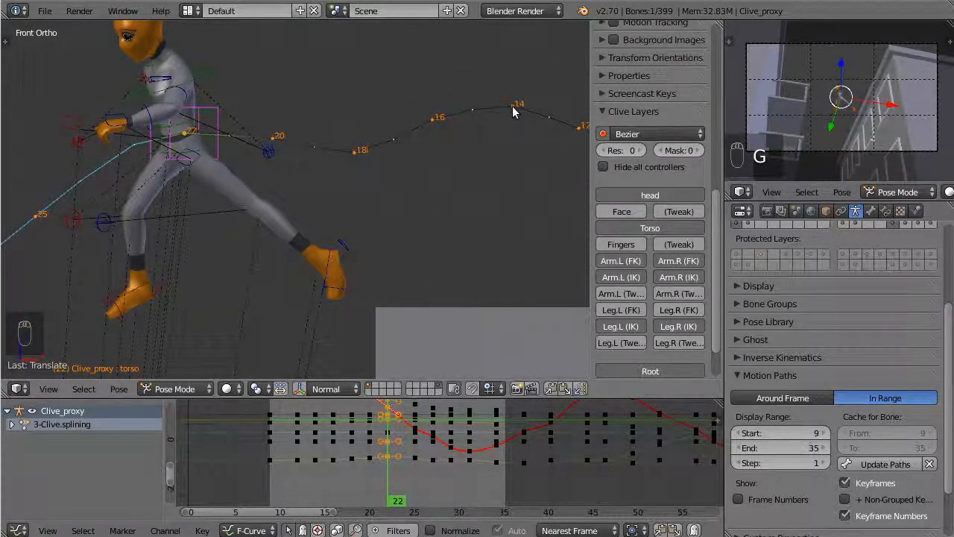
pyautogui.scroll(-4, 90, 271)
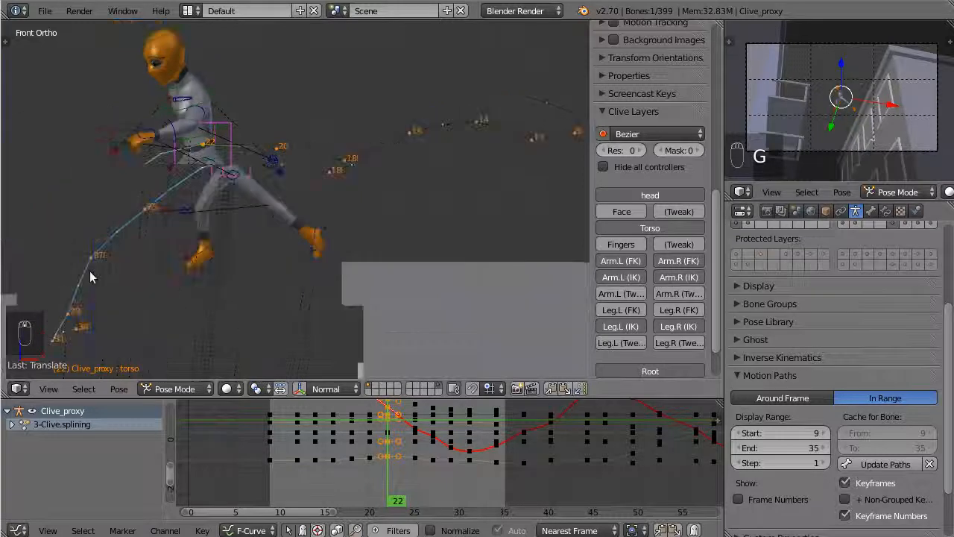
pyautogui.keyDown('shift'); pyautogui.moveTo(234, 191); pyautogui.dragTo(249, 157, button='middle'); pyautogui.keyUp('shift')
pyautogui.scroll(5, 249, 157)
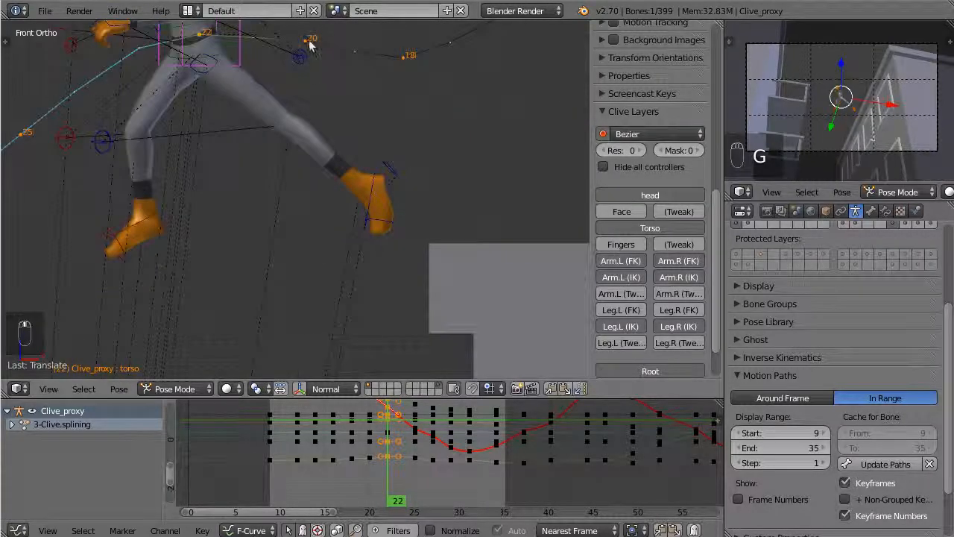
# Step: At frame 25, raise the torso along global Z in two small moves to round the jump's arc
pyautogui.moveTo(387, 434)
pyautogui.mouseDown()
pyautogui.moveTo(373, 437)
pyautogui.moveTo(416, 441)
pyautogui.mouseUp()
pyautogui.keyDown('shift'); pyautogui.moveTo(400, 176); pyautogui.dragTo(622, 172, button='middle'); pyautogui.keyUp('shift')
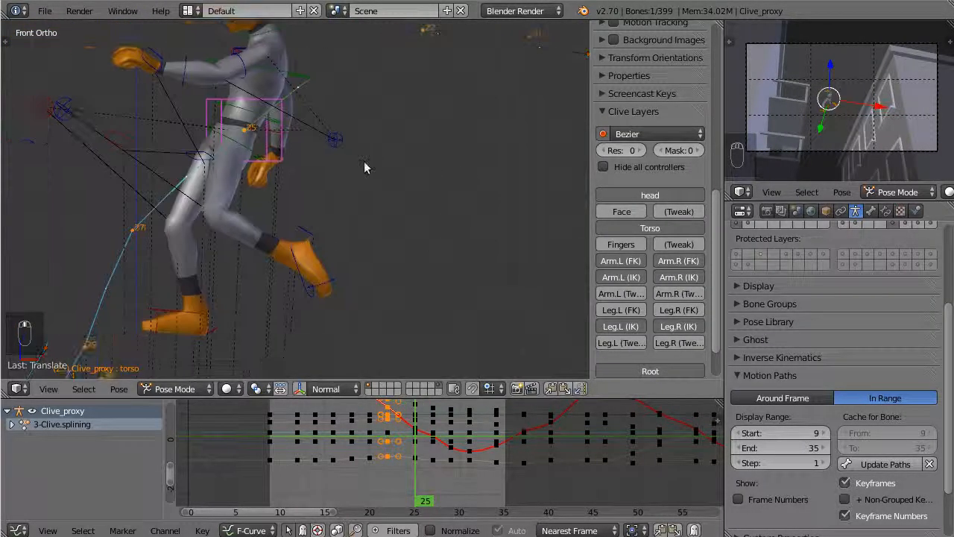
pyautogui.scroll(-2, 368, 164)
pyautogui.scroll(2, 358, 145)
pyautogui.keyDown('shift'); pyautogui.moveTo(323, 134); pyautogui.dragTo(308, 165, button='middle'); pyautogui.keyUp('shift')
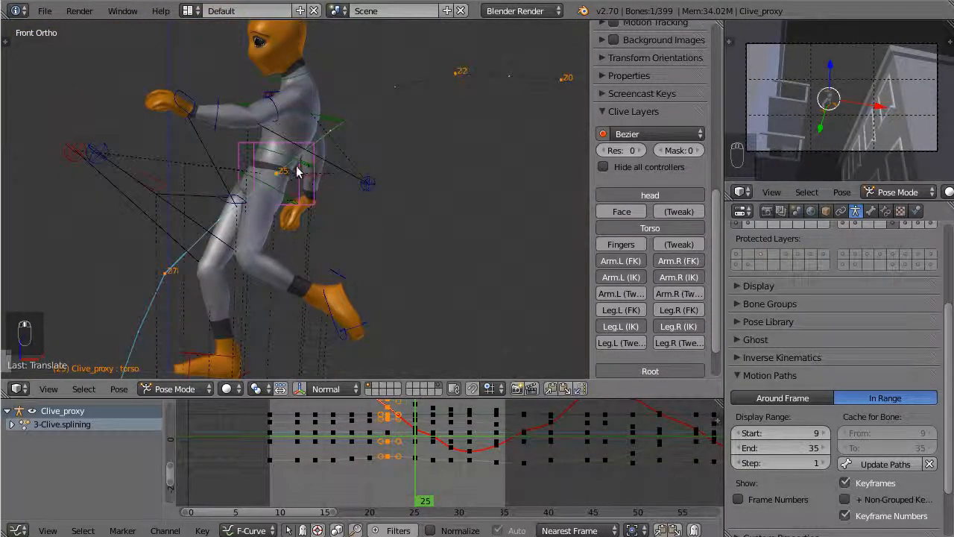
pyautogui.keyDown('shift'); pyautogui.moveTo(398, 257); pyautogui.dragTo(393, 239, button='middle'); pyautogui.keyUp('shift')
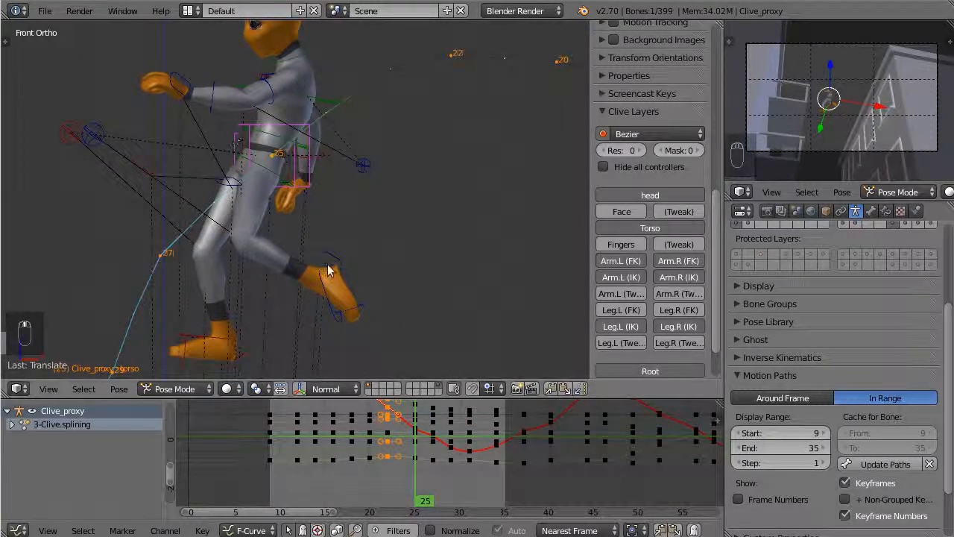
pyautogui.press('g')
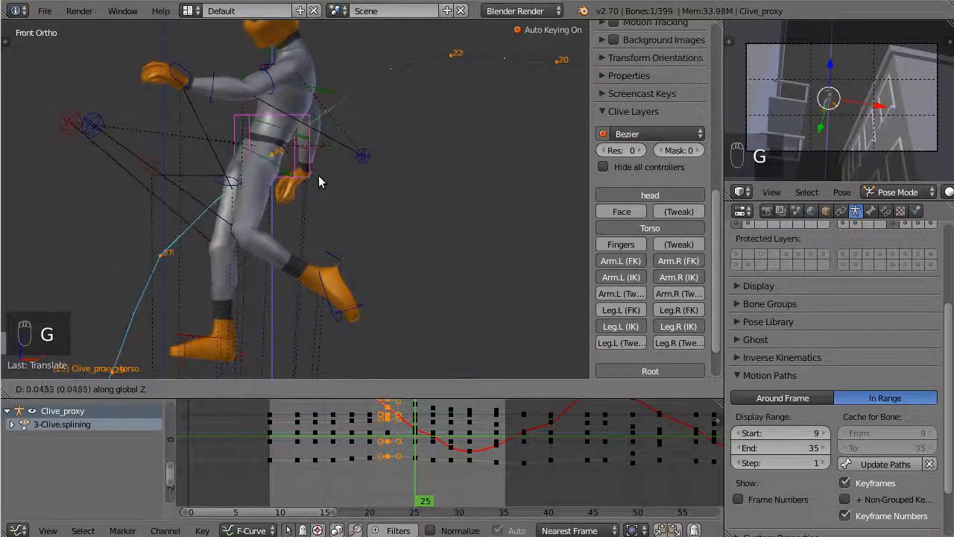
pyautogui.click(318, 173)
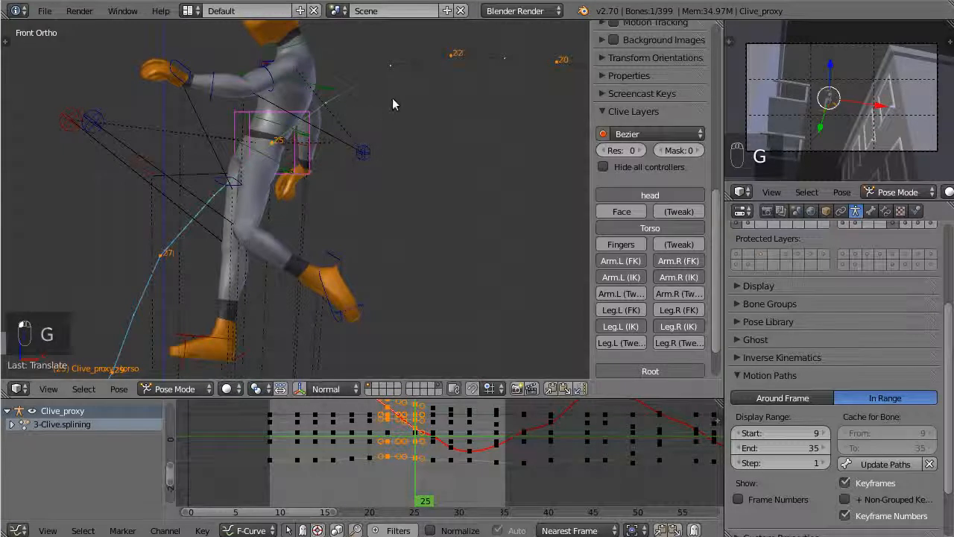
pyautogui.press('g')
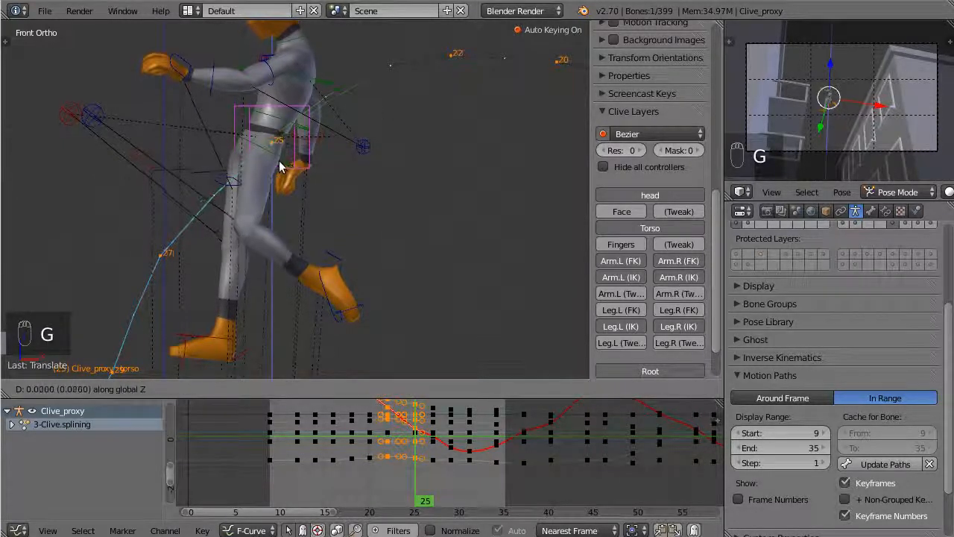
pyautogui.click(279, 167)
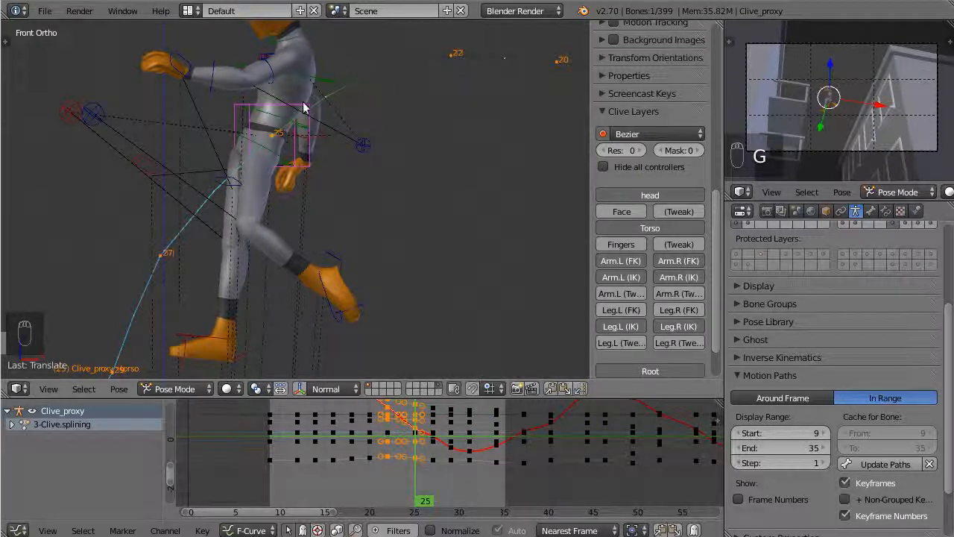
# Step: At frame 27, shift the torso about 0.057 along global X to widen the falling part of the arc
pyautogui.scroll(-5, 403, 150)
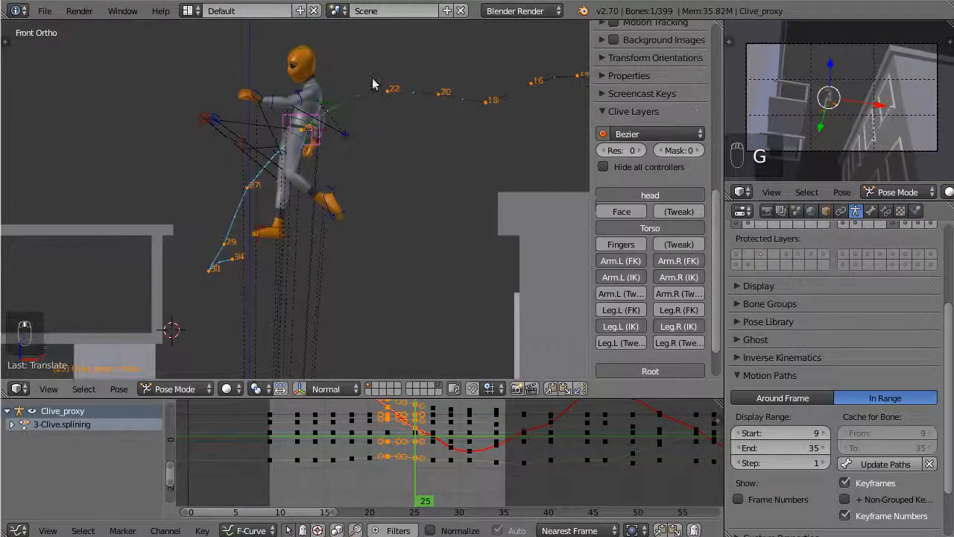
pyautogui.scroll(3, 328, 139)
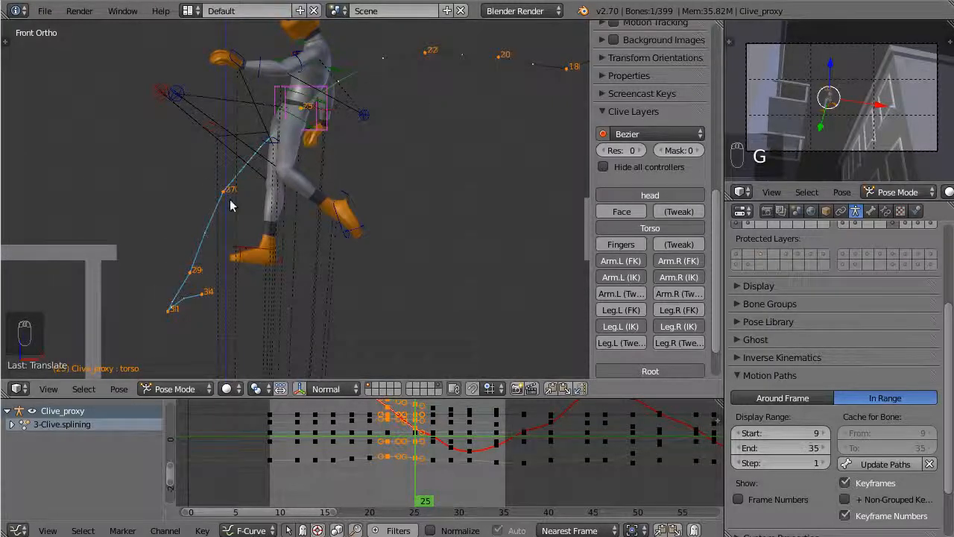
pyautogui.moveTo(414, 452); pyautogui.dragTo(435, 454)
pyautogui.press('g')
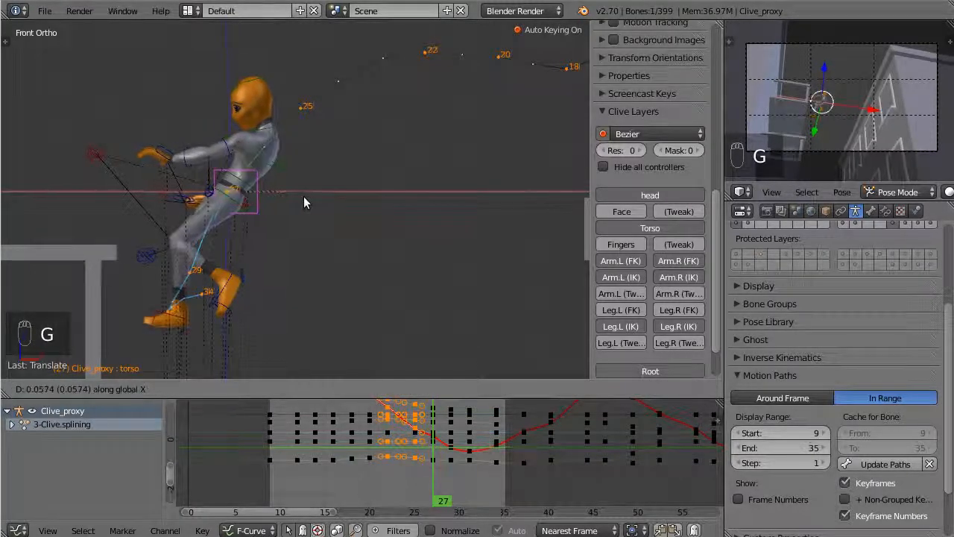
pyautogui.click(304, 196)
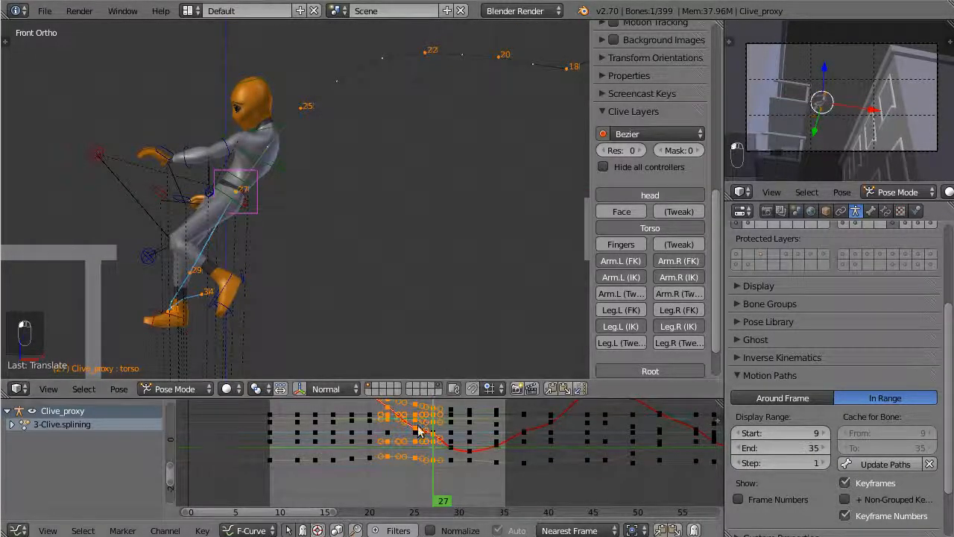
# Step: Scrub through the adjusted jump and play back the preview range in the front view
pyautogui.moveTo(432, 440); pyautogui.dragTo(428, 462)
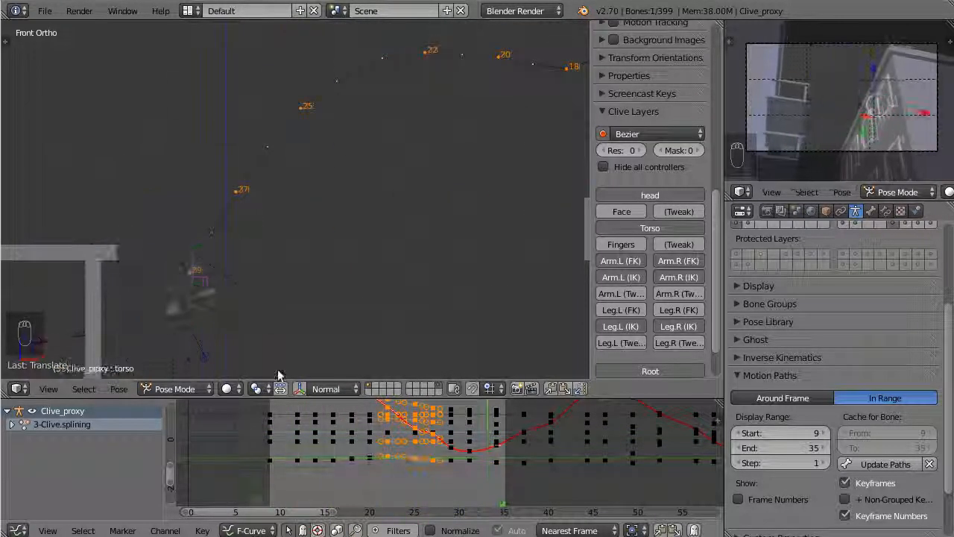
pyautogui.scroll(-4, 352, 167)
pyautogui.hotkey('alt', 'a')
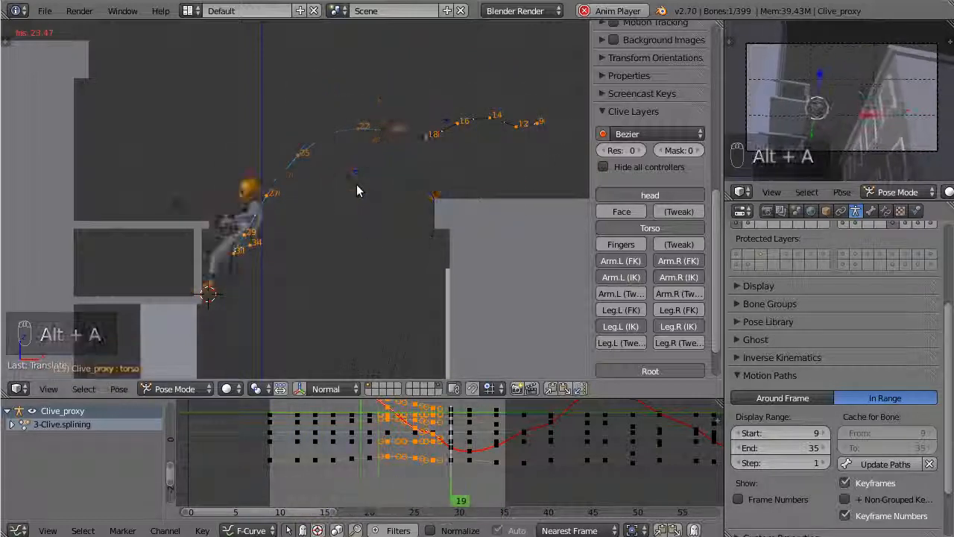
pyautogui.press('Escape')
# Step: In the top orthographic view, move the torso about 0.044 along global Y at frame 20
pyautogui.press('KP_7')
pyautogui.scroll(-6, 418, 208)
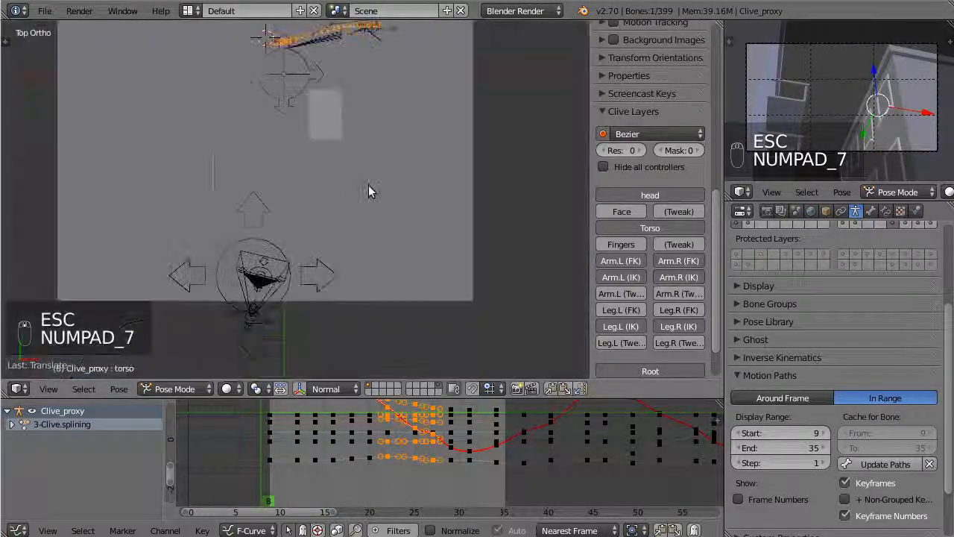
pyautogui.keyDown('shift'); pyautogui.moveTo(346, 195); pyautogui.dragTo(288, 232, button='middle'); pyautogui.keyUp('shift')
pyautogui.scroll(6, 288, 232)
pyautogui.keyDown('shift'); pyautogui.moveTo(328, 153); pyautogui.dragTo(435, 323, button='middle'); pyautogui.keyUp('shift')
pyautogui.scroll(3, 388, 253)
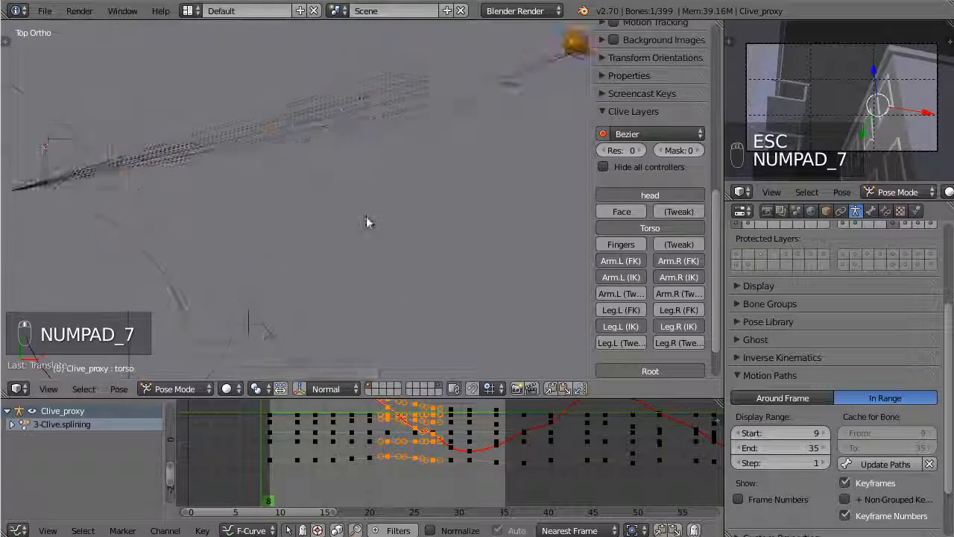
pyautogui.keyDown('shift'); pyautogui.moveTo(363, 222); pyautogui.dragTo(439, 274, button='middle'); pyautogui.keyUp('shift')
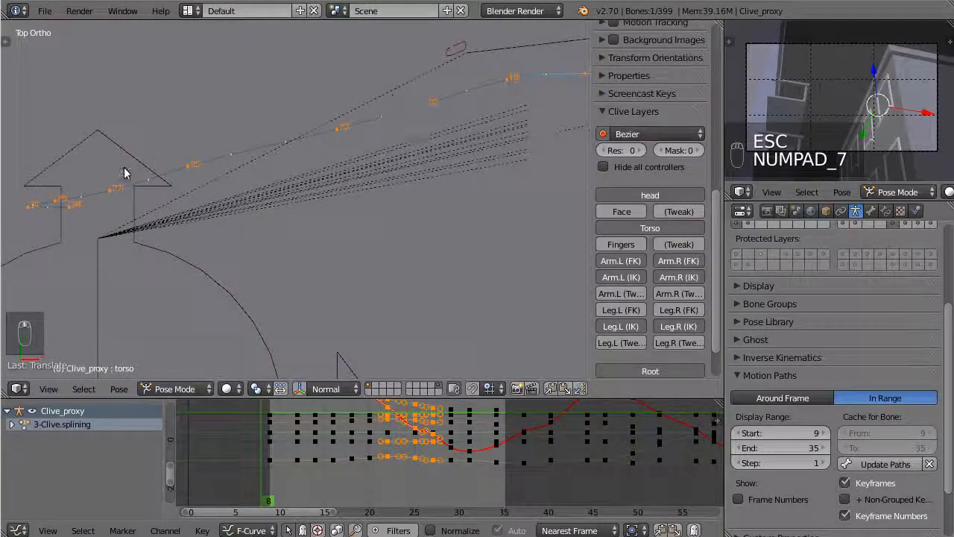
pyautogui.moveTo(421, 440); pyautogui.dragTo(366, 464)
pyautogui.press('g')
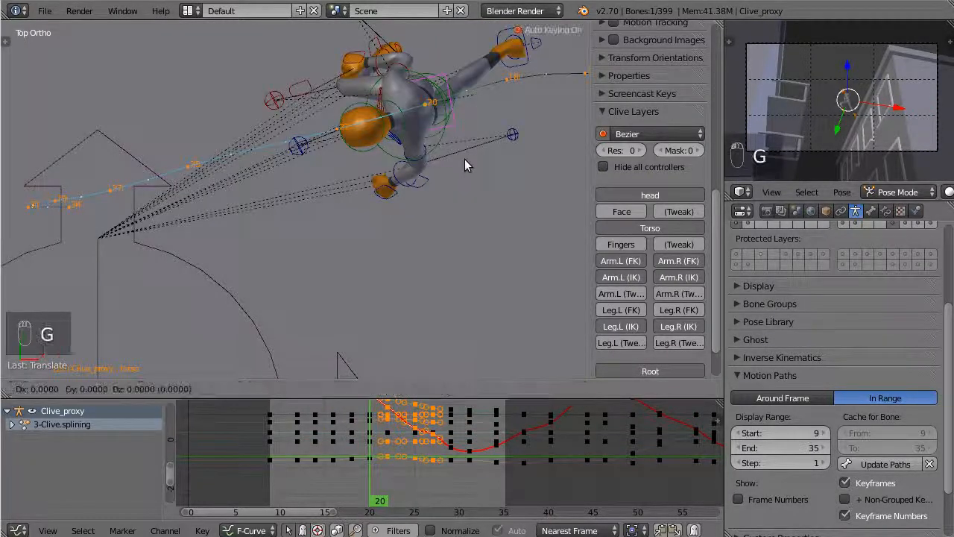
pyautogui.press('y')
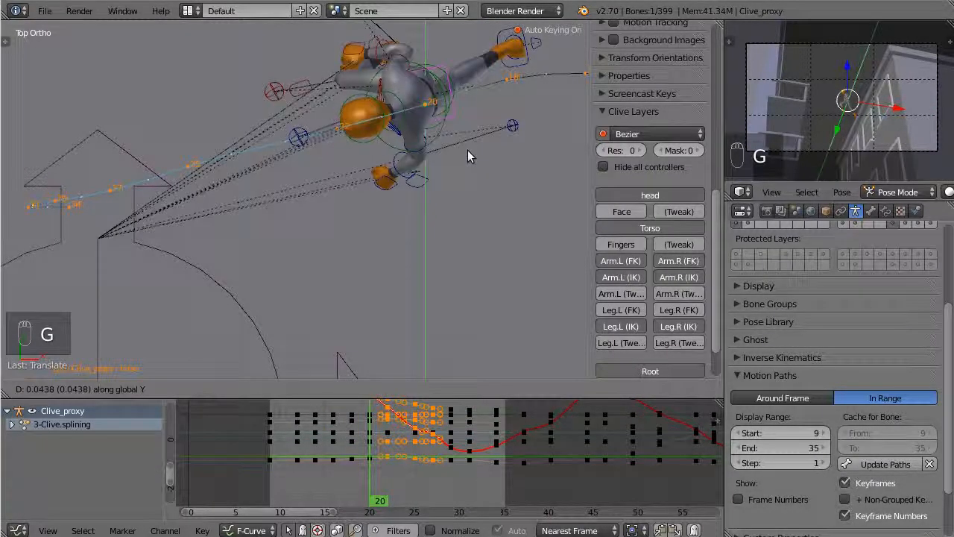
pyautogui.click(467, 150)
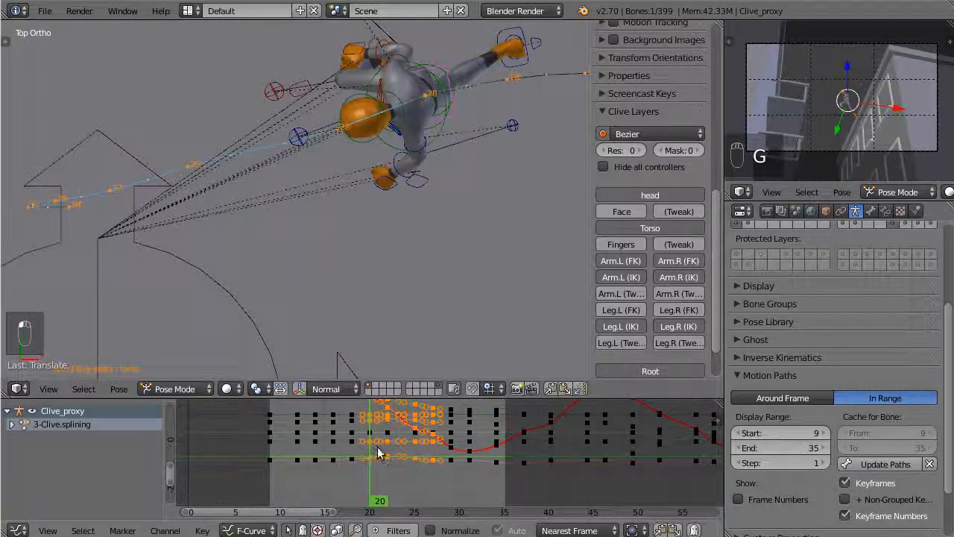
# Step: Adjust the torso along global Y at frames 22 and 25 to smooth its path seen from above
pyautogui.moveTo(378, 453); pyautogui.dragTo(388, 451)
pyautogui.press('g')
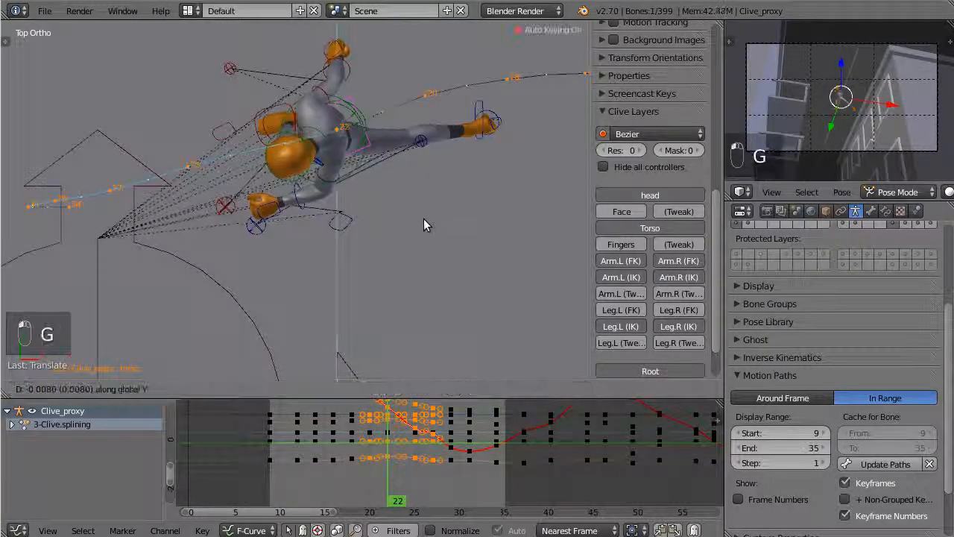
pyautogui.click(424, 211)
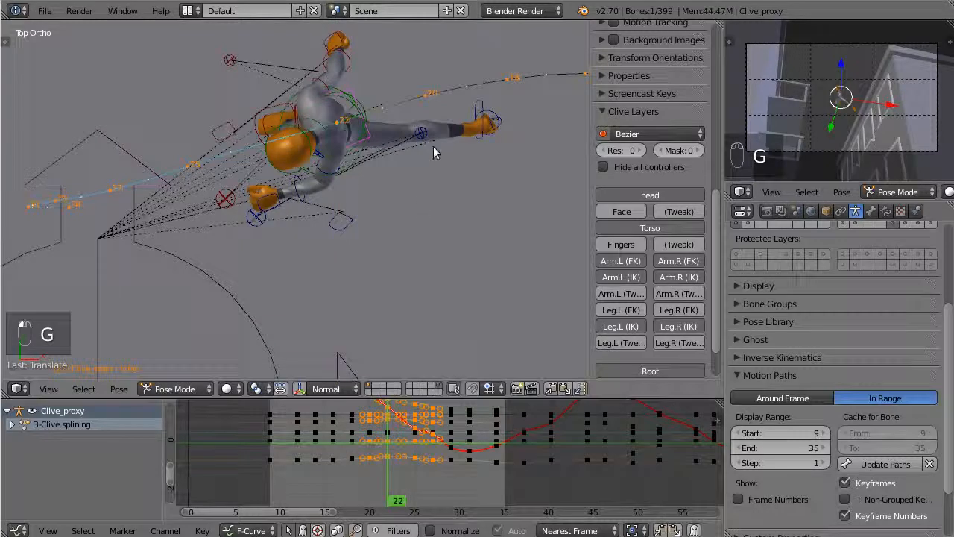
pyautogui.click(416, 446)
pyautogui.press('g')
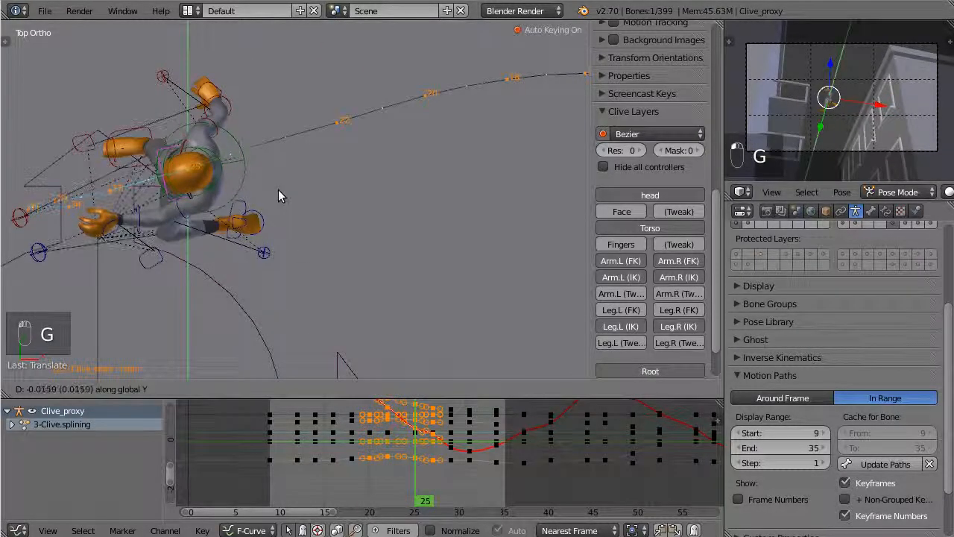
pyautogui.click(279, 190)
# Step: Inspect the torso's motion path from perspective and top views, scrubbing back to frame 18 at the roof edge
pyautogui.moveTo(276, 192); pyautogui.dragTo(328, 218, button='middle')
pyautogui.scroll(5, 284, 163)
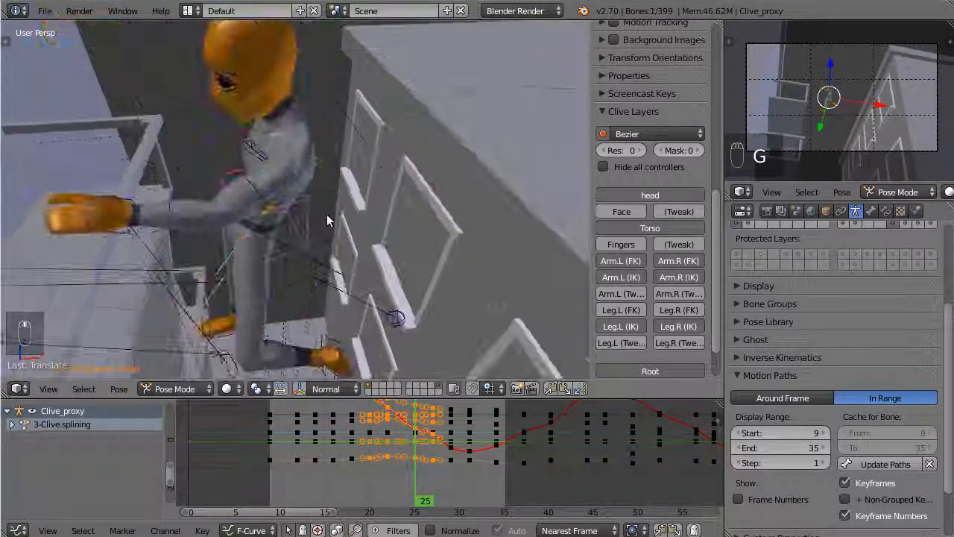
pyautogui.scroll(-4, 329, 217)
pyautogui.moveTo(298, 181); pyautogui.dragTo(255, 174, button='middle')
pyautogui.press('KP_7')
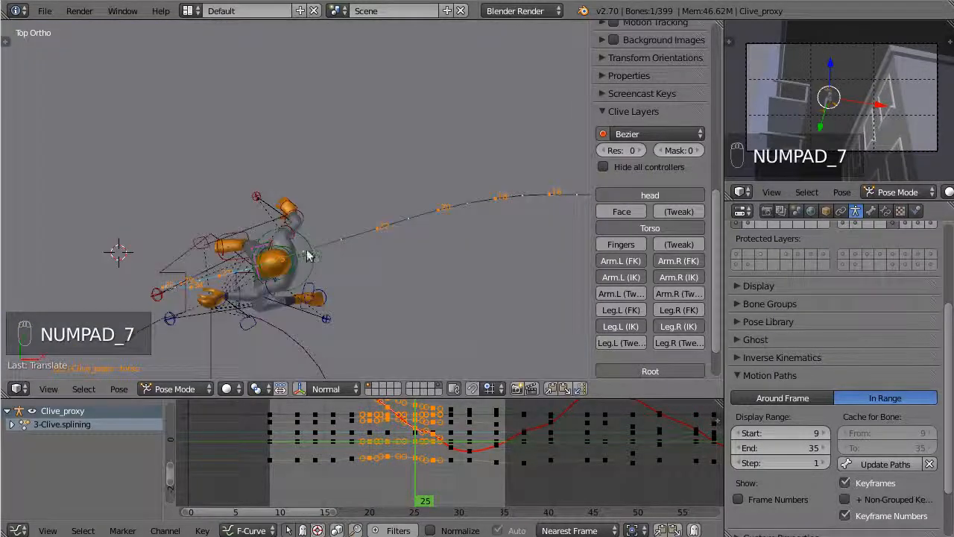
pyautogui.scroll(3, 462, 135)
pyautogui.keyDown('shift'); pyautogui.moveTo(413, 154); pyautogui.dragTo(345, 194, button='middle'); pyautogui.keyUp('shift')
pyautogui.moveTo(431, 451); pyautogui.dragTo(352, 436)
pyautogui.scroll(-3, 388, 105)
pyautogui.keyDown('shift'); pyautogui.moveTo(338, 167); pyautogui.dragTo(134, 237, button='middle'); pyautogui.keyUp('shift')
pyautogui.moveTo(430, 200); pyautogui.dragTo(437, 122, button='middle')
pyautogui.moveTo(393, 147); pyautogui.dragTo(446, 123, button='middle')
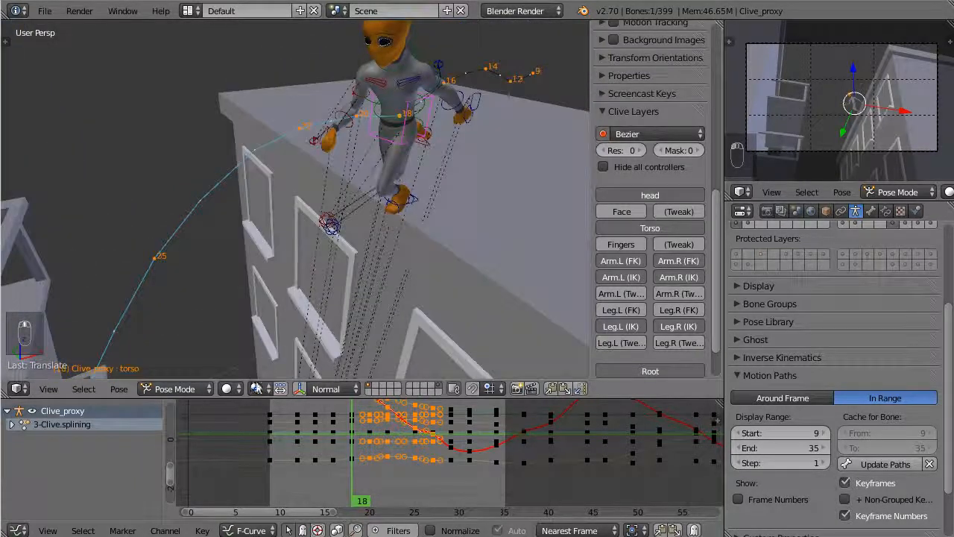
# Step: Inspect the torso's pose and motion path from perspective and top views while scrubbing between frames 16 and 20
pyautogui.click(302, 389)
pyautogui.moveTo(386, 158); pyautogui.dragTo(288, 159, button='middle')
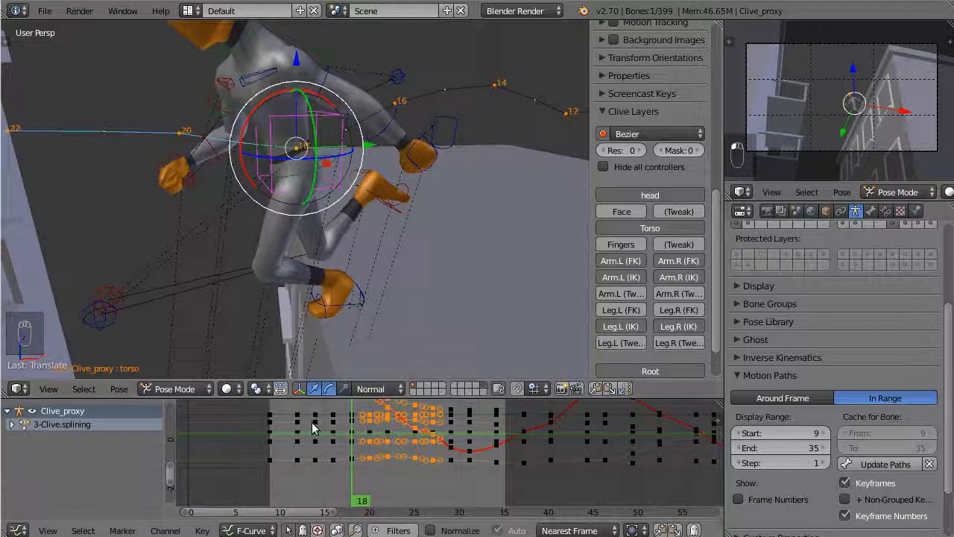
pyautogui.click(300, 389)
pyautogui.moveTo(304, 442); pyautogui.dragTo(331, 446)
pyautogui.moveTo(426, 234); pyautogui.dragTo(425, 210, button='middle')
pyautogui.scroll(-4, 426, 210)
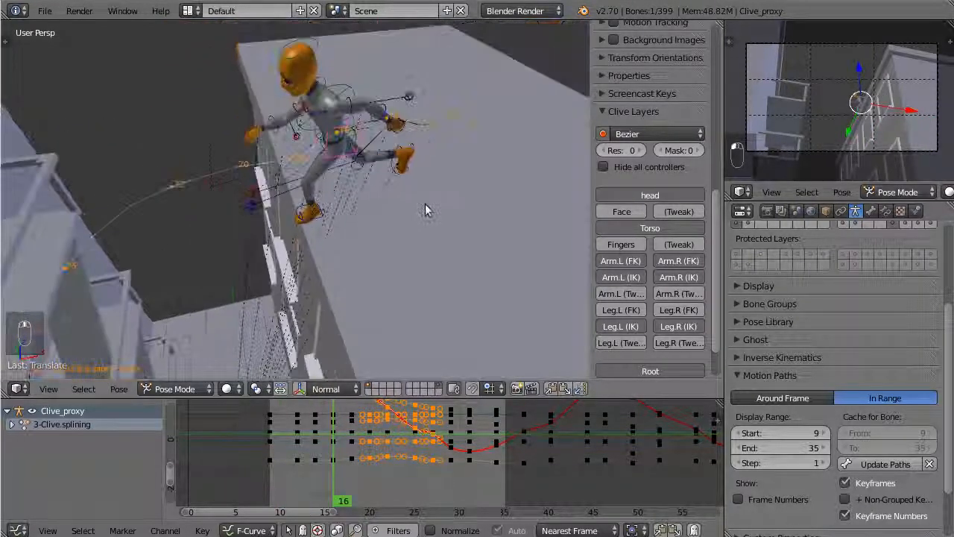
pyautogui.press('KP_7')
pyautogui.moveTo(325, 436); pyautogui.dragTo(373, 432)
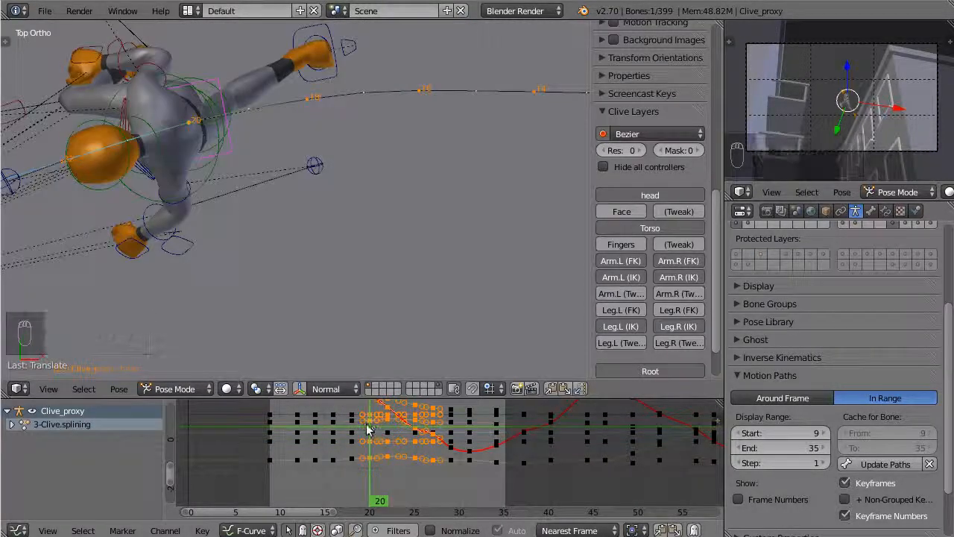
# Step: Expand the torso's animation channels and isolate its Z Quaternion Rotation curve in the graph editor
pyautogui.click(12, 424)
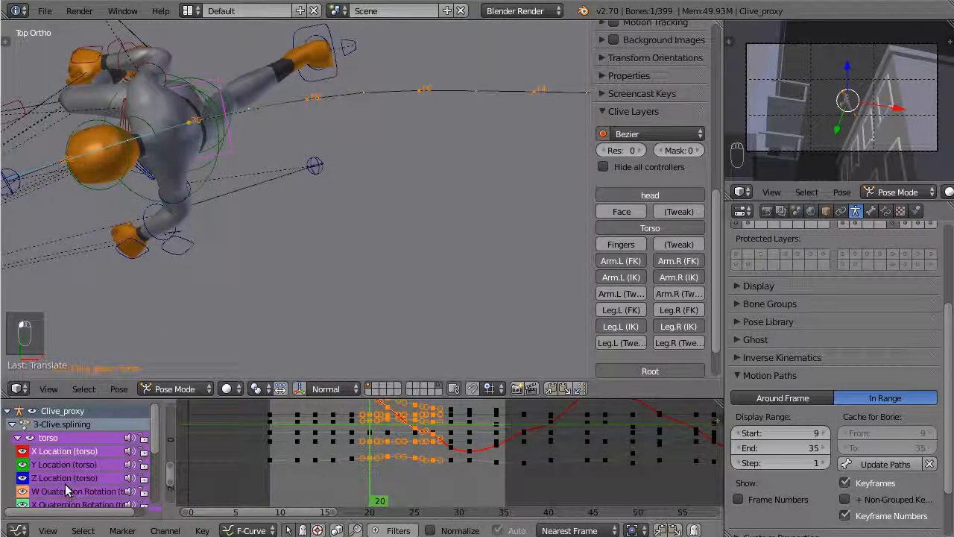
pyautogui.scroll(-5, 64, 484)
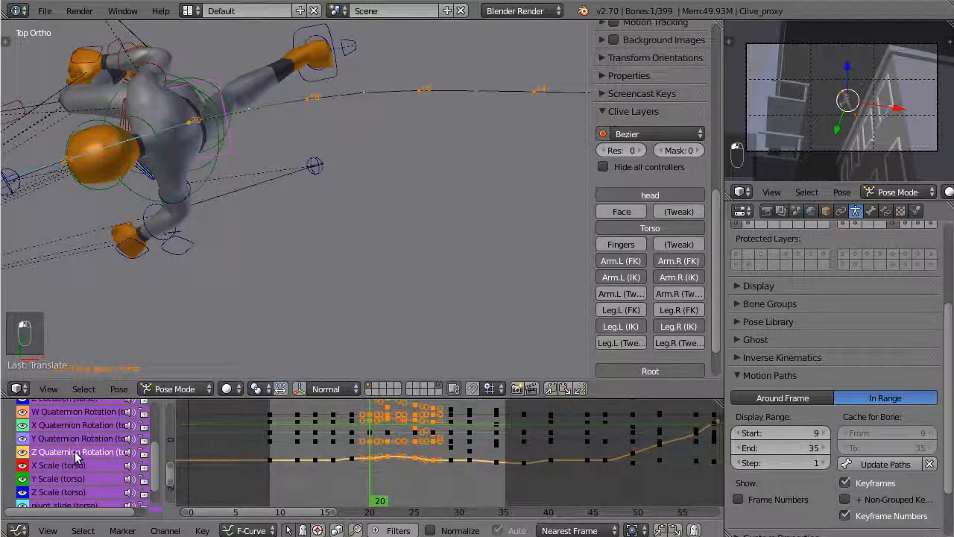
pyautogui.press('v')
pyautogui.keyDown('ctrl'); pyautogui.moveTo(339, 436); pyautogui.dragTo(387, 496, button='middle'); pyautogui.keyUp('ctrl')
# Step: Raise the Z Quaternion Rotation keys at frames 16 and 20 to smooth the climb to the frame 22 peak
pyautogui.moveTo(342, 487)
pyautogui.mouseDown()
pyautogui.moveTo(272, 474)
pyautogui.moveTo(306, 457)
pyautogui.moveTo(335, 458)
pyautogui.moveTo(267, 468)
pyautogui.mouseUp()
pyautogui.press('g')
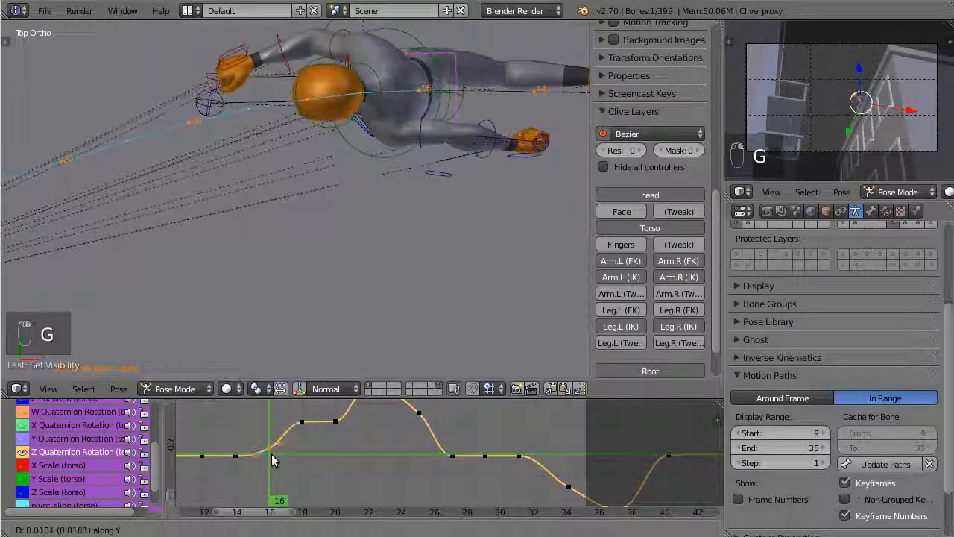
pyautogui.click(273, 457)
pyautogui.moveTo(334, 419); pyautogui.dragTo(328, 437, button='middle')
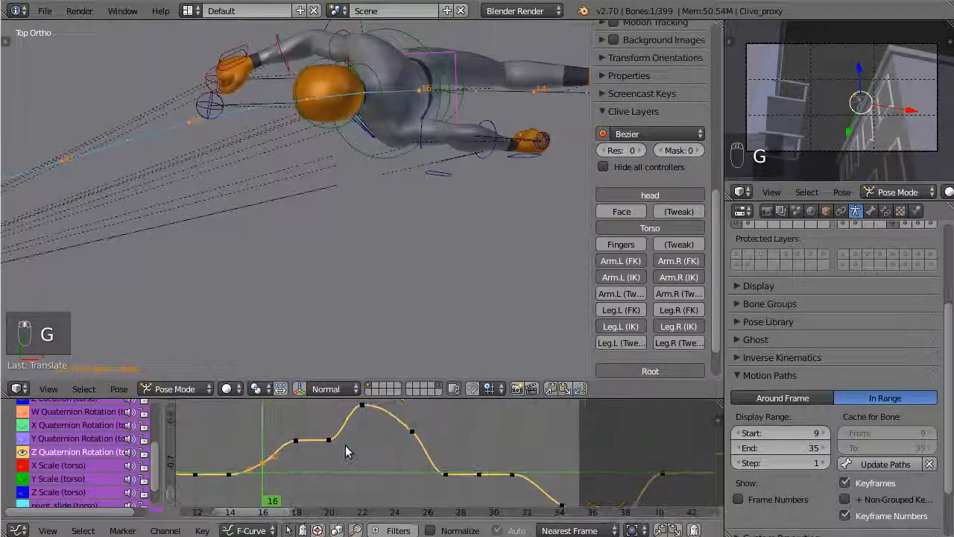
pyautogui.click(327, 438)
pyautogui.rightClick(327, 438)
pyautogui.press('g')
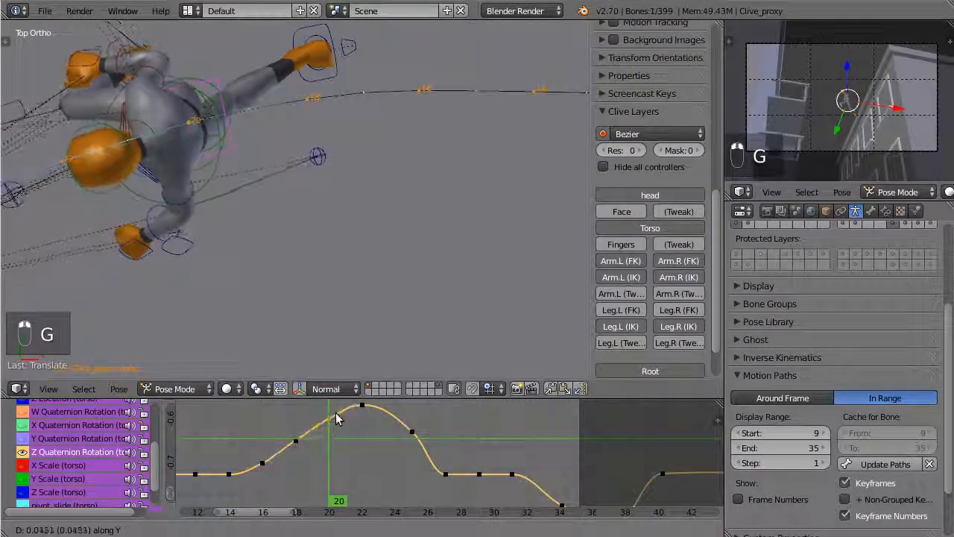
pyautogui.click(336, 413)
# Step: Scrub ahead to the landing and raise the Z Quaternion Rotation keys at frames 29 and 27 into a gradual descent
pyautogui.scroll(-5, 335, 262)
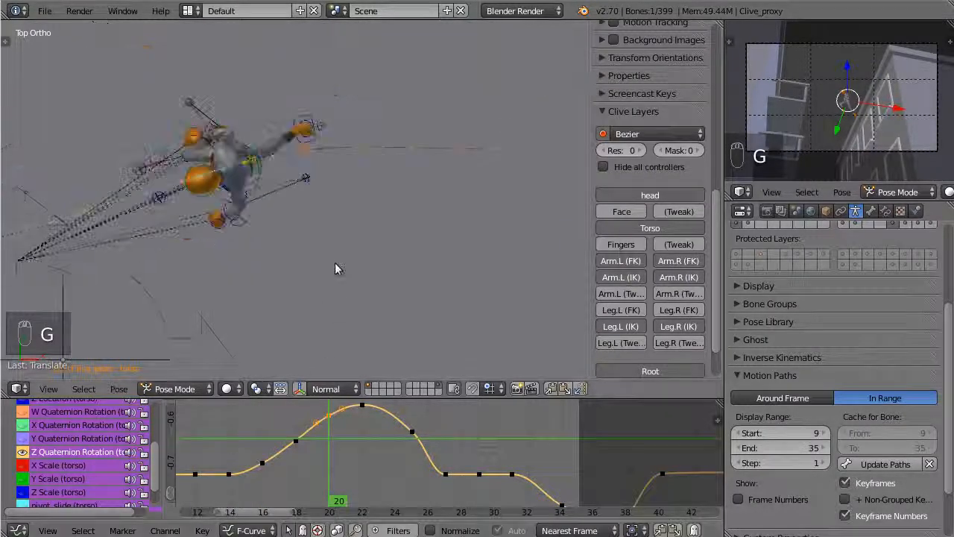
pyautogui.keyDown('shift'); pyautogui.moveTo(322, 272); pyautogui.dragTo(456, 241, button='middle'); pyautogui.keyUp('shift')
pyautogui.moveTo(363, 428); pyautogui.dragTo(512, 436)
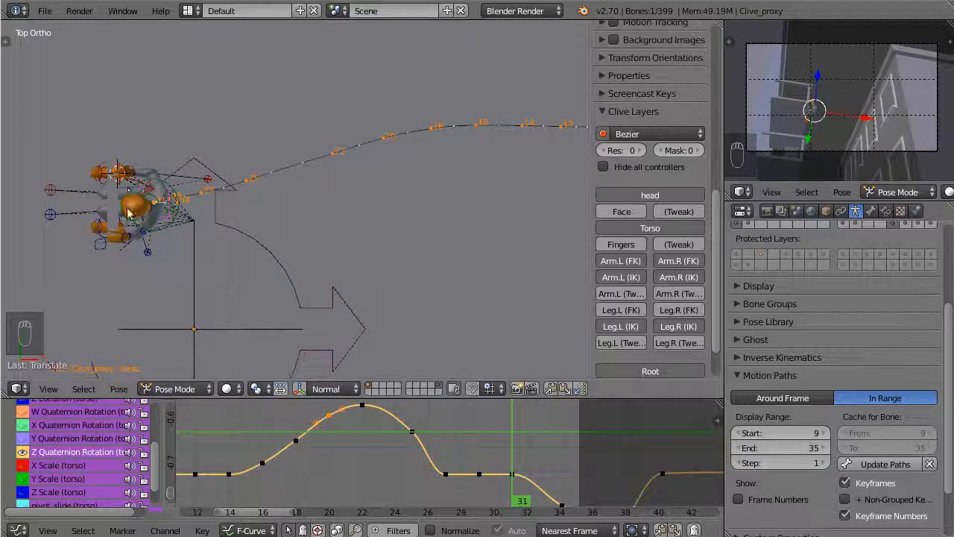
pyautogui.click(481, 481)
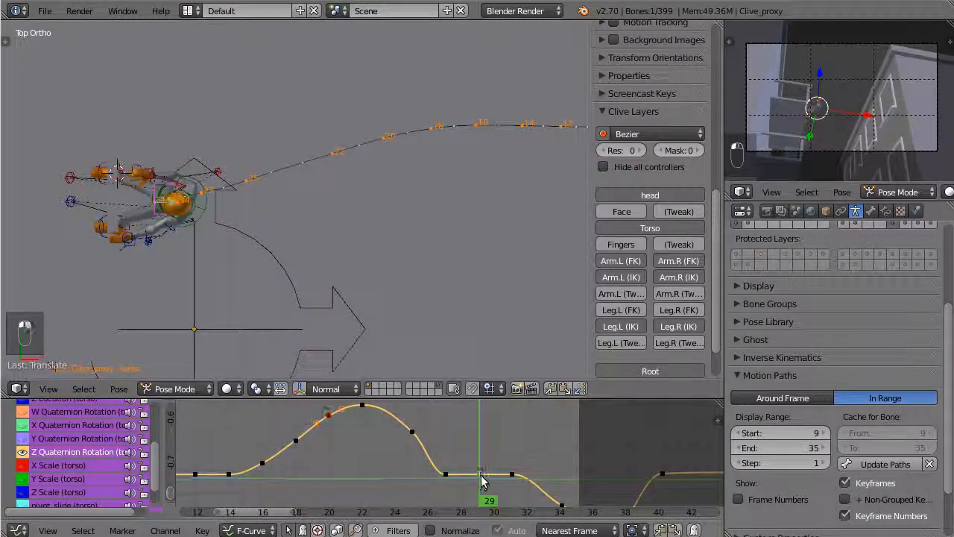
pyautogui.press('g')
pyautogui.click(483, 467)
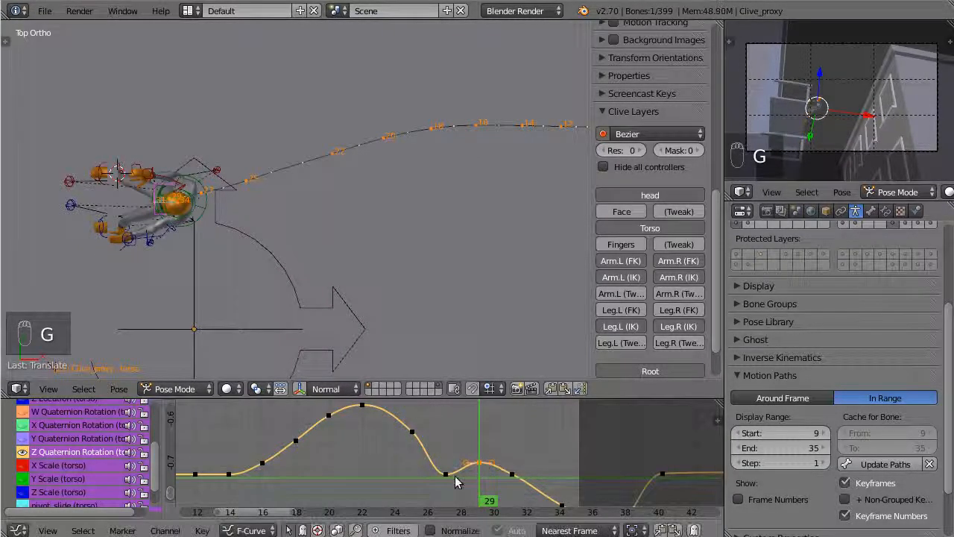
pyautogui.press('g')
pyautogui.click(447, 456)
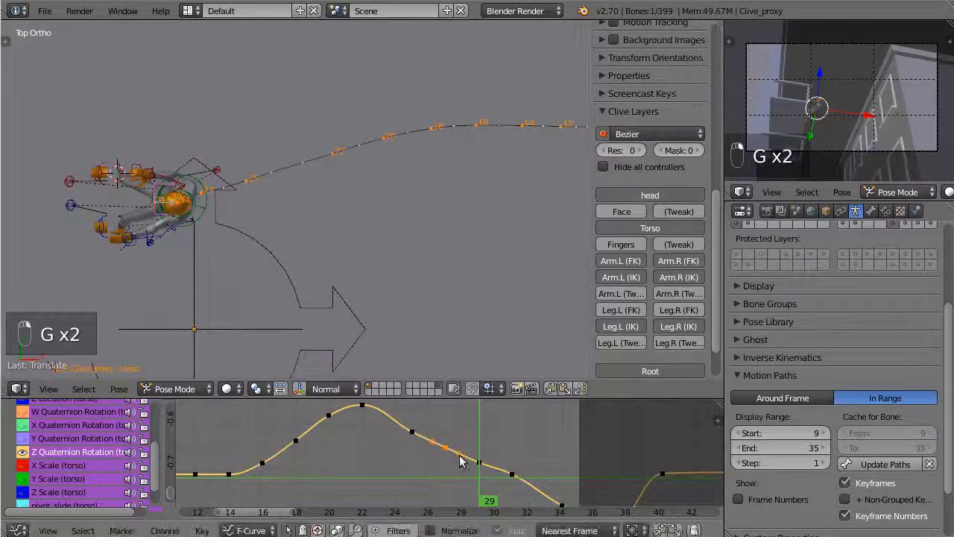
pyautogui.press('g')
pyautogui.click(478, 459)
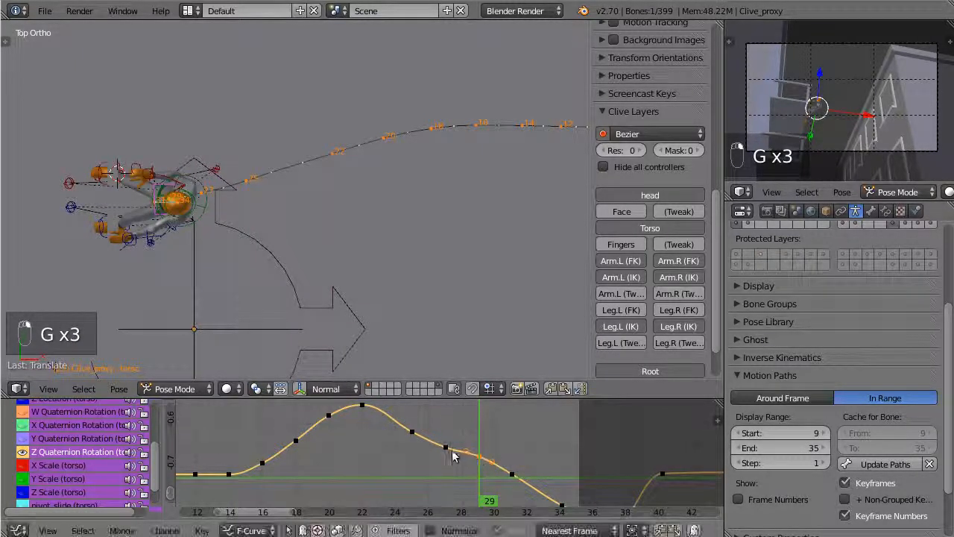
# Step: Fine-tune the Z Quaternion Rotation keys at frames 27 and 25 to even out the slope down from frame 22
pyautogui.rightClick(448, 448)
pyautogui.press('g')
pyautogui.click(446, 443)
pyautogui.rightClick(411, 431)
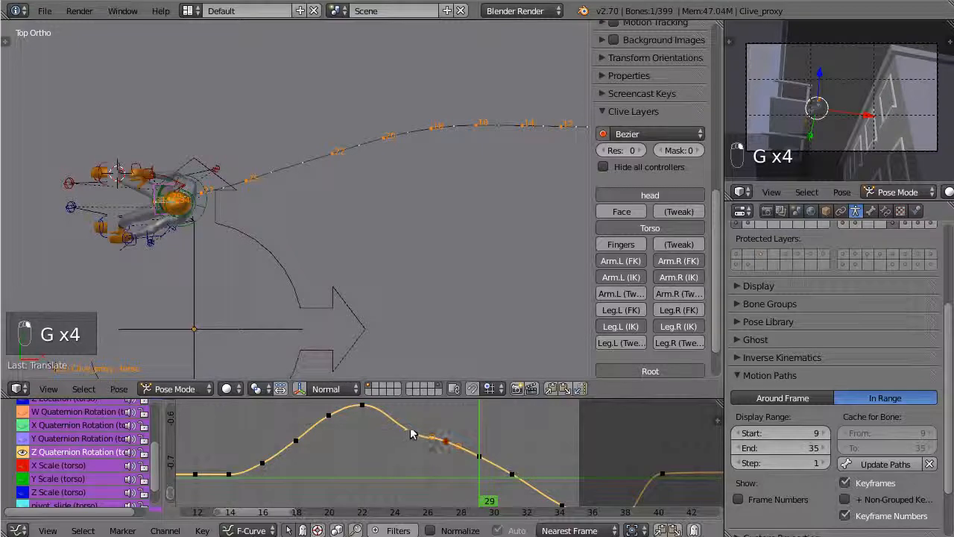
pyautogui.press('g')
pyautogui.click(412, 424)
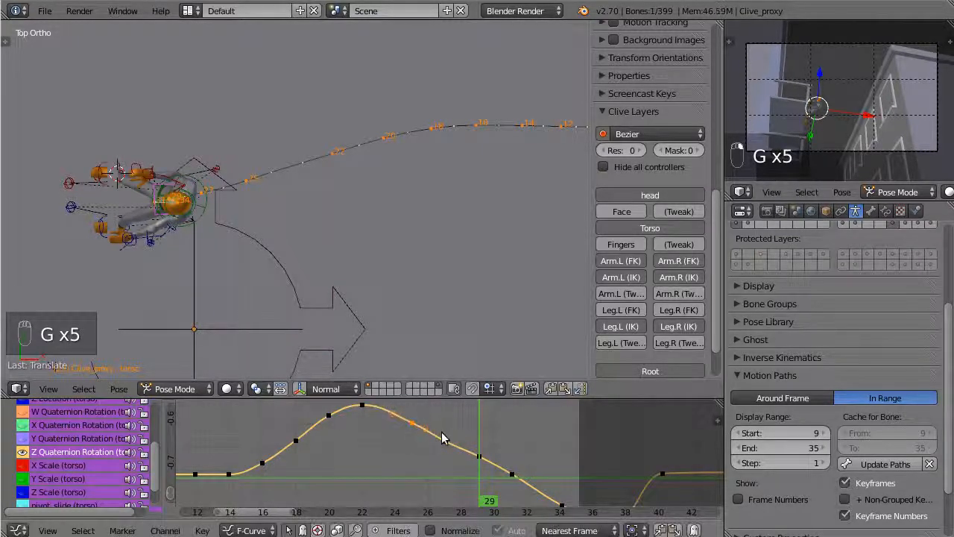
pyautogui.rightClick(448, 445)
pyautogui.press('g')
pyautogui.click(447, 443)
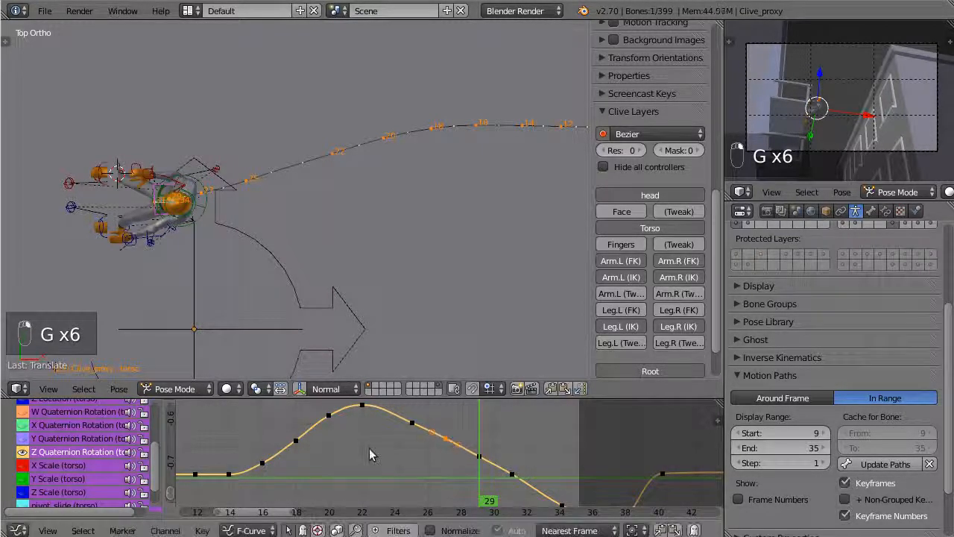
# Step: Return to frame 18 and review the torso's Y and X Quaternion Rotation curves for uneven keys
pyautogui.scroll(-8, 444, 444)
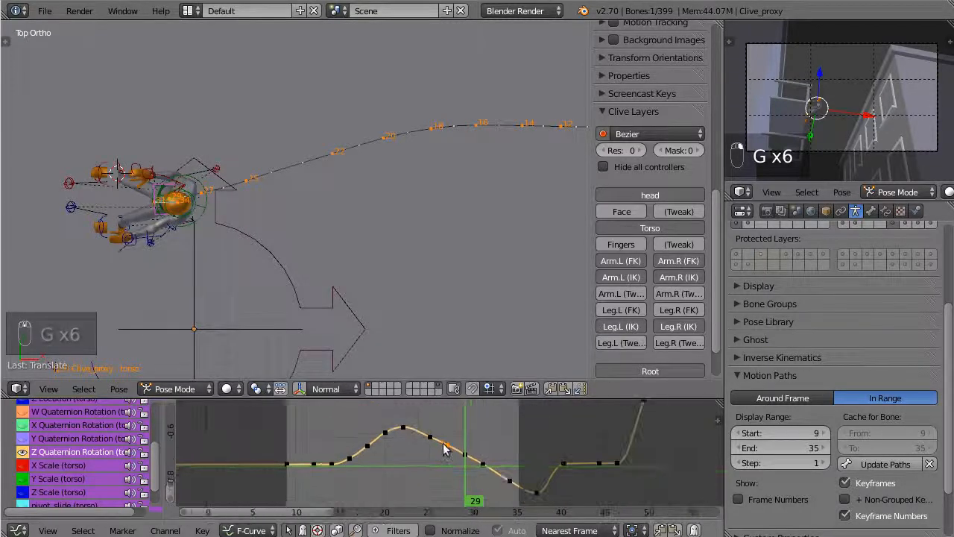
pyautogui.moveTo(359, 446)
pyautogui.mouseDown()
pyautogui.moveTo(319, 451)
pyautogui.moveTo(458, 451)
pyautogui.moveTo(368, 447)
pyautogui.mouseUp()
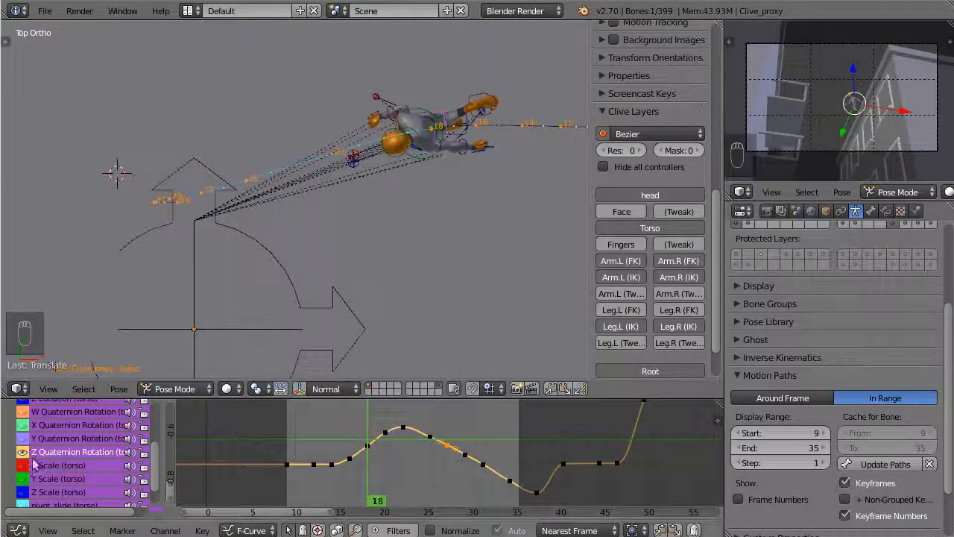
pyautogui.scroll(-12, 413, 488)
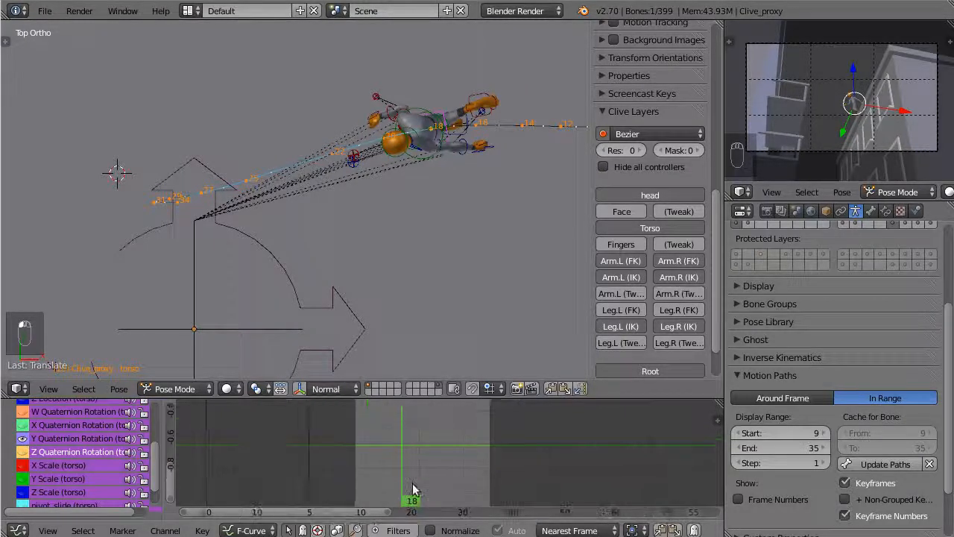
pyautogui.moveTo(445, 454); pyautogui.dragTo(422, 477, button='middle')
pyautogui.scroll(12, 424, 468)
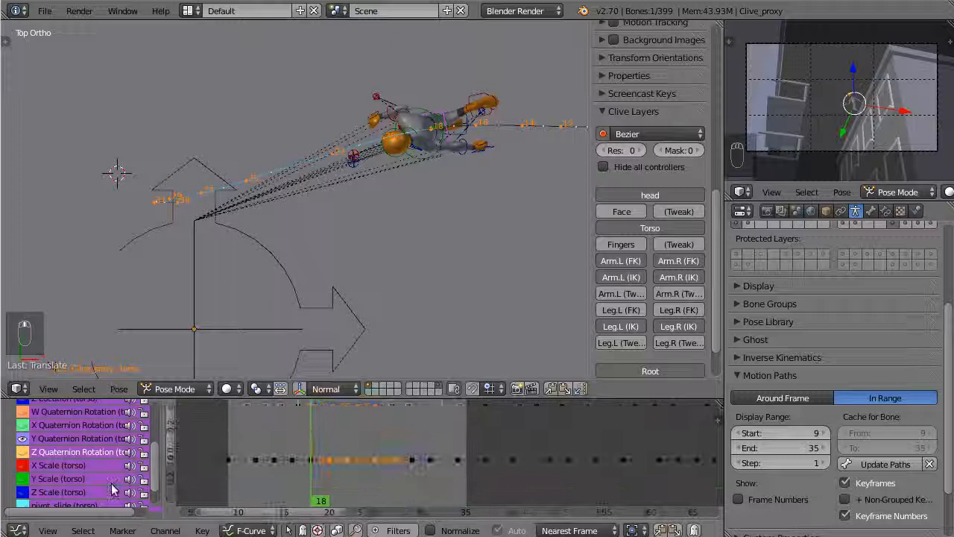
pyautogui.click(25, 438)
pyautogui.click(24, 427)
pyautogui.scroll(-5, 294, 434)
pyautogui.moveTo(301, 437); pyautogui.dragTo(333, 450, button='middle')
pyautogui.scroll(2, 112, 456)
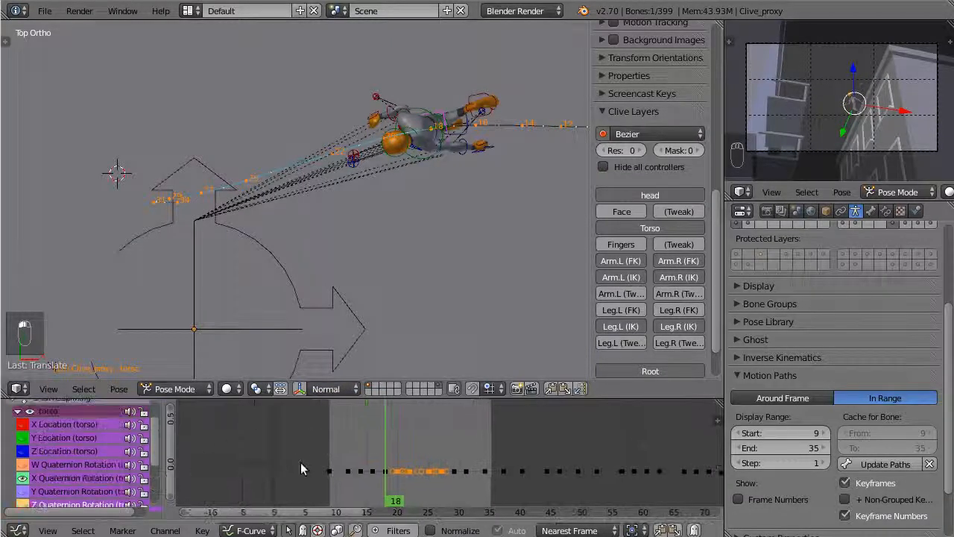
# Step: Show the torso's W Quaternion Rotation curve, lower its frame 18 key and raise its frame 20 key
pyautogui.scroll(4, 242, 470)
pyautogui.scroll(-5, 452, 432)
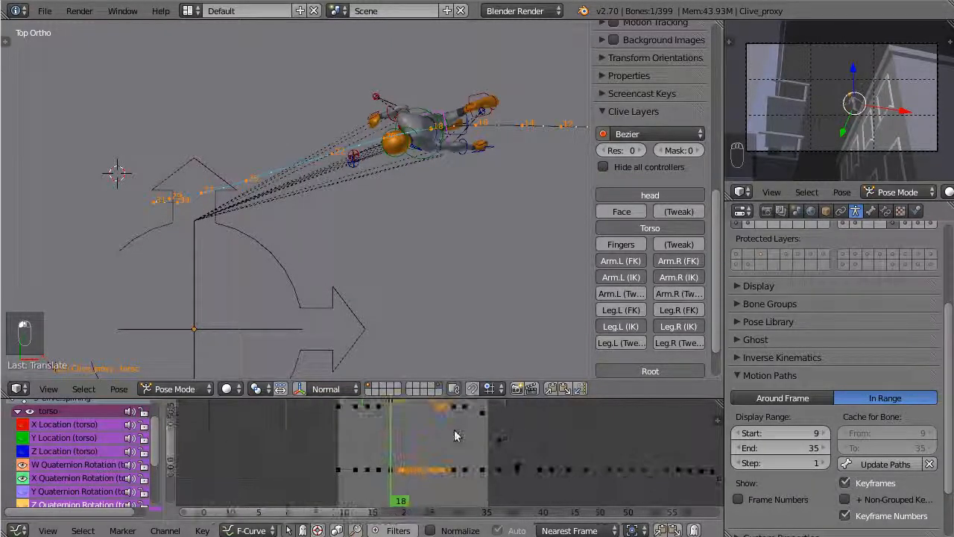
pyautogui.moveTo(395, 429); pyautogui.dragTo(404, 468, button='middle')
pyautogui.scroll(6, 393, 454)
pyautogui.scroll(6, 374, 450)
pyautogui.scroll(1, 375, 450)
pyautogui.scroll(4, 373, 460)
pyautogui.moveTo(314, 446); pyautogui.dragTo(331, 452, button='middle')
pyautogui.rightClick(311, 431)
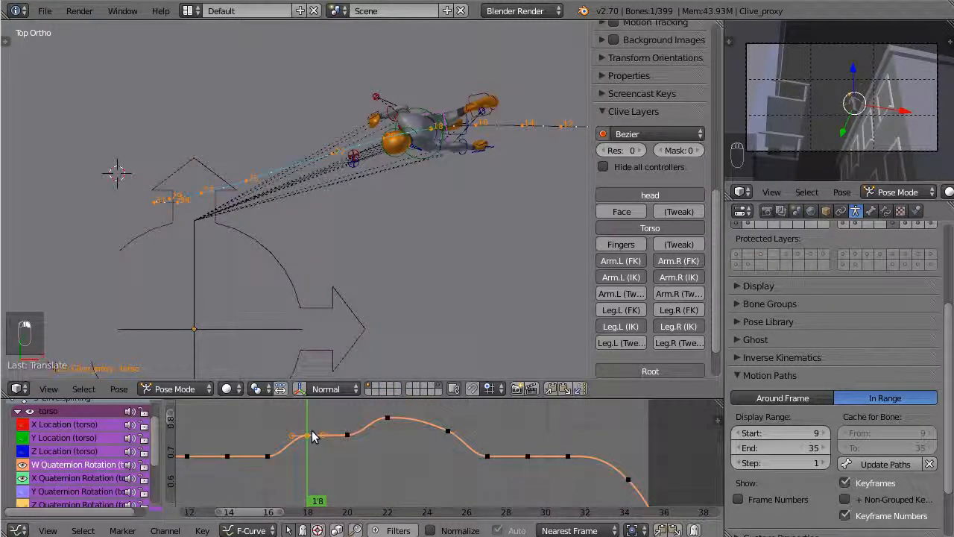
pyautogui.press('g')
pyautogui.click(318, 445)
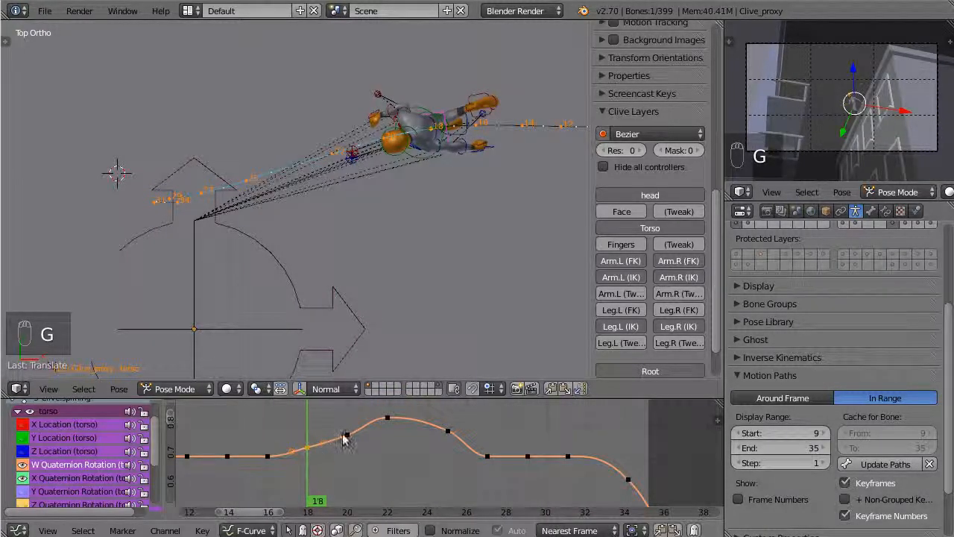
pyautogui.press('g')
pyautogui.click(342, 428)
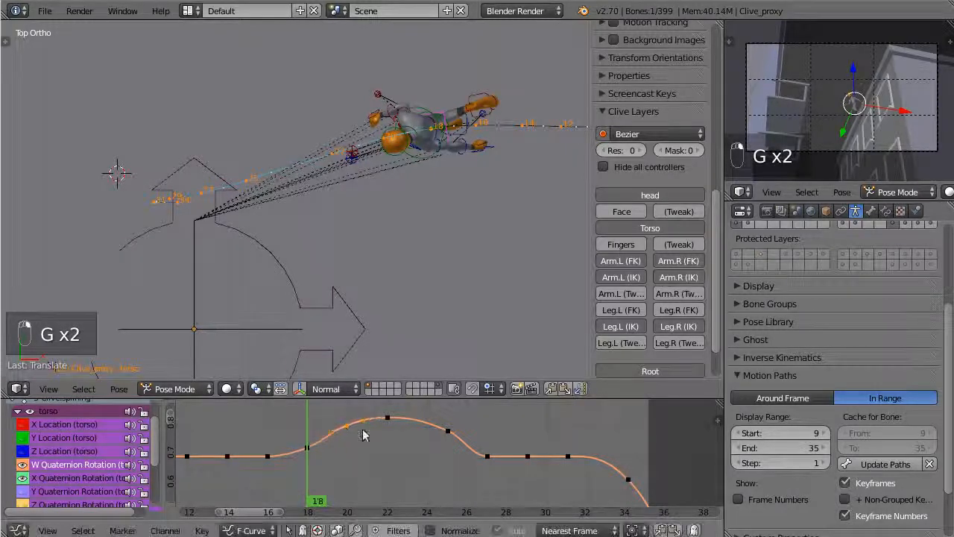
# Step: Raise the W Quaternion Rotation keys at frame 27, frame 29 by about 0.031, and frame 25 by about 0.015
pyautogui.rightClick(488, 456)
pyautogui.press('g')
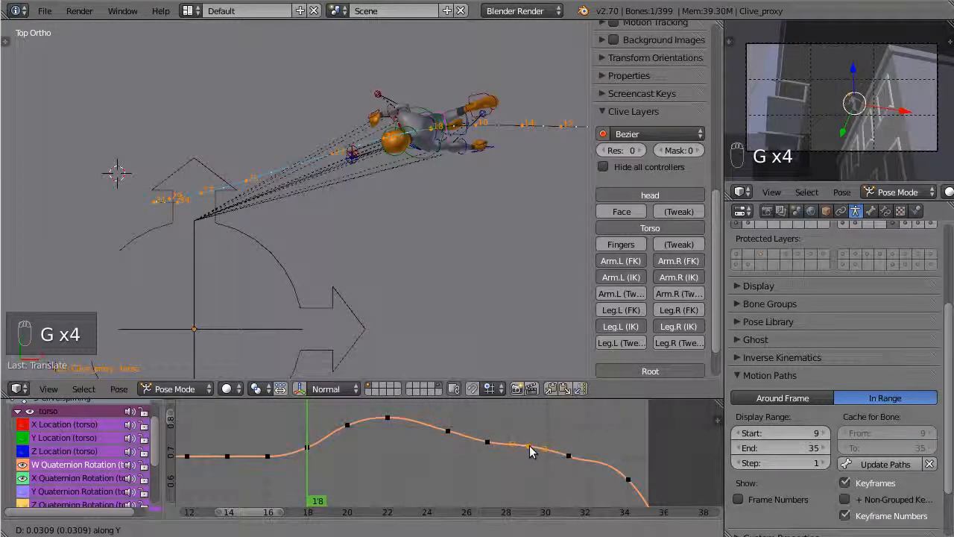
pyautogui.click(530, 450)
pyautogui.press('g')
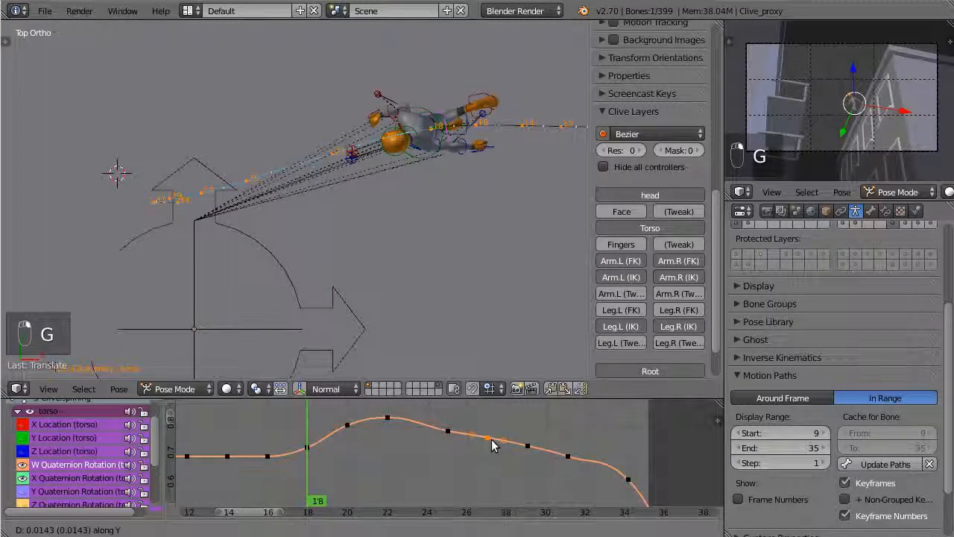
pyautogui.click(492, 445)
pyautogui.press('g')
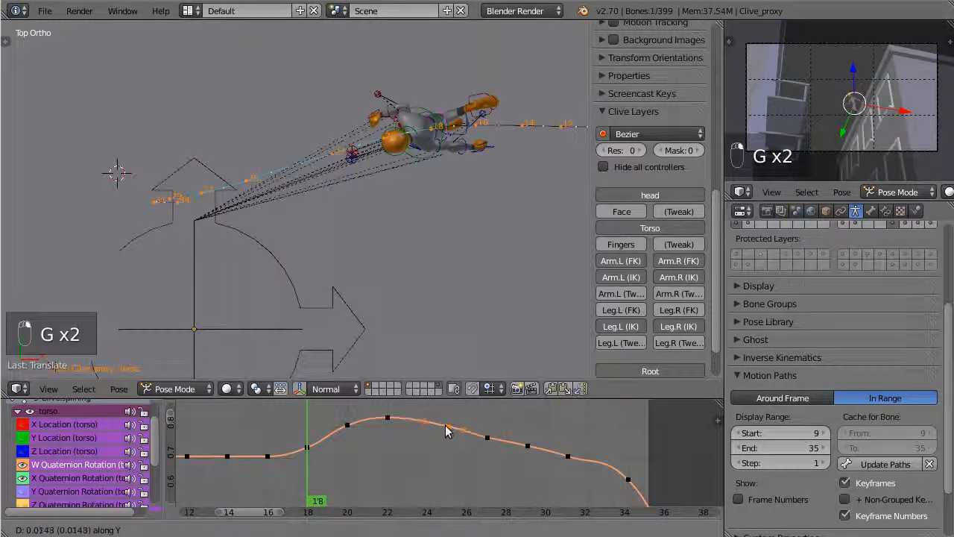
pyautogui.click(448, 428)
# Step: Check the smoothed W rotation curve and scrub through the jump in the top view
pyautogui.scroll(-6, 435, 429)
pyautogui.scroll(5, 431, 430)
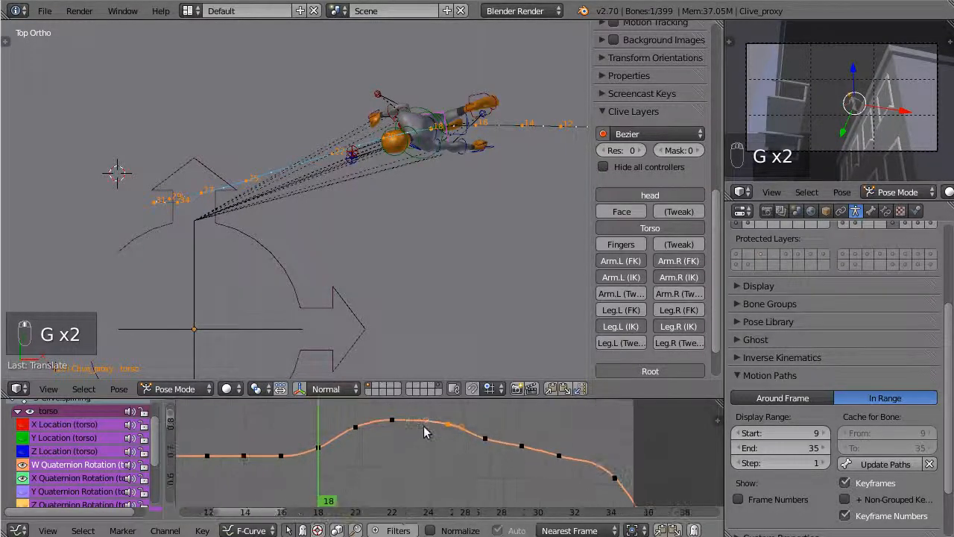
pyautogui.scroll(-2, 402, 416)
pyautogui.scroll(-1, 401, 415)
pyautogui.moveTo(375, 438); pyautogui.dragTo(390, 423)
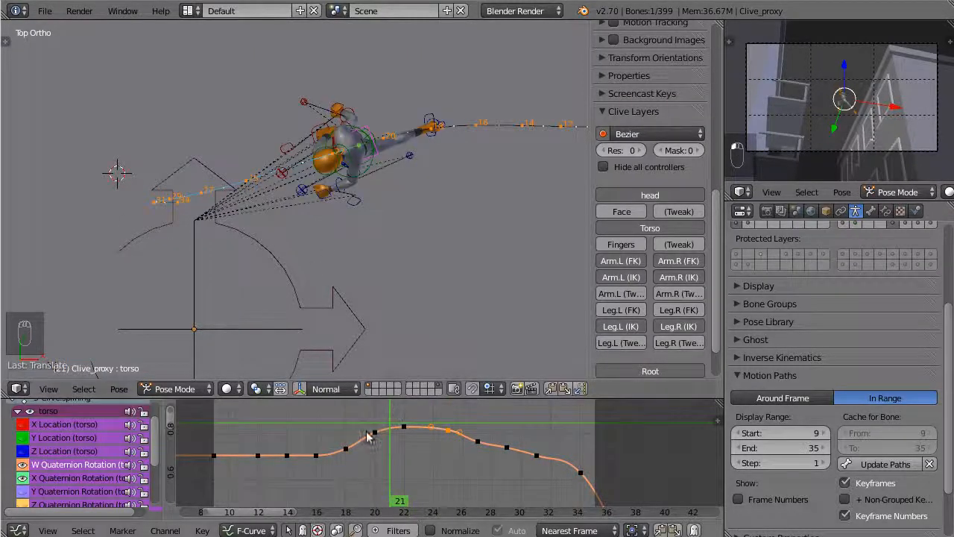
pyautogui.scroll(-2, 422, 436)
pyautogui.moveTo(422, 437); pyautogui.dragTo(363, 451)
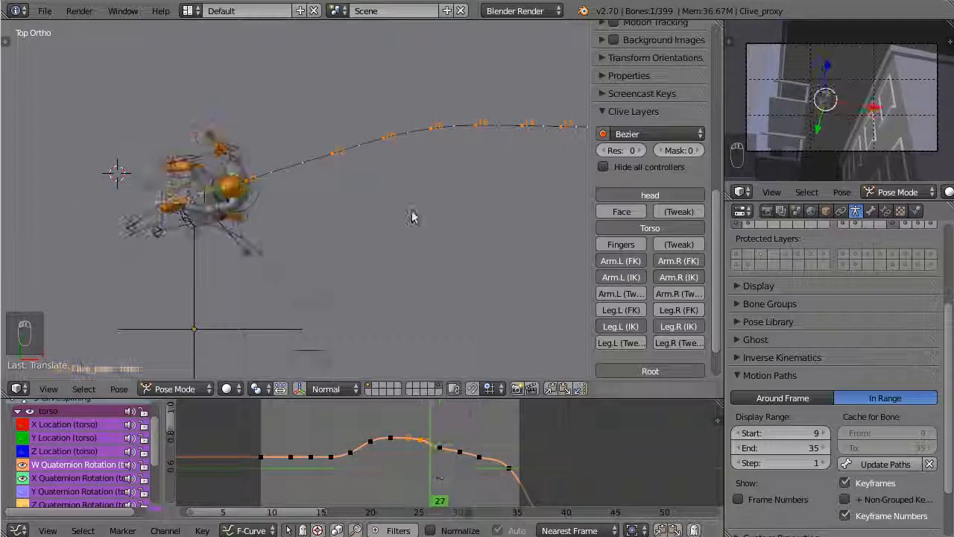
# Step: Play the jump back from the camera view with all bones deselected, stop playback and switch to the front view
pyautogui.press('KP_0')
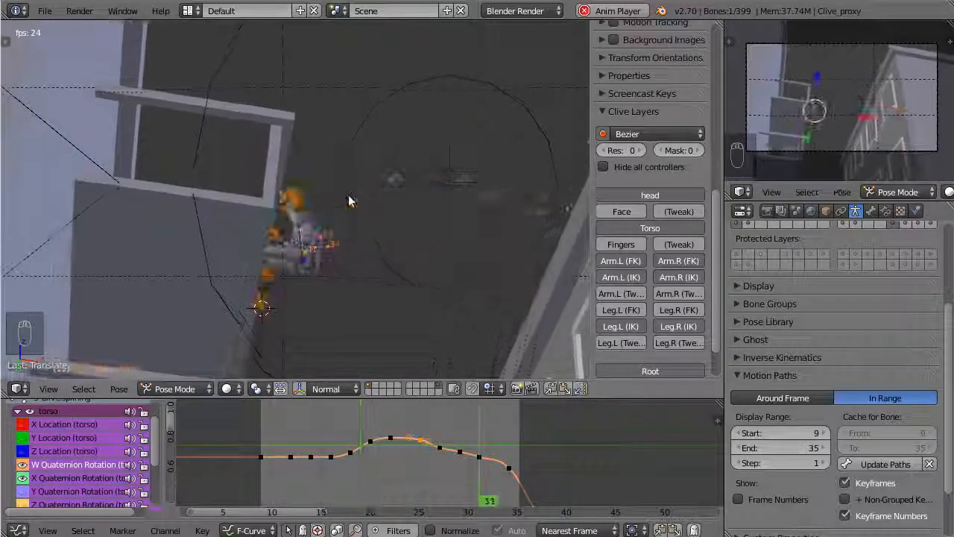
pyautogui.press('a')
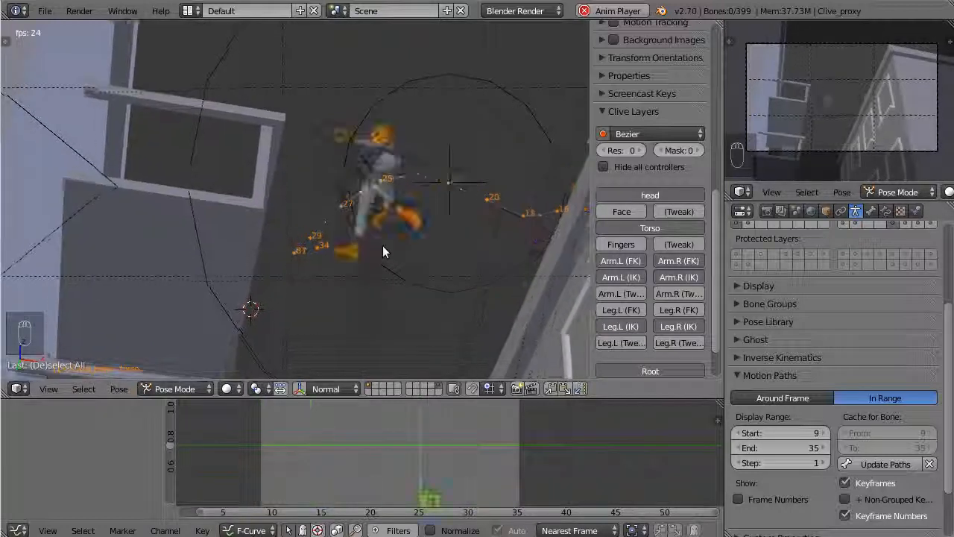
pyautogui.press('Escape')
pyautogui.moveTo(411, 207); pyautogui.dragTo(382, 267, button='middle')
pyautogui.press('KP_1')
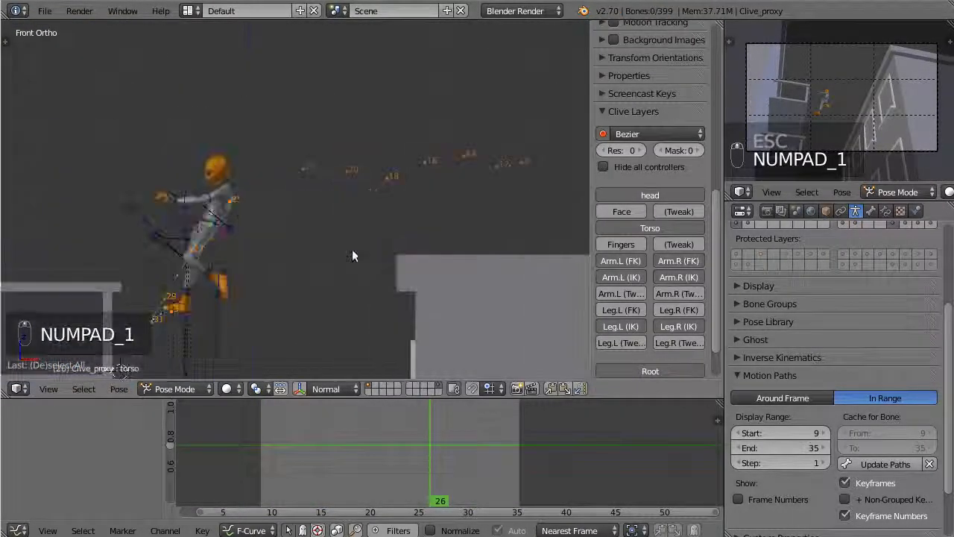
# Step: Select the left foot IK control at frame 22 and calculate its motion path for frames 9 to 35
pyautogui.moveTo(388, 439)
pyautogui.mouseDown()
pyautogui.moveTo(354, 443)
pyautogui.moveTo(406, 463)
pyautogui.moveTo(344, 458)
pyautogui.moveTo(390, 457)
pyautogui.mouseUp()
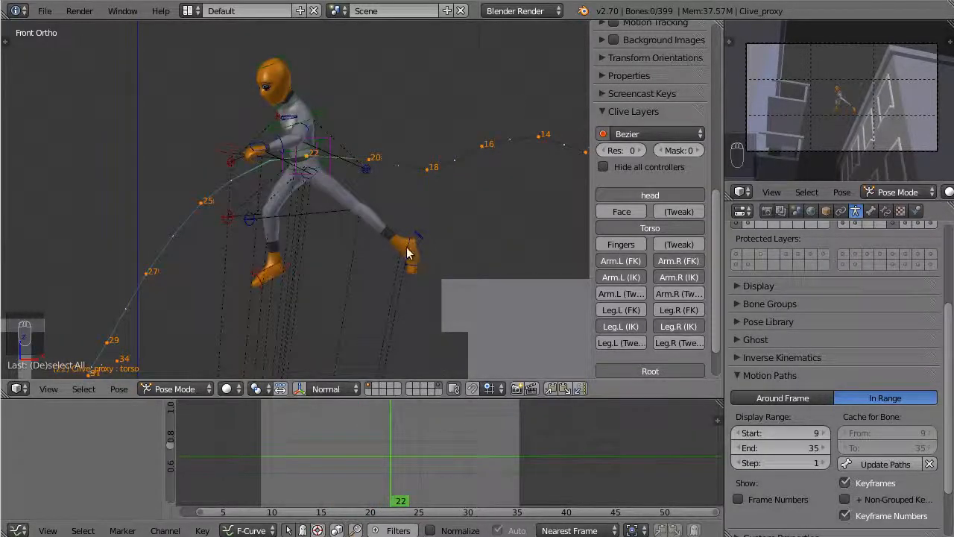
pyautogui.rightClick(406, 253)
pyautogui.scroll(-3, 857, 402)
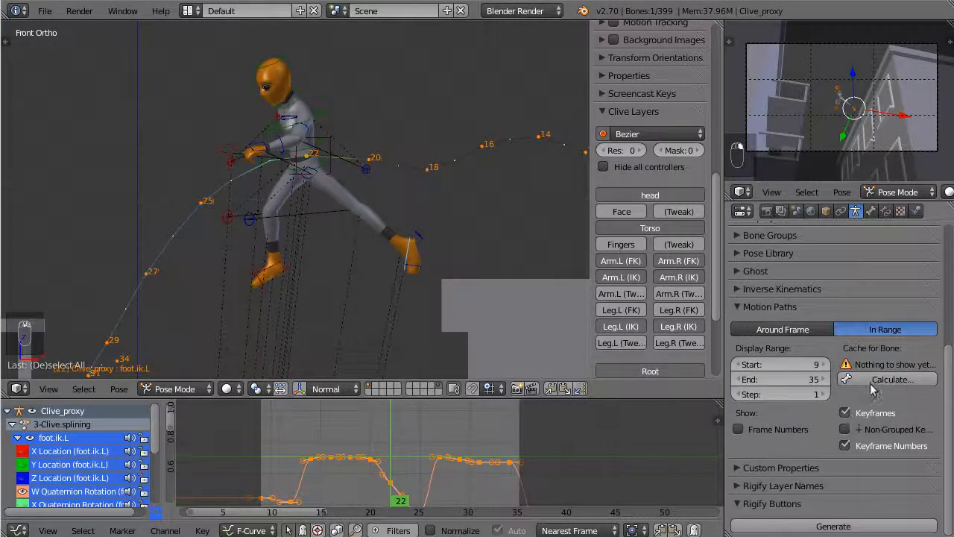
pyautogui.click(873, 380)
pyautogui.click(870, 389)
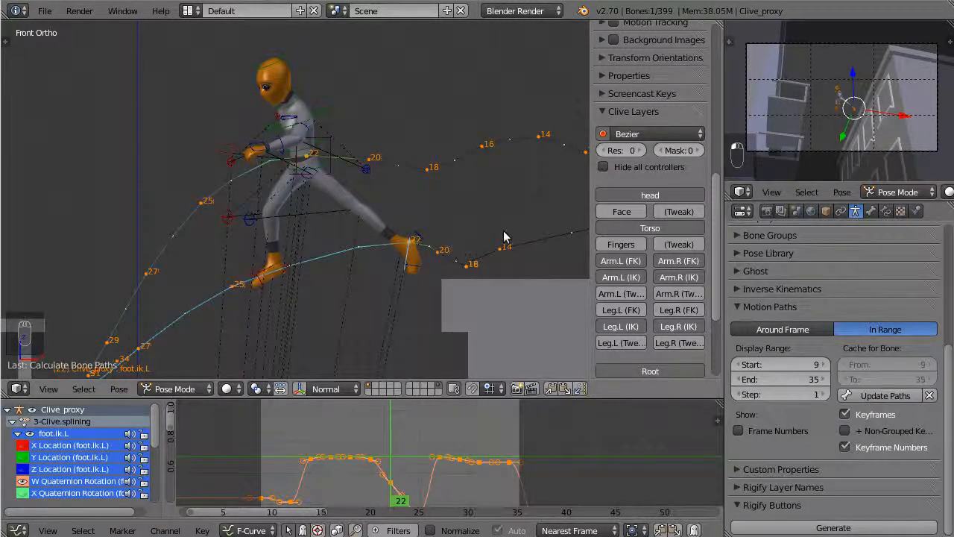
# Step: At frame 20, enable the transform manipulator and shift the left foot IK control slightly along its negative normal X axis
pyautogui.moveTo(503, 237); pyautogui.dragTo(415, 228, button='middle')
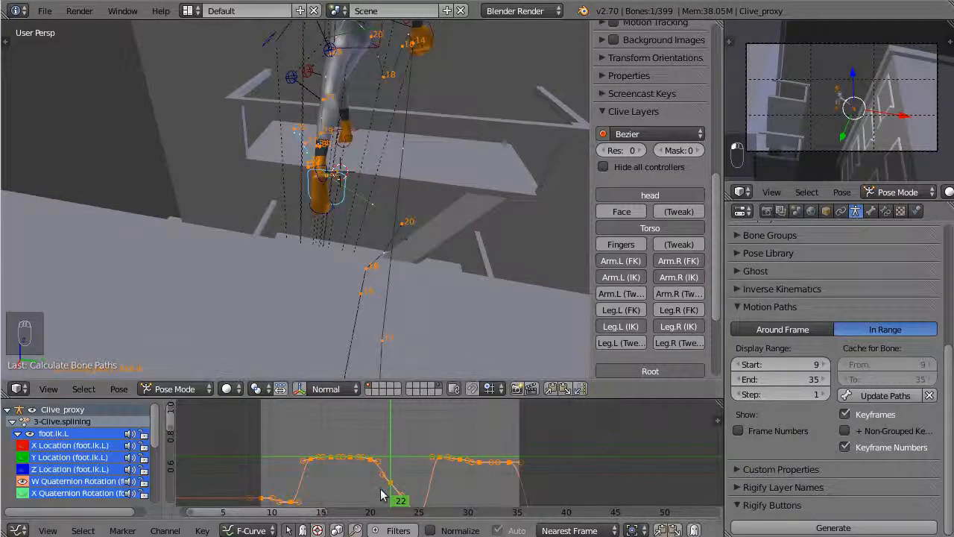
pyautogui.moveTo(382, 494); pyautogui.dragTo(368, 456)
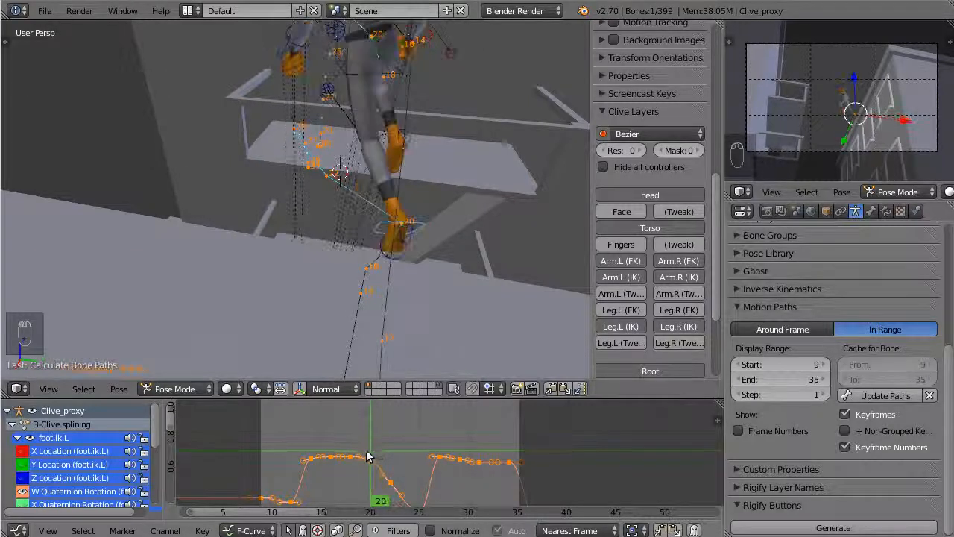
pyautogui.click(298, 389)
pyautogui.press('g')
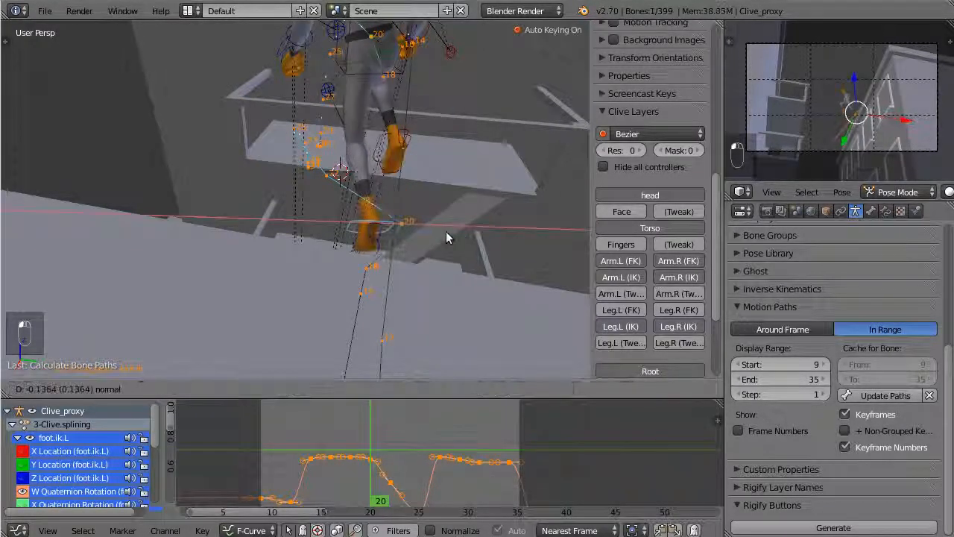
pyautogui.click(443, 237)
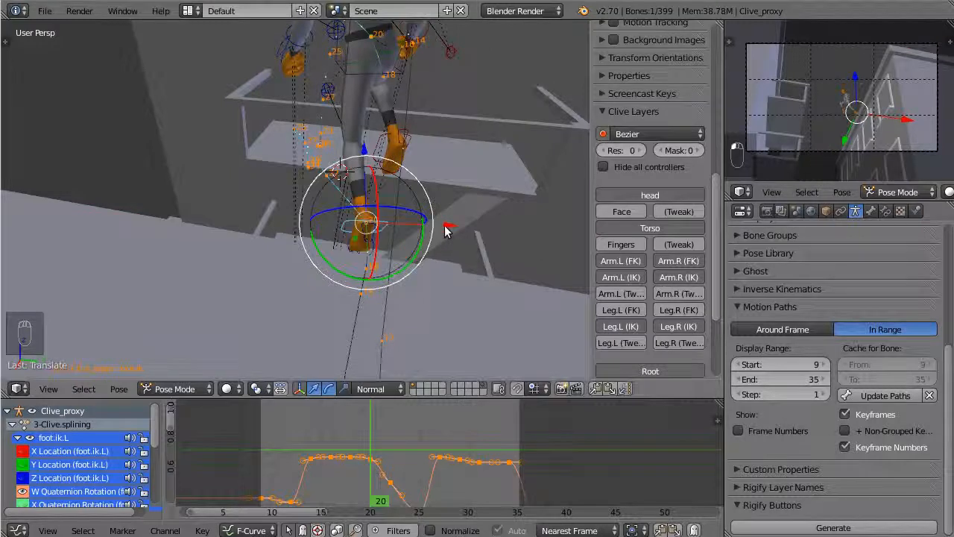
pyautogui.moveTo(445, 230); pyautogui.dragTo(440, 233)
# Step: At frame 25, show the left foot's curves, then lower its Z Quaternion Rotation key at frame 20 and raise the one at frame 29
pyautogui.moveTo(440, 233); pyautogui.dragTo(111, 132, button='middle')
pyautogui.moveTo(274, 161); pyautogui.dragTo(586, 195, button='middle')
pyautogui.moveTo(158, 164); pyautogui.dragTo(162, 41, button='middle')
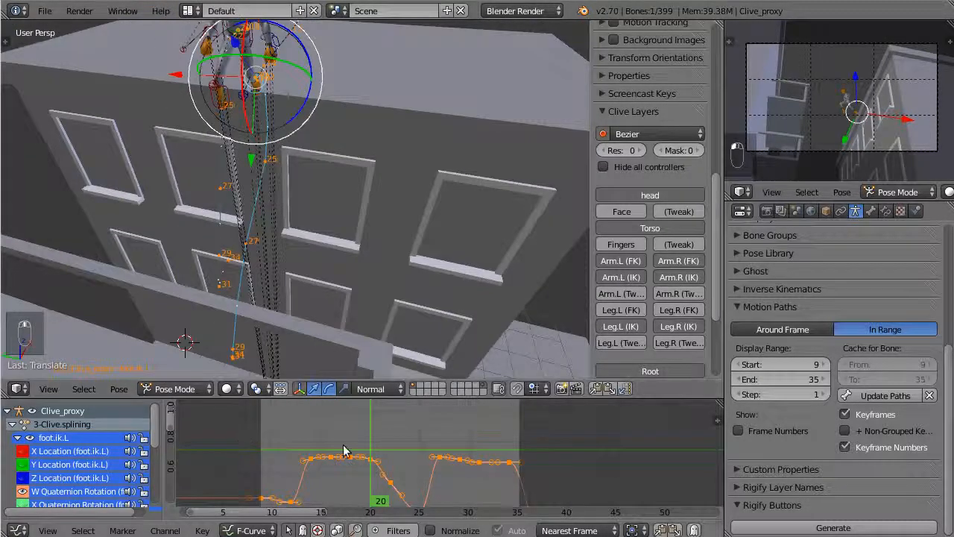
pyautogui.moveTo(378, 442); pyautogui.dragTo(422, 445)
pyautogui.moveTo(422, 445)
pyautogui.keyDown('ctrl'); pyautogui.mouseDown(button='middle')
pyautogui.moveTo(368, 512)
pyautogui.moveTo(387, 526)
pyautogui.moveTo(427, 434)
pyautogui.mouseUp(button='middle'); pyautogui.keyUp('ctrl')
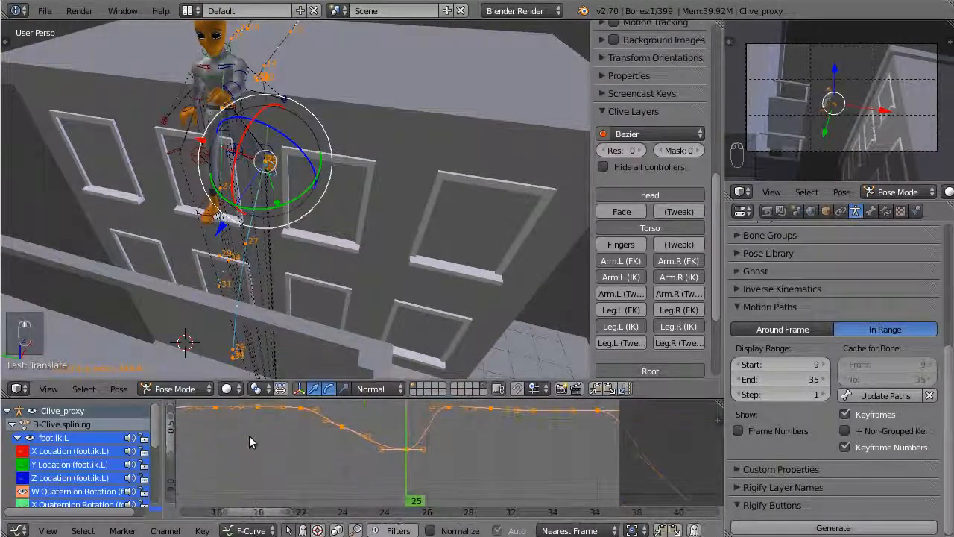
pyautogui.scroll(-4, 77, 458)
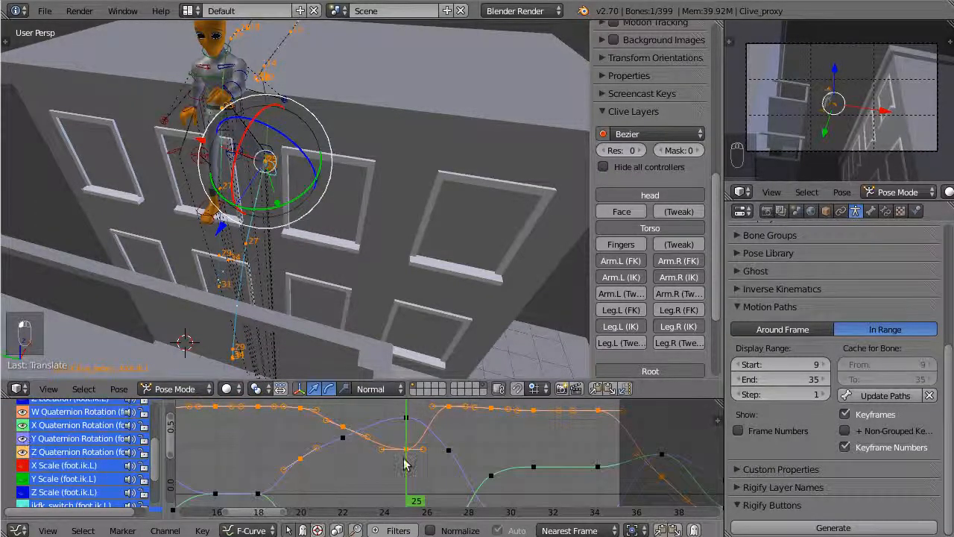
pyautogui.moveTo(419, 501); pyautogui.dragTo(385, 426, button='middle')
pyautogui.moveTo(440, 450)
pyautogui.mouseDown(button='middle')
pyautogui.moveTo(422, 485)
pyautogui.moveTo(427, 441)
pyautogui.mouseUp(button='middle')
pyautogui.scroll(-4, 422, 455)
pyautogui.moveTo(420, 519); pyautogui.dragTo(397, 477, button='middle')
pyautogui.scroll(1, 411, 497)
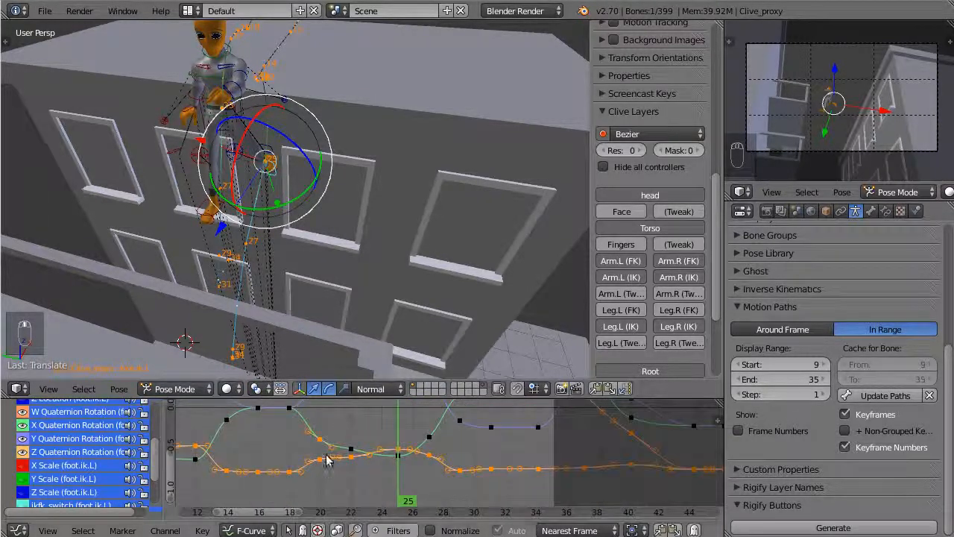
pyautogui.scroll(2, 326, 460)
pyautogui.press('g')
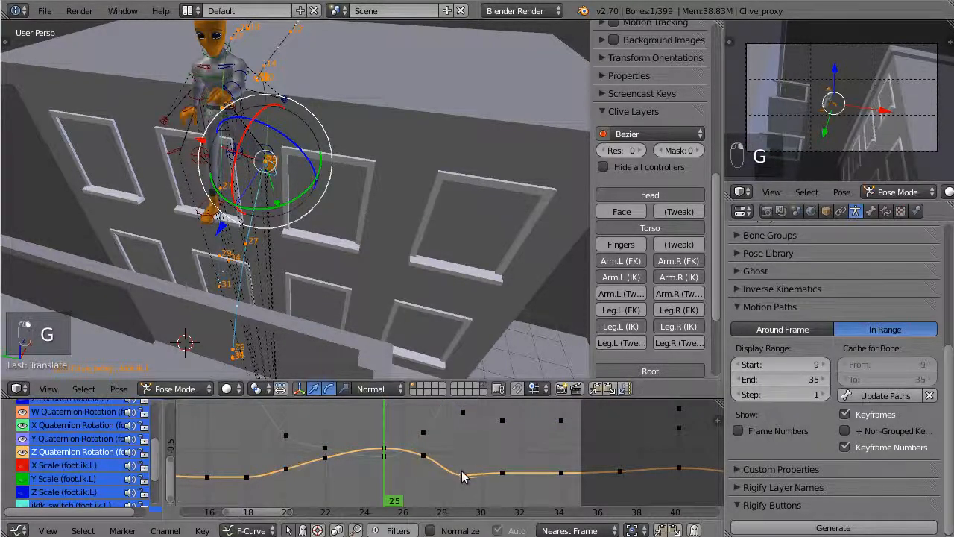
pyautogui.press('g')
# Step: Lower the left foot's X Quaternion Rotation key at frame 29 and its W Quaternion Rotation key at frame 27
pyautogui.scroll(-2, 447, 466)
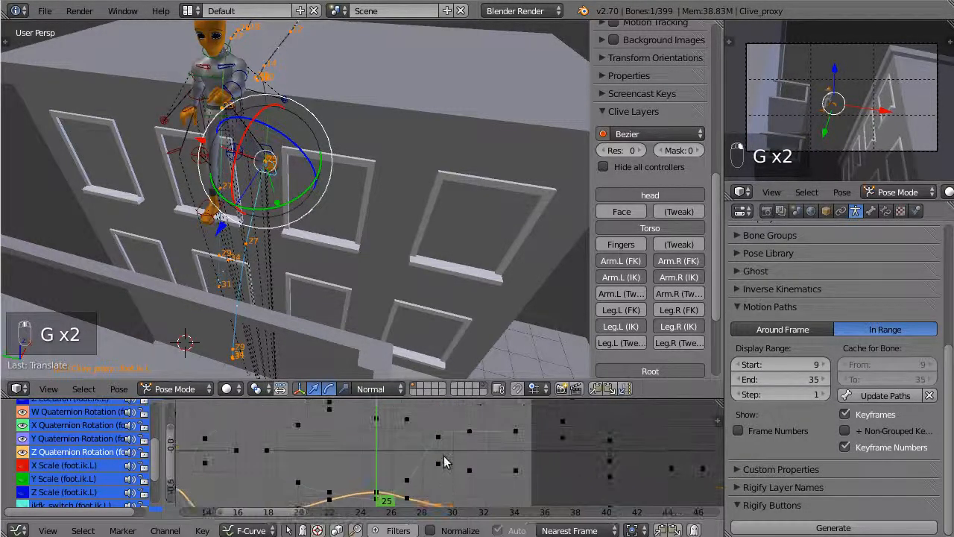
pyautogui.scroll(1, 445, 461)
pyautogui.click(443, 437)
pyautogui.press('g')
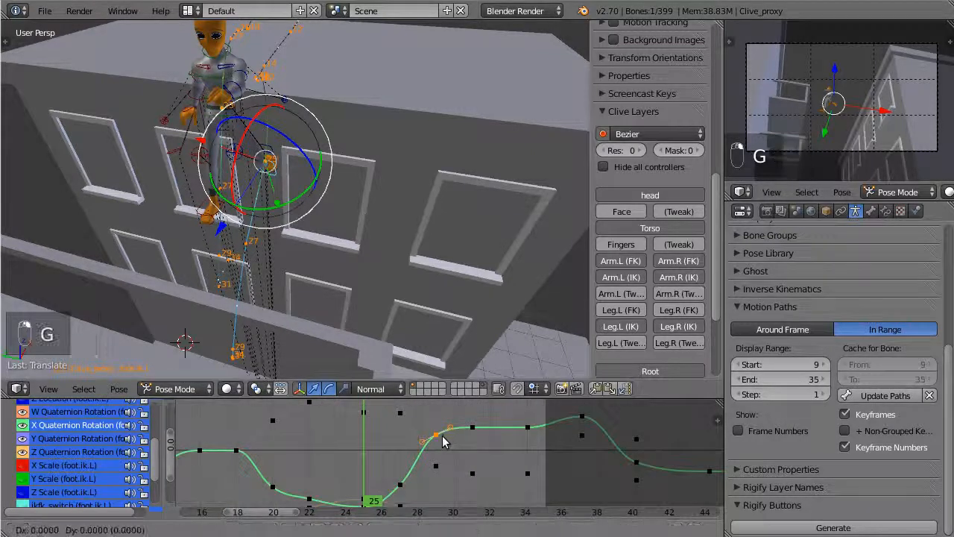
pyautogui.click(441, 454)
pyautogui.moveTo(434, 419); pyautogui.dragTo(436, 466, button='middle')
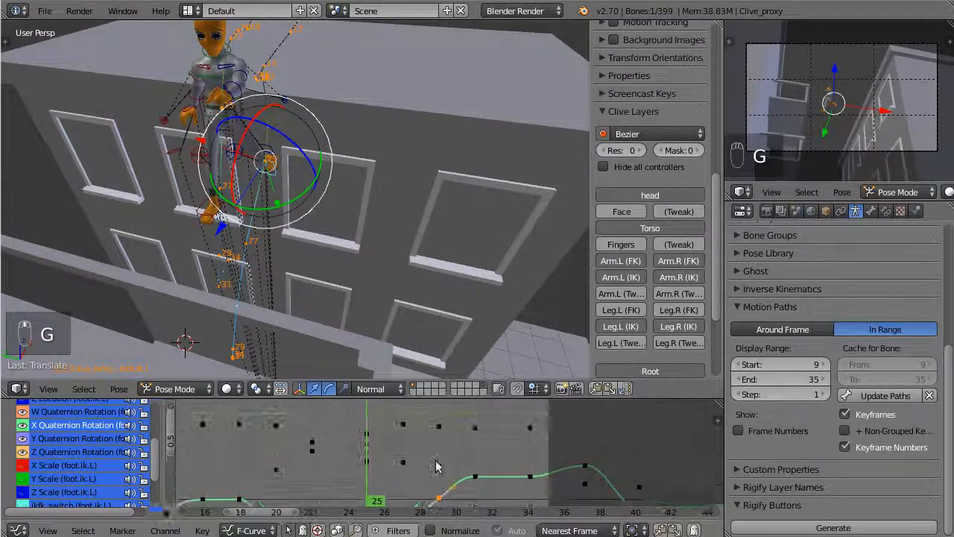
pyautogui.click(408, 434)
pyautogui.press('g')
pyautogui.click(415, 447)
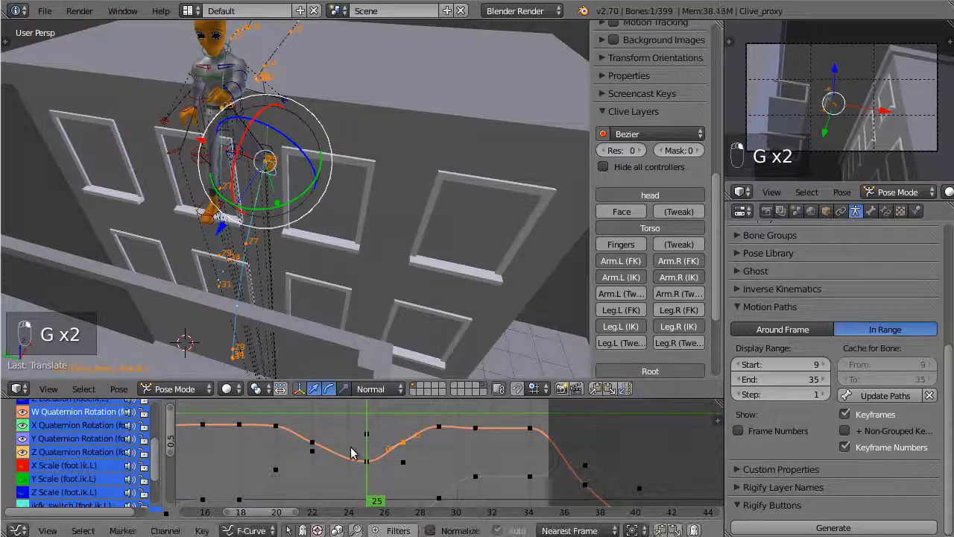
# Step: Deselect all bones and examine the left foot's movement from behind around frame 24
pyautogui.moveTo(373, 446); pyautogui.dragTo(338, 436)
pyautogui.press('a')
pyautogui.moveTo(396, 156); pyautogui.dragTo(321, 268, button='middle')
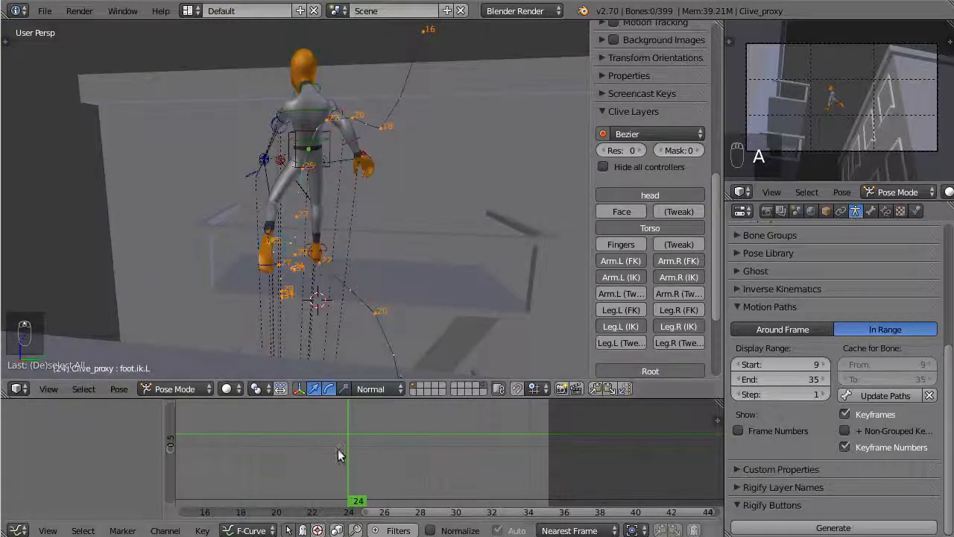
pyautogui.moveTo(341, 452)
pyautogui.mouseDown()
pyautogui.moveTo(257, 453)
pyautogui.moveTo(266, 440)
pyautogui.moveTo(323, 451)
pyautogui.moveTo(393, 496)
pyautogui.moveTo(410, 492)
pyautogui.moveTo(353, 492)
pyautogui.mouseUp()
pyautogui.scroll(3, 257, 287)
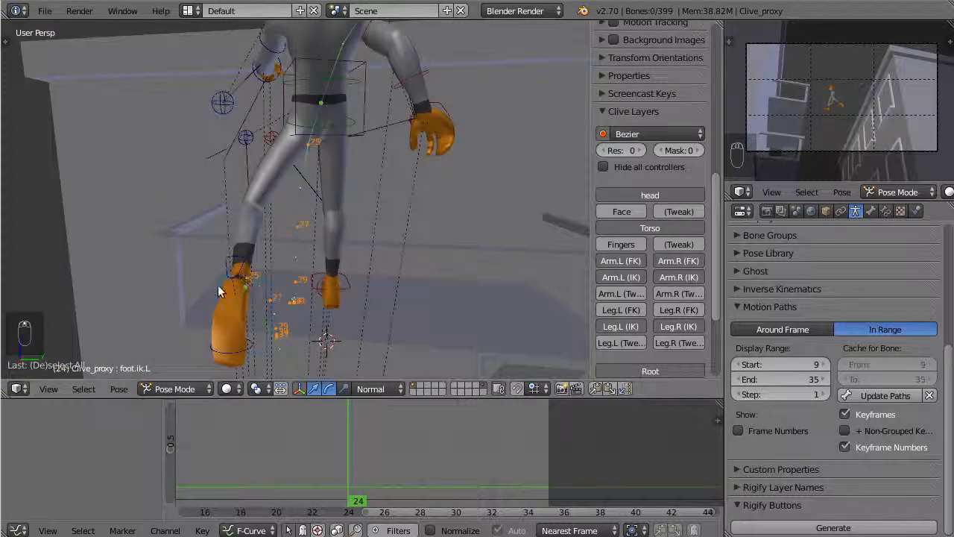
# Step: Isolate the left foot IK control's Y Location curve and raise its frame 25 key by about 0.19
pyautogui.rightClick(220, 292)
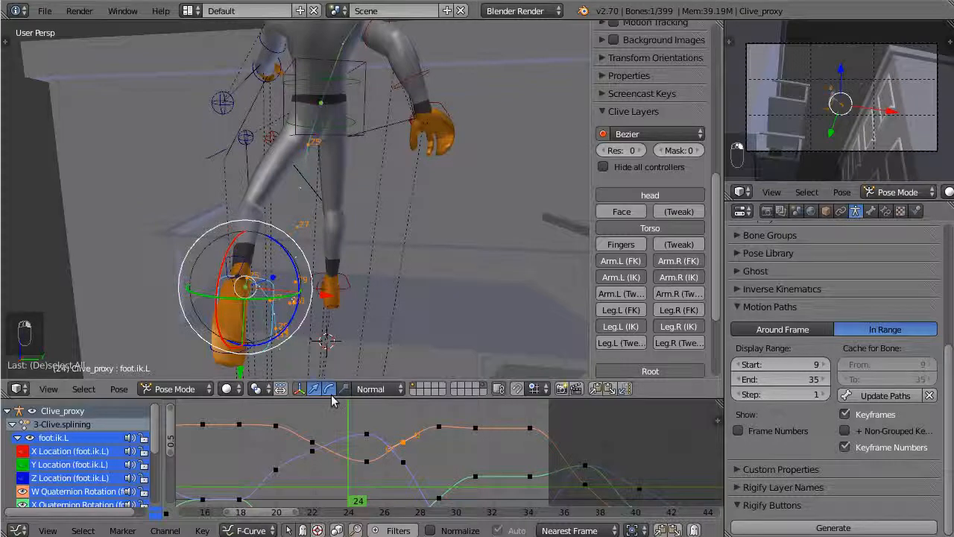
pyautogui.scroll(-2, 208, 446)
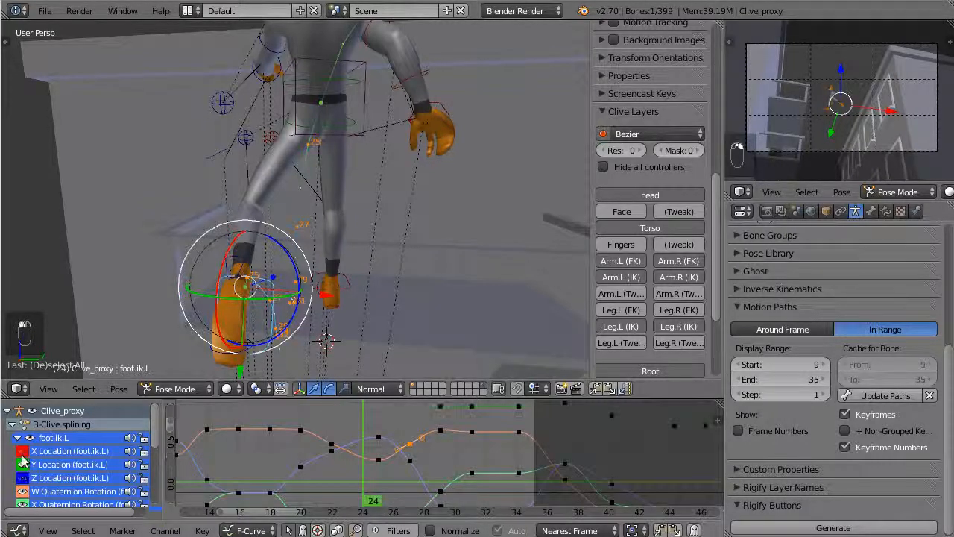
pyautogui.click(93, 468)
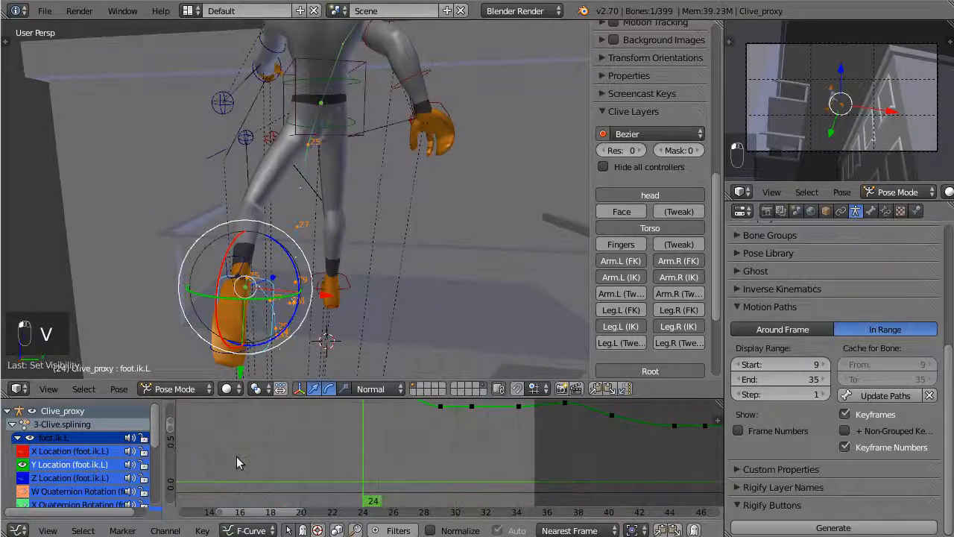
pyautogui.scroll(-4, 398, 435)
pyautogui.moveTo(434, 428); pyautogui.dragTo(413, 479, button='middle')
pyautogui.scroll(4, 430, 453)
pyautogui.scroll(-6, 431, 473)
pyautogui.scroll(8, 406, 475)
pyautogui.click(375, 481)
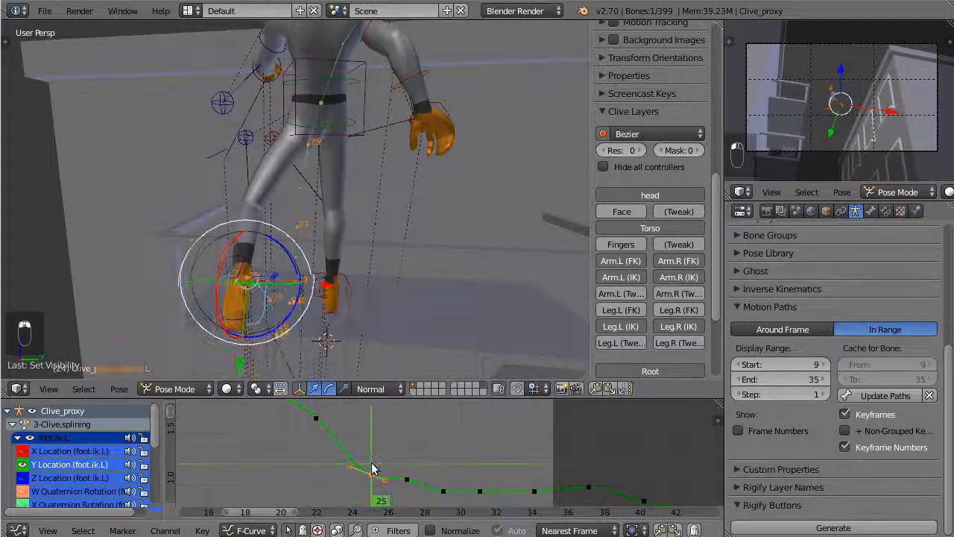
pyautogui.press('g')
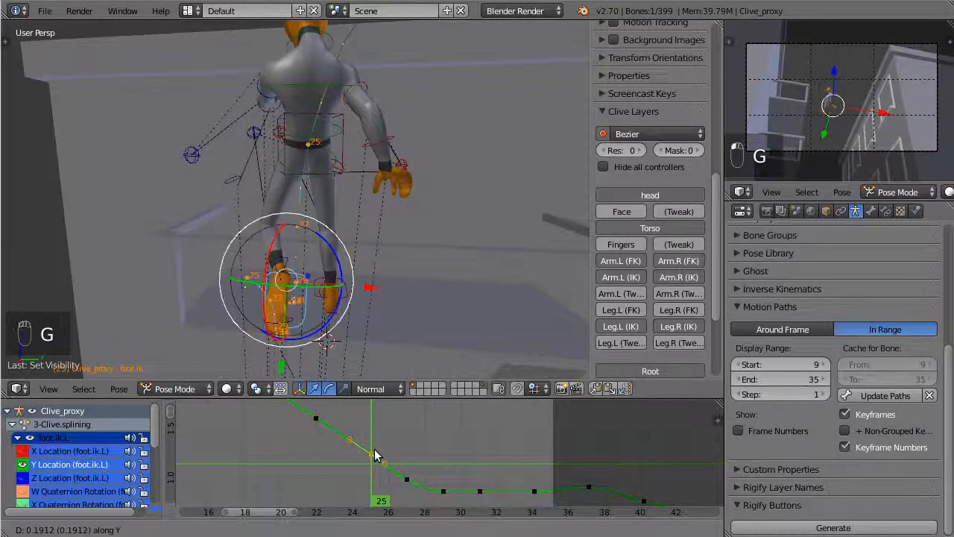
pyautogui.click(375, 456)
# Step: Scrub around frame 25 to check the left foot, then update its motion path
pyautogui.scroll(-2, 375, 457)
pyautogui.moveTo(375, 456)
pyautogui.mouseDown()
pyautogui.moveTo(349, 456)
pyautogui.moveTo(430, 454)
pyautogui.moveTo(392, 454)
pyautogui.mouseUp()
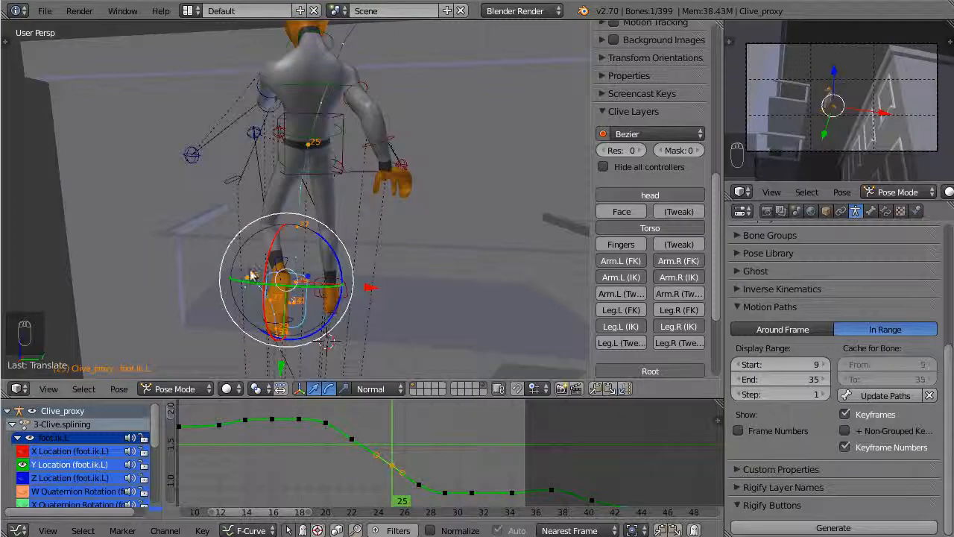
pyautogui.scroll(2, 268, 283)
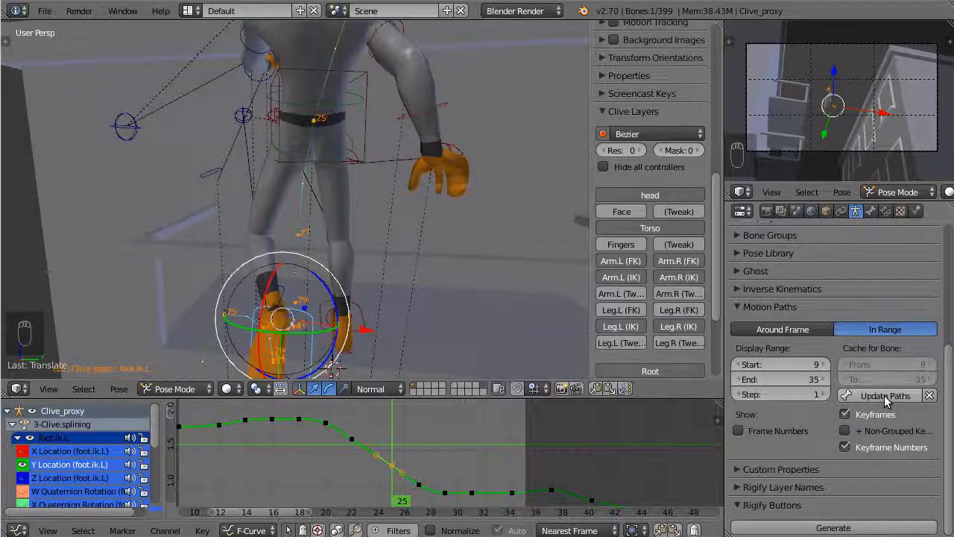
pyautogui.scroll(-2, 313, 219)
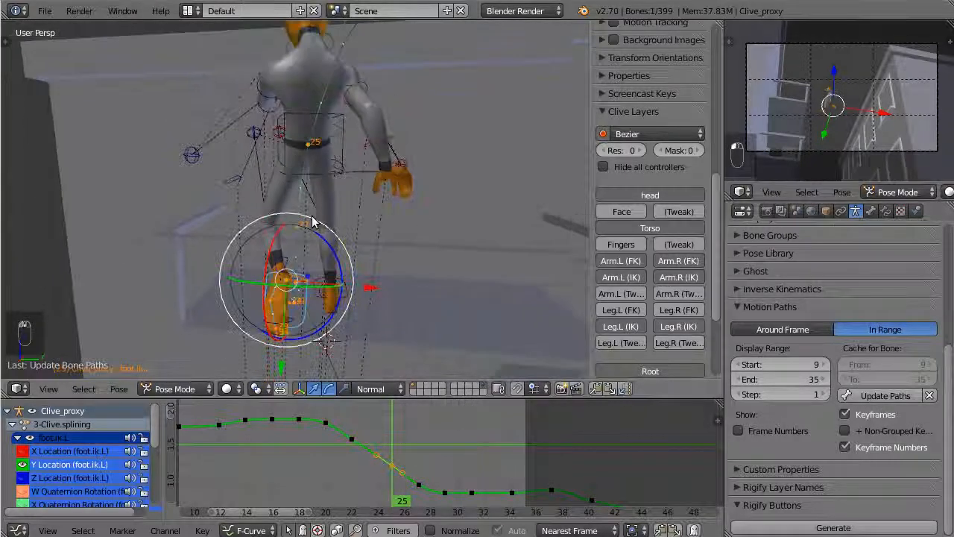
# Step: Rotate the left foot IK control at frame 25 to line up with the leg, finishing with about -2° around its normal Y axis
pyautogui.moveTo(286, 212); pyautogui.dragTo(450, 198, button='middle')
pyautogui.scroll(-3, 295, 228)
pyautogui.moveTo(293, 229); pyautogui.dragTo(280, 203, button='middle')
pyautogui.scroll(4, 254, 239)
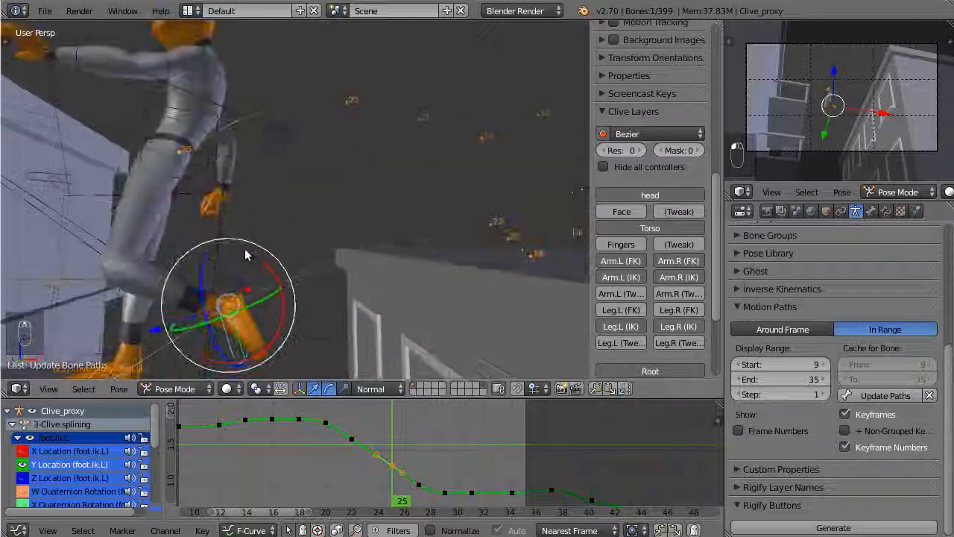
pyautogui.moveTo(260, 260); pyautogui.dragTo(340, 195, button='middle')
pyautogui.moveTo(339, 212)
pyautogui.mouseDown()
pyautogui.moveTo(360, 240)
pyautogui.moveTo(352, 227)
pyautogui.mouseUp()
pyautogui.moveTo(351, 226); pyautogui.dragTo(294, 178, button='middle')
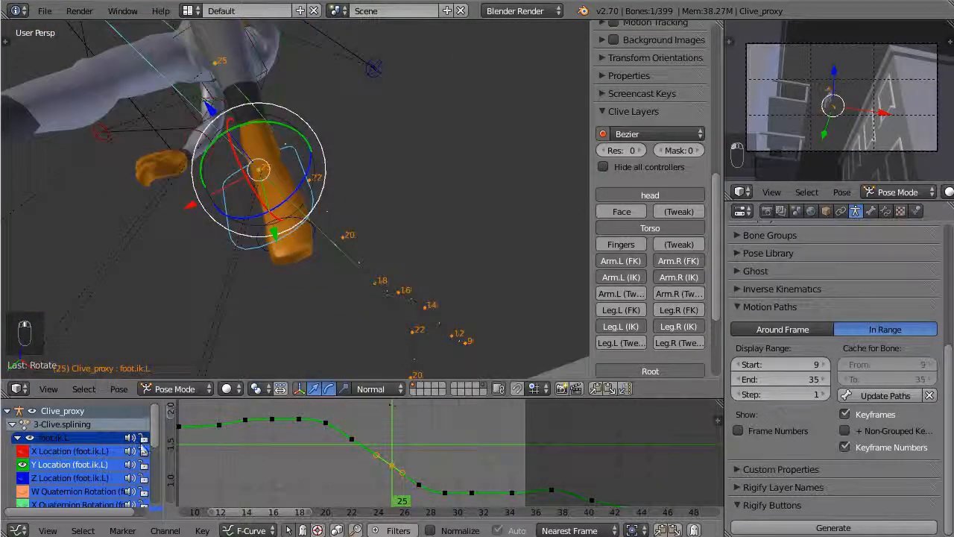
pyautogui.press('r')
pyautogui.press('r')
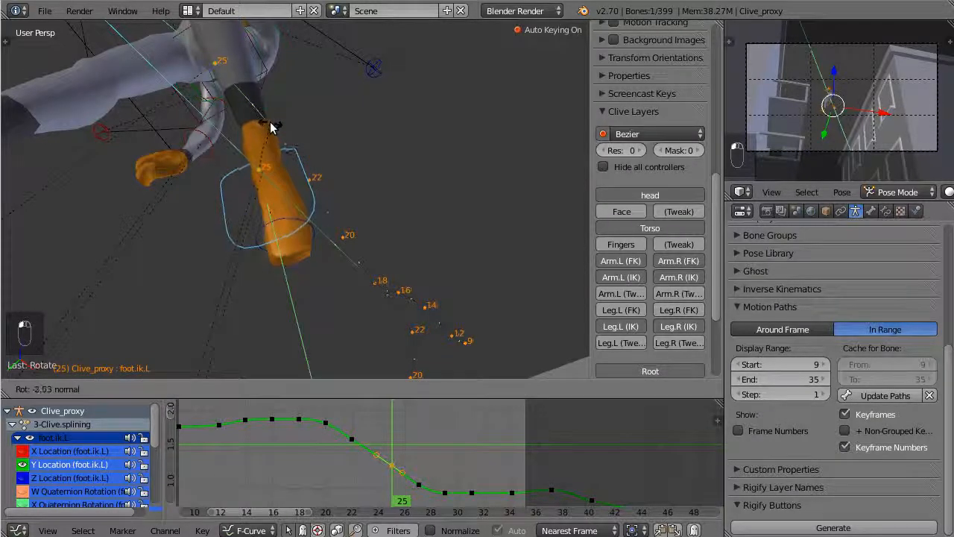
pyautogui.click(271, 129)
# Step: Hide the left foot's Y Location curve and show only its Y Quaternion Rotation curve across the jump frames
pyautogui.scroll(-2, 38, 467)
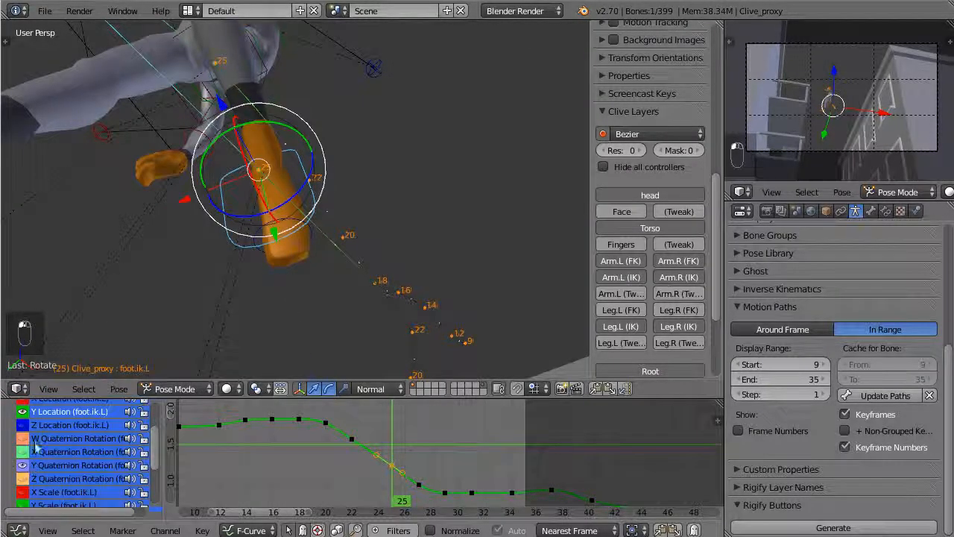
pyautogui.click(24, 412)
pyautogui.keyDown('ctrl'); pyautogui.moveTo(428, 453); pyautogui.dragTo(357, 402, button='middle'); pyautogui.keyUp('ctrl')
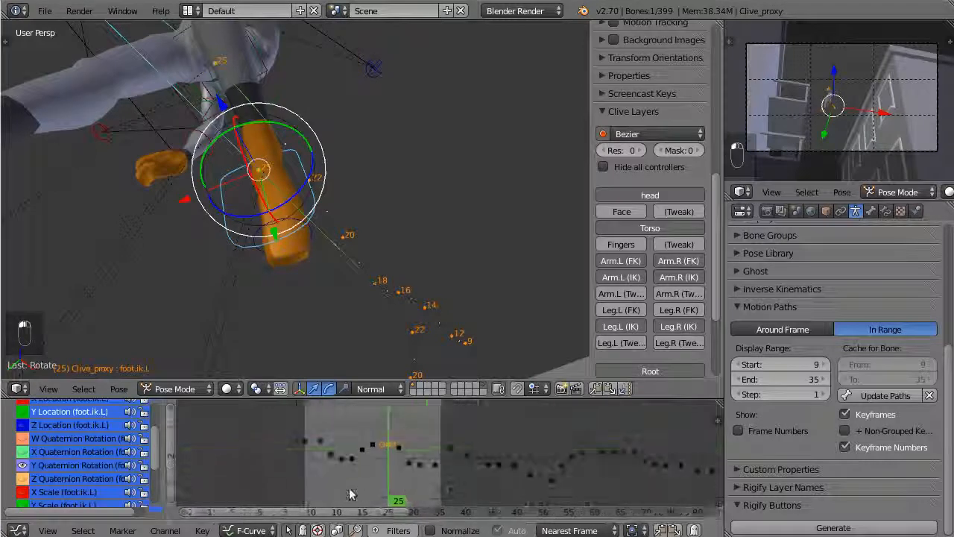
pyautogui.keyDown('ctrl'); pyautogui.moveTo(351, 492); pyautogui.dragTo(410, 429, button='middle'); pyautogui.keyUp('ctrl')
pyautogui.keyDown('ctrl'); pyautogui.moveTo(358, 468); pyautogui.dragTo(375, 454, button='middle'); pyautogui.keyUp('ctrl')
pyautogui.moveTo(350, 462); pyautogui.dragTo(400, 443, button='middle')
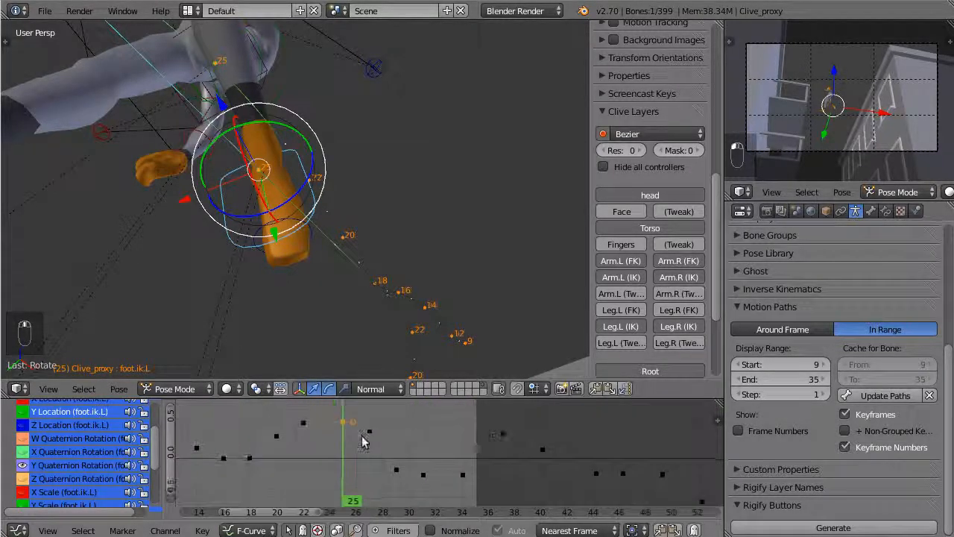
# Step: Raise the left foot's Y Quaternion Rotation key at frame 29 and scrub back to frame 22 to check the motion
pyautogui.click(368, 439)
pyautogui.scroll(-5, 336, 281)
pyautogui.moveTo(331, 246); pyautogui.dragTo(300, 290, button='middle')
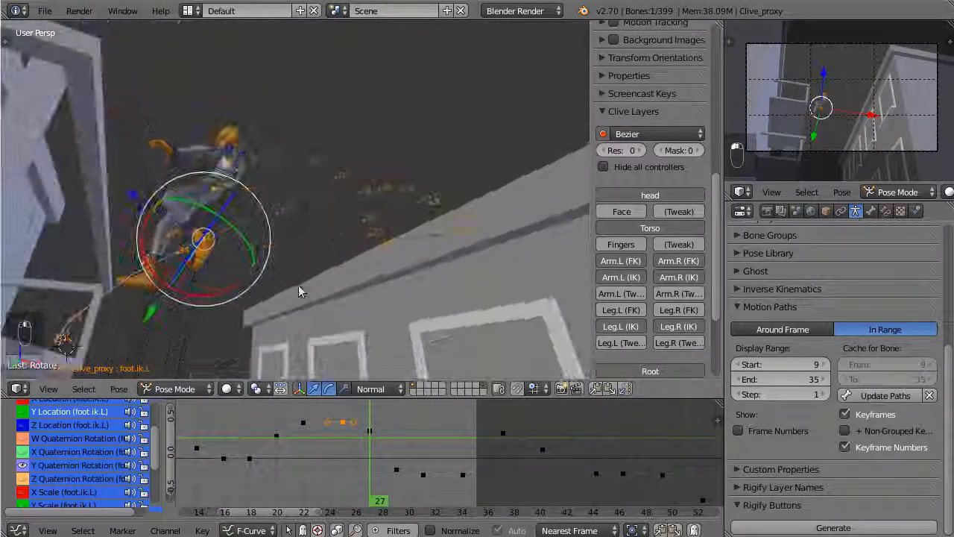
pyautogui.click(395, 456)
pyautogui.press('g')
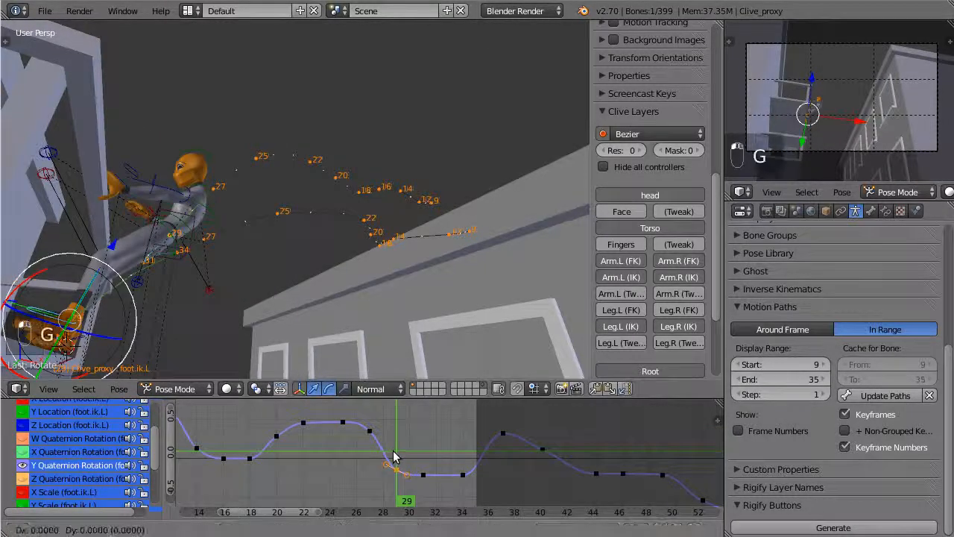
pyautogui.click(392, 441)
pyautogui.moveTo(372, 434); pyautogui.dragTo(302, 442)
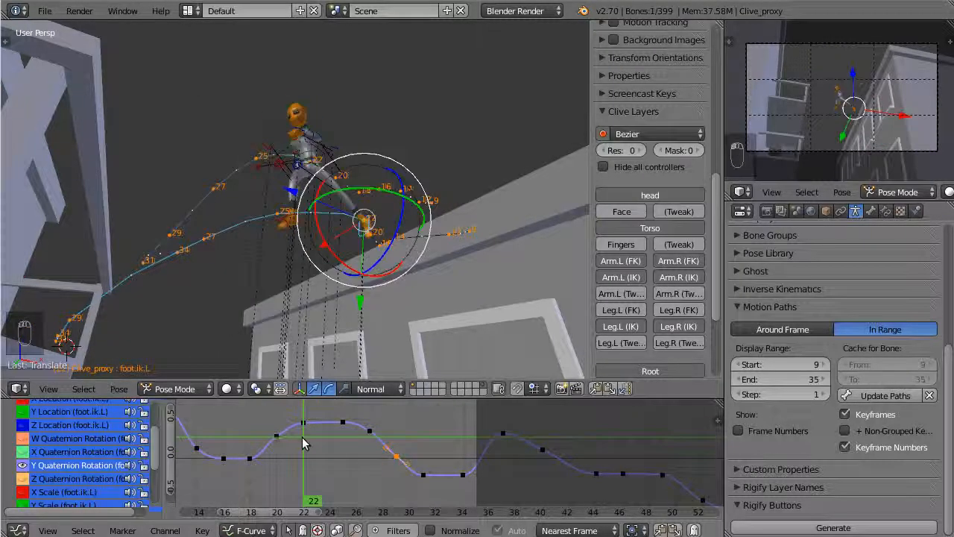
# Step: In front view at frame 22, move the left foot IK control back behind the body and rotate it to follow the lower leg
pyautogui.scroll(3, 400, 255)
pyautogui.moveTo(453, 244); pyautogui.dragTo(385, 315, button='middle')
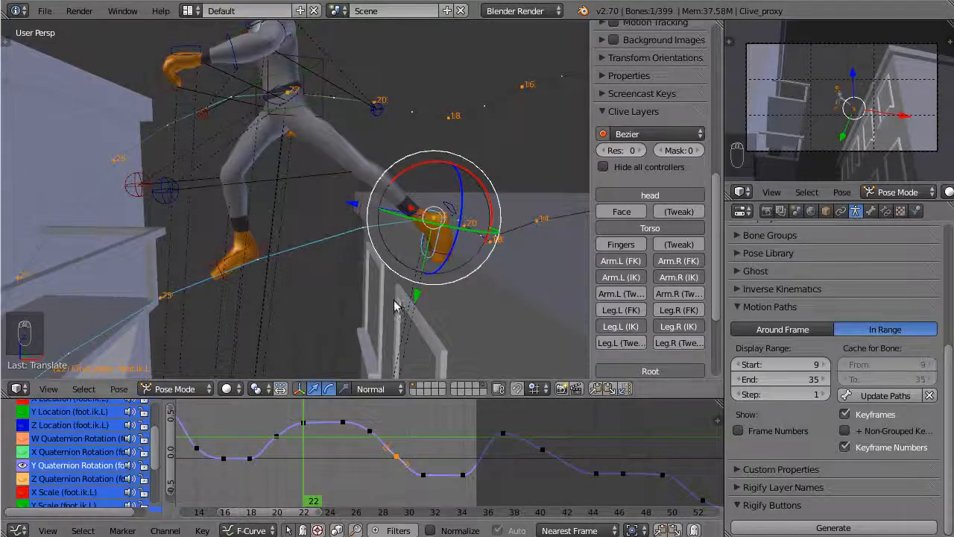
pyautogui.press('KP_1')
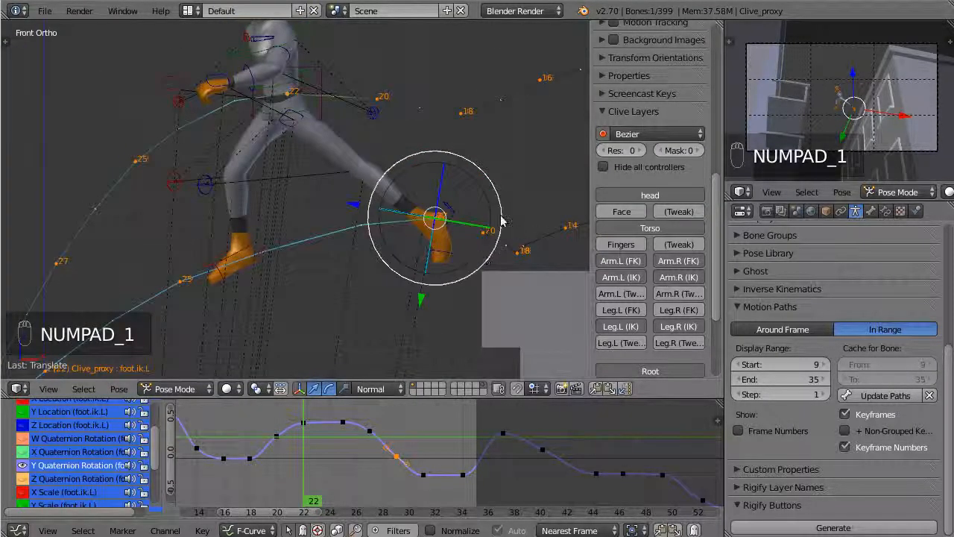
pyautogui.moveTo(400, 263); pyautogui.dragTo(477, 242, button='middle')
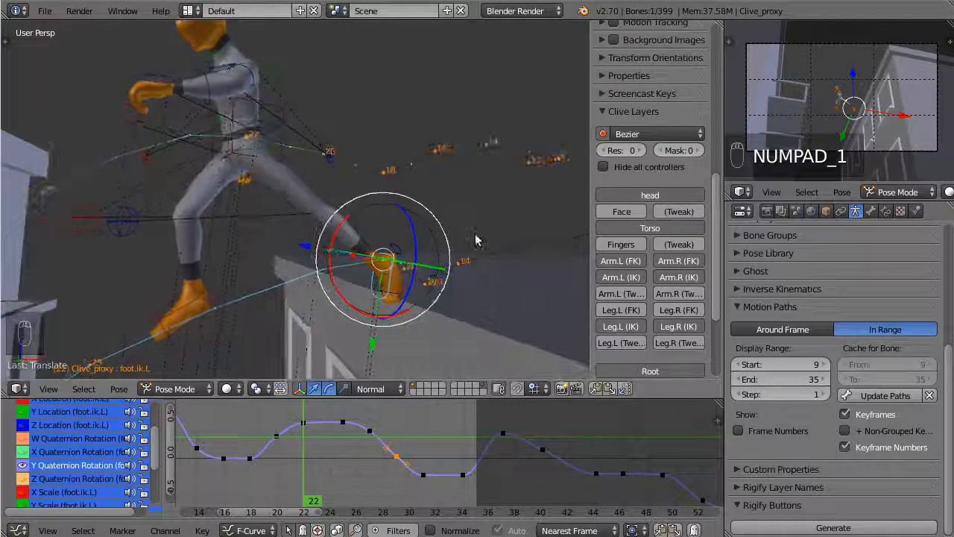
pyautogui.press('KP_1')
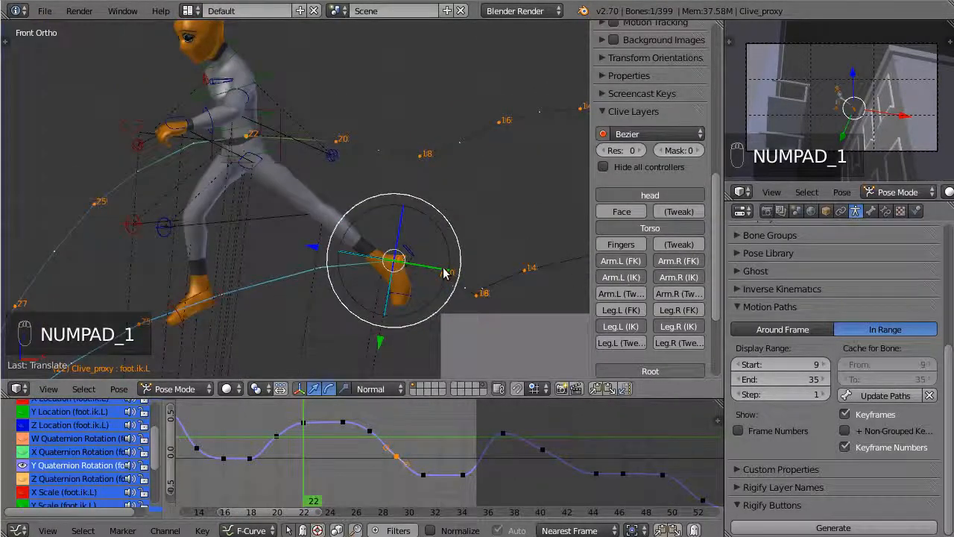
pyautogui.press('g')
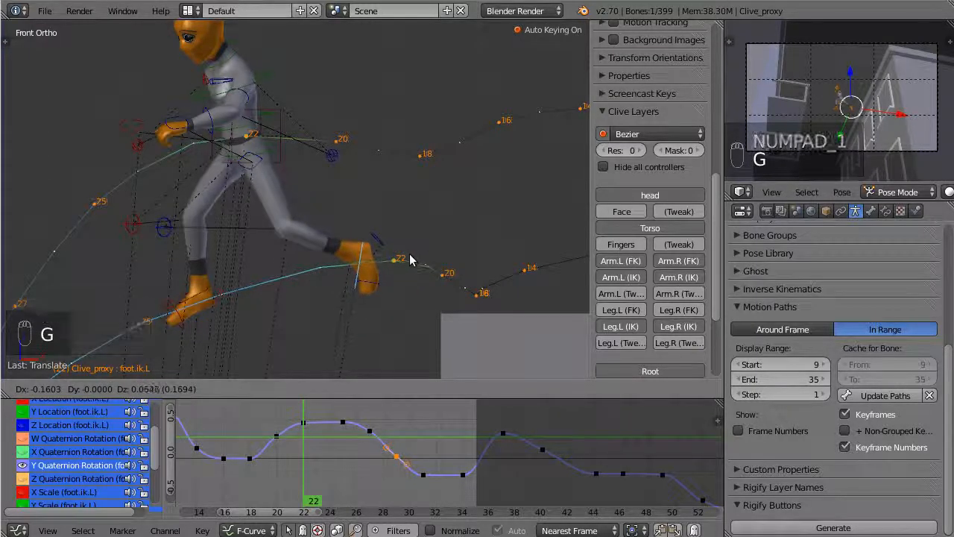
pyautogui.click(405, 259)
pyautogui.press('r')
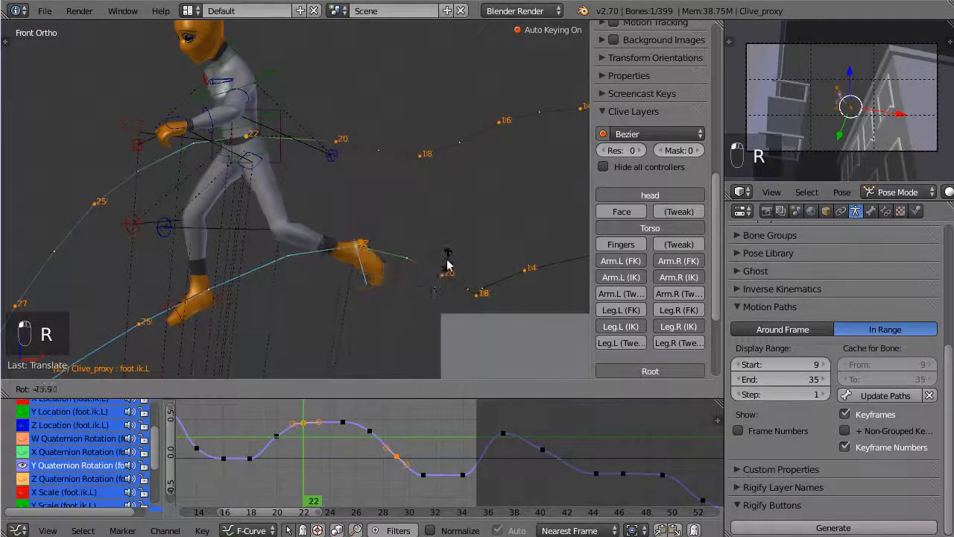
pyautogui.click(399, 252)
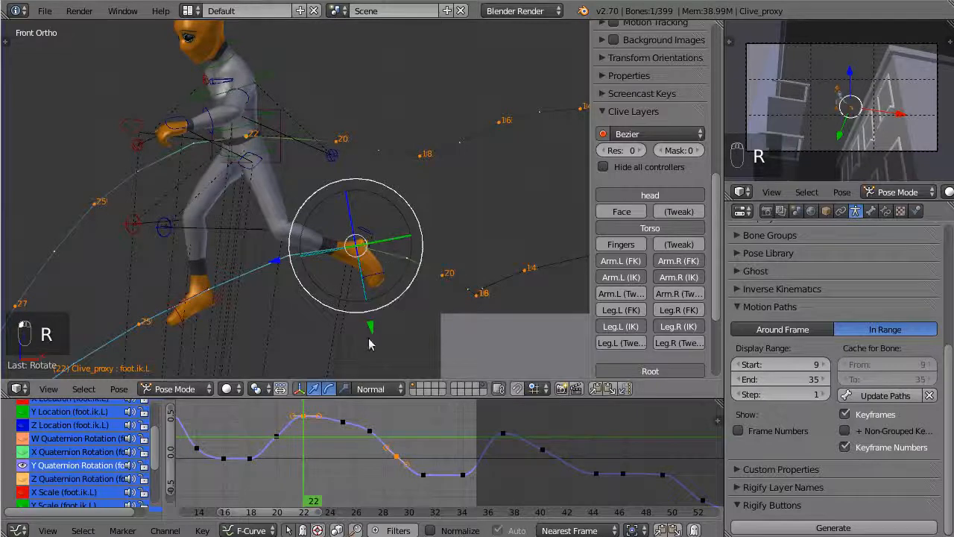
# Step: Nudge the left foot IK control back toward its motion path at frame 22, then scrub between frames 22 and 27 to check it
pyautogui.moveTo(299, 434); pyautogui.dragTo(302, 481)
pyautogui.press('g')
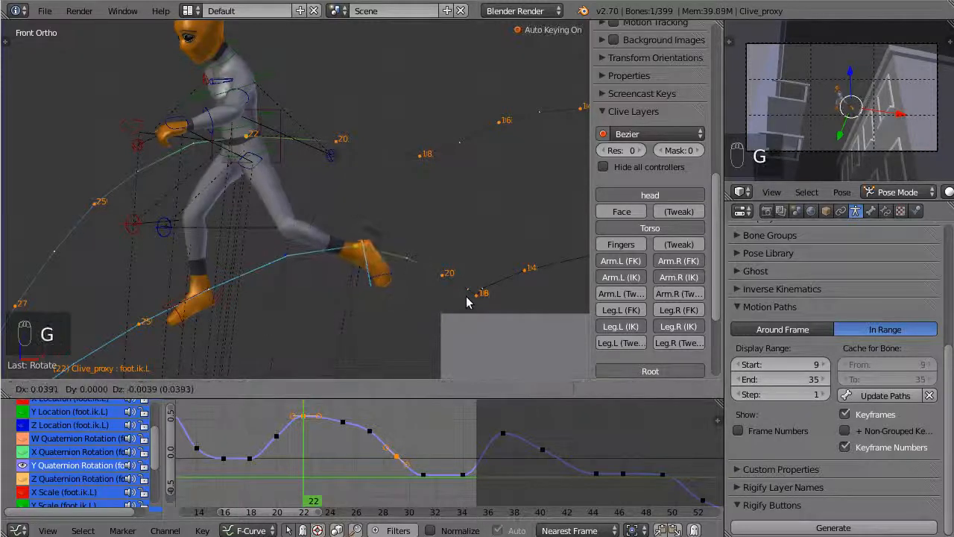
pyautogui.click(481, 302)
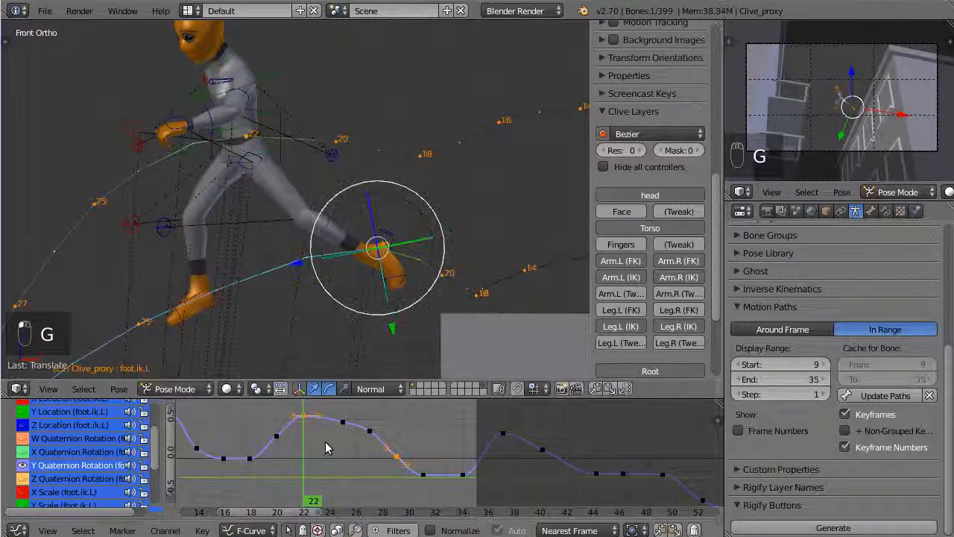
pyautogui.moveTo(302, 422); pyautogui.dragTo(370, 450)
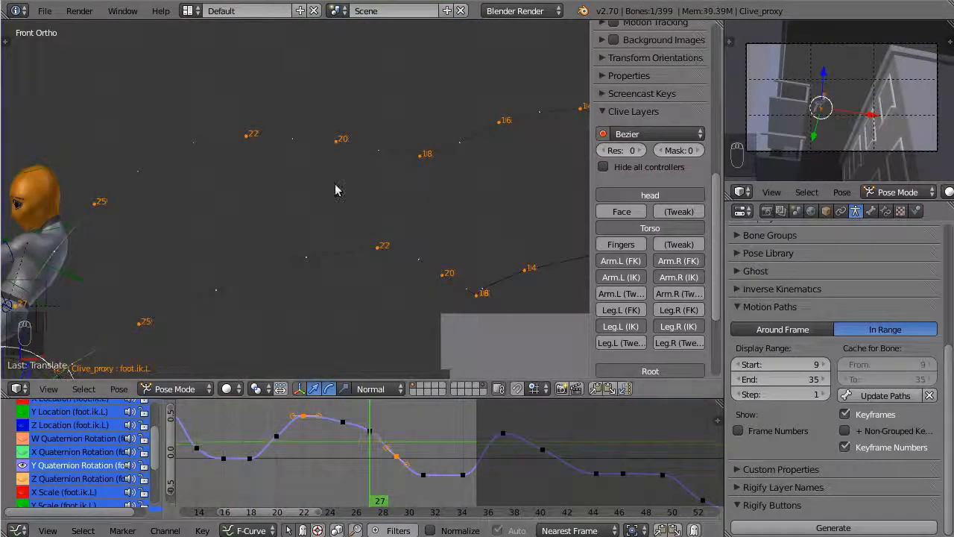
pyautogui.press('KP_Decimal')
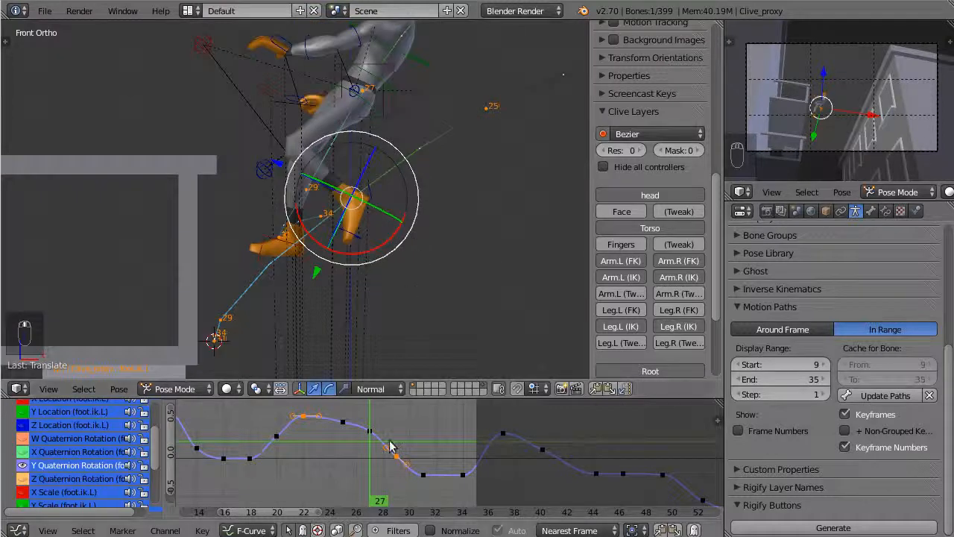
pyautogui.moveTo(389, 446); pyautogui.dragTo(303, 431)
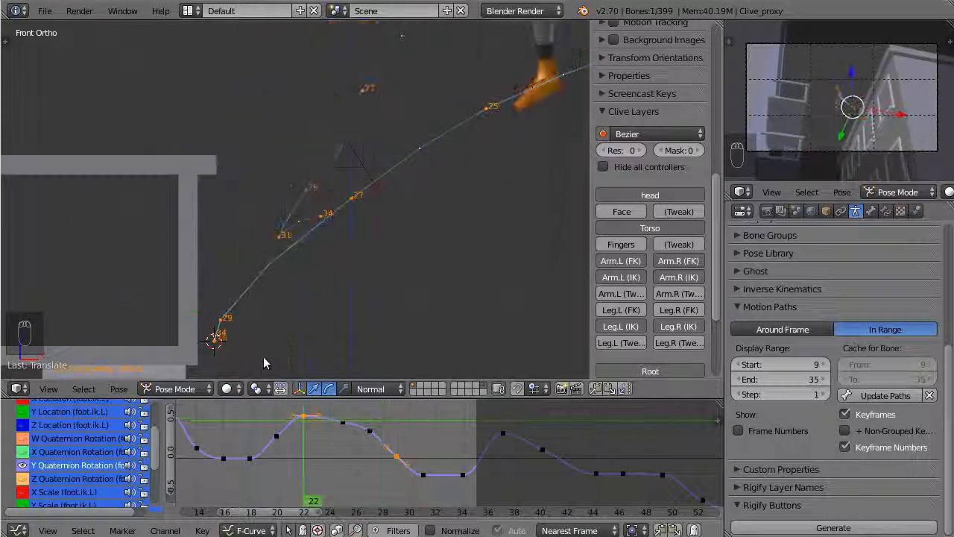
# Step: Play the jump animation with all bones deselected, then scrub around frames 20 to 23 to examine the left foot's motion
pyautogui.hotkey('alt', 'a')
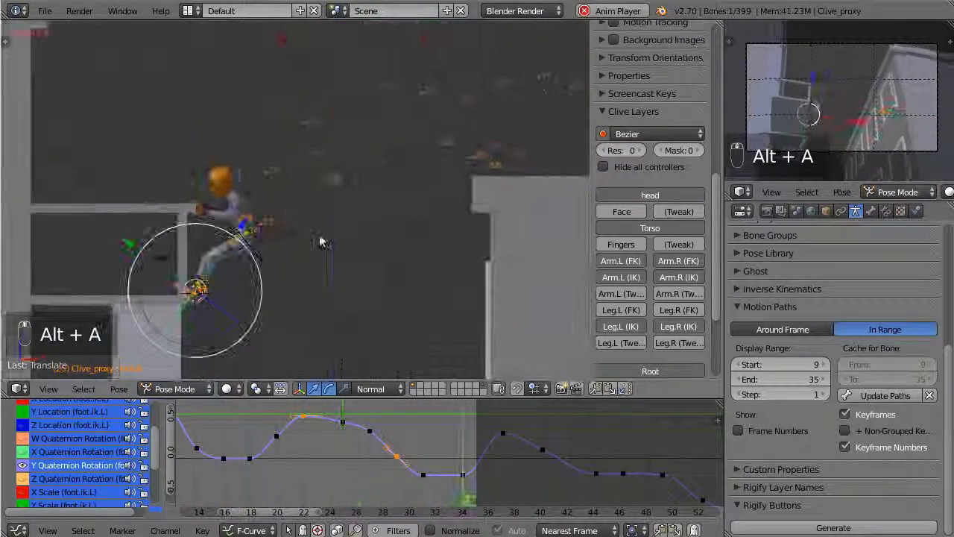
pyautogui.press('a')
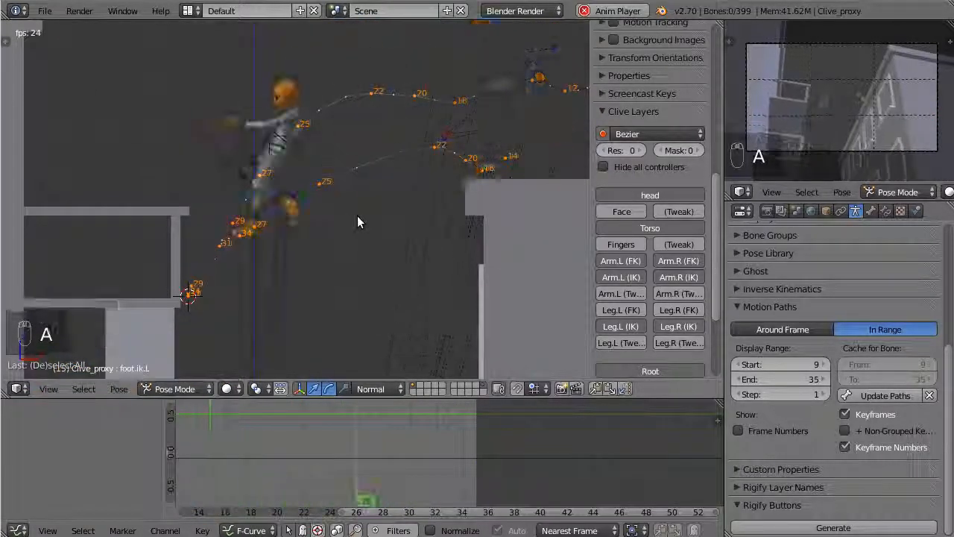
pyautogui.press('Escape')
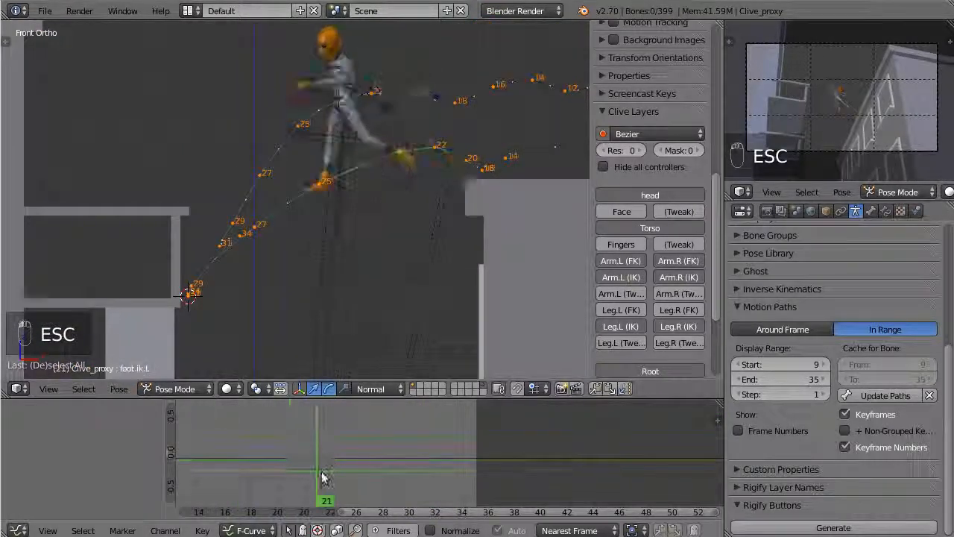
pyautogui.moveTo(322, 477); pyautogui.dragTo(304, 477)
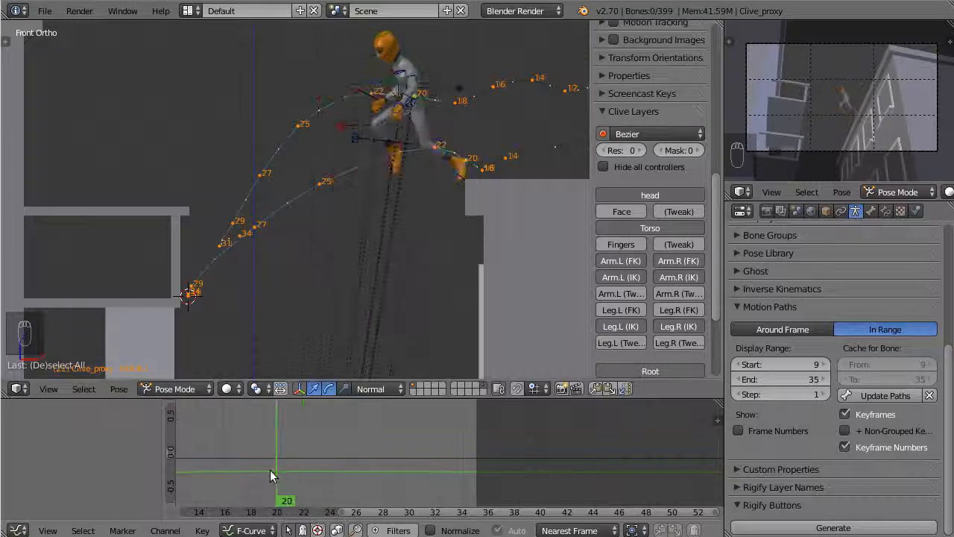
pyautogui.moveTo(245, 472); pyautogui.dragTo(315, 486)
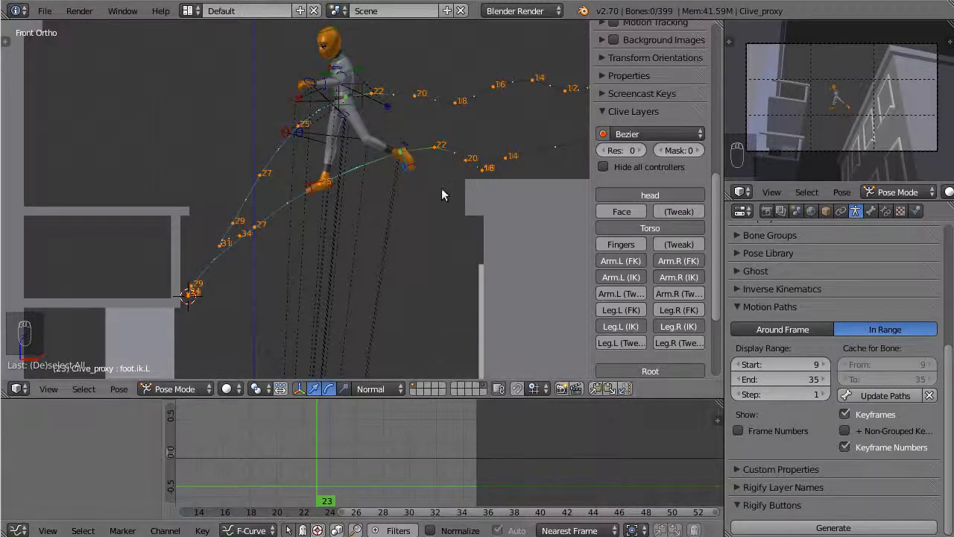
# Step: Raise the left foot IK control by about 0.33 units at frame 24 to round out its arc
pyautogui.press('g')
pyautogui.rightClick(407, 177)
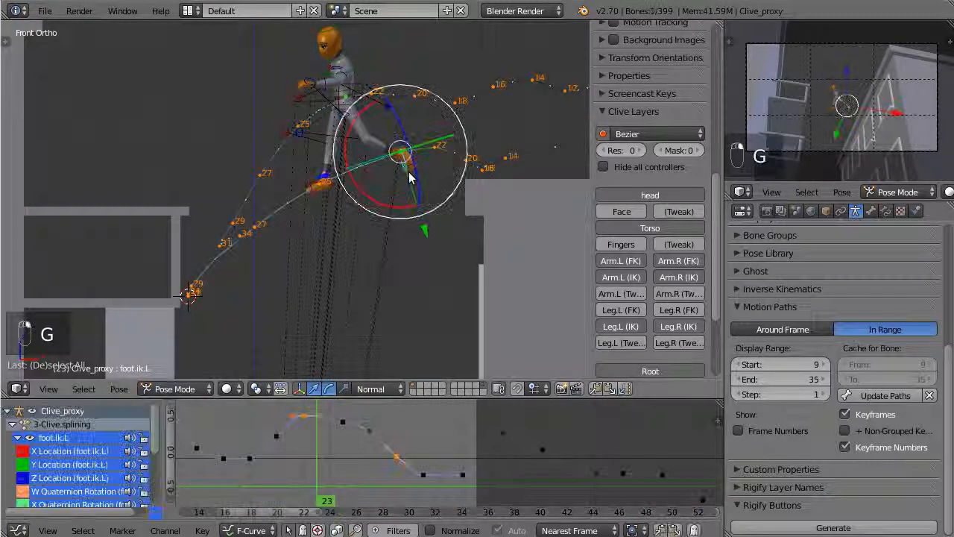
pyautogui.moveTo(329, 415)
pyautogui.mouseDown()
pyautogui.moveTo(341, 420)
pyautogui.moveTo(320, 419)
pyautogui.moveTo(310, 446)
pyautogui.moveTo(328, 456)
pyautogui.moveTo(345, 448)
pyautogui.mouseUp()
pyautogui.moveTo(304, 422); pyautogui.dragTo(327, 426)
pyautogui.press('g')
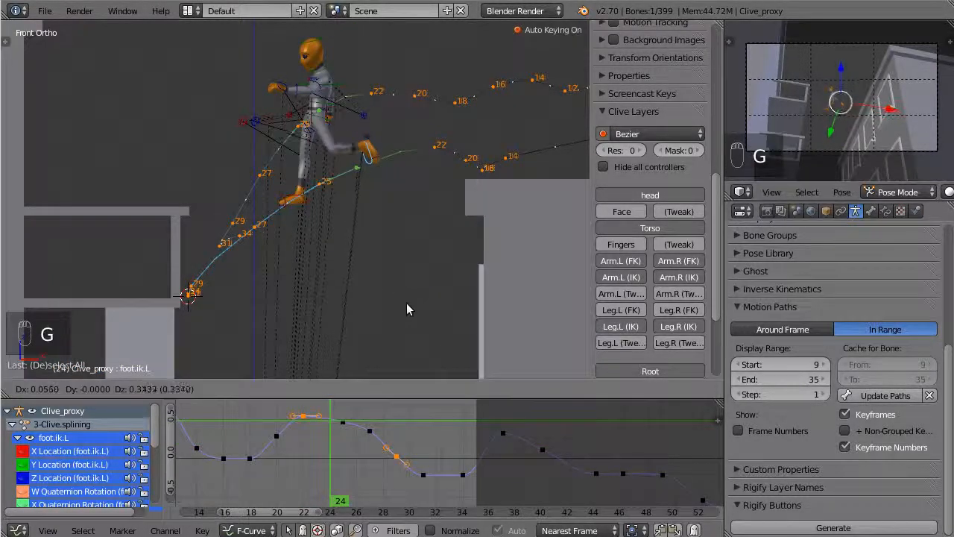
pyautogui.click(406, 308)
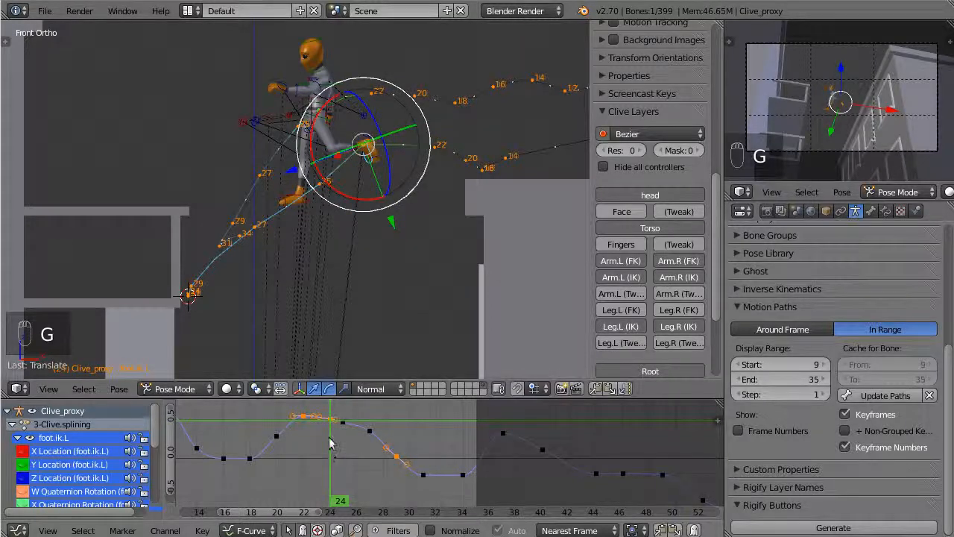
# Step: Lift the left foot IK control slightly at frame 25 to smooth its path, then scrub back to frame 15
pyautogui.moveTo(331, 443)
pyautogui.mouseDown()
pyautogui.moveTo(369, 451)
pyautogui.moveTo(340, 452)
pyautogui.mouseUp()
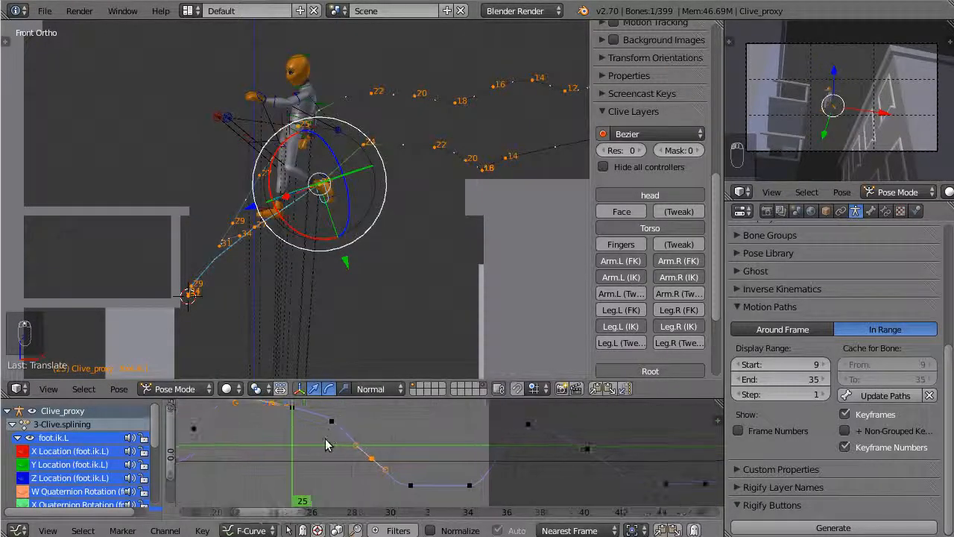
pyautogui.press('g')
pyautogui.click(371, 218)
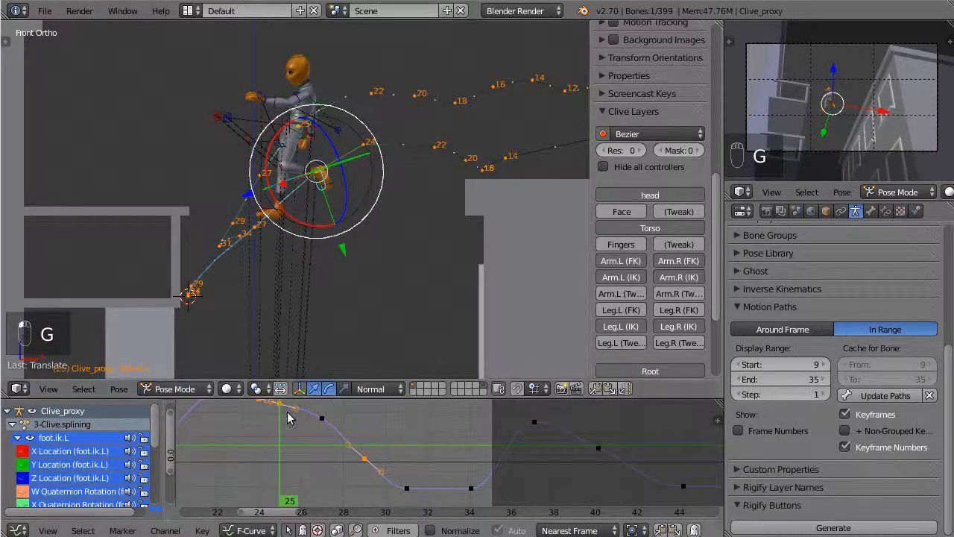
pyautogui.moveTo(284, 417); pyautogui.dragTo(143, 441)
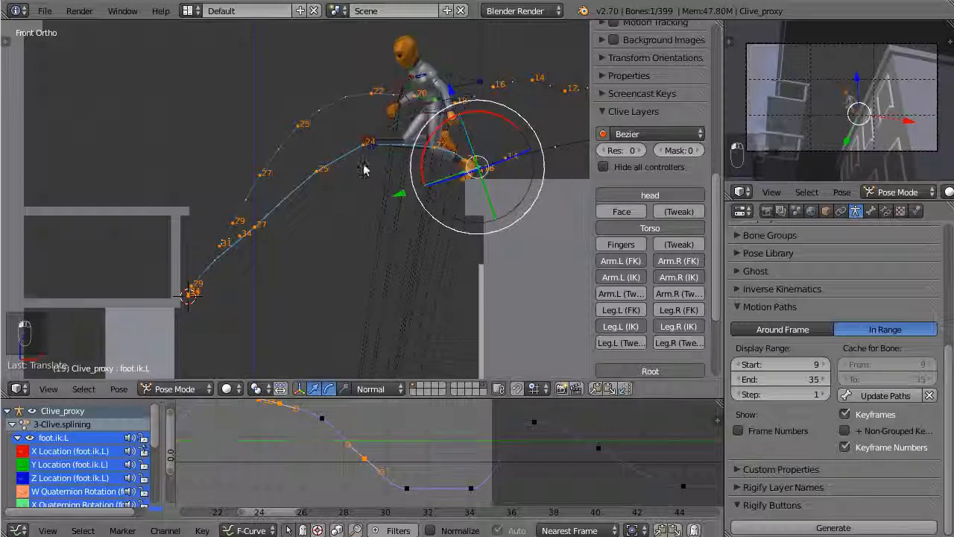
# Step: Play back the jump with all bones deselected to review the foot's arc, then stop and go to frame 24
pyautogui.hotkey('alt', 'a')
pyautogui.press('a')
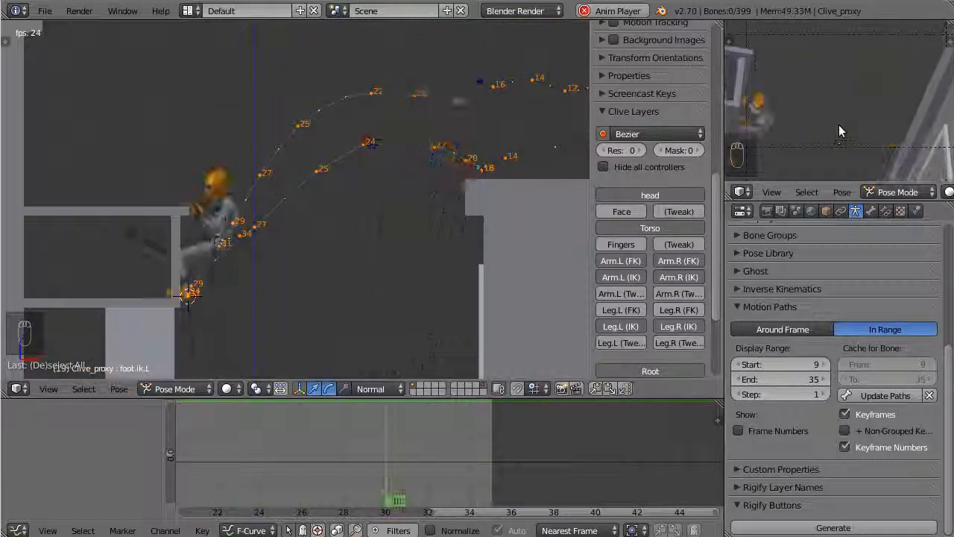
pyautogui.press('Escape')
pyautogui.moveTo(244, 445)
pyautogui.mouseDown()
pyautogui.moveTo(317, 448)
pyautogui.moveTo(213, 452)
pyautogui.moveTo(269, 449)
pyautogui.moveTo(259, 444)
pyautogui.mouseUp()
# Step: Select the left knee target control, check it around frames 22 to 25, and reposition it at frame 22 to correct the knee's direction
pyautogui.moveTo(309, 191); pyautogui.dragTo(337, 216, button='middle')
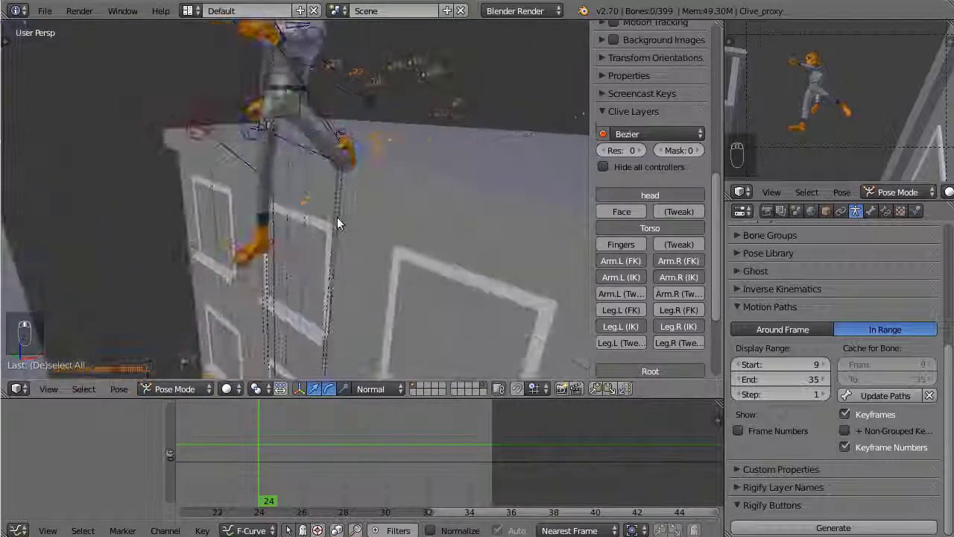
pyautogui.rightClick(261, 127)
pyautogui.moveTo(286, 156); pyautogui.dragTo(299, 160, button='middle')
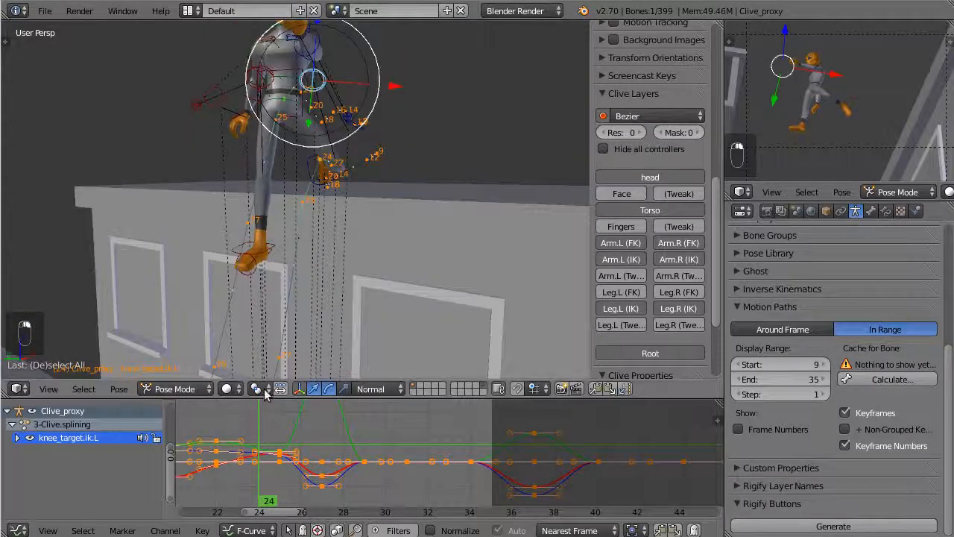
pyautogui.moveTo(287, 446); pyautogui.dragTo(282, 449)
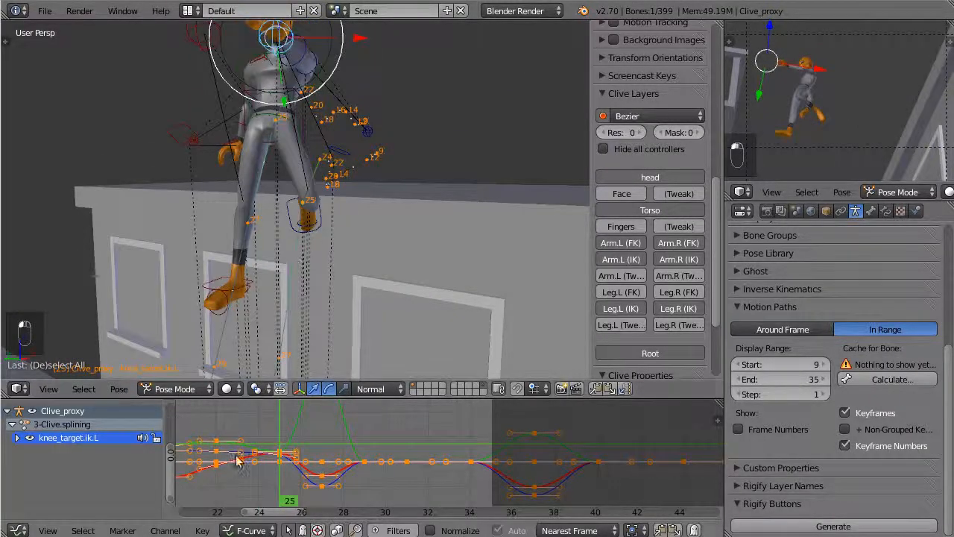
pyautogui.moveTo(224, 447); pyautogui.dragTo(218, 451)
pyautogui.moveTo(396, 229); pyautogui.dragTo(397, 197, button='middle')
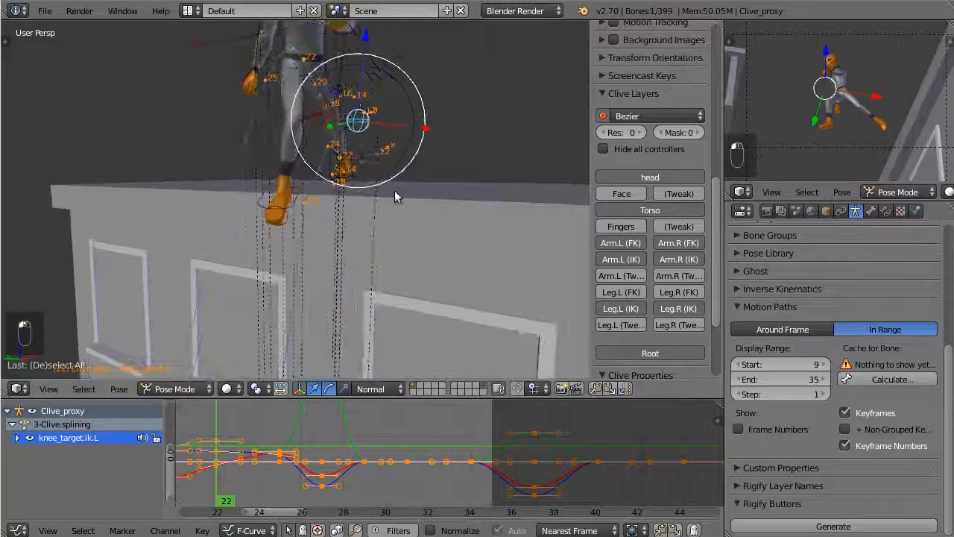
pyautogui.press('g')
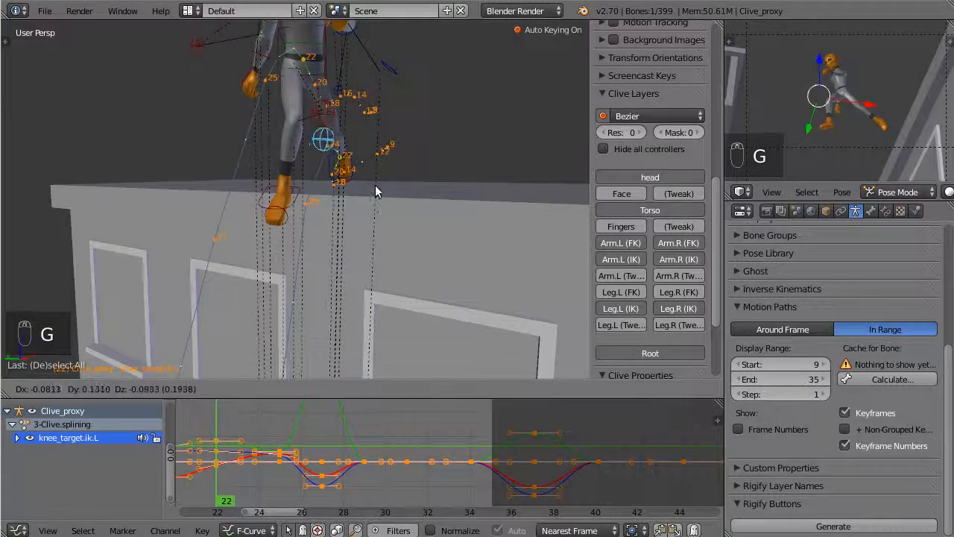
# Step: Reposition the left knee target at frames 25 and 27 to keep the knee aligned with the leg
pyautogui.moveTo(272, 450); pyautogui.dragTo(276, 449)
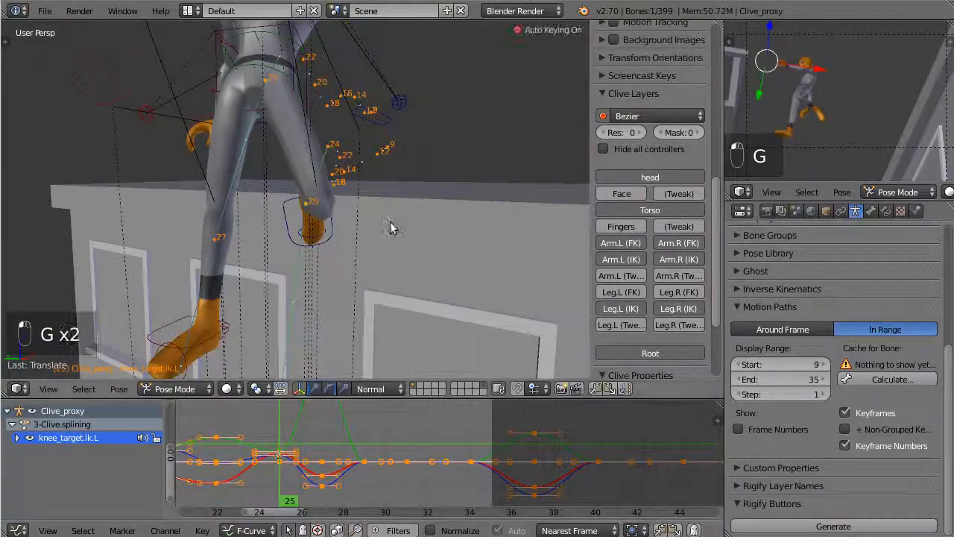
pyautogui.press('g')
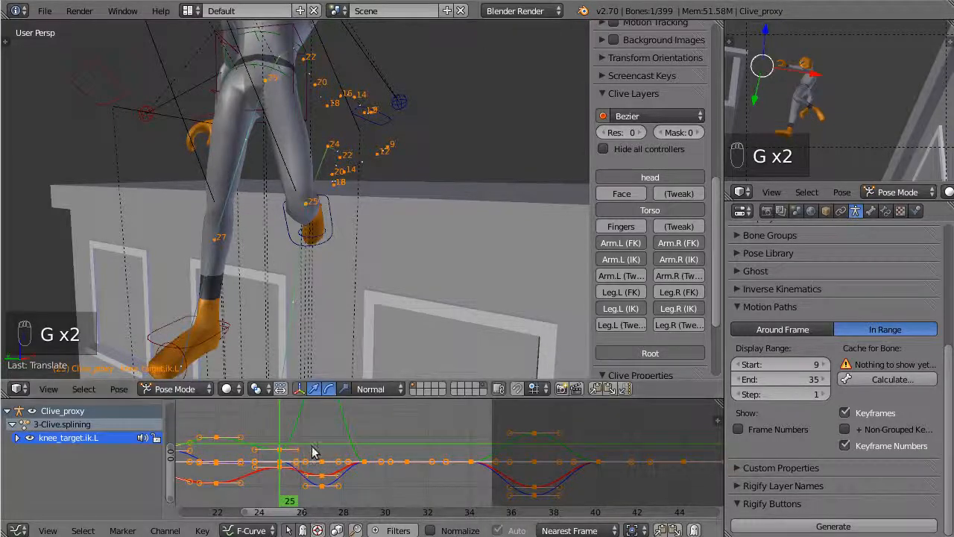
pyautogui.click(314, 453)
pyautogui.moveTo(328, 320); pyautogui.dragTo(365, 313, button='middle')
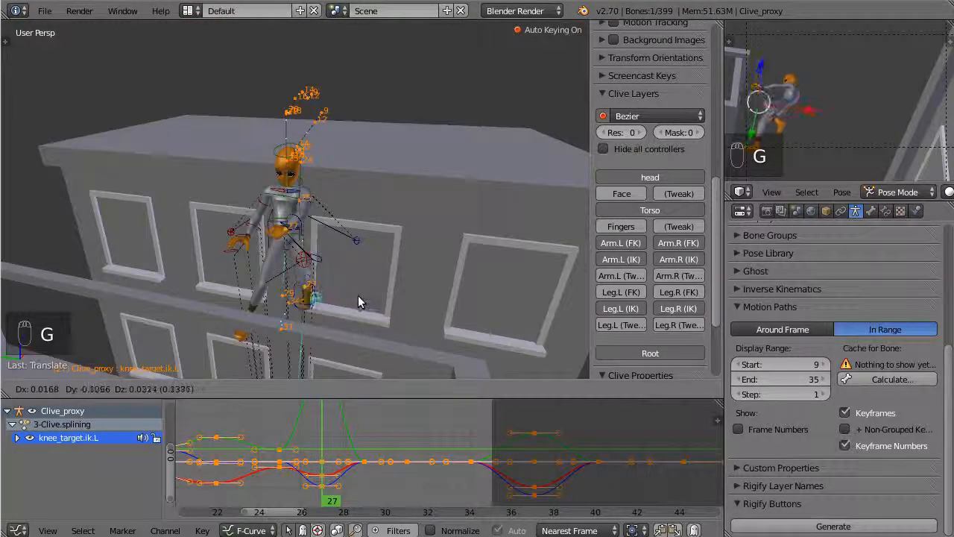
# Step: Move the left knee target at frame 29 to adjust where the left knee points during the landing
pyautogui.click(344, 438)
pyautogui.moveTo(345, 439); pyautogui.dragTo(365, 445)
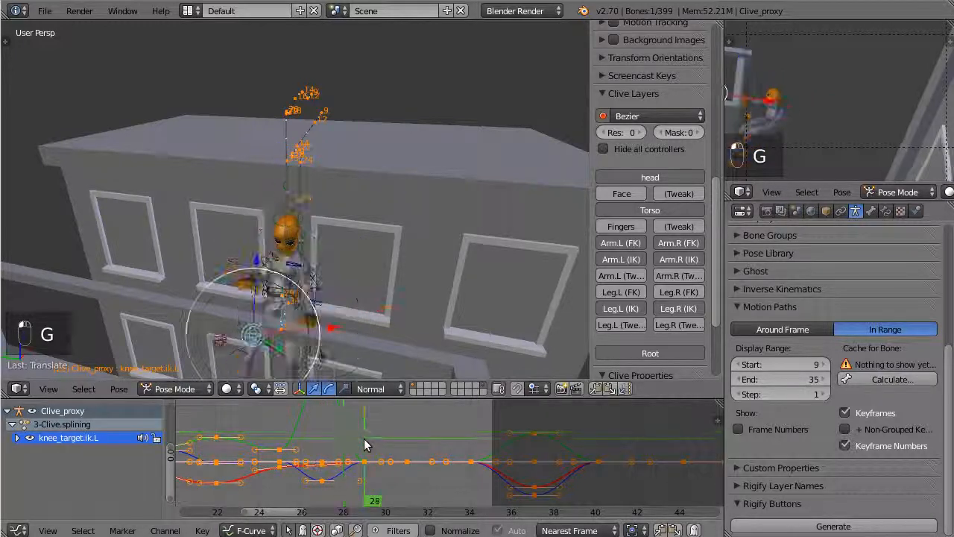
pyautogui.press('g')
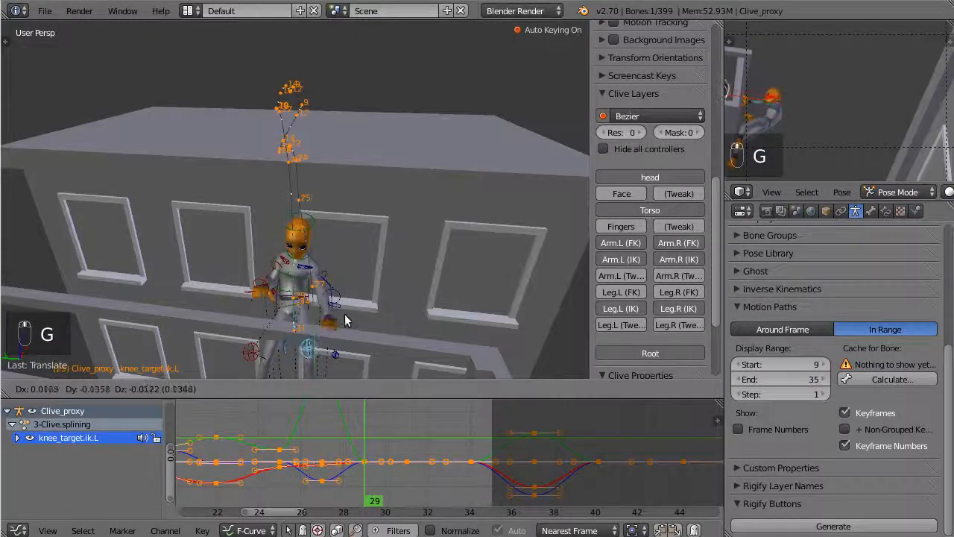
pyautogui.click(353, 322)
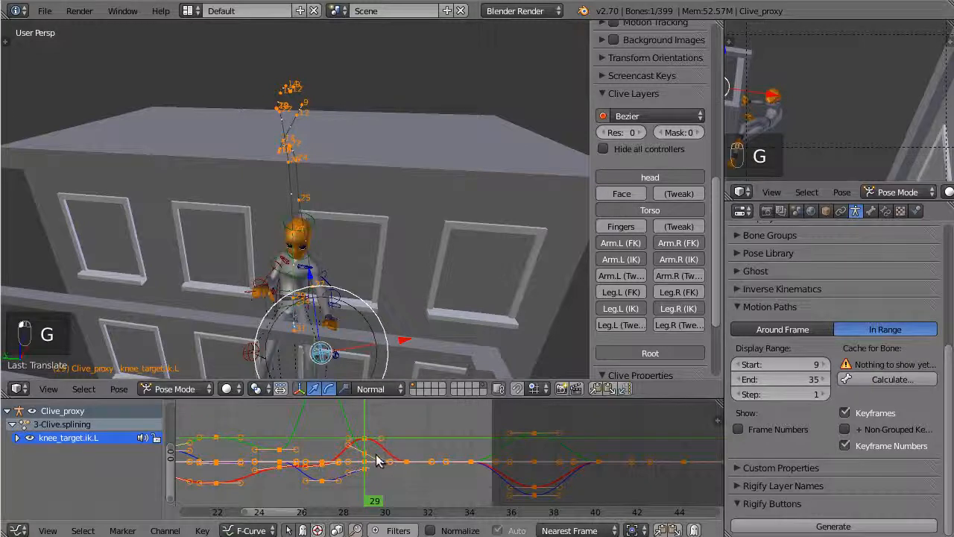
# Step: Reposition the left knee target at frames 31 and 34 to keep the left knee pointing outward through the landing
pyautogui.moveTo(376, 460); pyautogui.dragTo(402, 465)
pyautogui.moveTo(350, 272); pyautogui.dragTo(387, 336, button='middle')
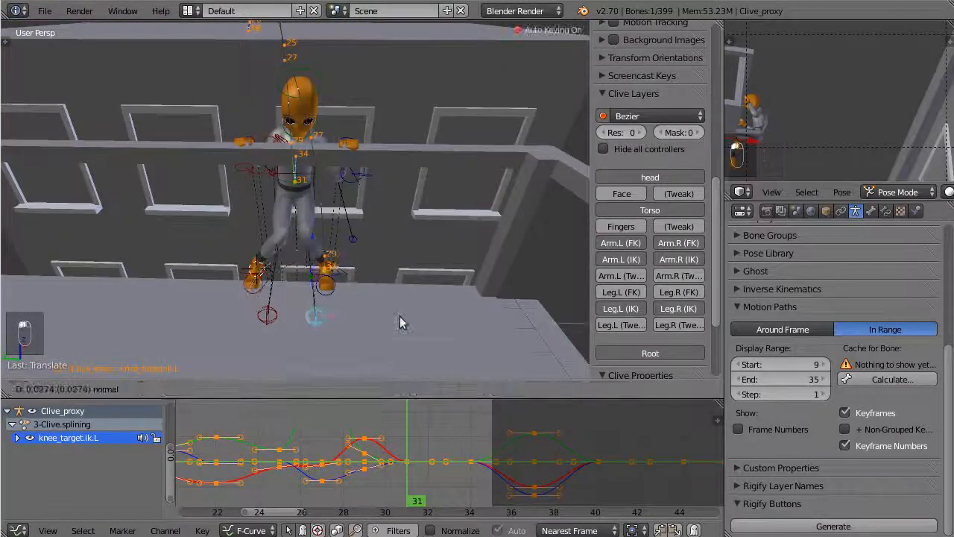
pyautogui.moveTo(422, 311); pyautogui.dragTo(425, 311)
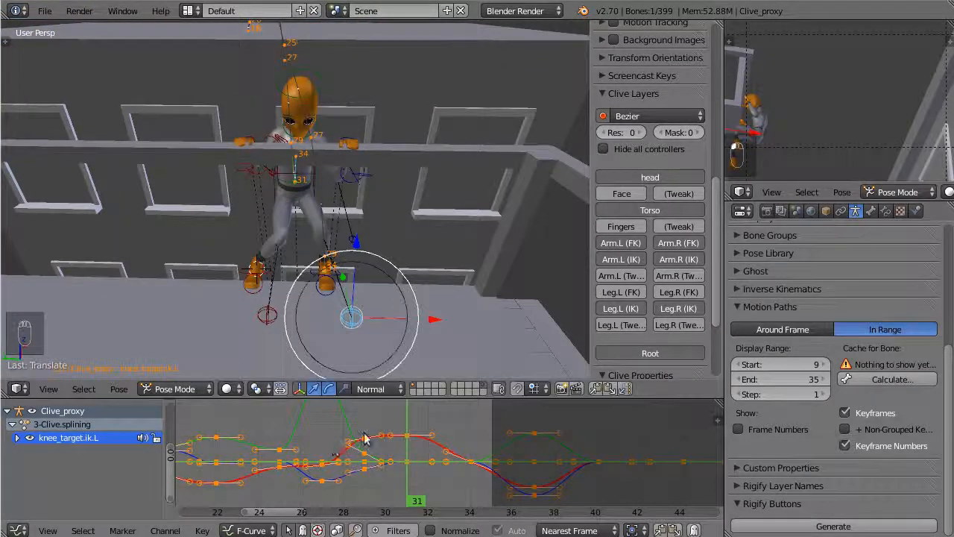
pyautogui.moveTo(388, 436); pyautogui.dragTo(467, 468)
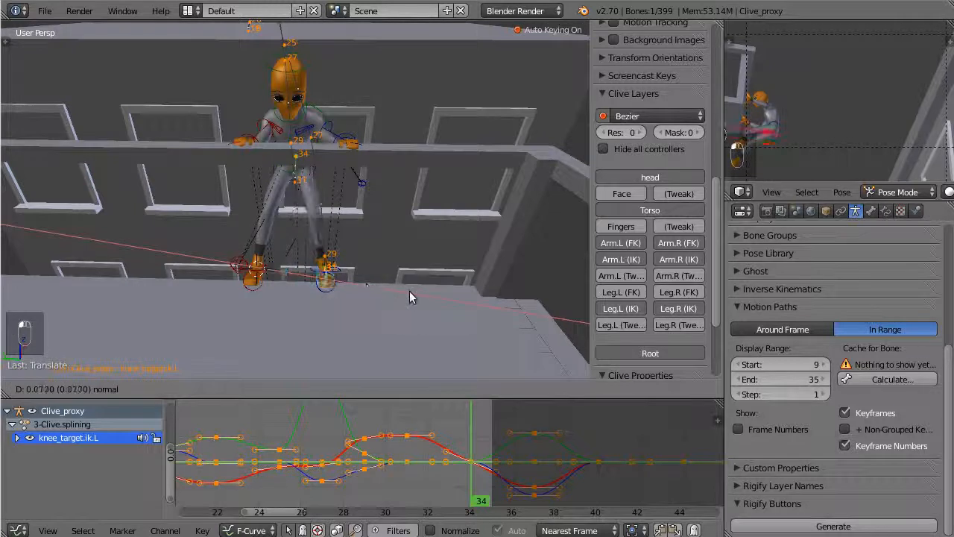
# Step: Play back the jump with all bones deselected, watch it in the maximized camera view, and stop playback
pyautogui.hotkey('alt', 'a')
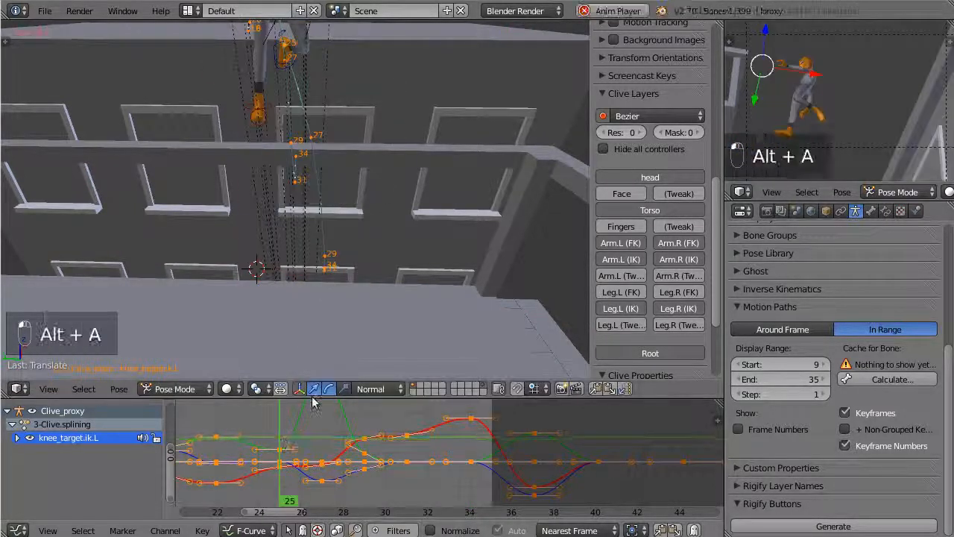
pyautogui.press('a')
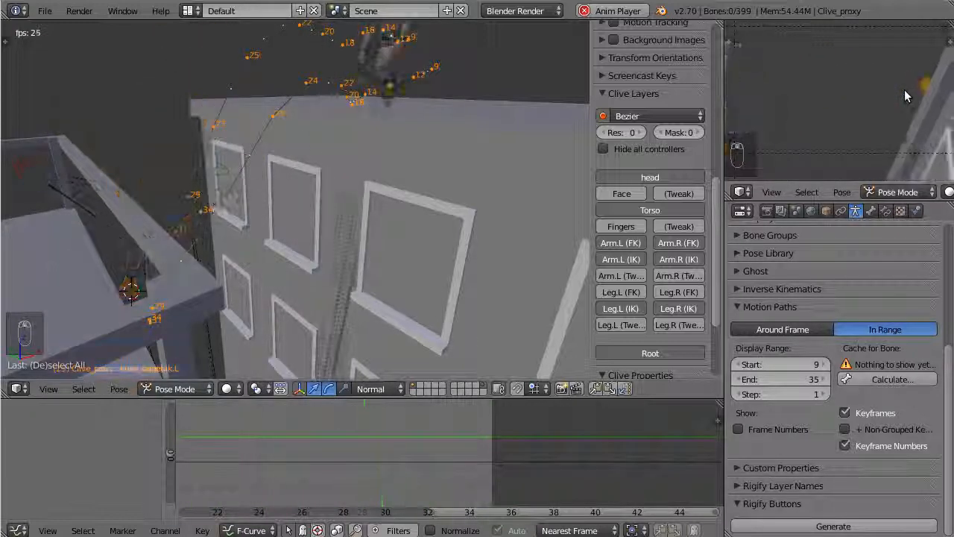
pyautogui.hotkey('ctrl', 'Up')
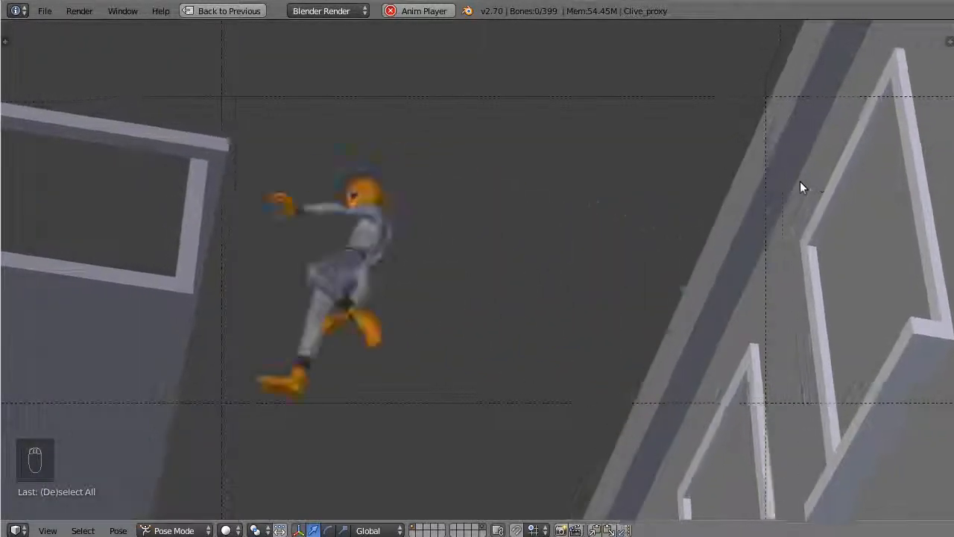
pyautogui.hotkey('ctrl', 'Down')
pyautogui.press('Escape')
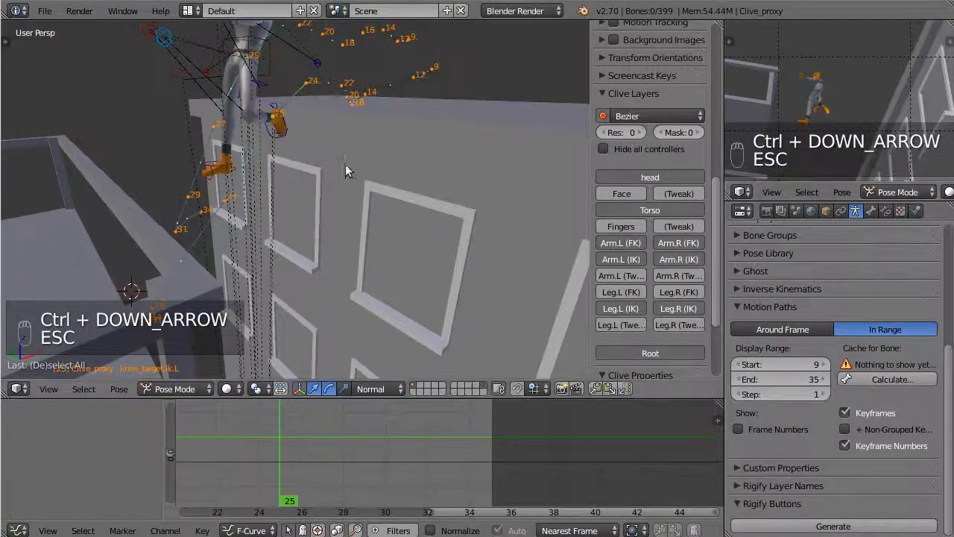
# Step: Play back the jump from the side and in front view to review the character's movement, then stop
pyautogui.moveTo(345, 171); pyautogui.dragTo(310, 136, button='middle')
pyautogui.rightClick(216, 174)
pyautogui.keyDown('shift'); pyautogui.moveTo(400, 137); pyautogui.dragTo(403, 226, button='middle'); pyautogui.keyUp('shift')
pyautogui.rightClick(397, 156)
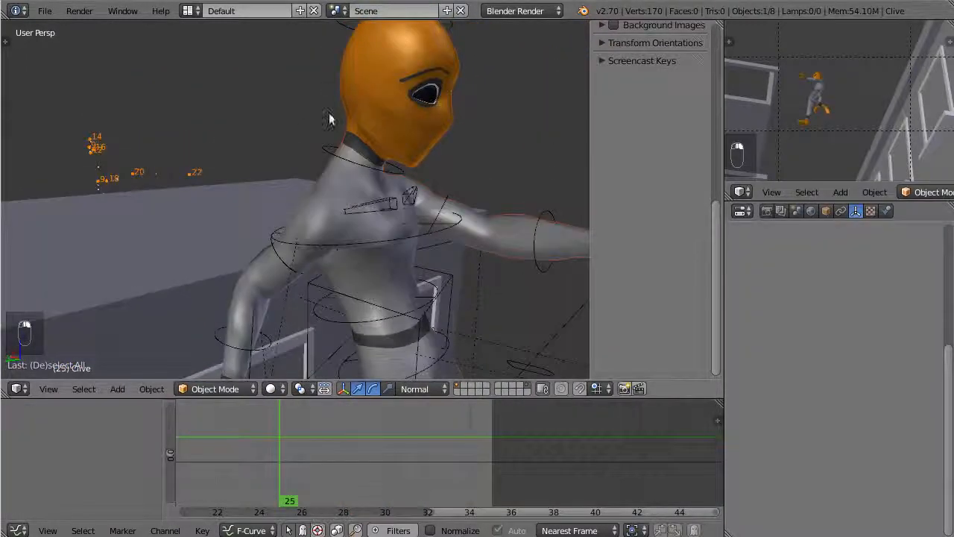
pyautogui.keyDown('ctrl'); pyautogui.moveTo(412, 104); pyautogui.dragTo(223, 171, button='middle'); pyautogui.keyUp('ctrl')
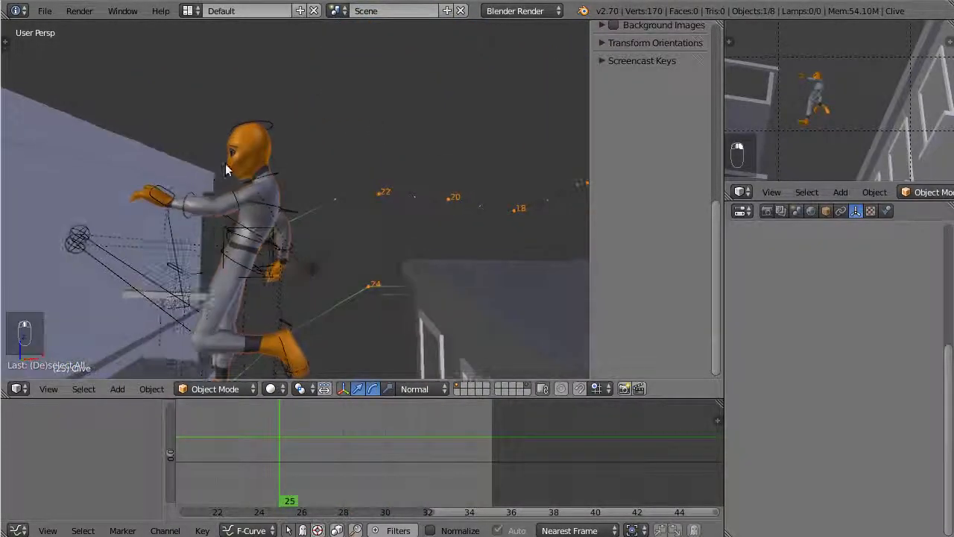
pyautogui.hotkey('alt', 'a')
pyautogui.keyDown('ctrl'); pyautogui.moveTo(369, 143); pyautogui.dragTo(397, 219, button='middle'); pyautogui.keyUp('ctrl')
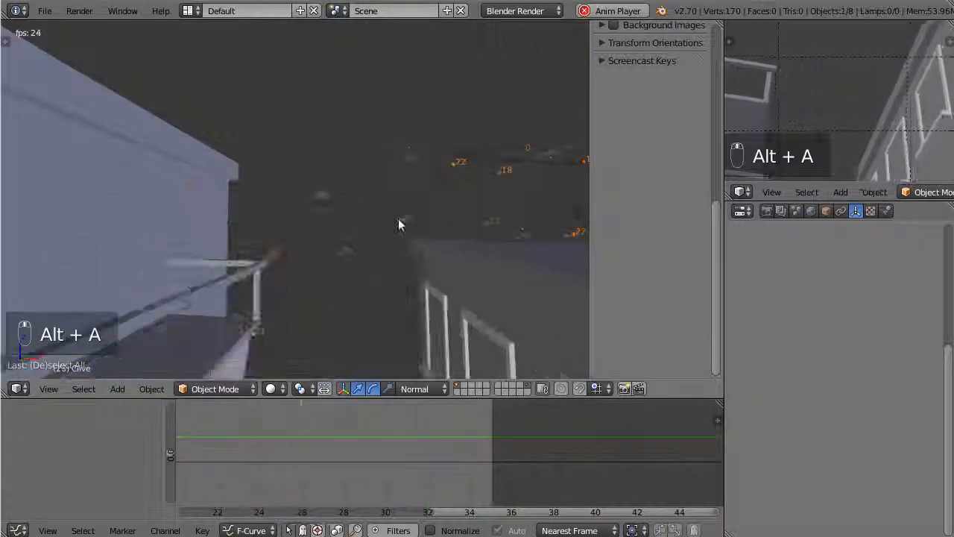
pyautogui.press('KP_1')
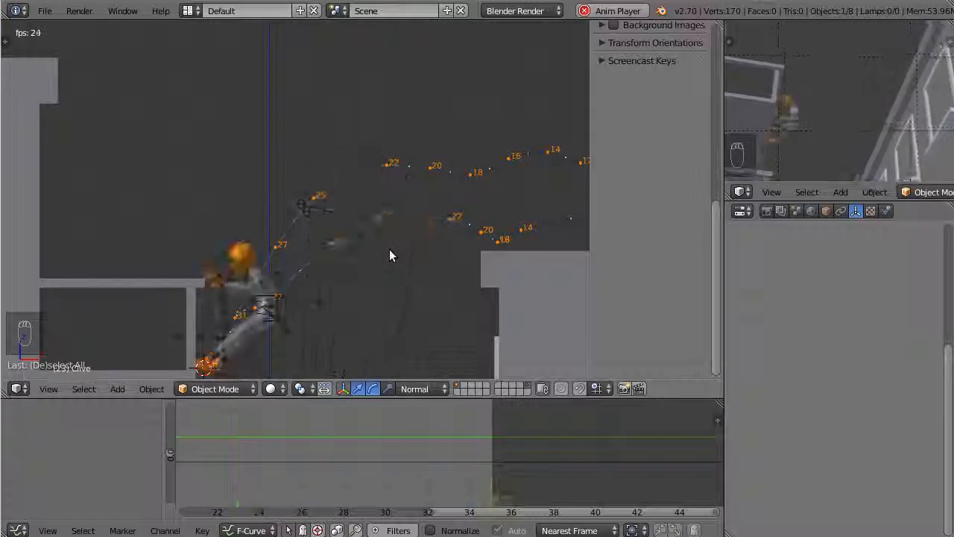
pyautogui.press('Escape')
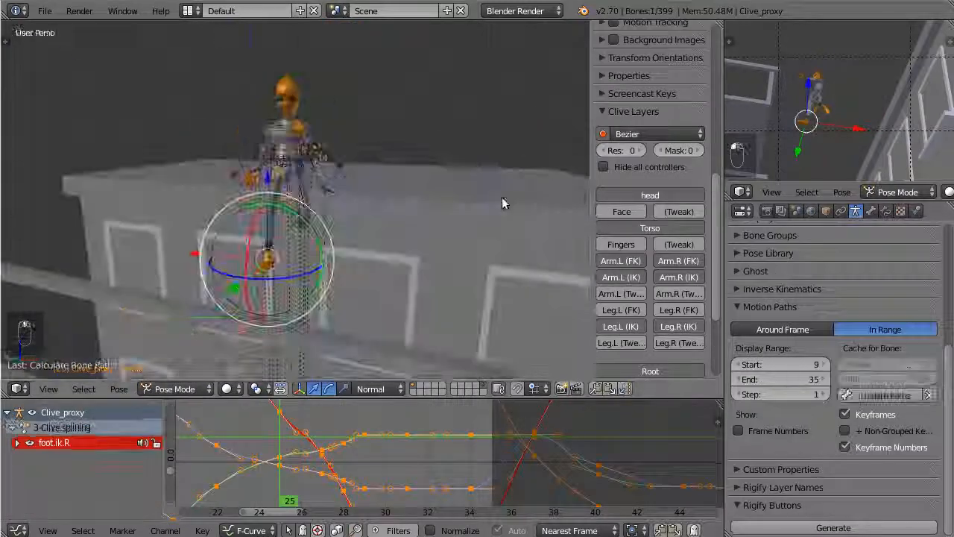
# Step: Reposition the right foot IK control at frames 25 and 27 to clean up its path into the landing
pyautogui.moveTo(500, 202); pyautogui.dragTo(344, 291, button='middle')
pyautogui.press('g')
pyautogui.press('g')
pyautogui.click(314, 281)
pyautogui.press('g')
pyautogui.click(177, 90)
pyautogui.press('g')
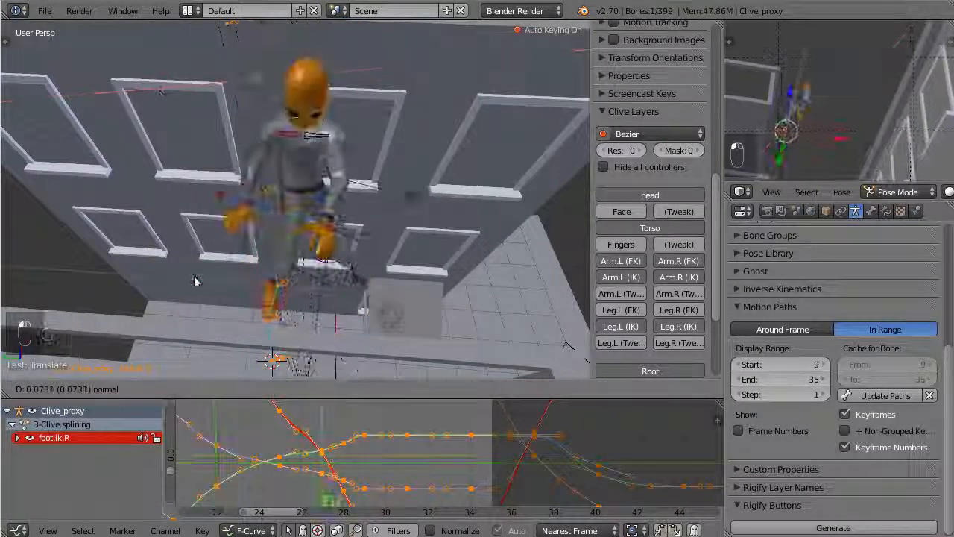
pyautogui.click(195, 284)
# Step: Lower the right foot's curve keyframe at frame 20 and adjust its handle to smooth the peak
pyautogui.moveTo(208, 324); pyautogui.dragTo(347, 58, button='middle')
pyautogui.moveTo(345, 496); pyautogui.dragTo(177, 503)
pyautogui.moveTo(298, 187); pyautogui.dragTo(295, 224, button='middle')
pyautogui.moveTo(216, 441); pyautogui.dragTo(486, 488, button='middle')
pyautogui.scroll(-4, 447, 462)
pyautogui.rightClick(390, 428)
pyautogui.press('g')
pyautogui.click(390, 462)
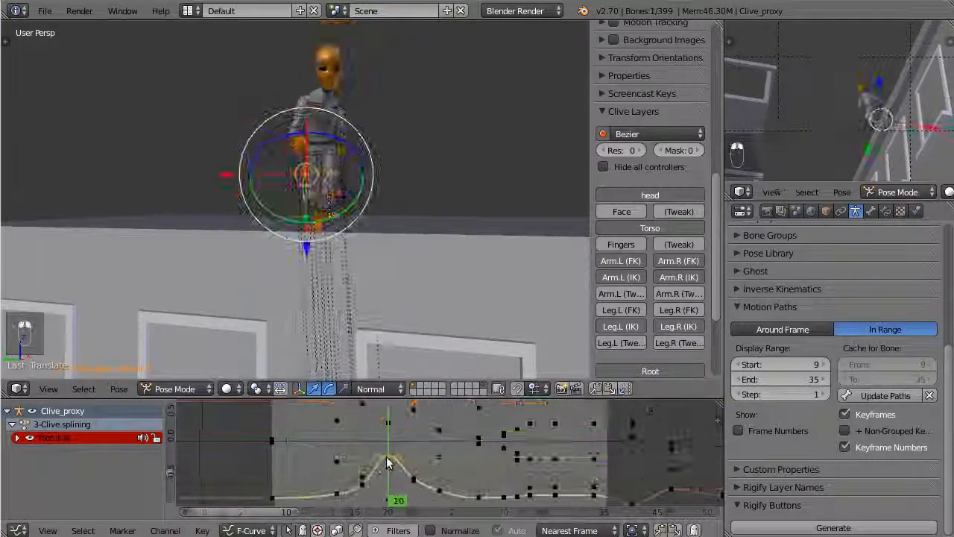
pyautogui.rightClick(380, 449)
pyautogui.press('g')
pyautogui.click(379, 452)
pyautogui.press('a')
# Step: Rotate the right foot control during the takeoff and reposition it at frame 21
pyautogui.moveTo(380, 452)
pyautogui.mouseDown()
pyautogui.moveTo(299, 426)
pyautogui.moveTo(420, 447)
pyautogui.moveTo(307, 476)
pyautogui.moveTo(363, 452)
pyautogui.mouseUp()
pyautogui.press('KP_3')
pyautogui.rightClick(311, 155)
pyautogui.press('r')
pyautogui.click(358, 119)
pyautogui.moveTo(320, 209); pyautogui.dragTo(230, 223, button='middle')
pyautogui.press('KP_3')
pyautogui.press('KP_1')
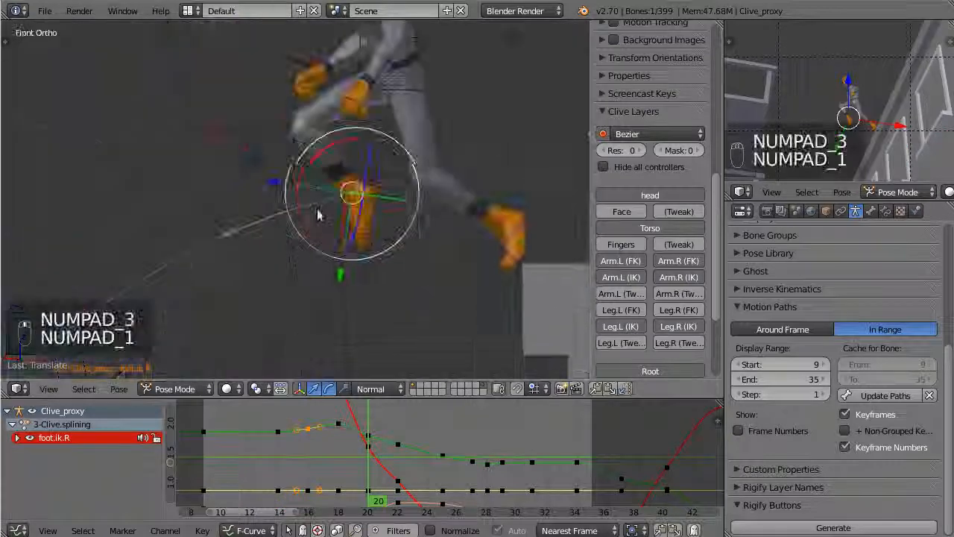
pyautogui.moveTo(367, 452); pyautogui.dragTo(389, 456)
pyautogui.press('g')
pyautogui.click(279, 159)
# Step: Reposition the right foot control around frame 25 in front view to smooth its descent towards the landing
pyautogui.moveTo(335, 194); pyautogui.dragTo(422, 223, button='middle')
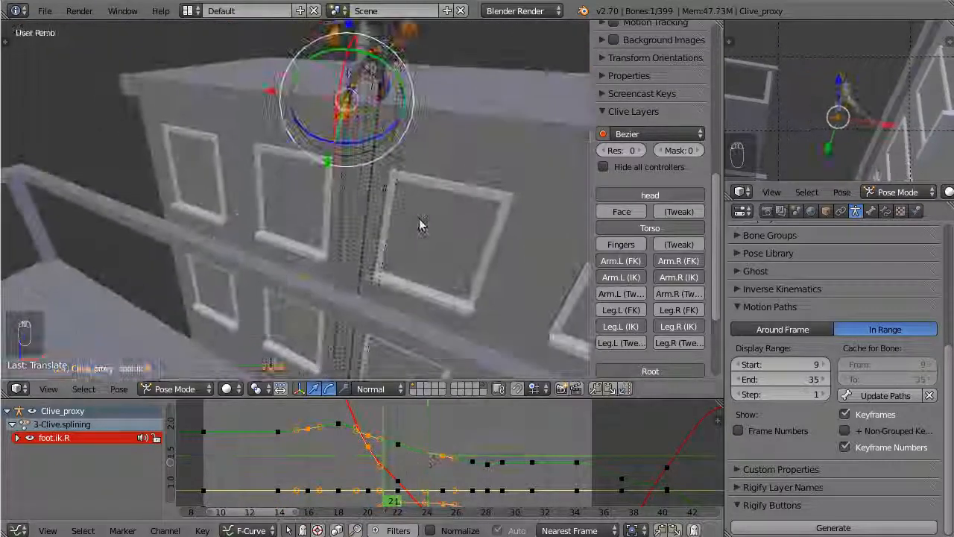
pyautogui.moveTo(390, 455); pyautogui.dragTo(443, 456)
pyautogui.moveTo(256, 173); pyautogui.dragTo(337, 87, button='middle')
pyautogui.moveTo(443, 445); pyautogui.dragTo(473, 445)
pyautogui.press('KP_3')
pyautogui.press('KP_1')
pyautogui.scroll(2, 353, 184)
pyautogui.press('g')
pyautogui.press('g')
pyautogui.click(378, 167)
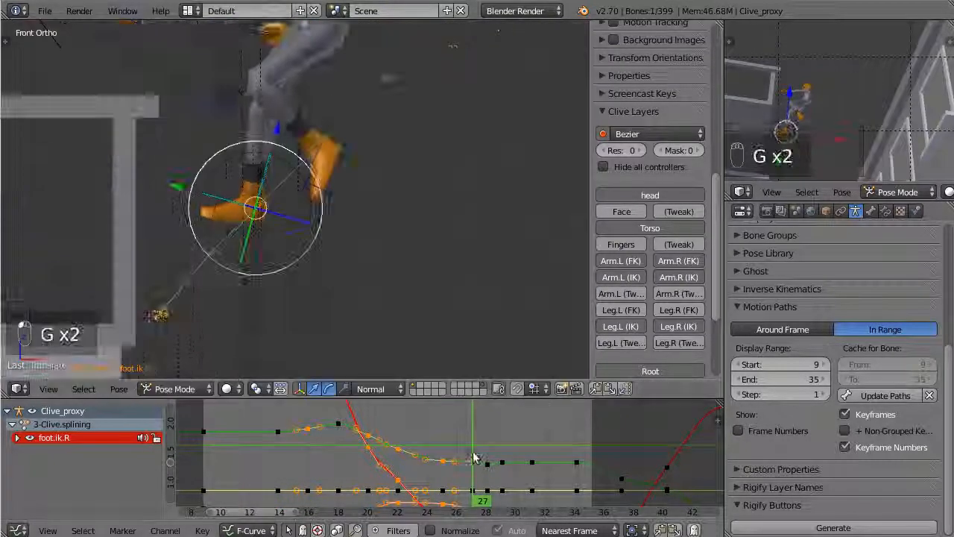
# Step: Play back the jump briefly, then select the right knee target and reposition it at frame 21
pyautogui.hotkey('alt', 'a')
pyautogui.press('a')
pyautogui.press('Escape')
pyautogui.moveTo(454, 136); pyautogui.dragTo(373, 164, button='middle')
pyautogui.rightClick(347, 149)
pyautogui.press('g')
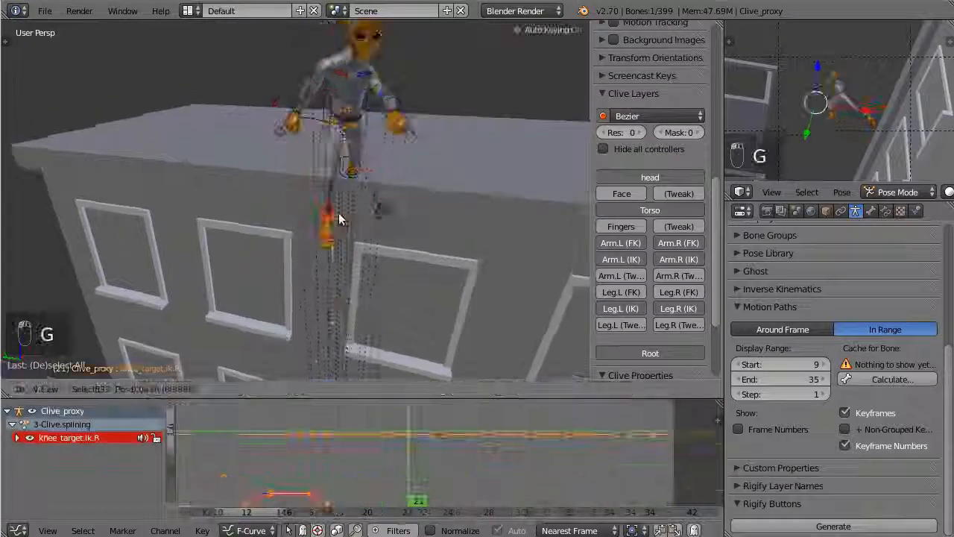
pyautogui.click(338, 213)
# Step: Reposition the right knee target on the later frames of the jump, then play back the result with bones deselected
pyautogui.moveTo(359, 468); pyautogui.dragTo(460, 470)
pyautogui.moveTo(351, 171); pyautogui.dragTo(288, 228, button='middle')
pyautogui.rightClick(355, 334)
pyautogui.rightClick(401, 65)
pyautogui.press('g')
pyautogui.press('g')
pyautogui.moveTo(437, 450); pyautogui.dragTo(544, 437)
pyautogui.click(448, 251)
pyautogui.hotkey('alt', 'a')
pyautogui.press('a')
pyautogui.press('Escape')
# Step: Select the chest control, isolate its X Quaternion Rotation curve, and adjust the keyframe at frame 27
pyautogui.moveTo(353, 115); pyautogui.dragTo(398, 196, button='middle')
pyautogui.press('KP_1')
pyautogui.rightClick(313, 165)
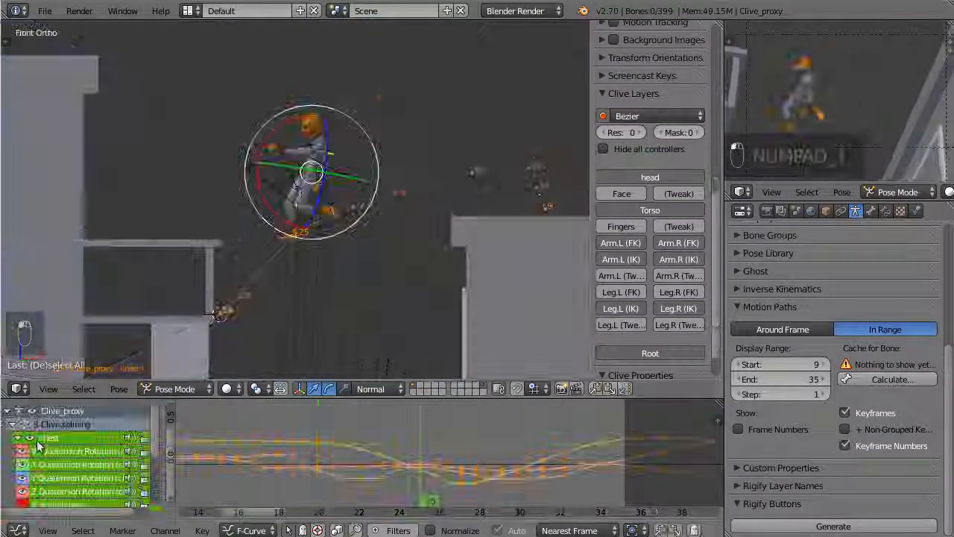
pyautogui.click(52, 464)
pyautogui.press('v')
pyautogui.keyDown('ctrl'); pyautogui.moveTo(373, 470); pyautogui.dragTo(417, 466, button='middle'); pyautogui.keyUp('ctrl')
pyautogui.rightClick(424, 459)
pyautogui.press('g')
pyautogui.click(426, 462)
# Step: Adjust the chest's X Quaternion Rotation keyframes at frames 16 and 18, then play back the jump
pyautogui.moveTo(407, 466); pyautogui.dragTo(283, 447)
pyautogui.rightClick(283, 411)
pyautogui.press('g')
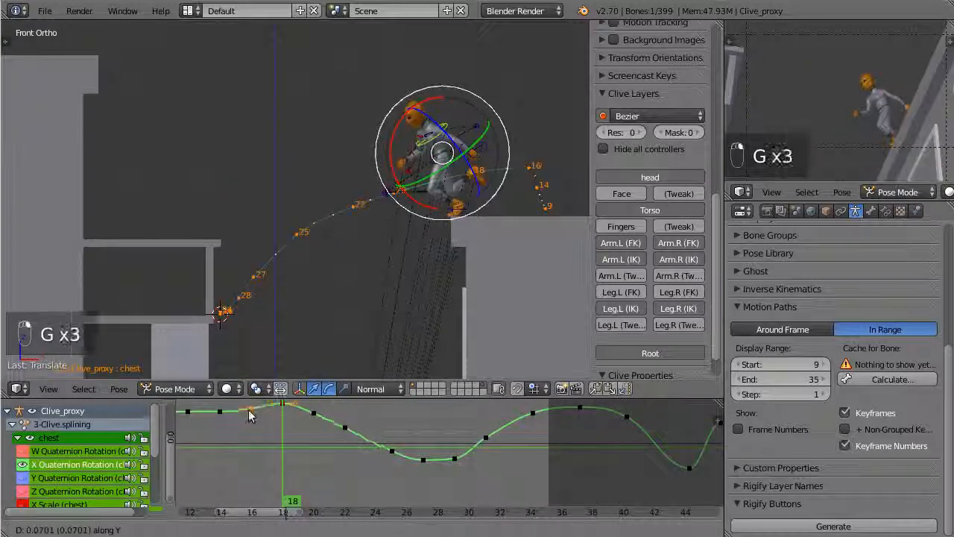
pyautogui.click(250, 416)
pyautogui.hotkey('alt', 'a')
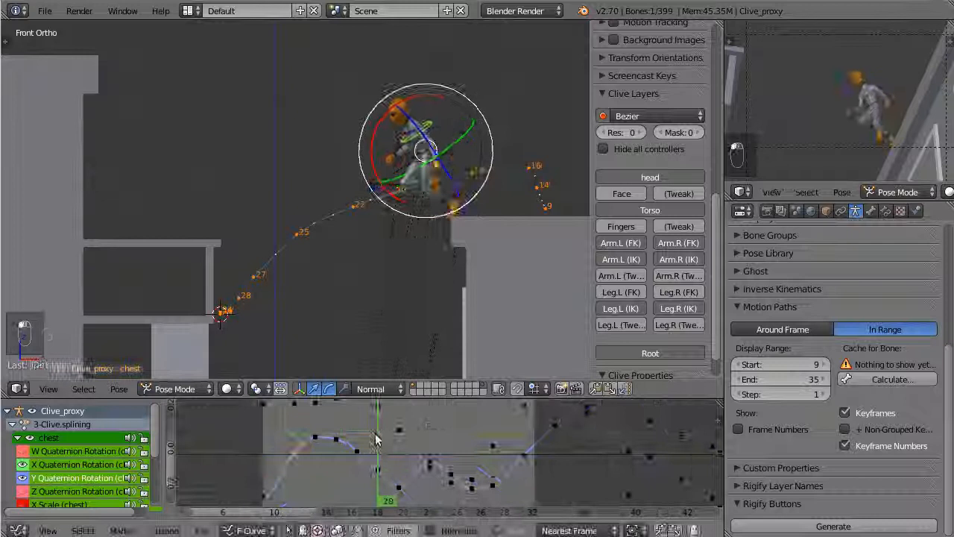
# Step: Move the chest's Y Quaternion Rotation keyframes around frame 25 to smooth that curve
pyautogui.click(439, 486)
pyautogui.press('g')
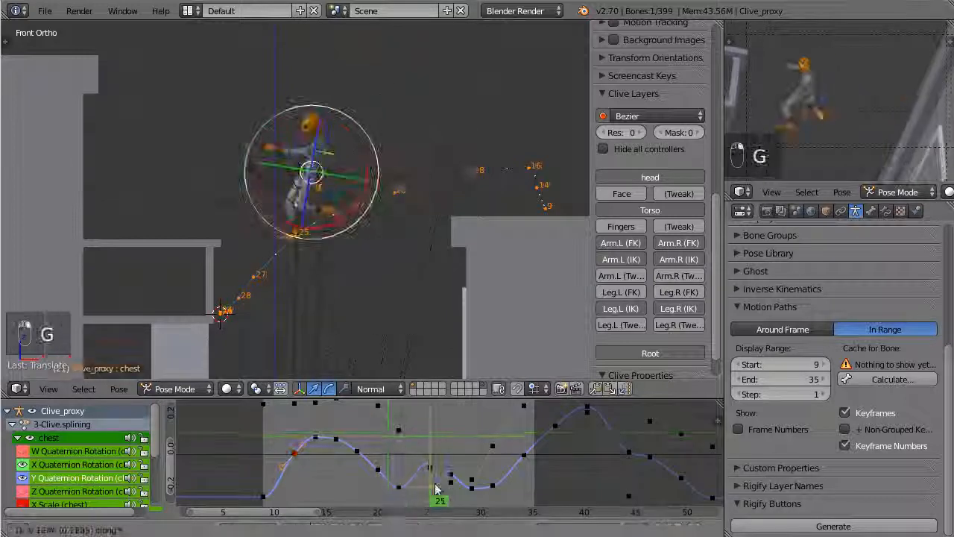
pyautogui.click(447, 474)
pyautogui.press('g')
# Step: Show the chest's Z Quaternion Rotation curve and move its mid-jump keyframes to smooth it
pyautogui.click(65, 466)
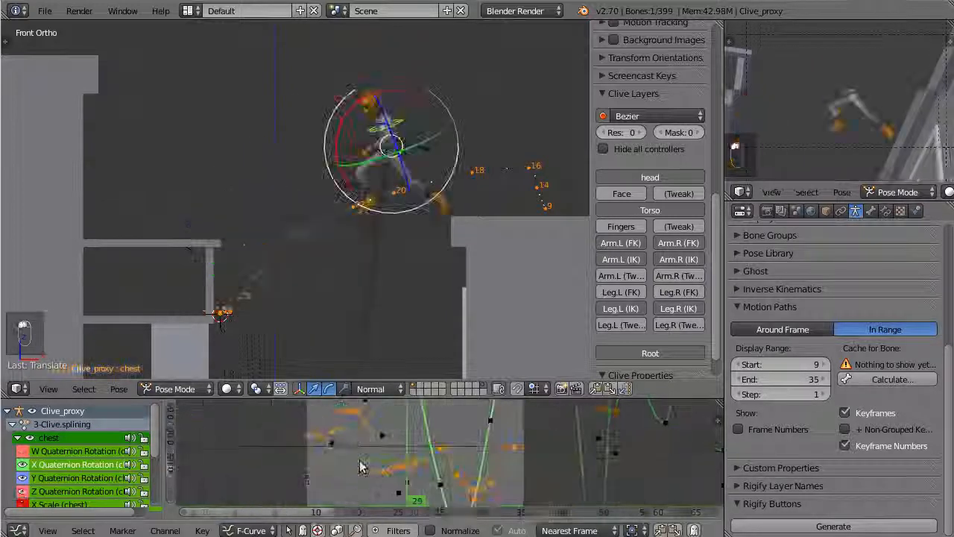
pyautogui.click(75, 491)
pyautogui.moveTo(385, 474); pyautogui.dragTo(438, 458)
pyautogui.press('g')
pyautogui.click(459, 483)
pyautogui.click(405, 462)
pyautogui.press('g')
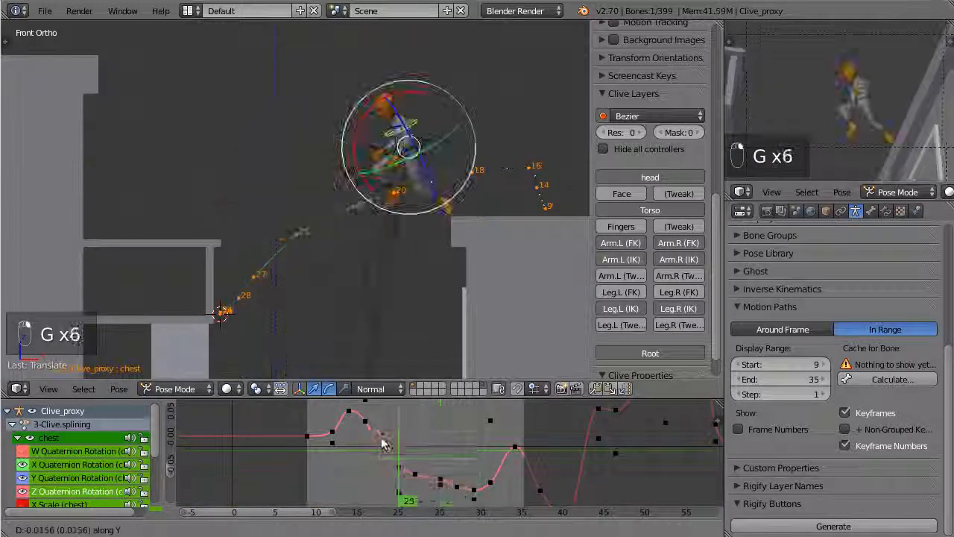
pyautogui.click(366, 450)
pyautogui.press('g')
pyautogui.moveTo(373, 454); pyautogui.dragTo(517, 472)
# Step: Deselect all bones and play back the jump to review the chest rotation, then stop
pyautogui.press('a')
pyautogui.hotkey('alt', 'a')
pyautogui.press('Escape')
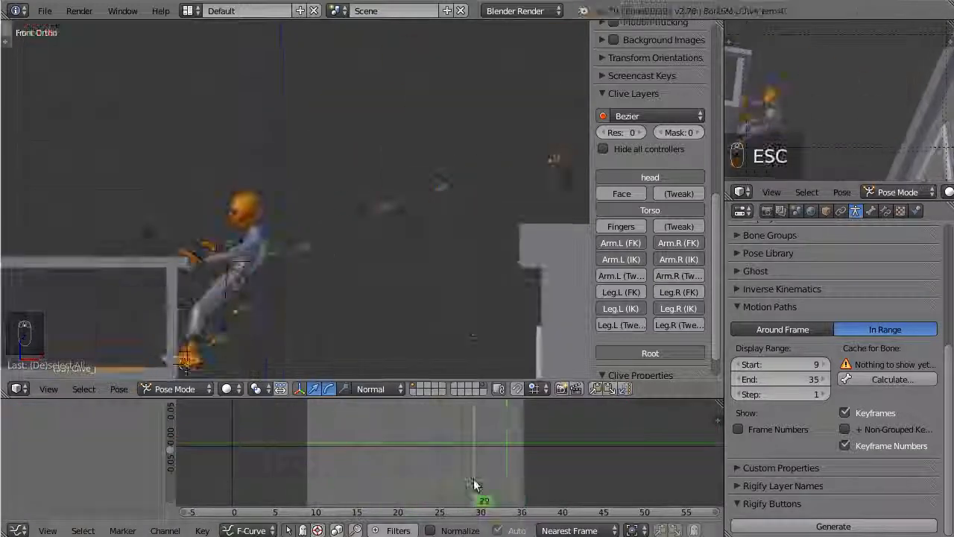
pyautogui.press('Escape')
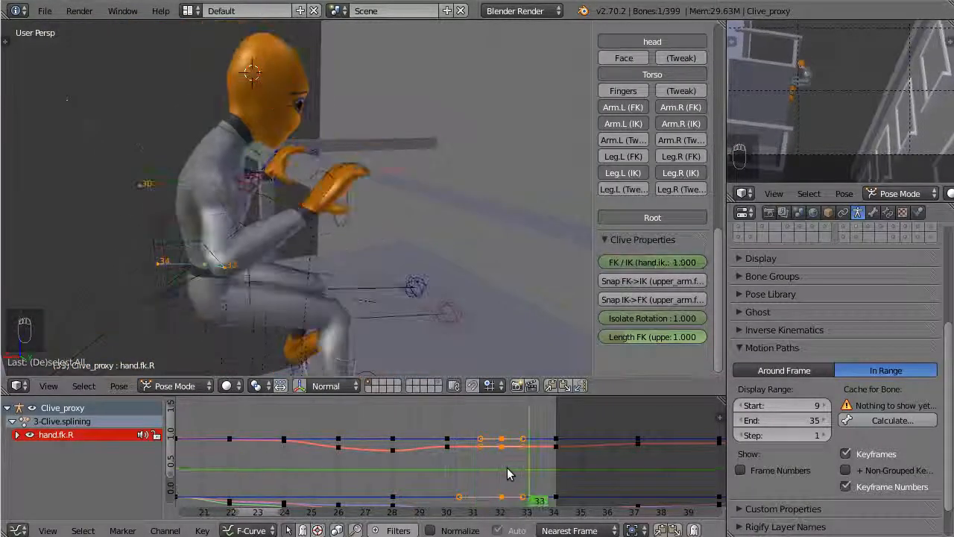
# Step: Examine the right arm's FK/IK switch from frame 30 to 32, stopping on in-between frame 31
pyautogui.moveTo(474, 470); pyautogui.dragTo(474, 453)
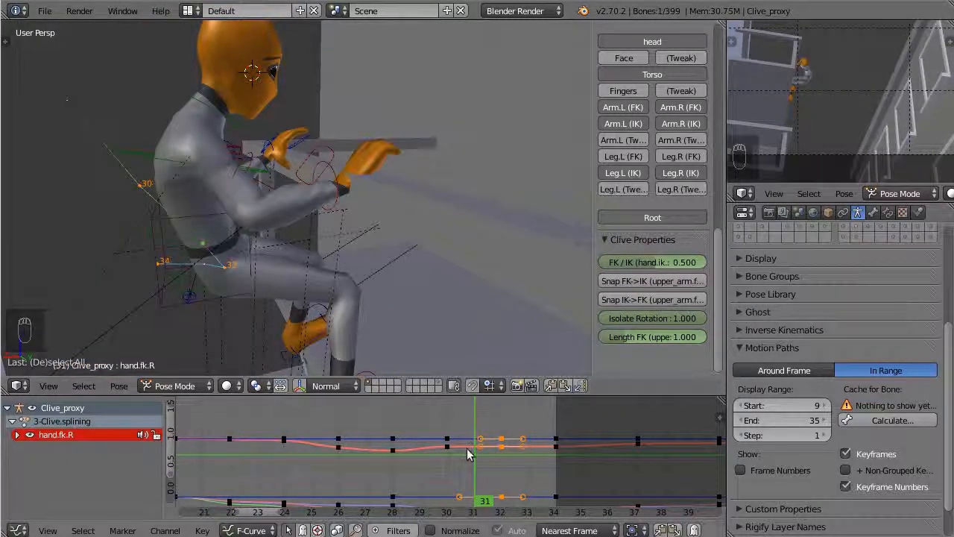
pyautogui.moveTo(468, 468); pyautogui.dragTo(444, 474)
pyautogui.moveTo(242, 176); pyautogui.dragTo(151, 114, button='middle')
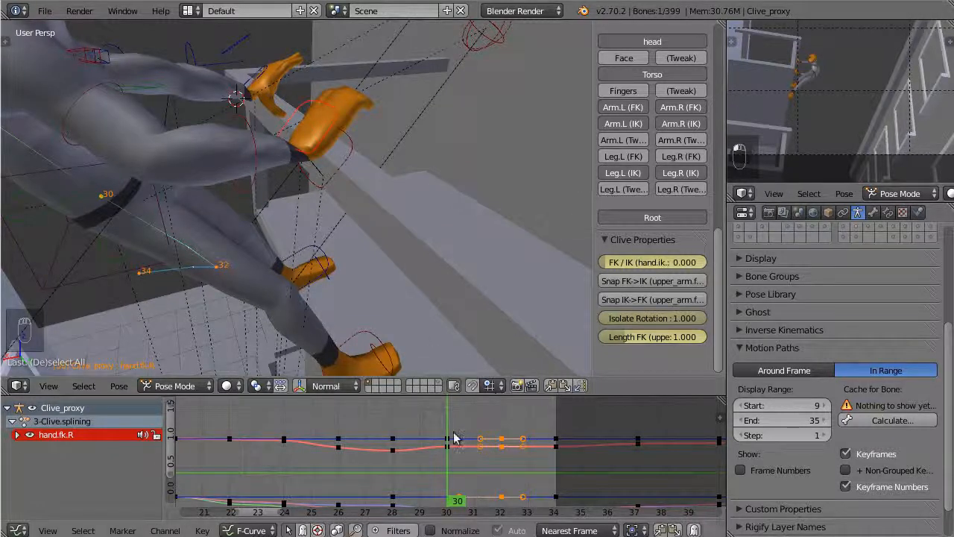
pyautogui.moveTo(454, 438); pyautogui.dragTo(501, 436)
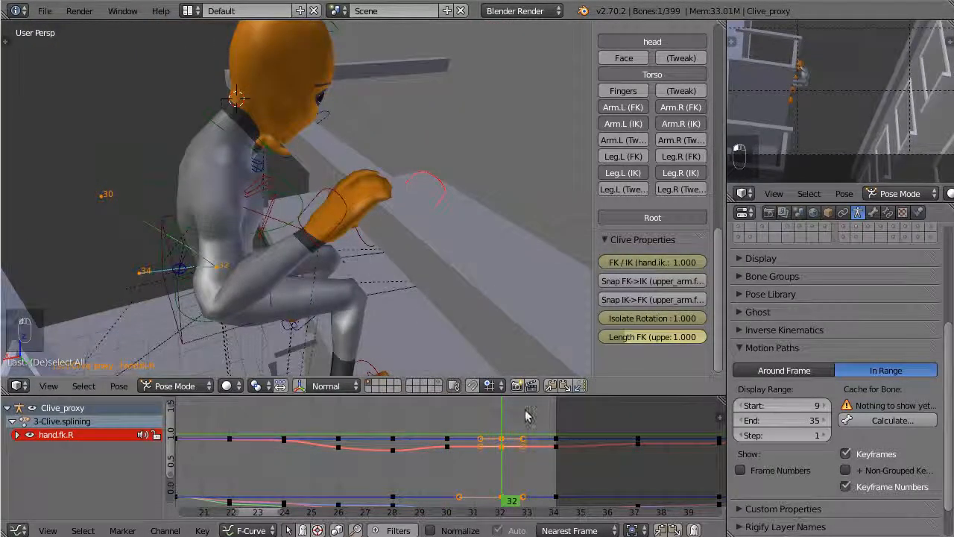
pyautogui.click(474, 438)
pyautogui.moveTo(313, 261); pyautogui.dragTo(415, 111, button='middle')
pyautogui.scroll(2, 338, 198)
# Step: Try moving the right hand IK control at frame 31, then rotate the right forearm FK control
pyautogui.rightClick(406, 112)
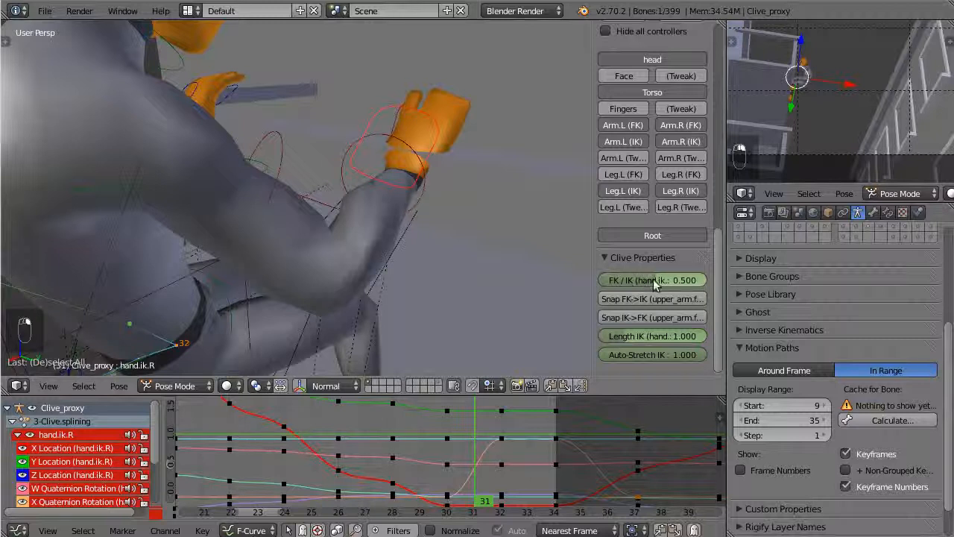
pyautogui.moveTo(450, 165); pyautogui.dragTo(391, 186, button='middle')
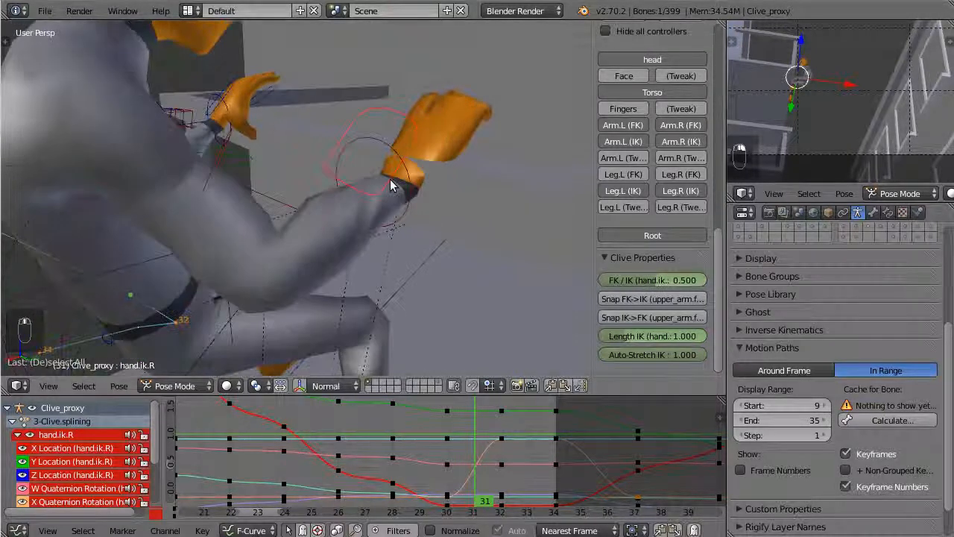
pyautogui.press('g')
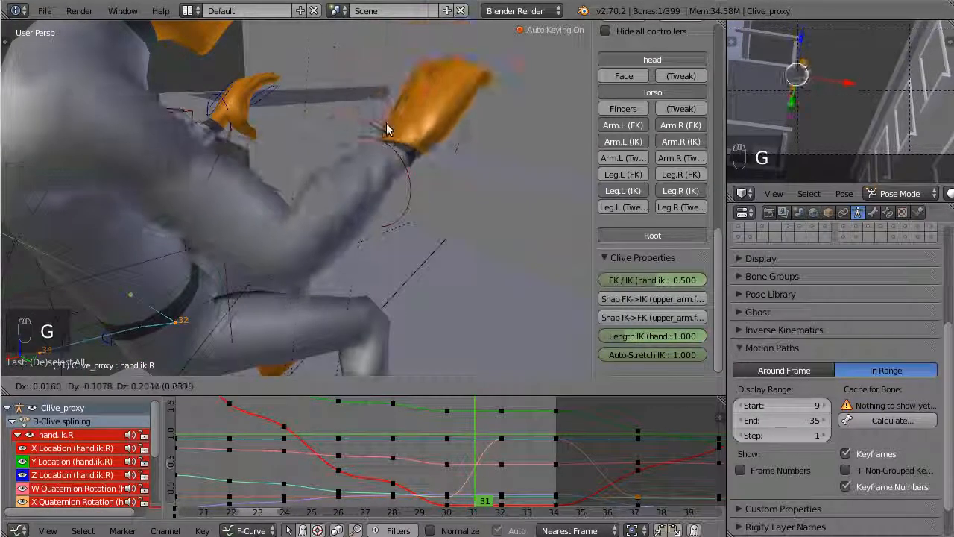
pyautogui.rightClick(388, 140)
pyautogui.rightClick(373, 146)
pyautogui.press('r')
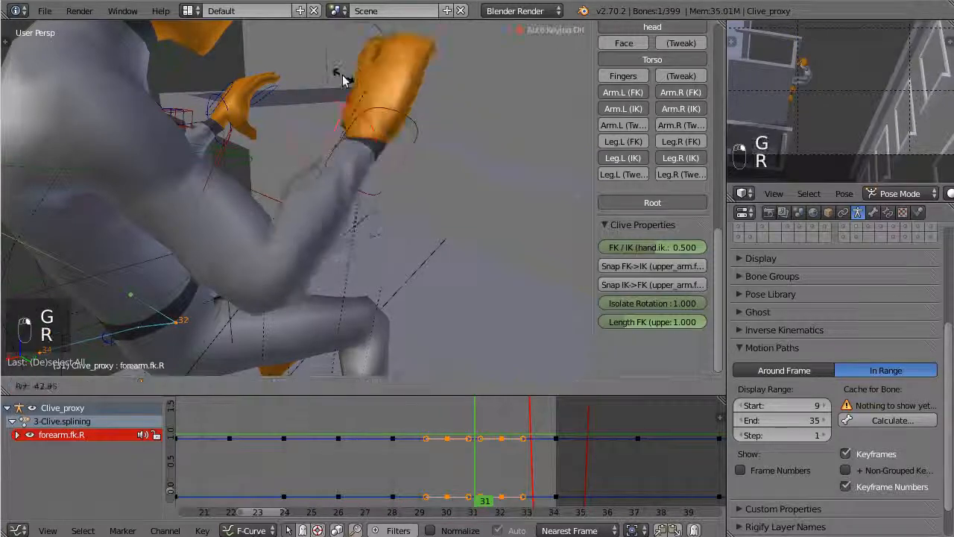
# Step: Select the IK controls of both hands and both feet together
pyautogui.rightClick(369, 140)
pyautogui.rightClick(379, 109)
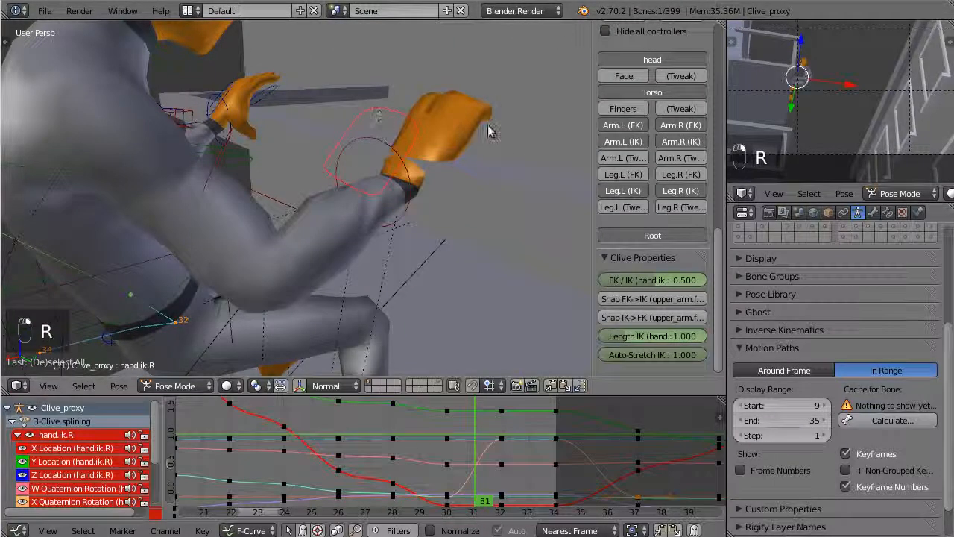
pyautogui.scroll(-3, 470, 139)
pyautogui.moveTo(404, 169); pyautogui.dragTo(421, 193, button='middle')
pyautogui.scroll(2, 385, 176)
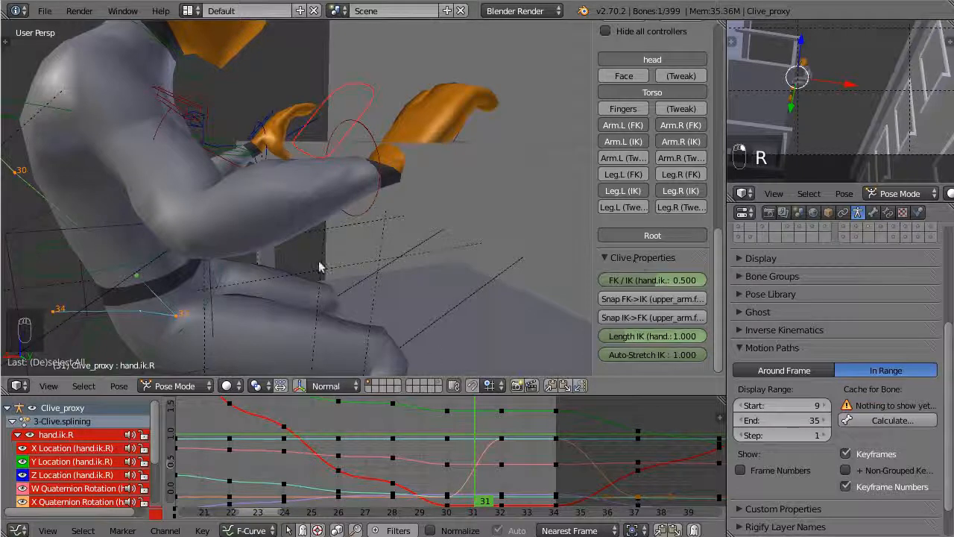
pyautogui.moveTo(321, 126); pyautogui.dragTo(307, 144, button='middle')
pyautogui.keyDown('shift'); pyautogui.rightClick(265, 103); pyautogui.keyUp('shift')
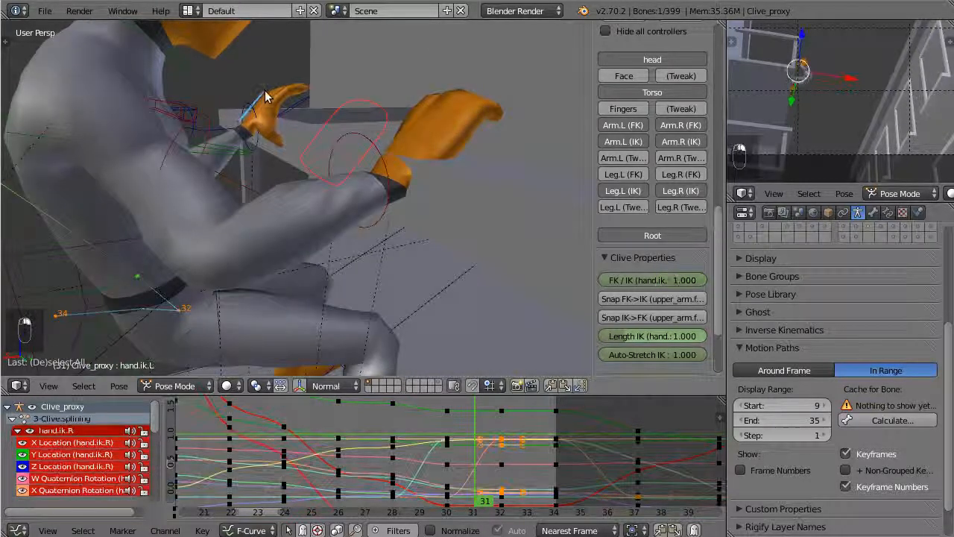
pyautogui.moveTo(321, 262); pyautogui.dragTo(260, 271, button='middle')
pyautogui.keyDown('shift'); pyautogui.rightClick(216, 275); pyautogui.keyUp('shift')
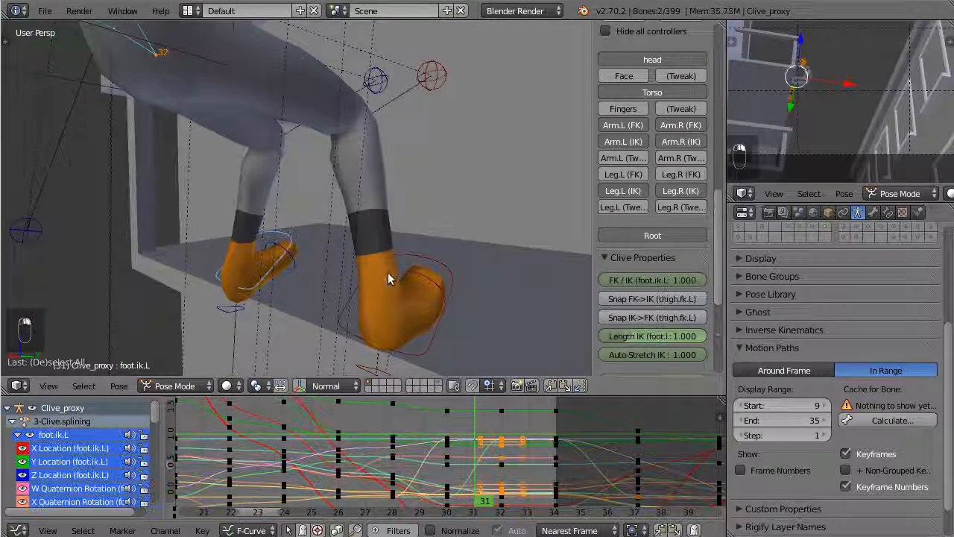
pyautogui.keyDown('shift'); pyautogui.rightClick(380, 300); pyautogui.keyUp('shift')
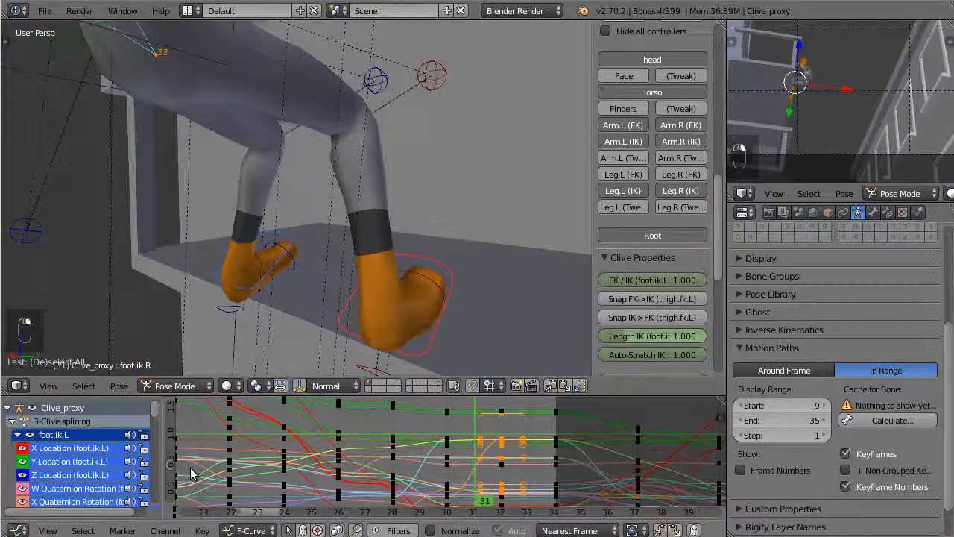
# Step: Isolate the ikfk_switch curves of both feet and both hands in the enlarged graph editor, hiding all other curves
pyautogui.hotkey('ctrl', 'Up')
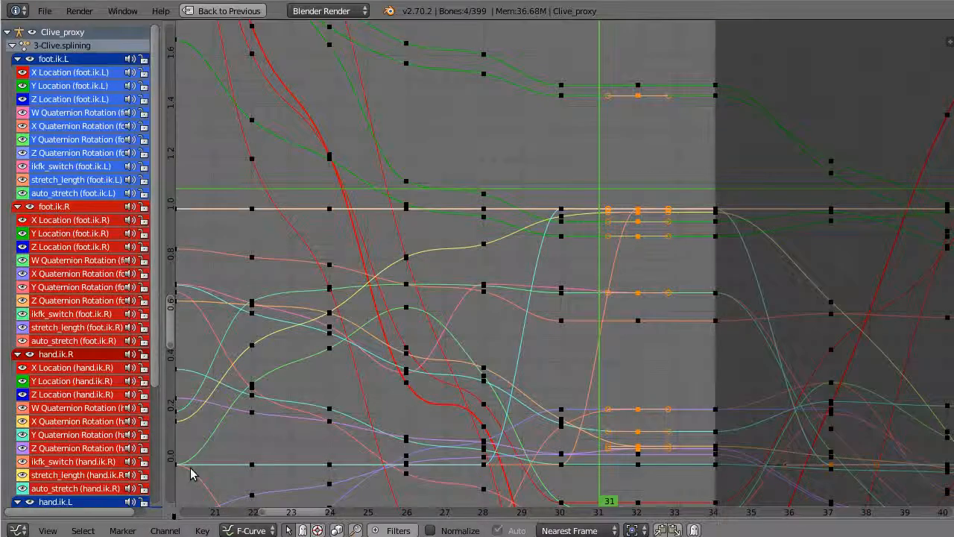
pyautogui.click(56, 173)
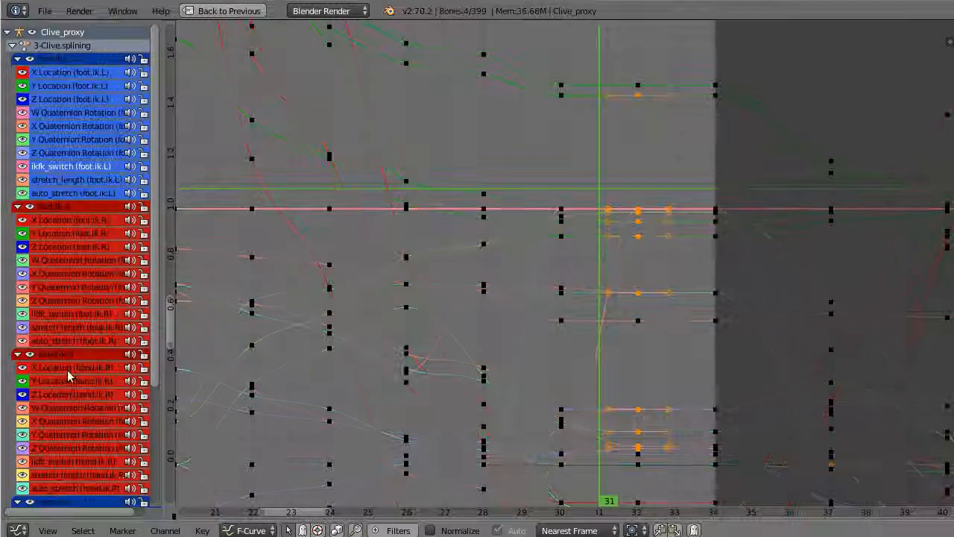
pyautogui.keyDown('shift'); pyautogui.click(59, 314); pyautogui.keyUp('shift')
pyautogui.scroll(-3, 67, 350)
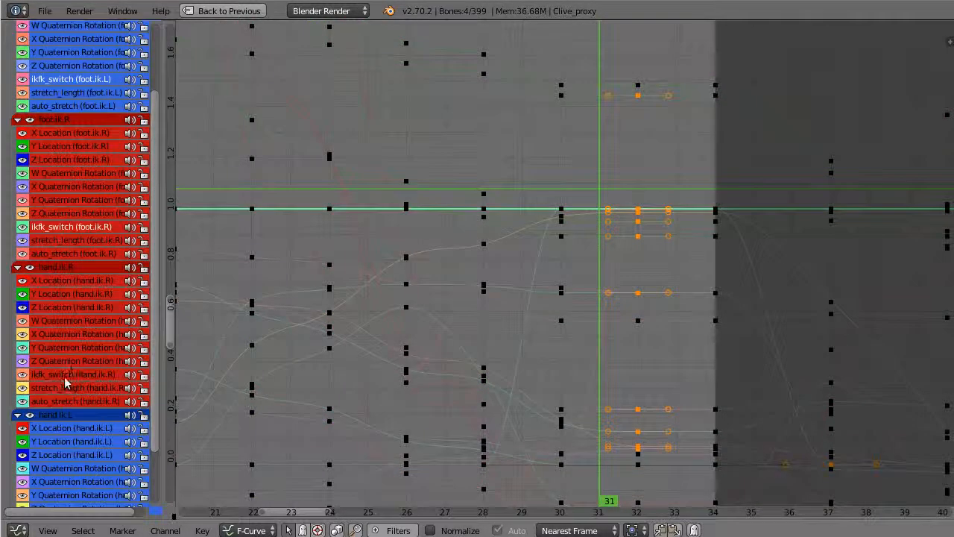
pyautogui.keyDown('shift'); pyautogui.click(70, 375); pyautogui.keyUp('shift')
pyautogui.scroll(-3, 70, 384)
pyautogui.keyDown('shift'); pyautogui.click(68, 454); pyautogui.keyUp('shift')
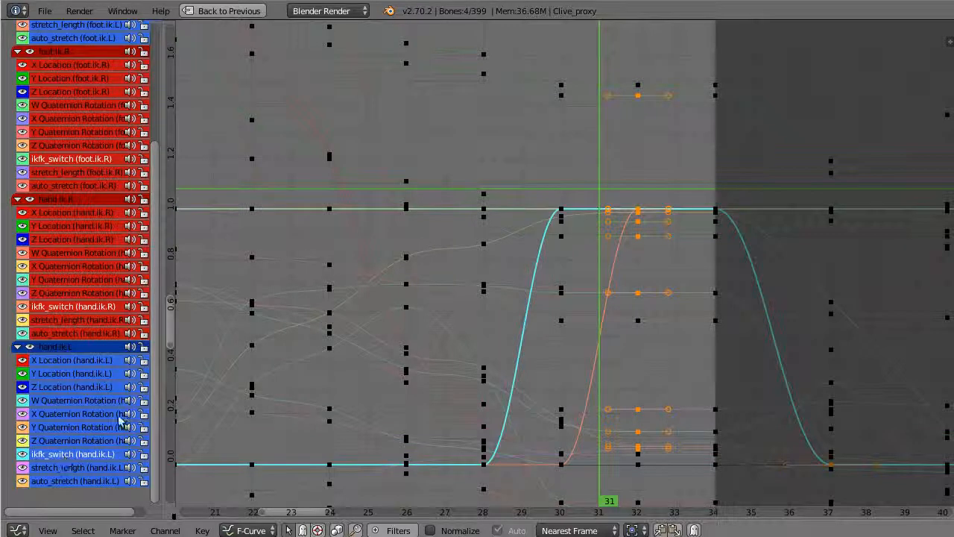
pyautogui.hotkey('shift', 'h')
# Step: Set all keyframes on the ikfk_switch curves to constant interpolation and return to the full layout
pyautogui.press('a')
pyautogui.press('a')
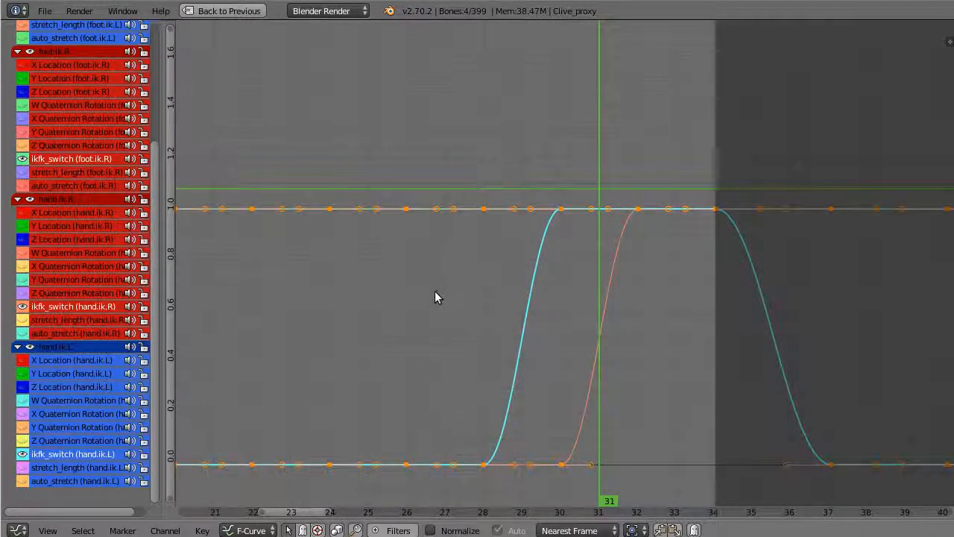
pyautogui.press('t')
pyautogui.click(429, 298)
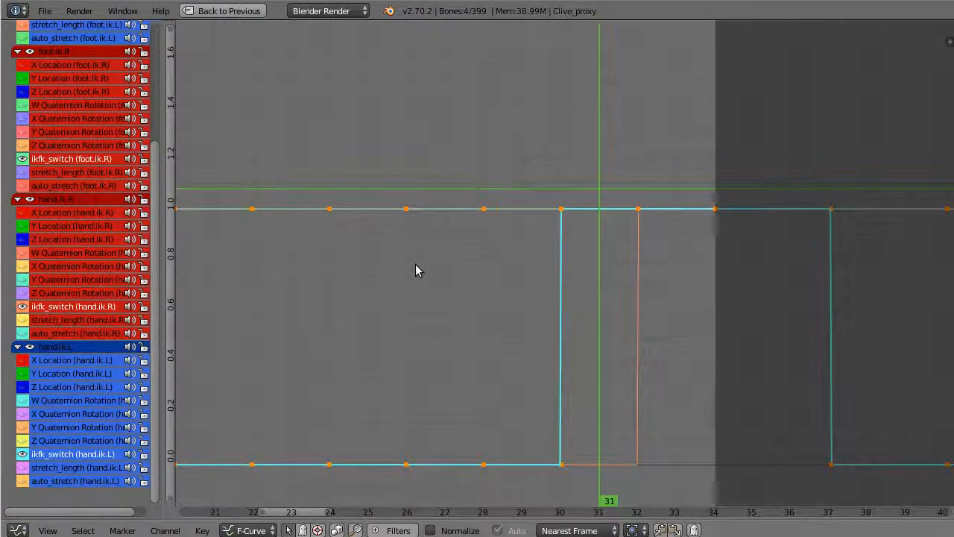
pyautogui.hotkey('ctrl', 'Down')
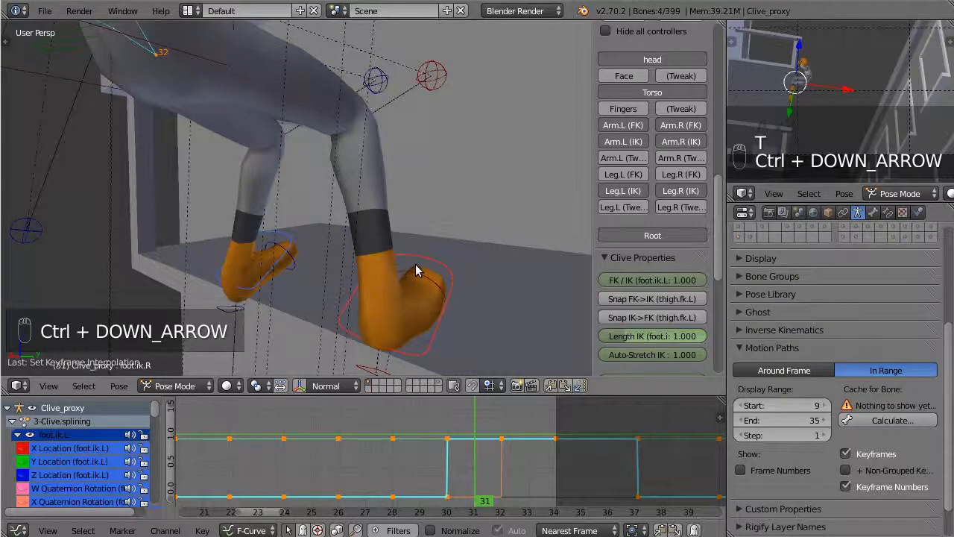
# Step: Keyframe the right arm's FK upper arm, forearm and hand controls at frame 32
pyautogui.scroll(-3, 423, 221)
pyautogui.moveTo(415, 153); pyautogui.dragTo(341, 283, button='middle')
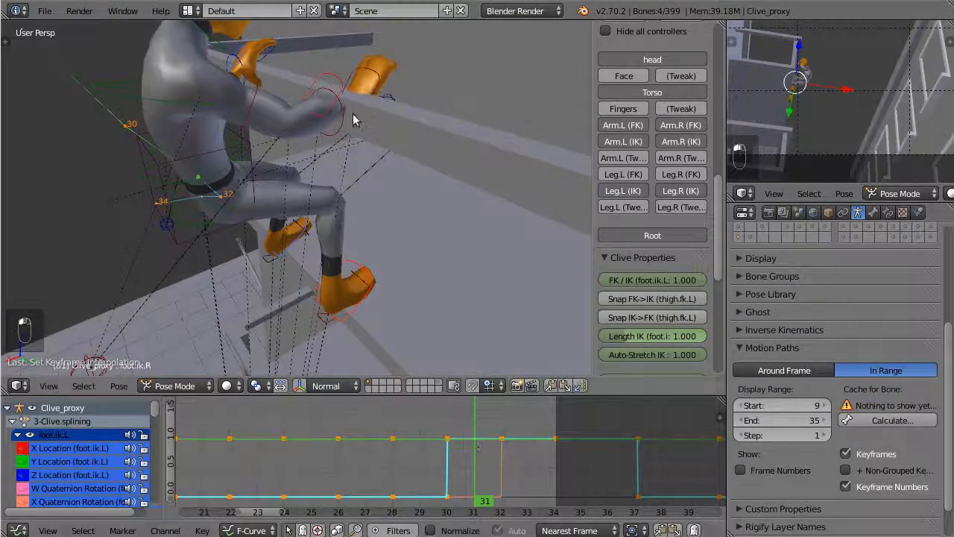
pyautogui.scroll(4, 356, 115)
pyautogui.moveTo(365, 85); pyautogui.dragTo(417, 192, button='middle')
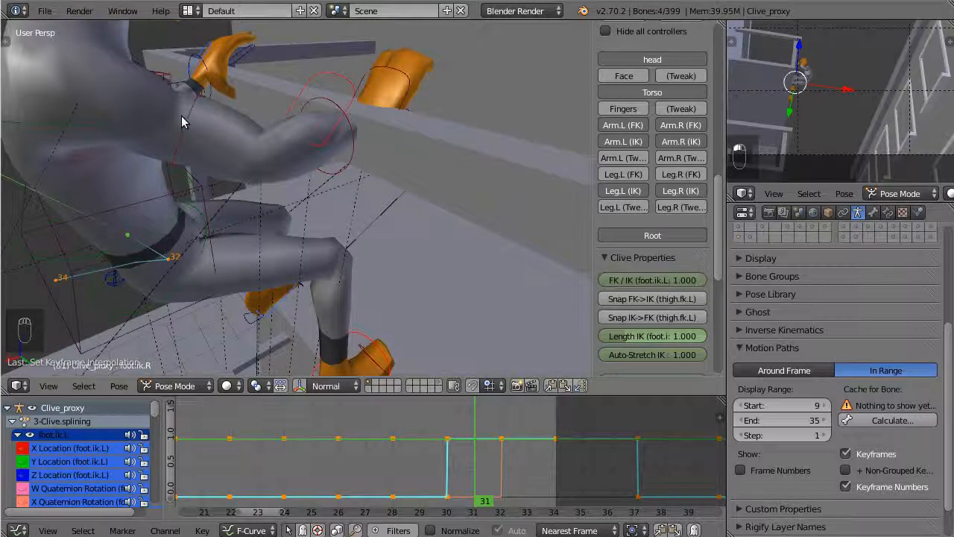
pyautogui.rightClick(181, 116)
pyautogui.rightClick(353, 131)
pyautogui.keyDown('shift'); pyautogui.rightClick(352, 146); pyautogui.keyUp('shift')
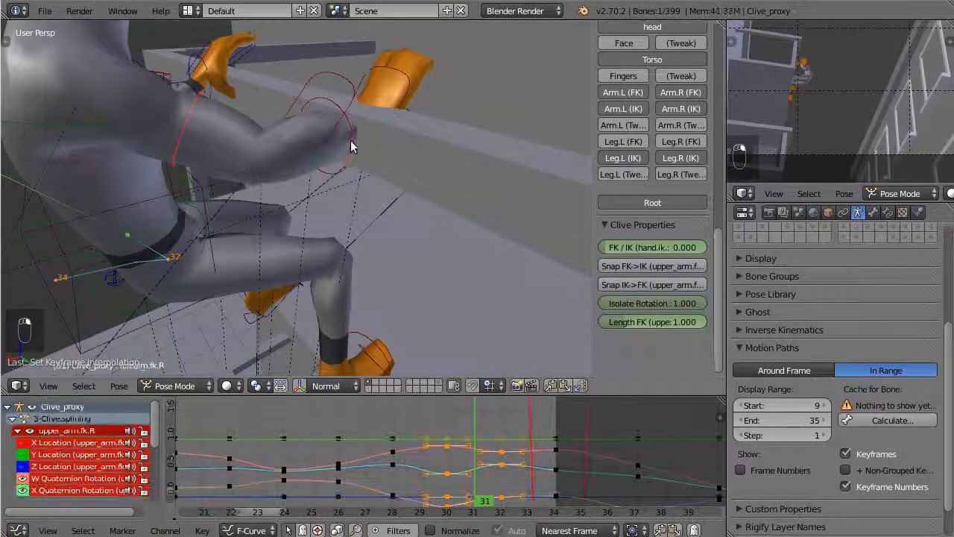
pyautogui.keyDown('shift'); pyautogui.rightClick(391, 67); pyautogui.keyUp('shift')
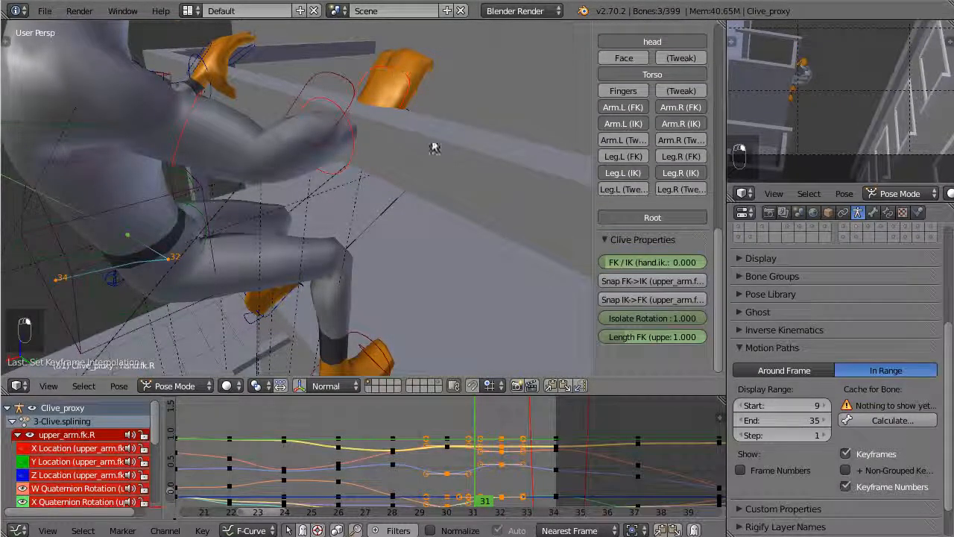
pyautogui.click(498, 427)
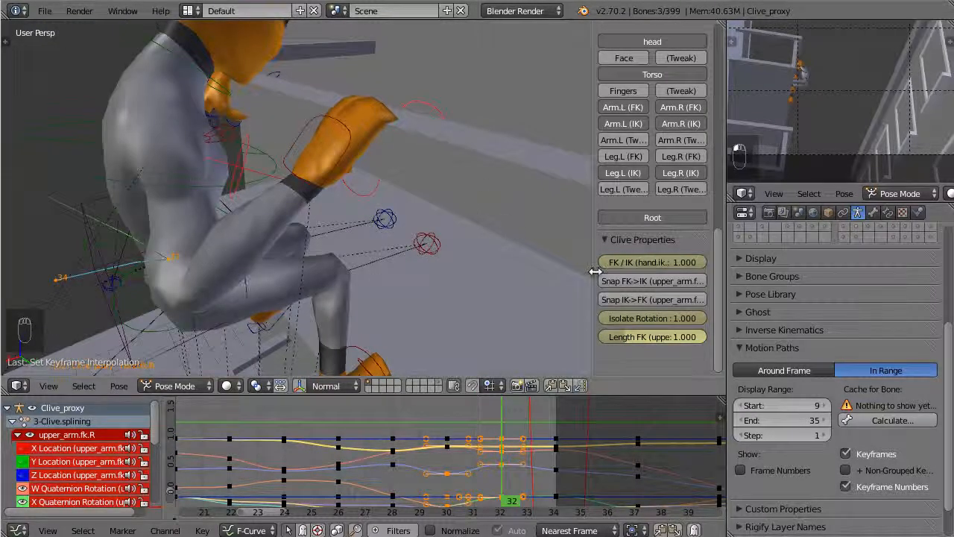
pyautogui.press('i')
pyautogui.click(441, 183)
pyautogui.moveTo(368, 195); pyautogui.dragTo(376, 125, button='middle')
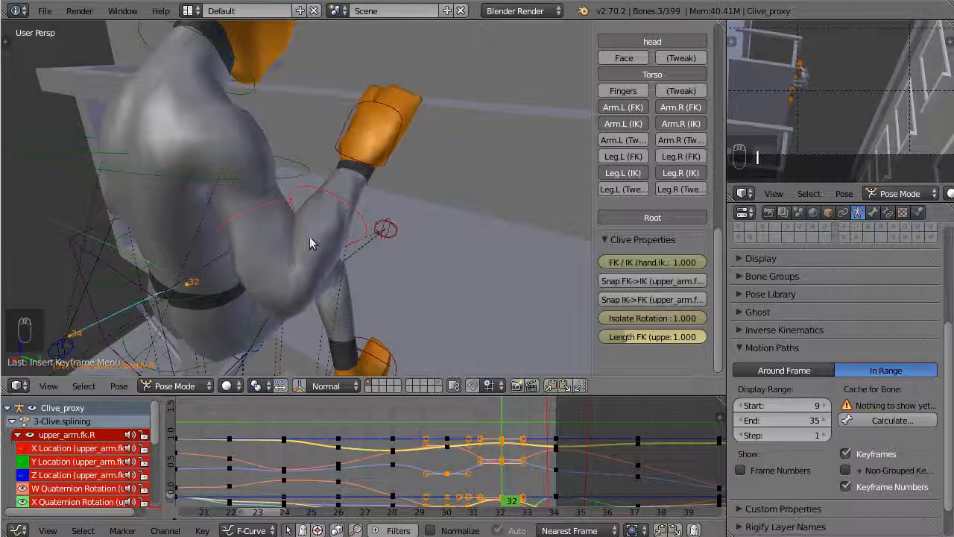
pyautogui.moveTo(309, 244); pyautogui.dragTo(286, 215, button='middle')
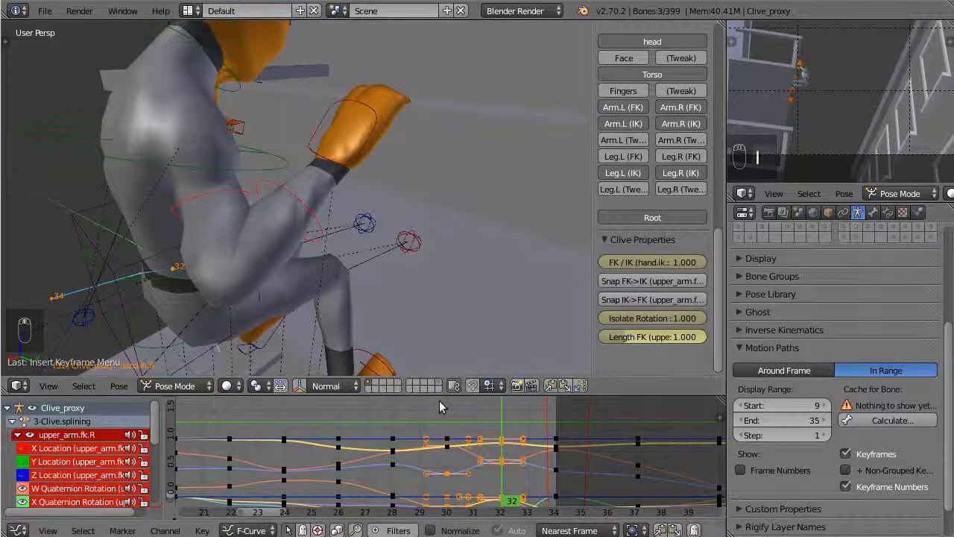
pyautogui.moveTo(492, 453); pyautogui.dragTo(502, 469)
# Step: Go to frame 61 and set the preview range to about frames 53 to 67
pyautogui.scroll(-5, 327, 244)
pyautogui.moveTo(326, 244); pyautogui.dragTo(418, 145, button='middle')
pyautogui.scroll(-6, 641, 451)
pyautogui.moveTo(641, 451); pyautogui.dragTo(356, 465, button='middle')
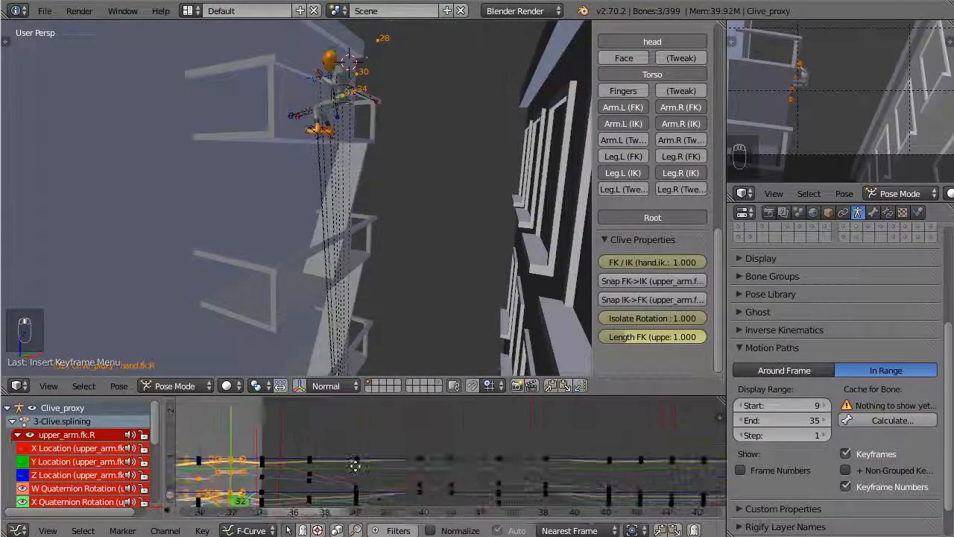
pyautogui.moveTo(462, 465); pyautogui.dragTo(676, 485)
pyautogui.scroll(-1, 632, 457)
pyautogui.press('p')
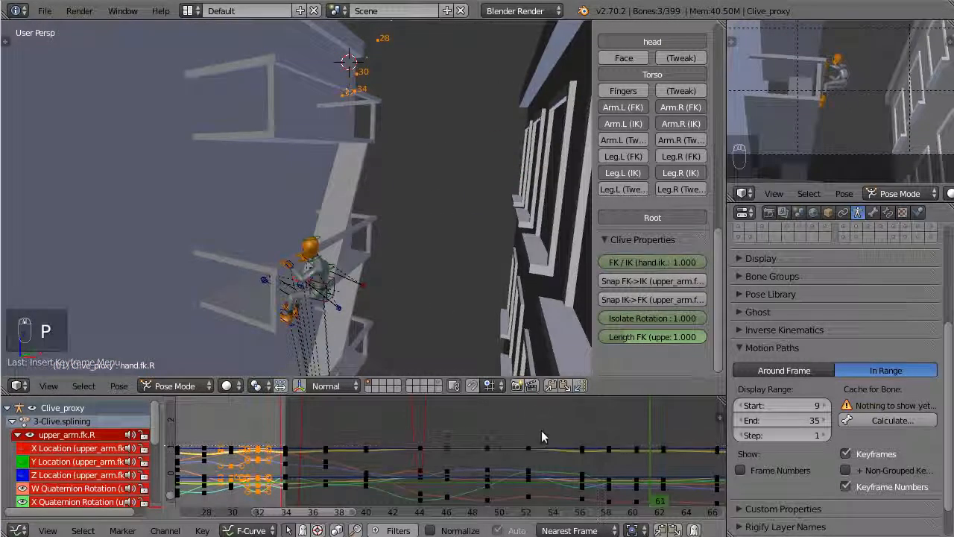
pyautogui.moveTo(542, 432); pyautogui.dragTo(726, 525)
# Step: Keyframe the left arm's FK upper arm, forearm and hand controls at frame 58
pyautogui.moveTo(360, 268); pyautogui.dragTo(396, 218, button='middle')
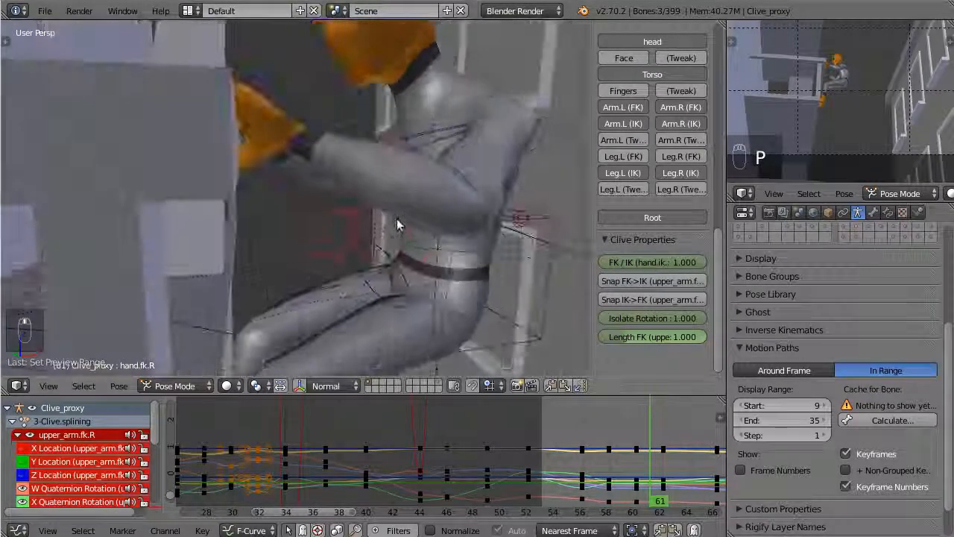
pyautogui.scroll(3, 432, 246)
pyautogui.rightClick(499, 254)
pyautogui.rightClick(495, 259)
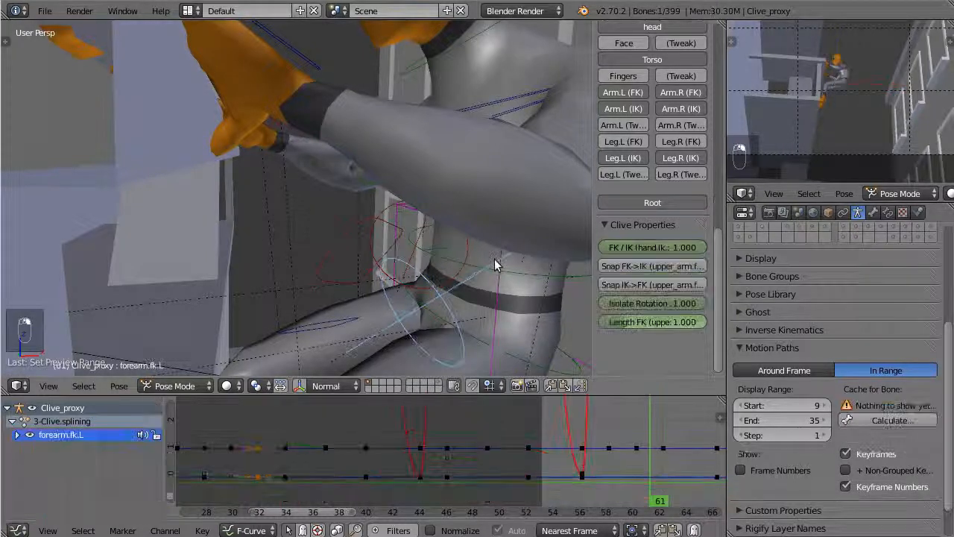
pyautogui.press('z')
pyautogui.keyDown('shift'); pyautogui.rightClick(554, 167); pyautogui.keyUp('shift')
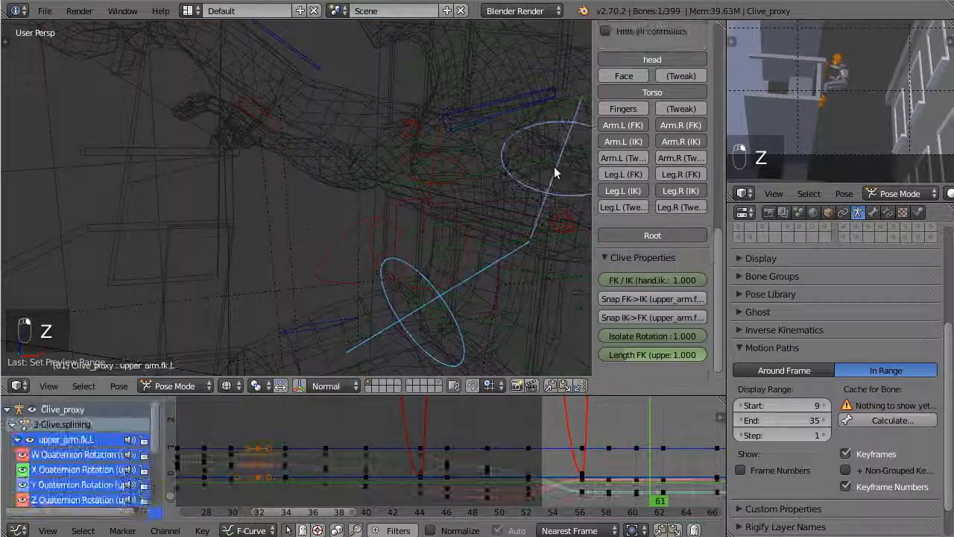
pyautogui.keyDown('shift'); pyautogui.rightClick(351, 321); pyautogui.keyUp('shift')
pyautogui.scroll(-2, 544, 436)
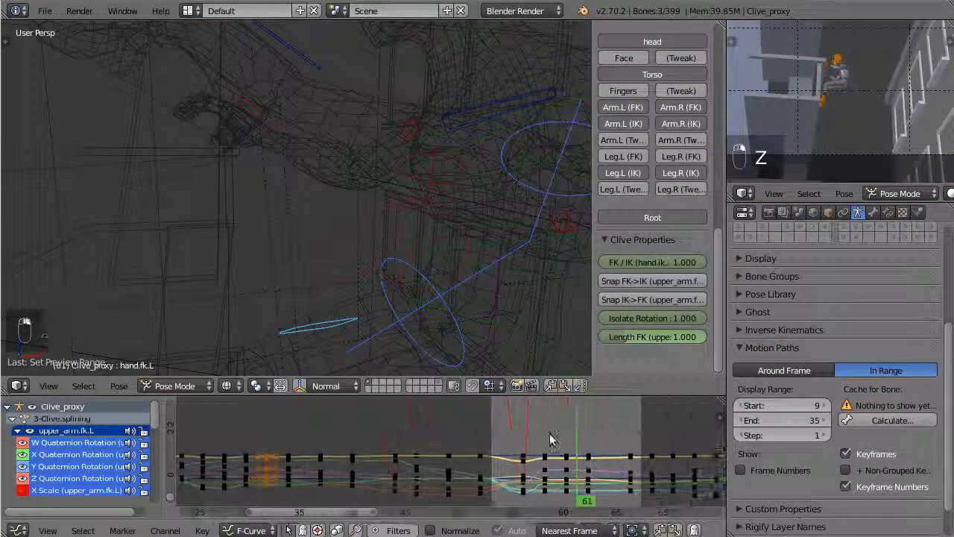
pyautogui.press('z')
pyautogui.moveTo(552, 465); pyautogui.dragTo(534, 462)
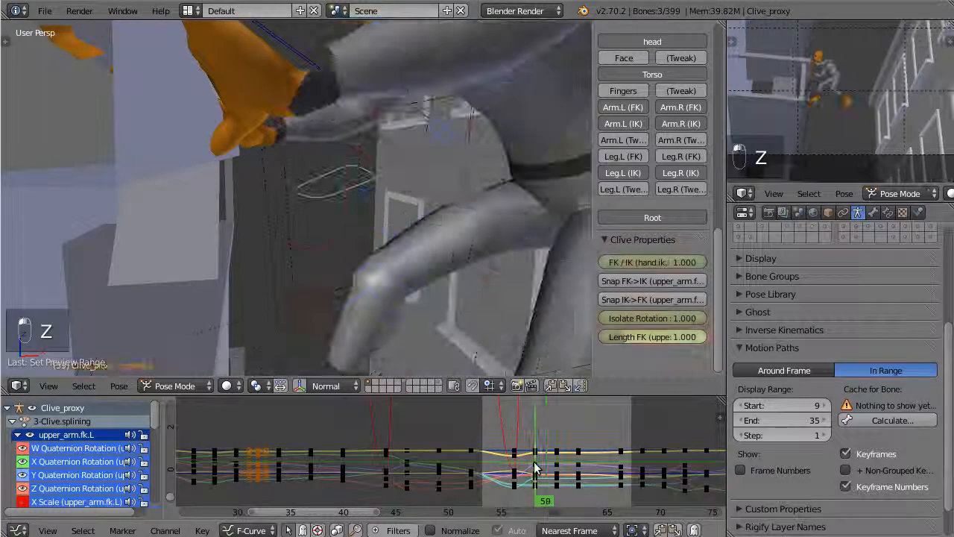
pyautogui.hotkey('alt', 'a')
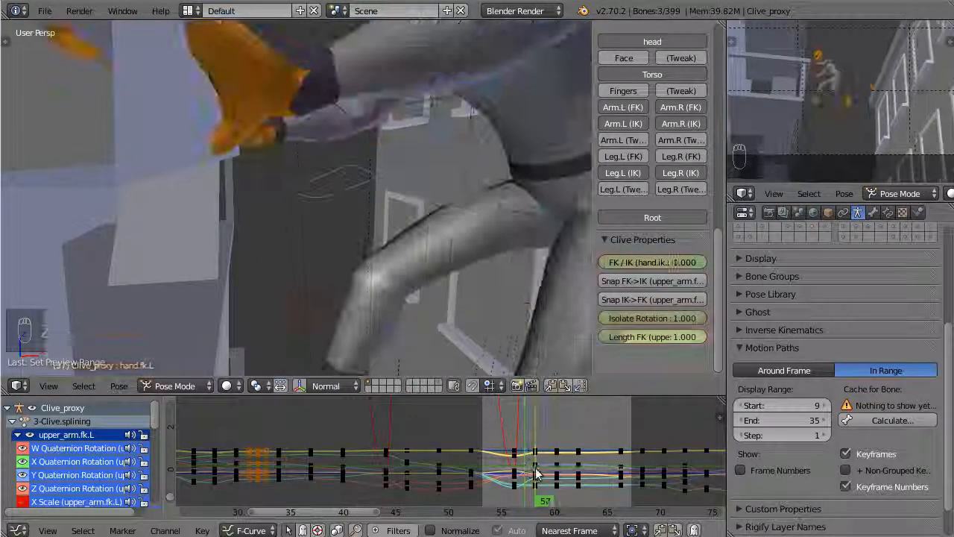
pyautogui.press('Escape')
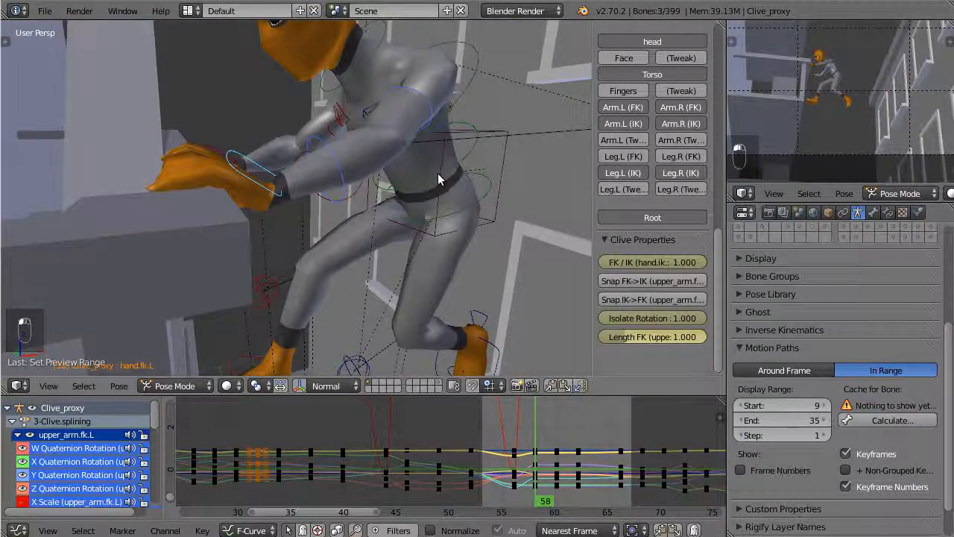
pyautogui.press('i')
pyautogui.click(437, 174)
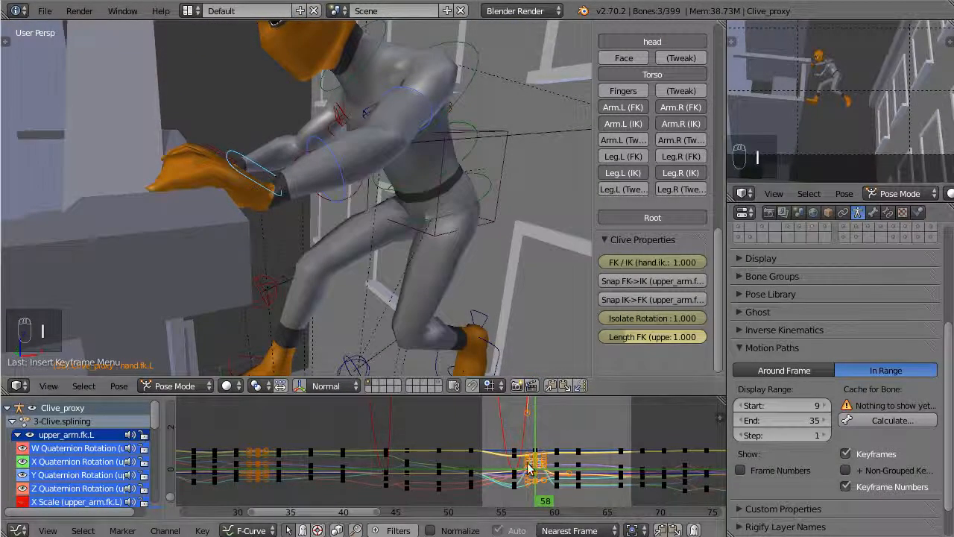
# Step: Go to frame 57 and change the graph editor area to the Dope Sheet
pyautogui.moveTo(522, 459); pyautogui.dragTo(441, 456, button='middle')
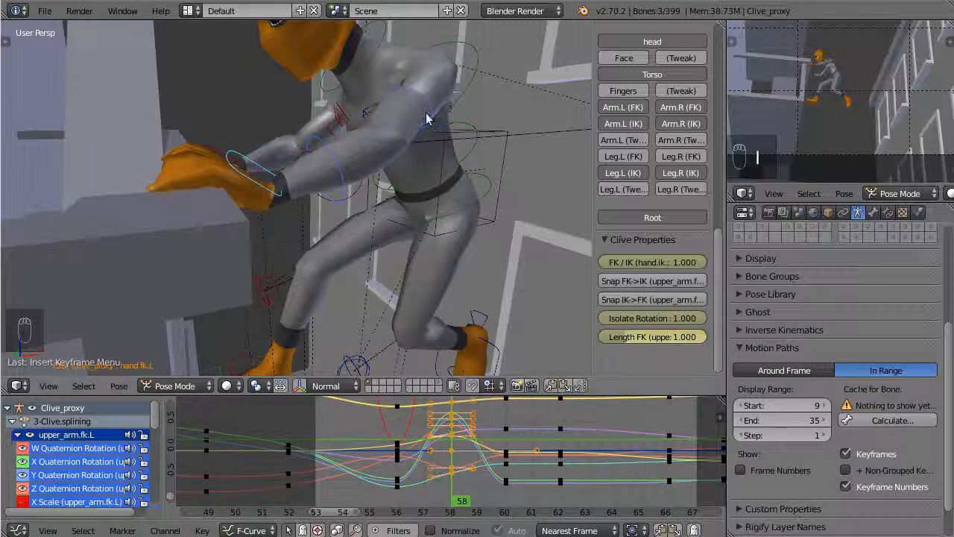
pyautogui.click(420, 458)
pyautogui.moveTo(403, 187); pyautogui.dragTo(480, 134, button='middle')
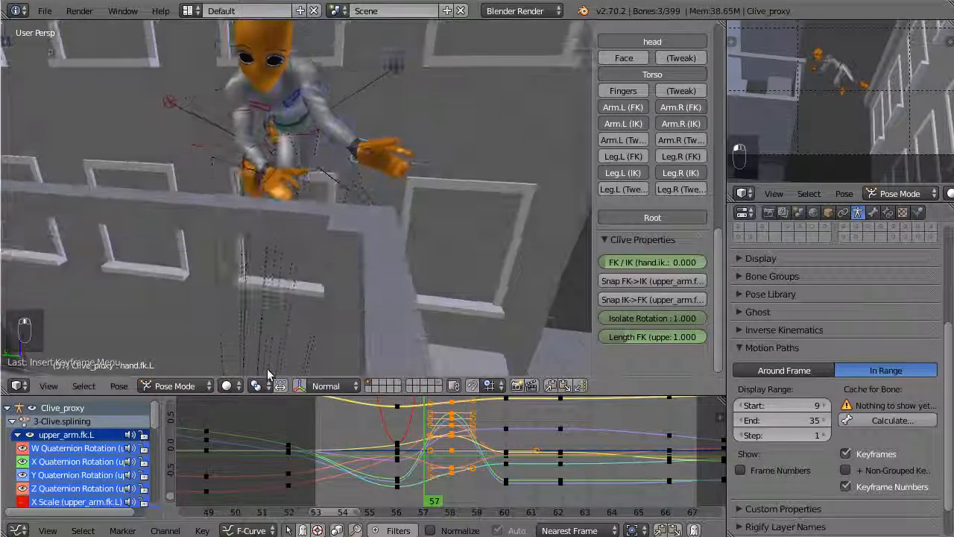
pyautogui.click(16, 529)
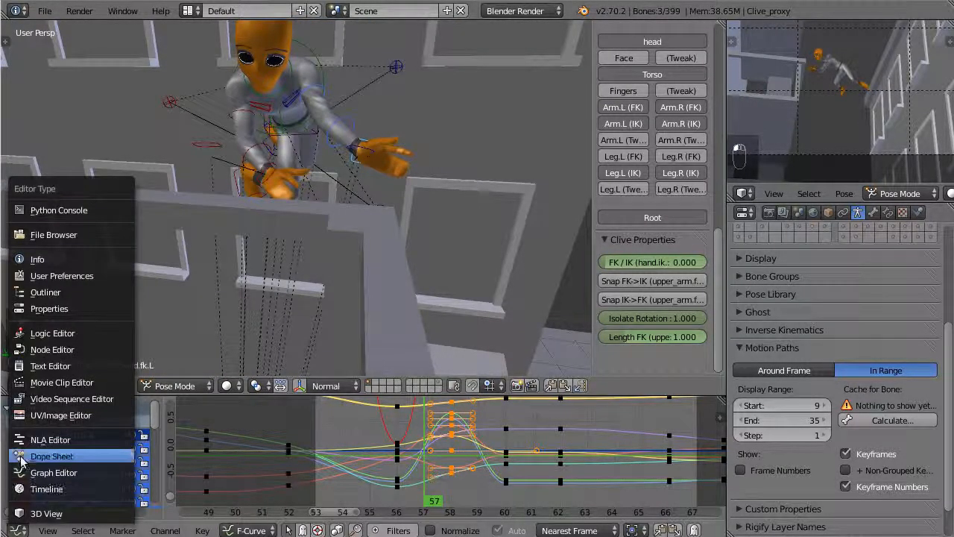
pyautogui.click(41, 462)
# Step: Move the left arm's FK keyframes at frame 56 to frame 53 and scrub the timeline to frame 55
pyautogui.keyDown('ctrl'); pyautogui.moveTo(516, 477); pyautogui.dragTo(489, 479, button='middle'); pyautogui.keyUp('ctrl')
pyautogui.moveTo(514, 478); pyautogui.dragTo(456, 432, button='middle')
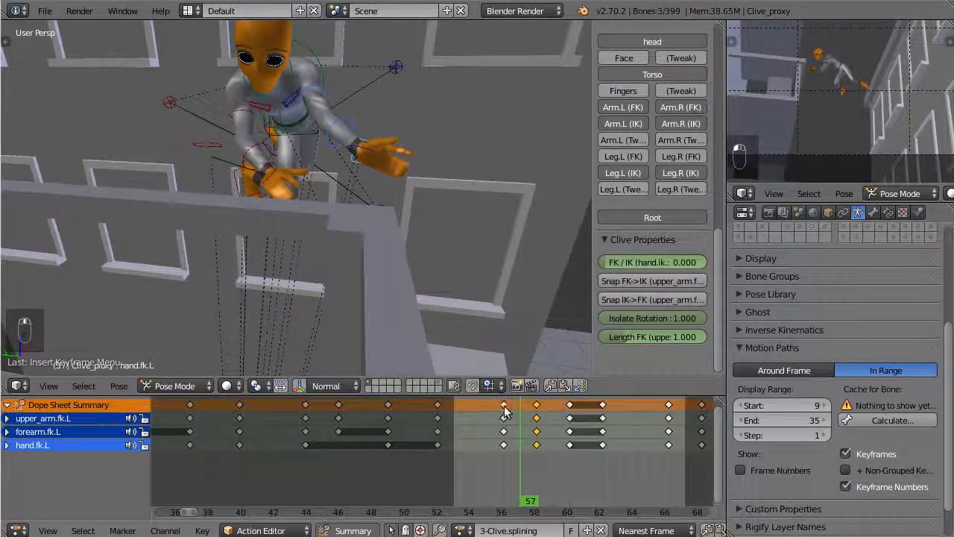
pyautogui.click(504, 407)
pyautogui.press('g')
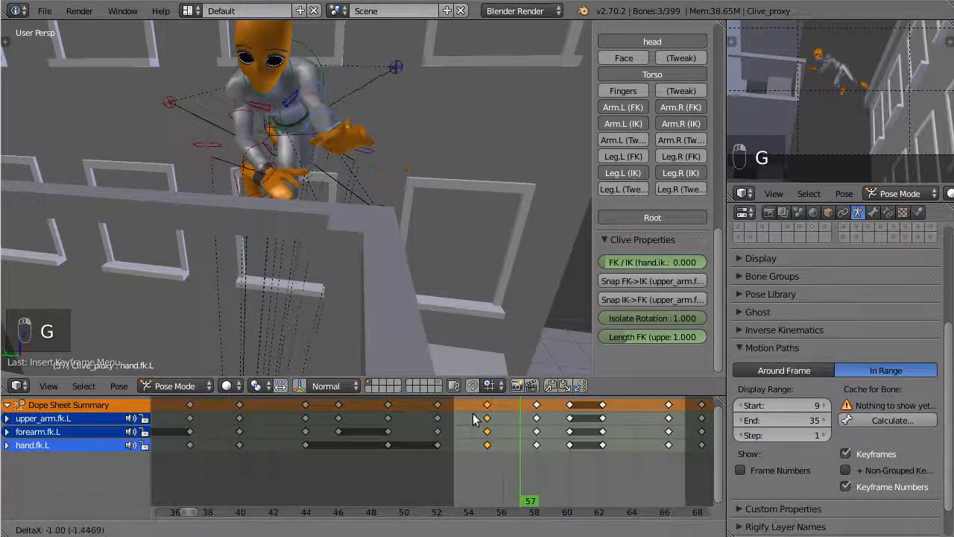
pyautogui.click(454, 416)
pyautogui.moveTo(489, 411); pyautogui.dragTo(479, 418)
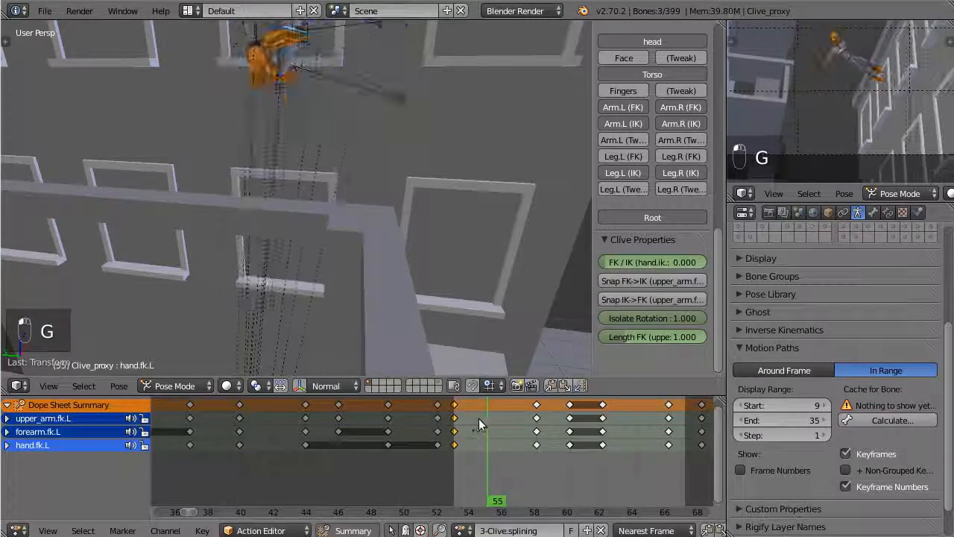
# Step: Go to frame 58 and move the left arm's selected FK keyframes from frame 53 to frame 56
pyautogui.moveTo(445, 320); pyautogui.dragTo(347, 194, button='middle')
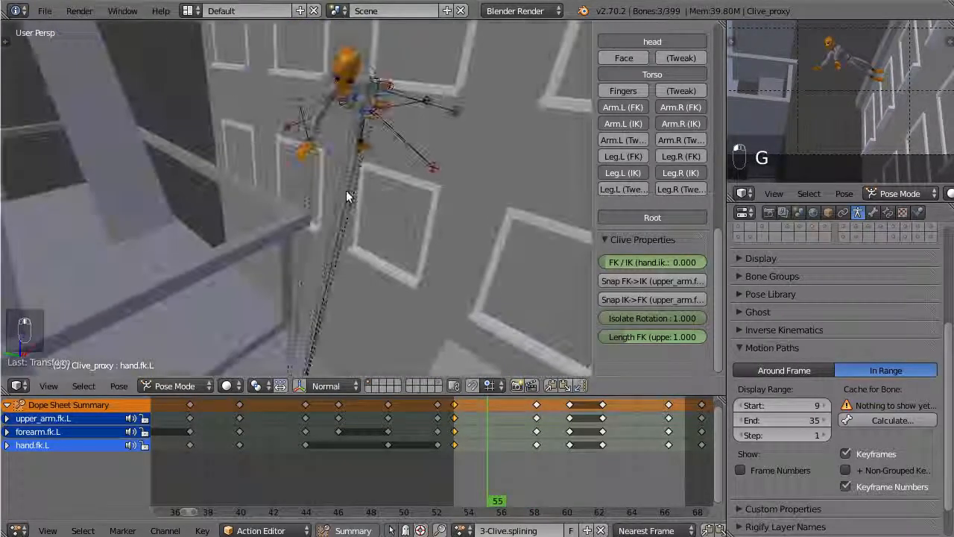
pyautogui.click(469, 422)
pyautogui.moveTo(469, 420); pyautogui.dragTo(535, 424)
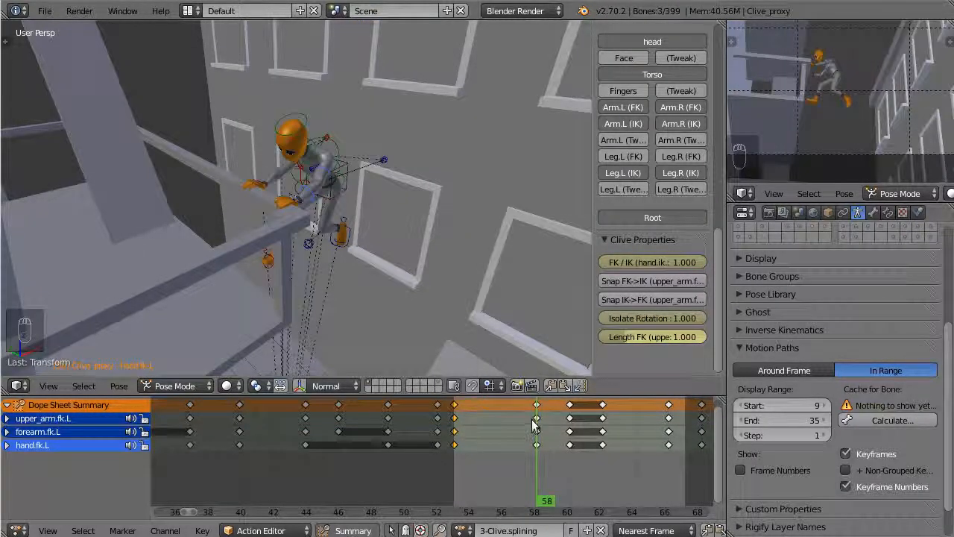
pyautogui.scroll(2, 497, 406)
pyautogui.press('g')
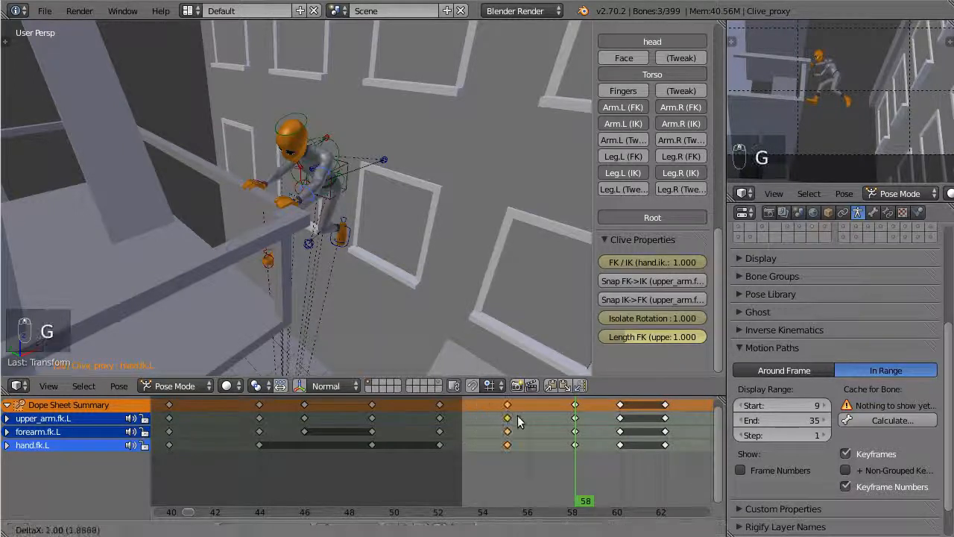
pyautogui.click(545, 418)
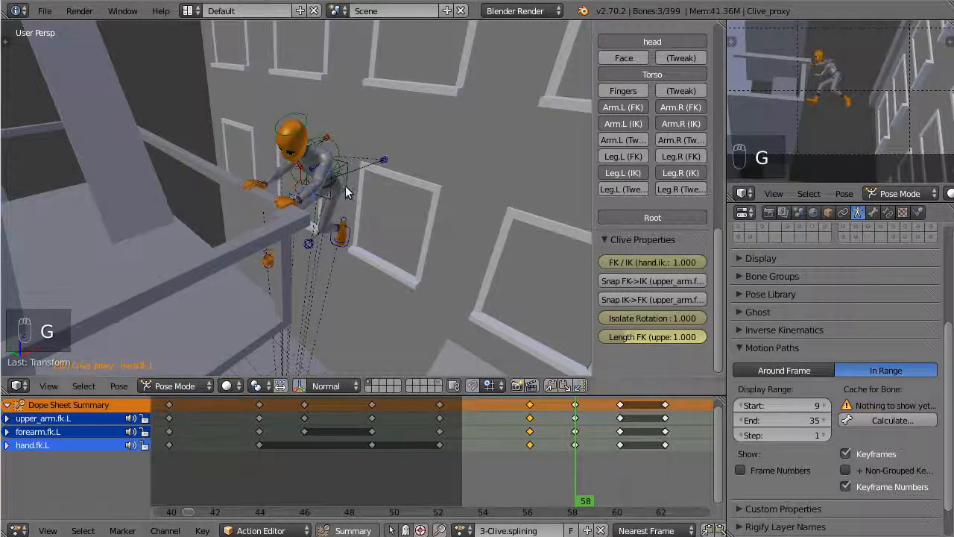
# Step: Select the left upper arm FK control and examine the arm pose at frame 58 from several angles
pyautogui.scroll(3, 339, 168)
pyautogui.rightClick(345, 152)
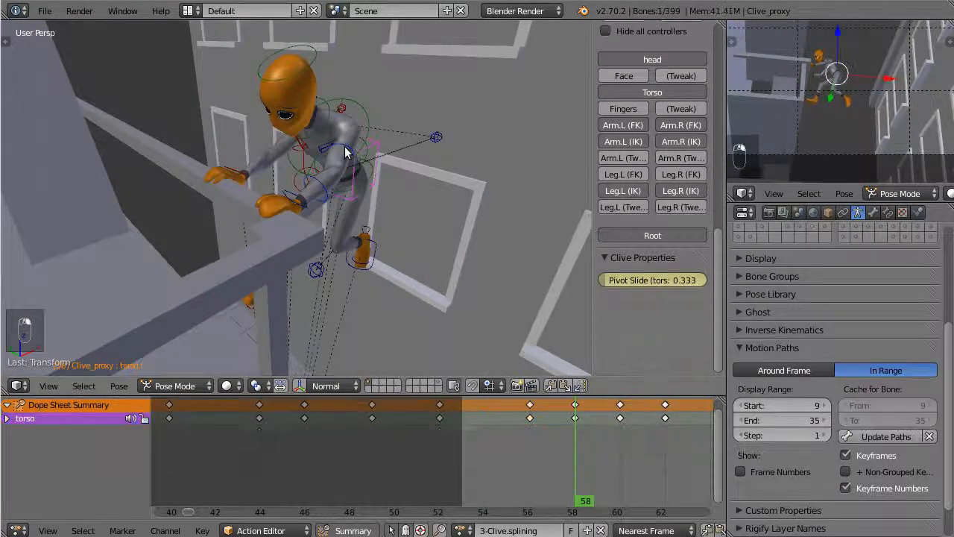
pyautogui.rightClick(347, 153)
pyautogui.rightClick(347, 153)
pyautogui.scroll(-2, 352, 152)
pyautogui.moveTo(353, 149); pyautogui.dragTo(331, 181, button='middle')
pyautogui.moveTo(385, 206); pyautogui.dragTo(309, 202, button='middle')
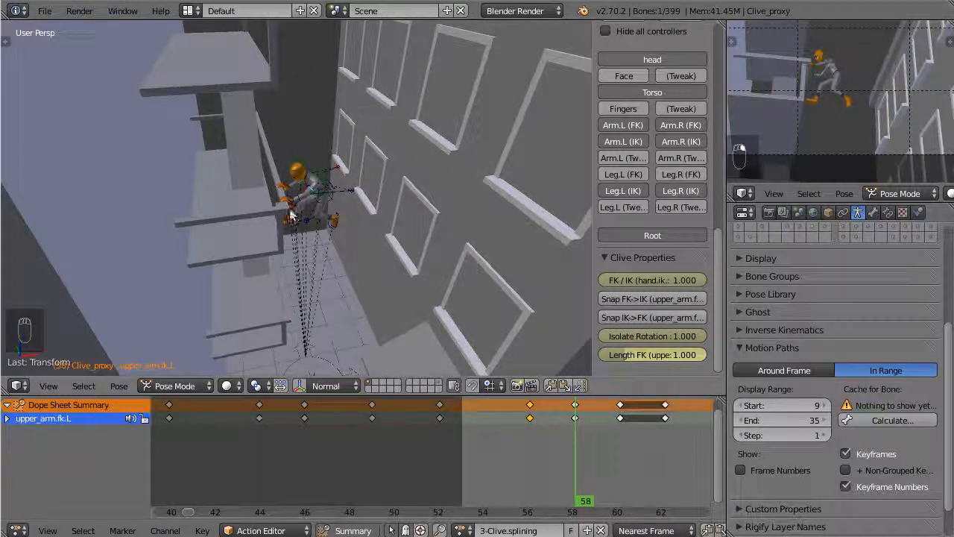
pyautogui.moveTo(300, 234); pyautogui.dragTo(287, 201, button='middle')
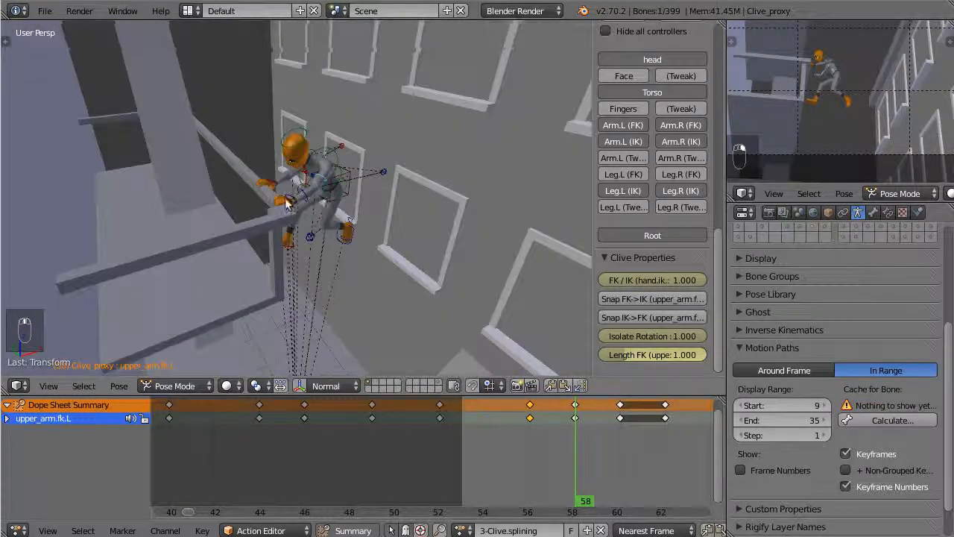
pyautogui.moveTo(358, 220); pyautogui.dragTo(358, 185, button='middle')
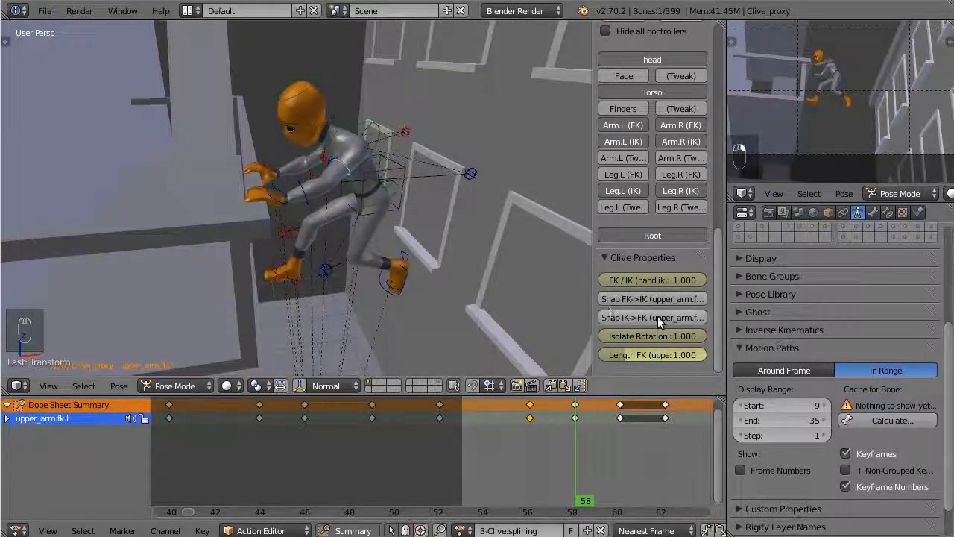
# Step: Select the left hand FK control and compare the arm pose at frames 57 and 58
pyautogui.moveTo(354, 246); pyautogui.dragTo(268, 183, button='middle')
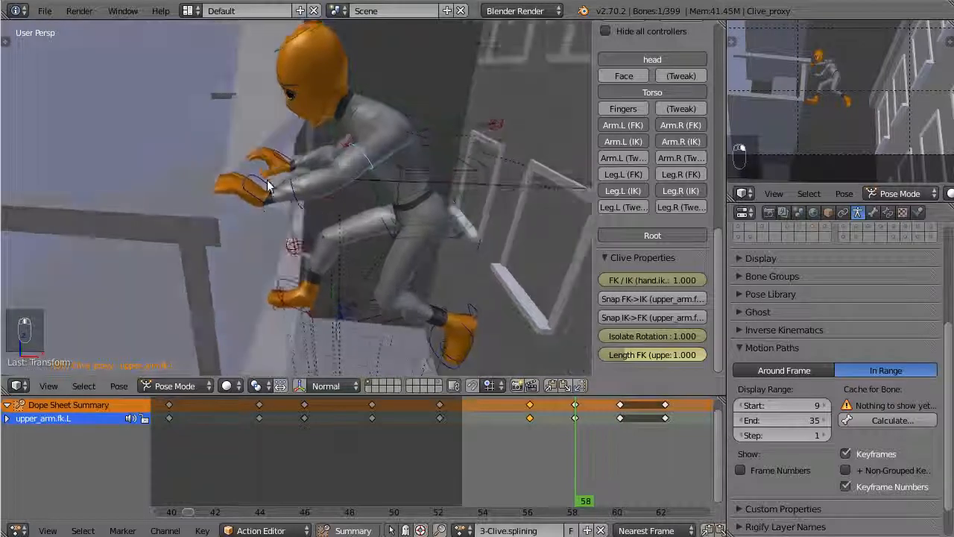
pyautogui.scroll(-3, 347, 212)
pyautogui.moveTo(347, 212); pyautogui.dragTo(360, 212, button='middle')
pyautogui.scroll(4, 359, 212)
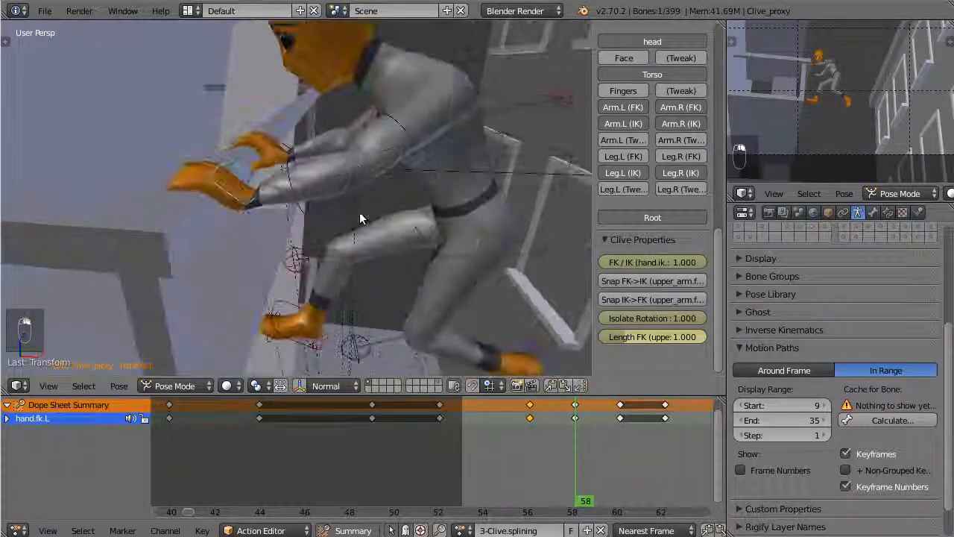
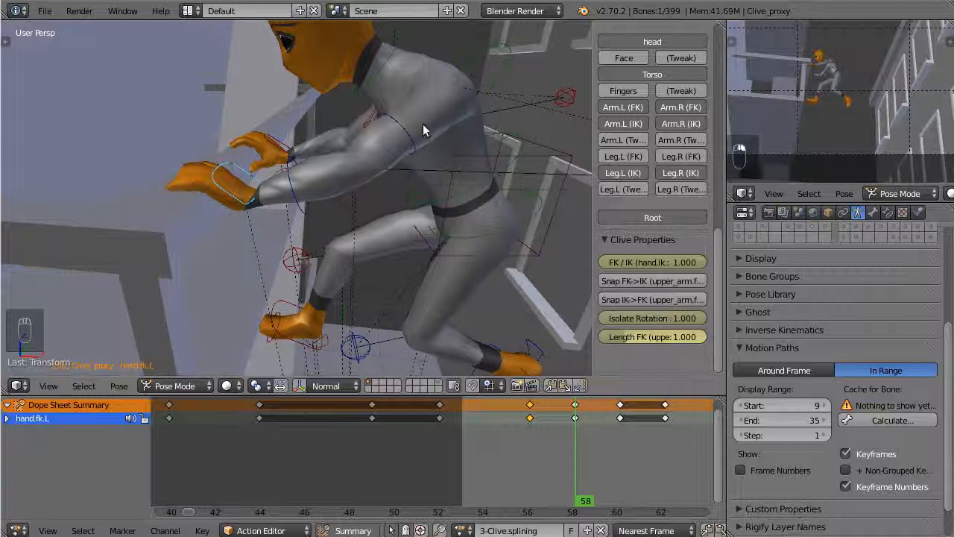
pyautogui.click(557, 429)
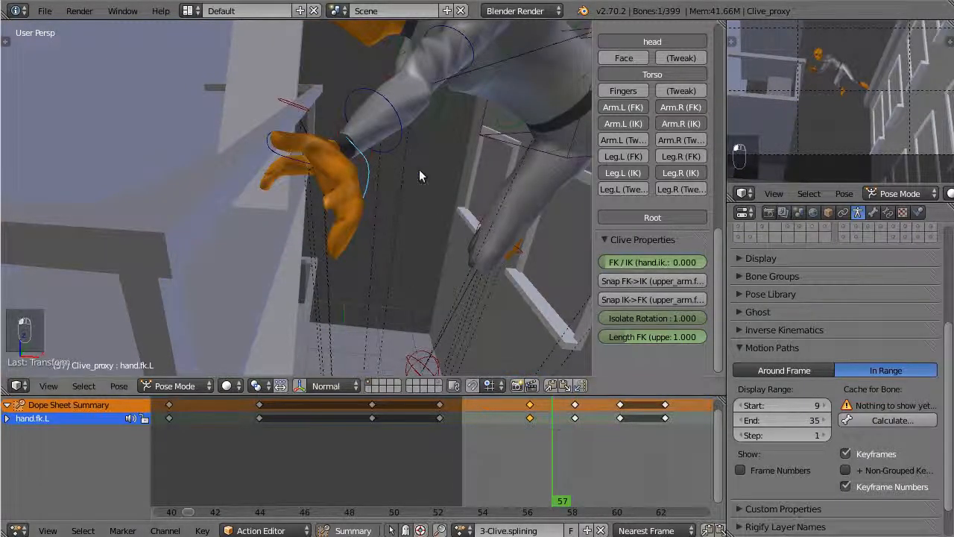
pyautogui.click(574, 429)
# Step: Select the left upper arm FK control at frame 58 and rotate it 180° about the global Z axis
pyautogui.rightClick(403, 128)
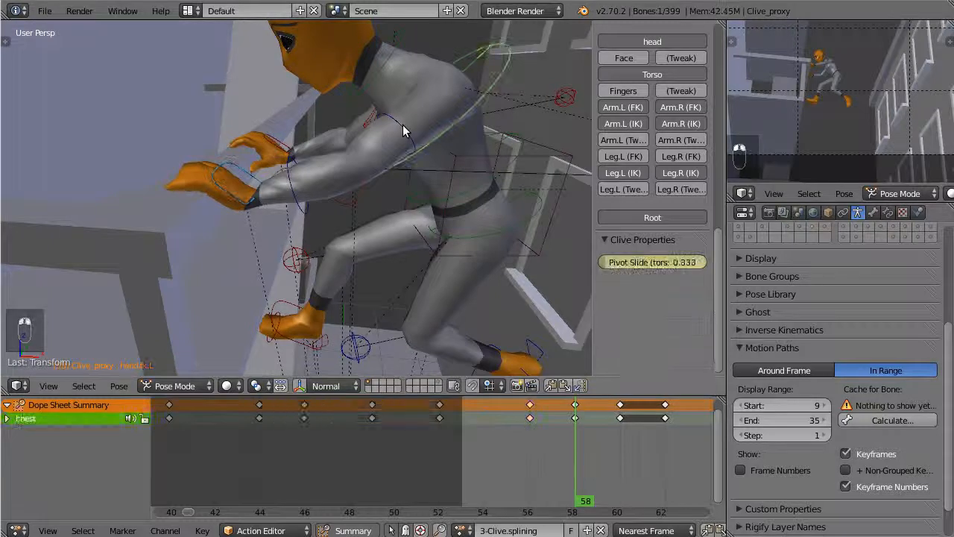
pyautogui.rightClick(402, 134)
pyautogui.rightClick(402, 131)
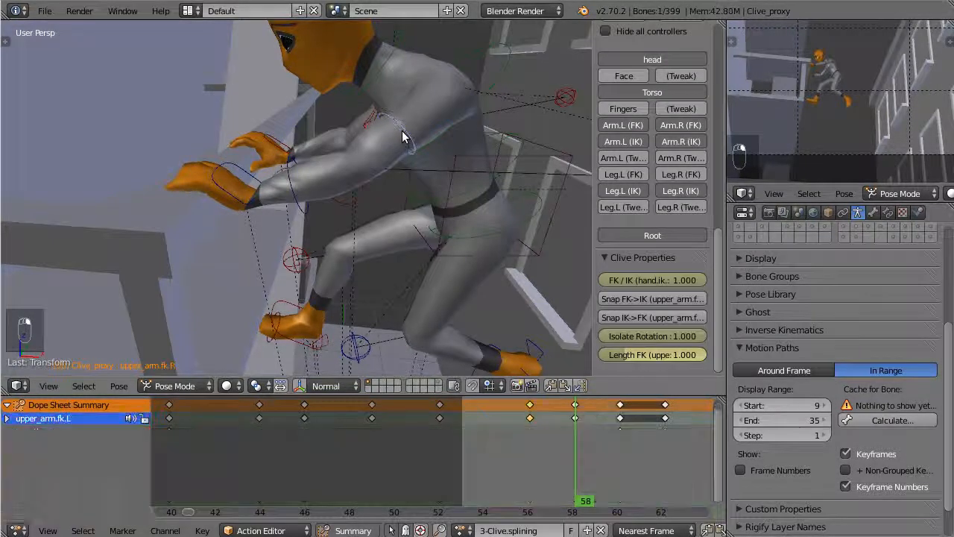
pyautogui.moveTo(404, 129); pyautogui.dragTo(308, 167, button='middle')
pyautogui.scroll(-5, 408, 186)
pyautogui.moveTo(430, 46); pyautogui.dragTo(418, 200, button='middle')
pyautogui.scroll(3, 418, 199)
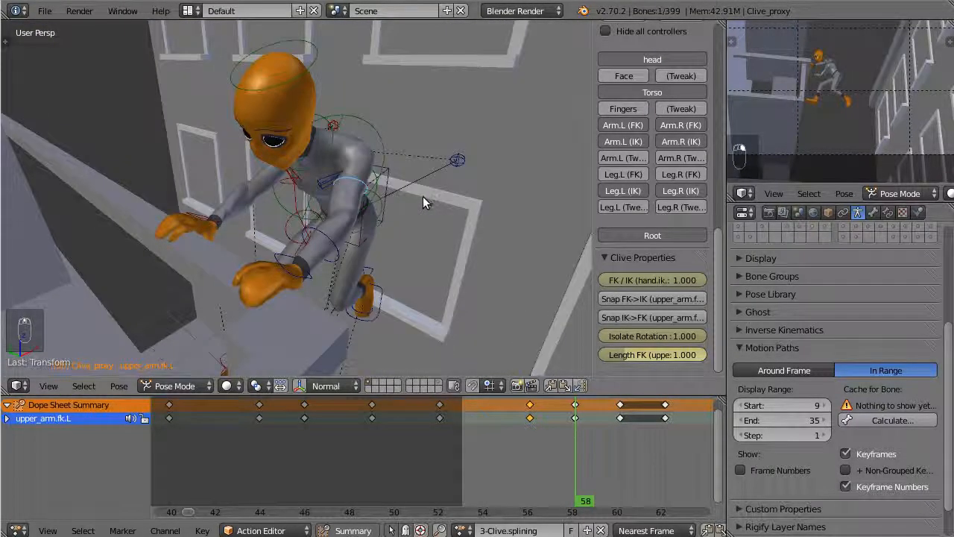
pyautogui.write('r180')
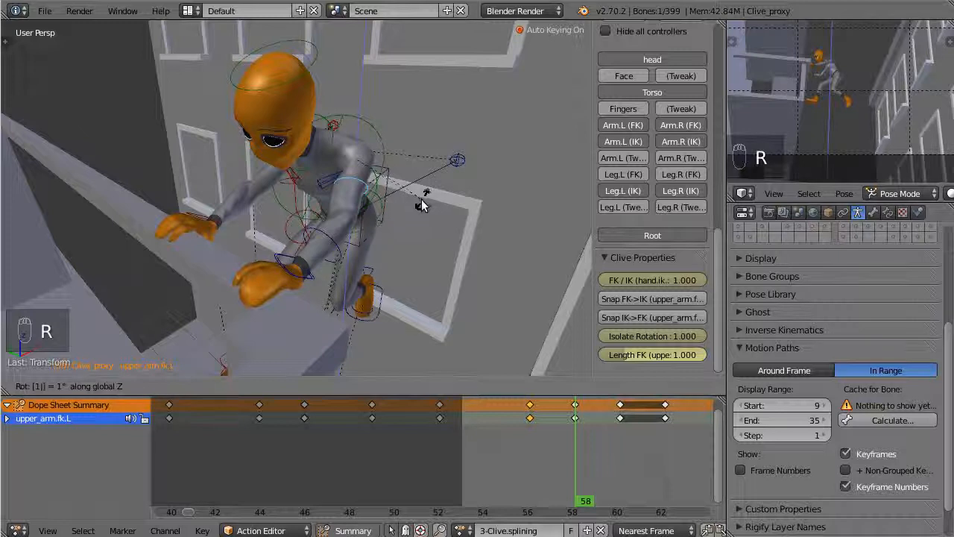
pyautogui.click(419, 207)
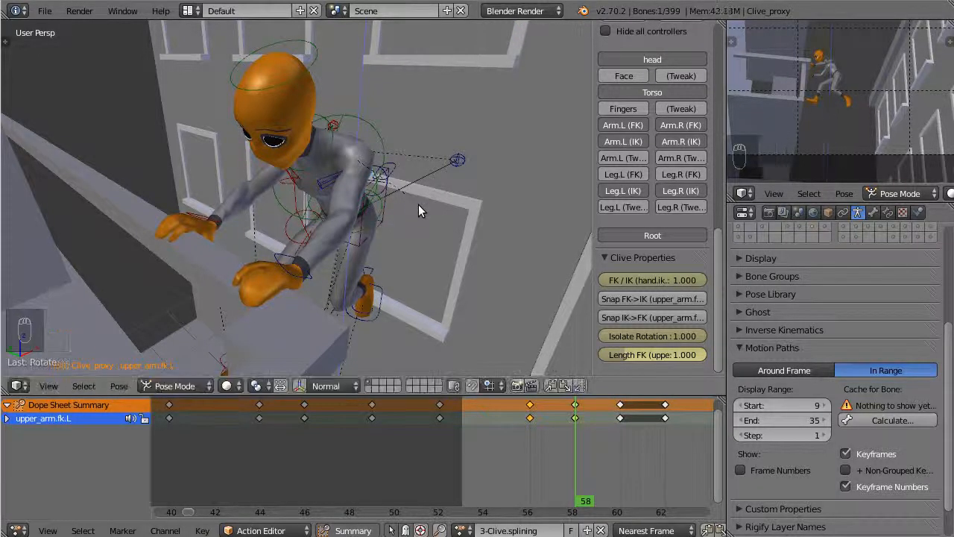
# Step: Turn the left upper arm FK control back with another 180° rotation about the global Z axis
pyautogui.moveTo(420, 195)
pyautogui.mouseDown(button='middle')
pyautogui.moveTo(447, 202)
pyautogui.moveTo(419, 197)
pyautogui.mouseUp(button='middle')
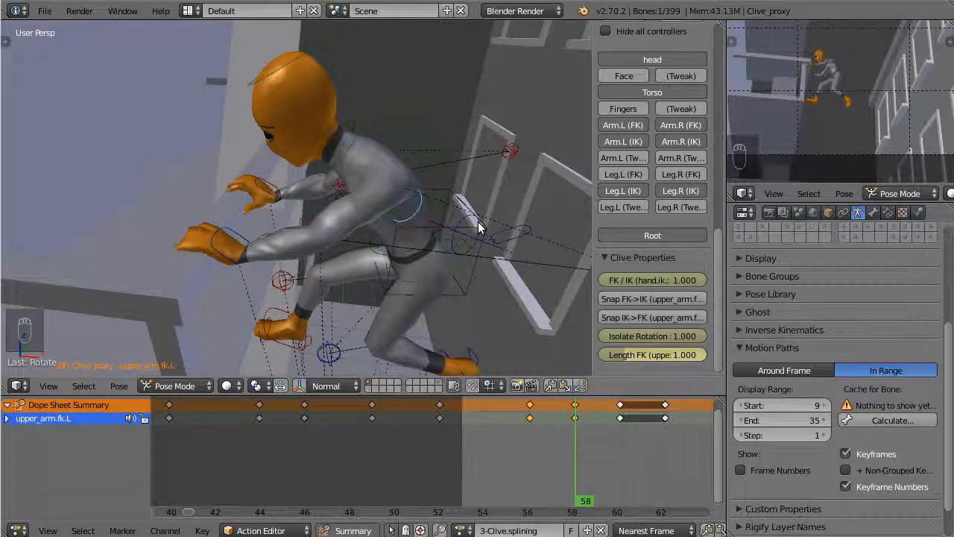
pyautogui.write('rz')
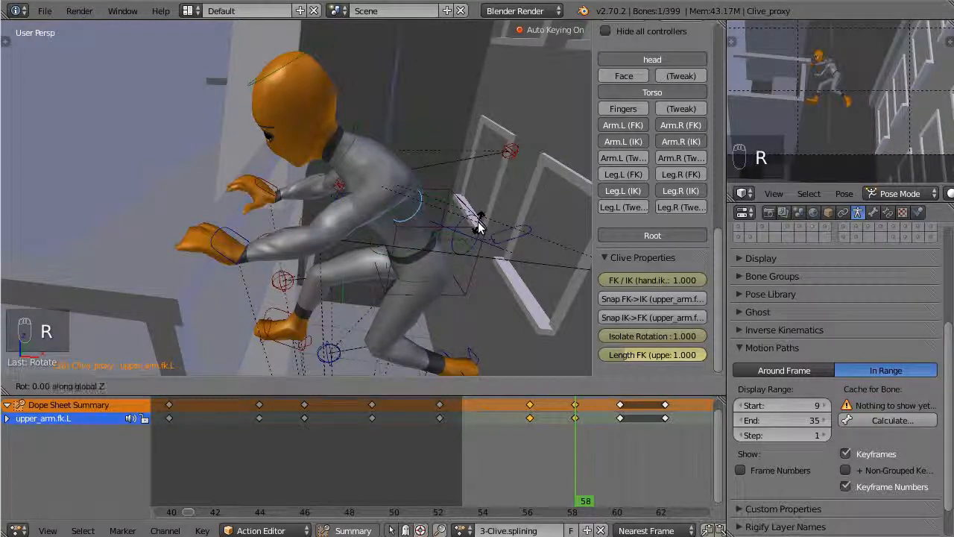
pyautogui.write('180')
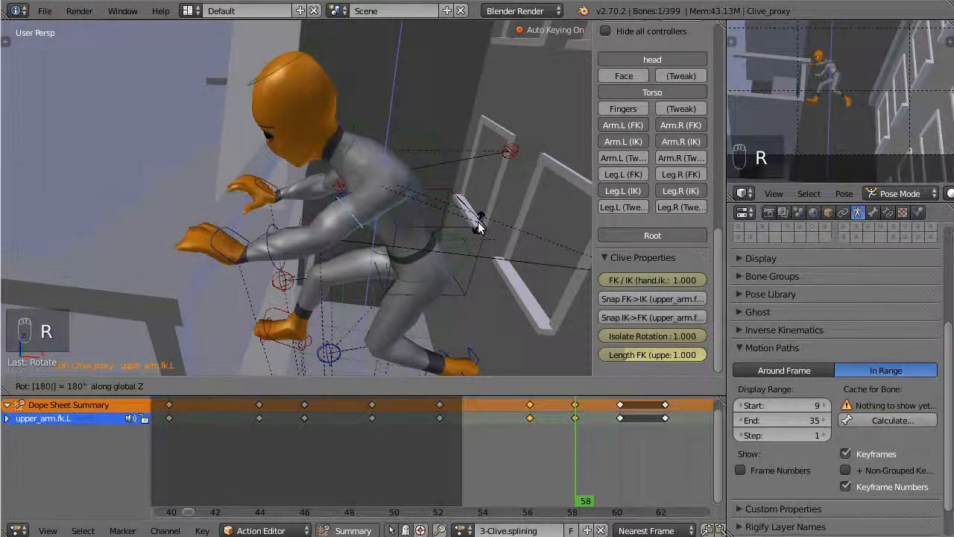
pyautogui.press('Return')
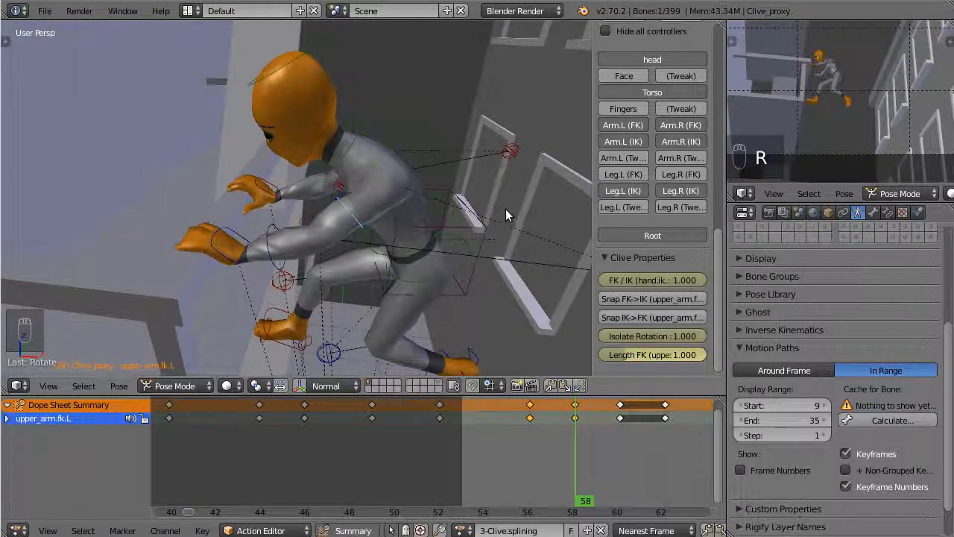
# Step: Move the left upper arm's FK keyframe from frame 56 to frame 54 and check the pose at frame 55
pyautogui.moveTo(284, 216); pyautogui.dragTo(382, 202, button='middle')
pyautogui.click(550, 441)
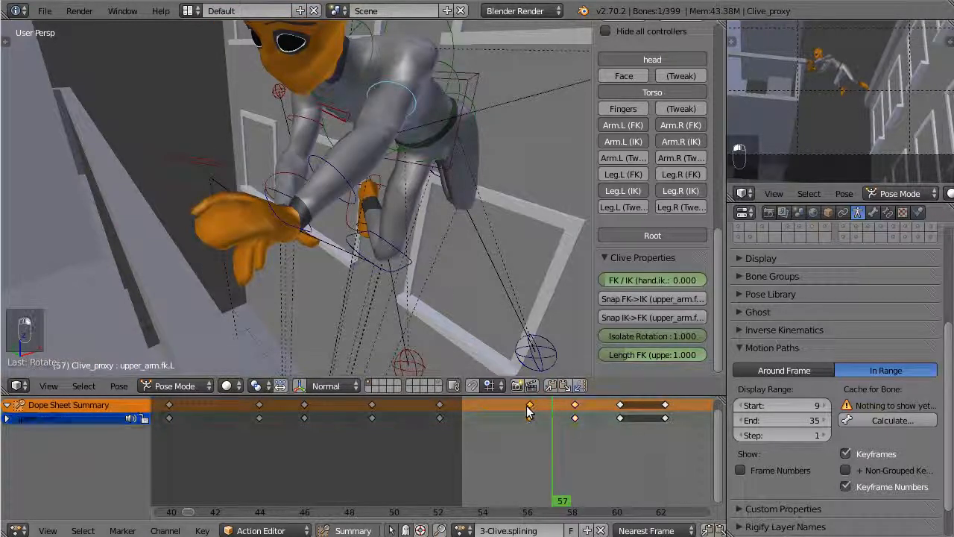
pyautogui.press('g')
pyautogui.click(484, 414)
pyautogui.click(509, 420)
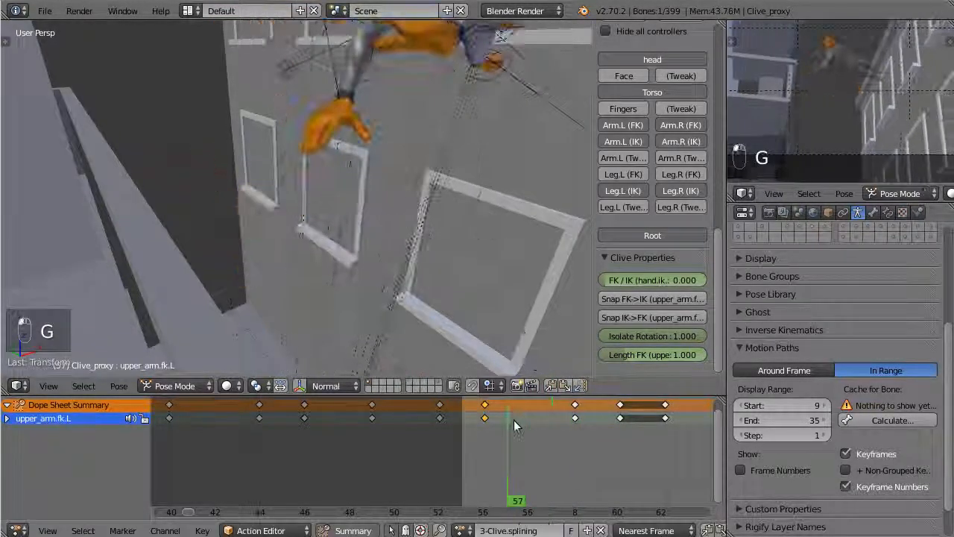
pyautogui.moveTo(423, 261); pyautogui.dragTo(451, 255, button='middle')
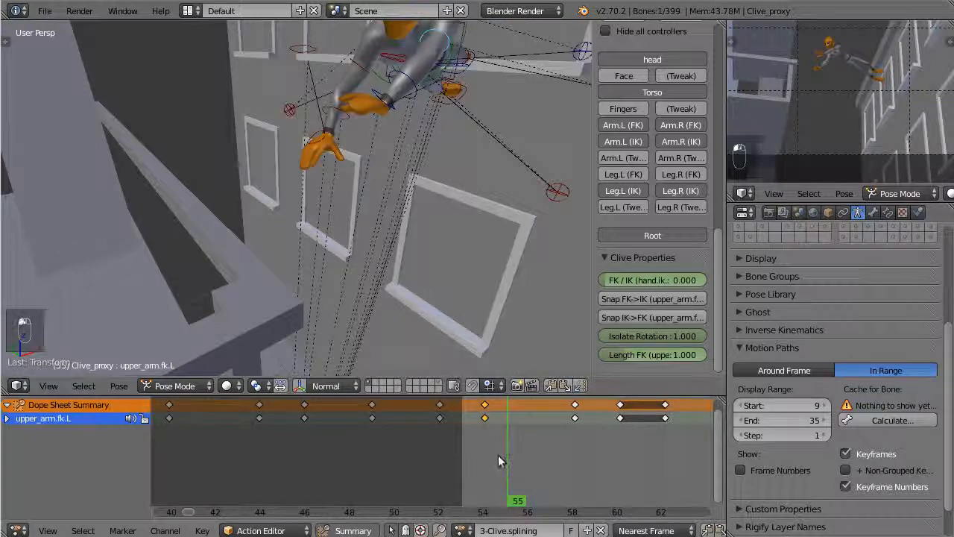
# Step: Go to frame 58 and move the left upper arm's FK keyframe back to frame 56
pyautogui.moveTo(498, 455); pyautogui.dragTo(573, 453)
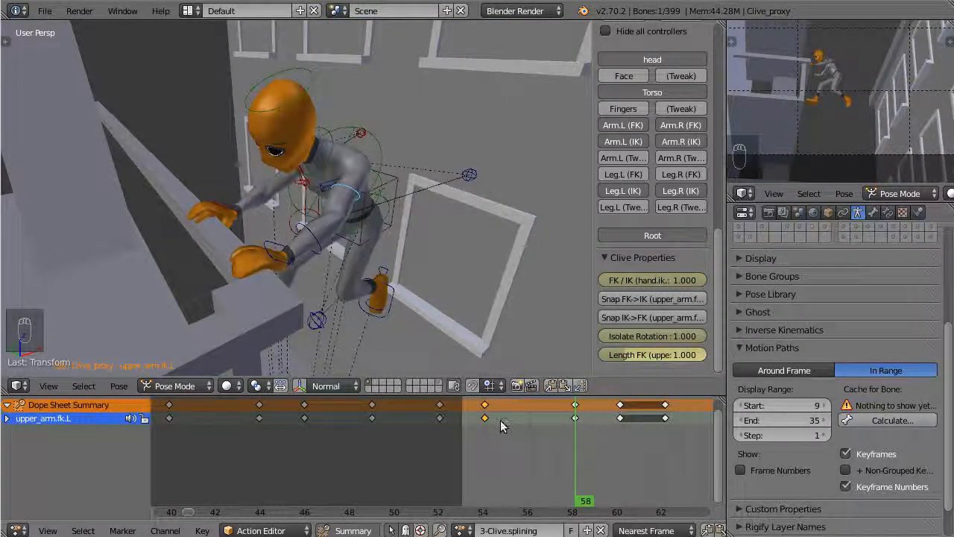
pyautogui.press('g')
pyautogui.click(546, 431)
pyautogui.scroll(-5, 409, 255)
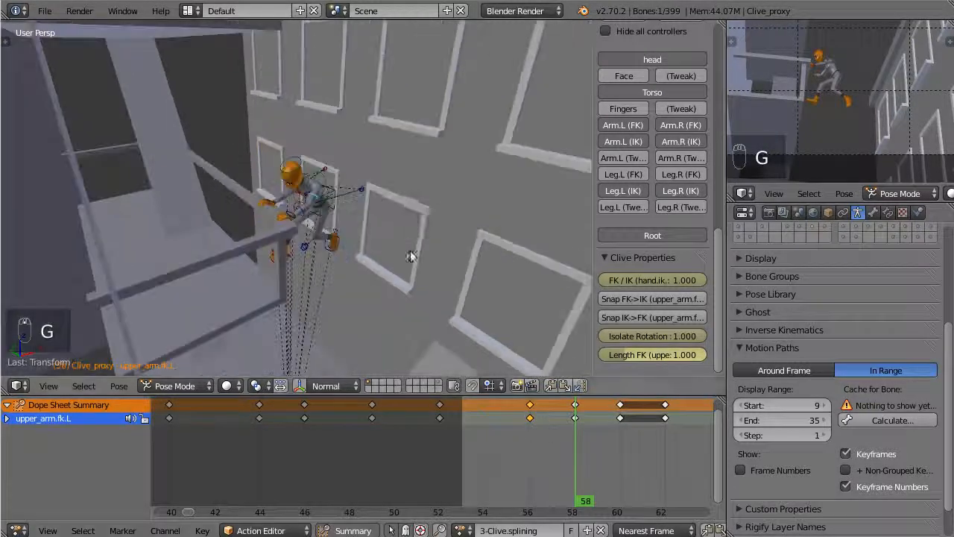
pyautogui.moveTo(409, 255); pyautogui.dragTo(343, 205, button='middle')
pyautogui.scroll(4, 314, 186)
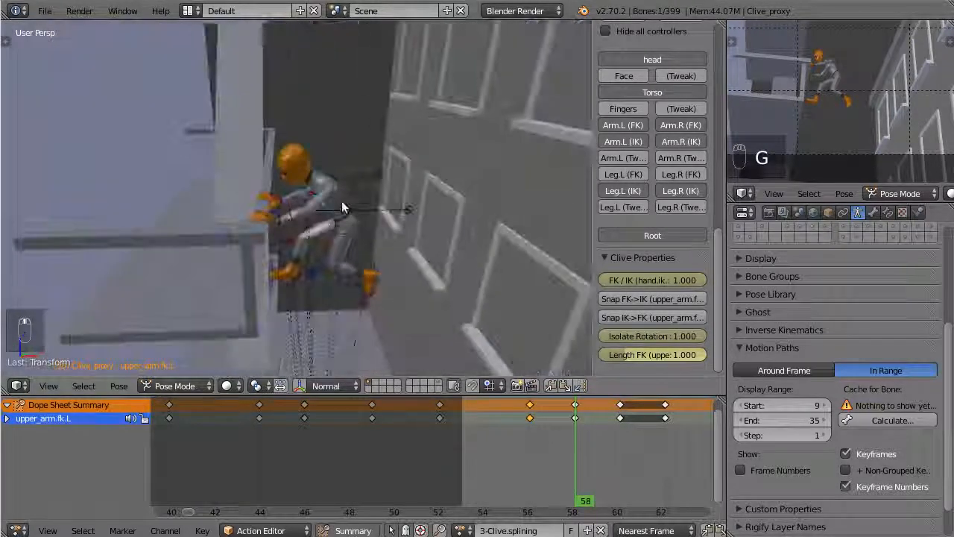
pyautogui.scroll(-3, 258, 209)
pyautogui.moveTo(258, 209); pyautogui.dragTo(307, 182, button='middle')
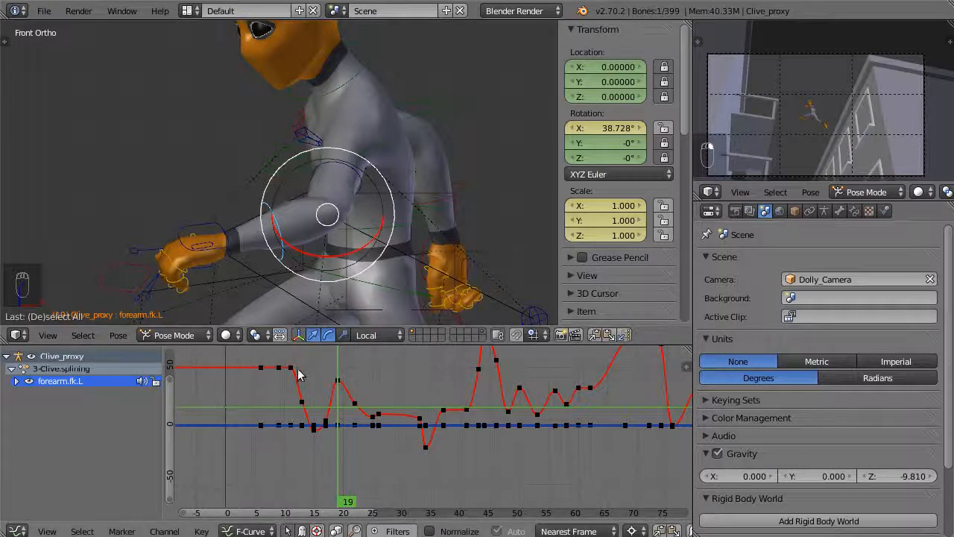
# Step: Select the left upper arm and forearm FK controls together and examine their rotation curves in the Graph Editor
pyautogui.moveTo(443, 421); pyautogui.dragTo(443, 452, button='middle')
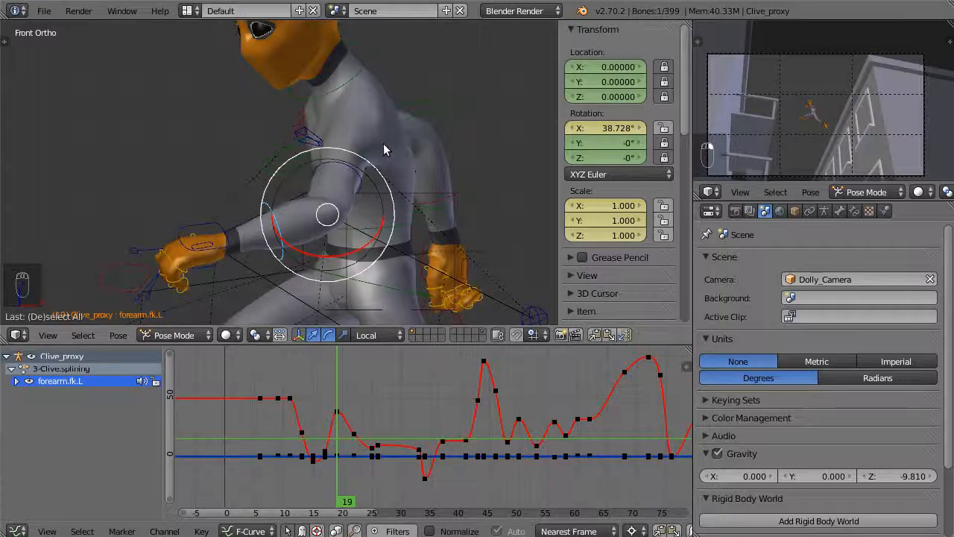
pyautogui.rightClick(345, 171)
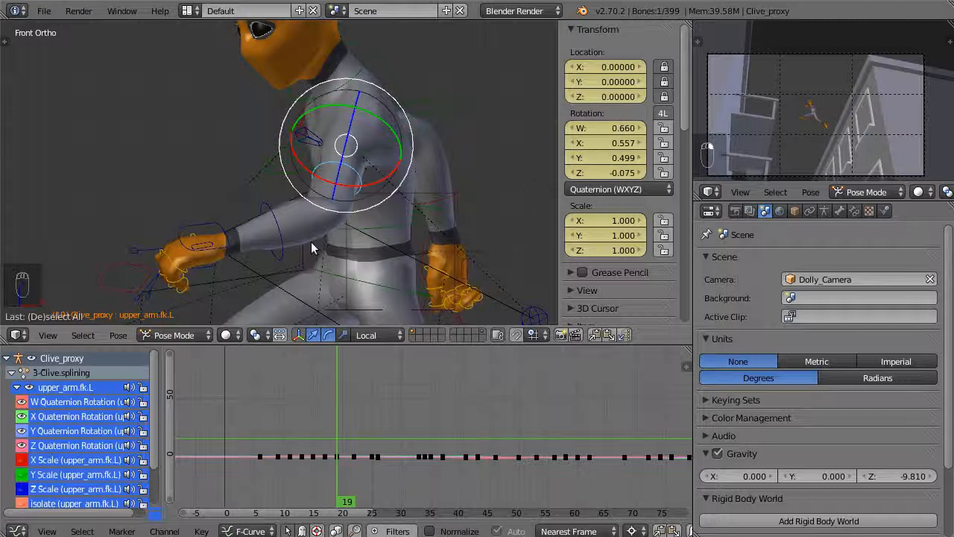
pyautogui.keyDown('shift'); pyautogui.rightClick(274, 221); pyautogui.keyUp('shift')
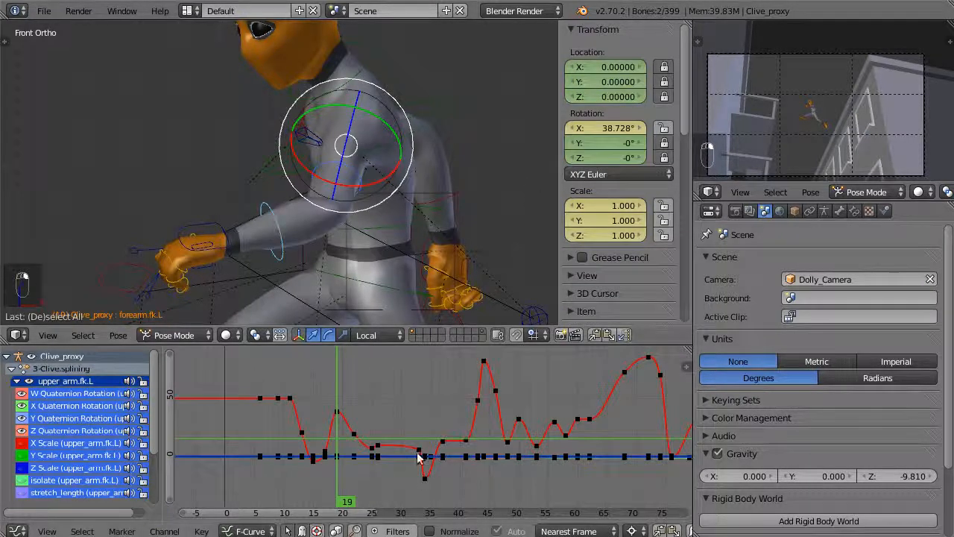
pyautogui.press('Home')
pyautogui.keyDown('ctrl'); pyautogui.moveTo(423, 412); pyautogui.dragTo(404, 459, button='middle'); pyautogui.keyUp('ctrl')
pyautogui.keyDown('ctrl'); pyautogui.moveTo(377, 519); pyautogui.dragTo(362, 375, button='middle'); pyautogui.keyUp('ctrl')
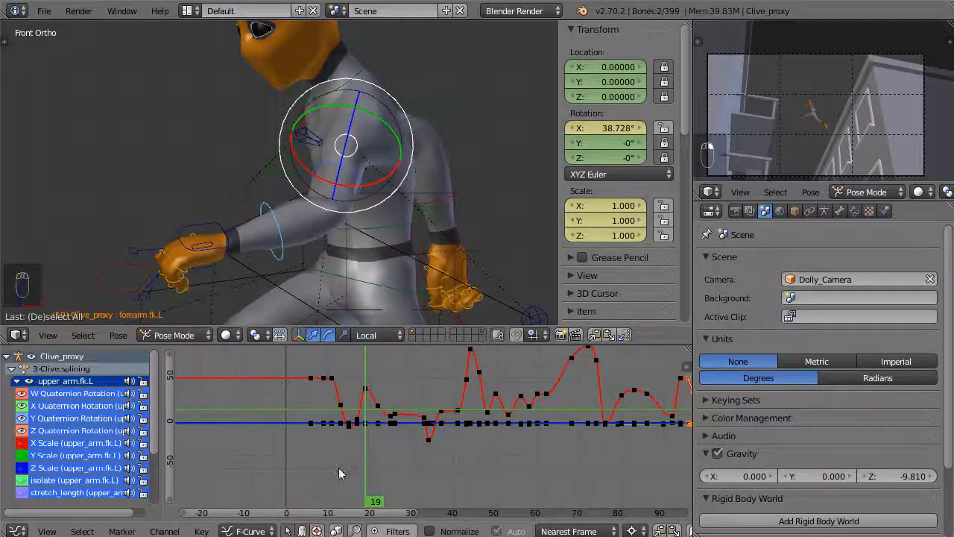
pyautogui.keyDown('ctrl'); pyautogui.moveTo(338, 456); pyautogui.dragTo(384, 416, button='middle'); pyautogui.keyUp('ctrl')
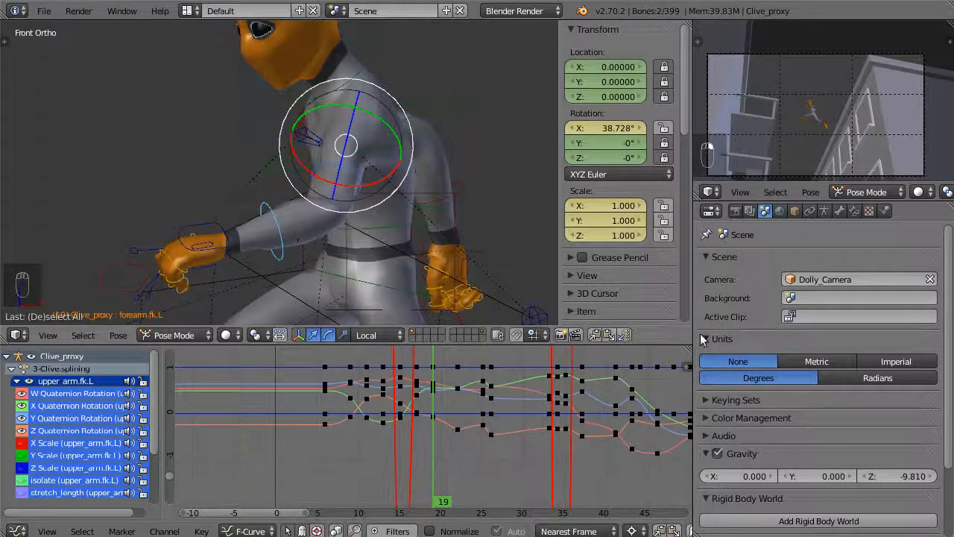
# Step: Set the scene's rotation units to radians and view the selected arm controls' curves on the common scale
pyautogui.click(886, 382)
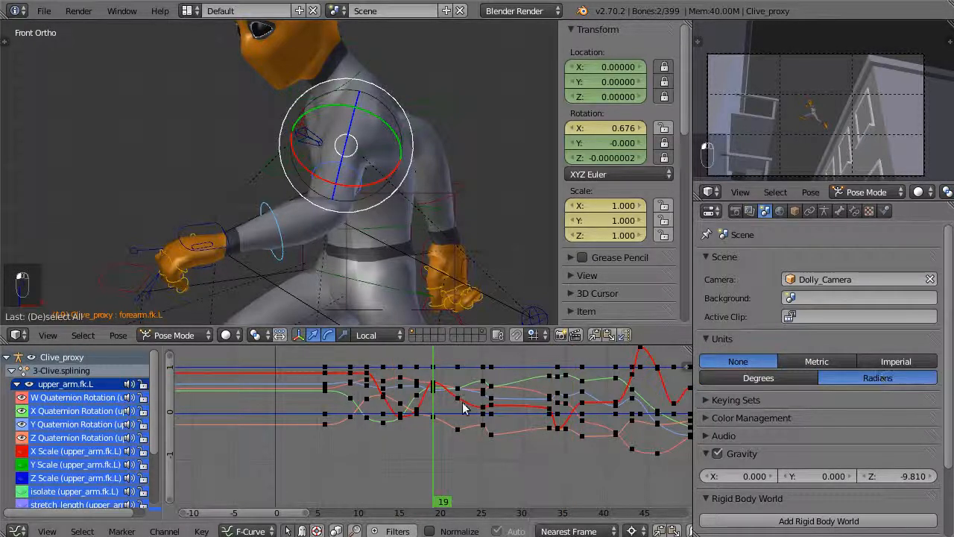
pyautogui.scroll(-5, 470, 405)
pyautogui.moveTo(478, 400); pyautogui.dragTo(414, 400, button='middle')
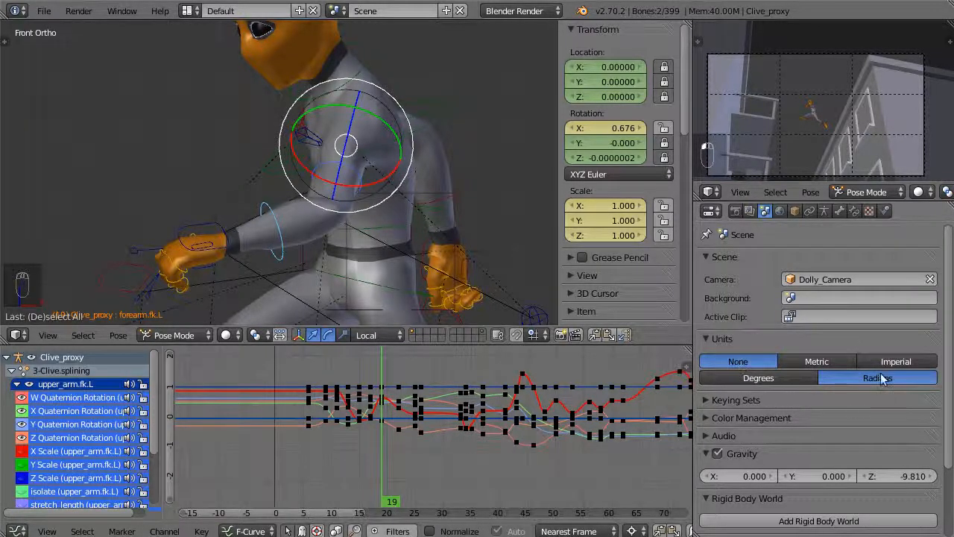
# Step: Set the scene's rotation units to degrees and turn on curve normalization for the selected arm controls
pyautogui.scroll(3, 347, 450)
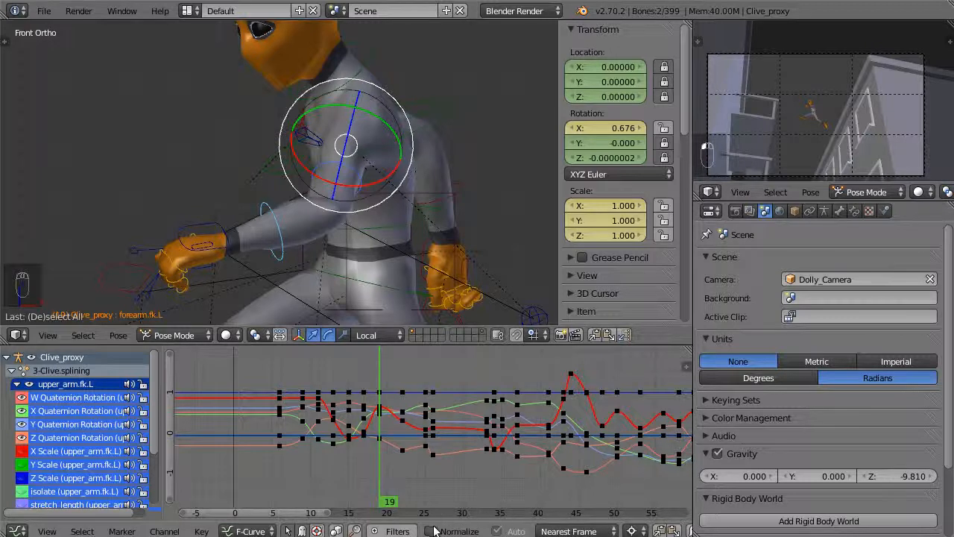
pyautogui.click(776, 380)
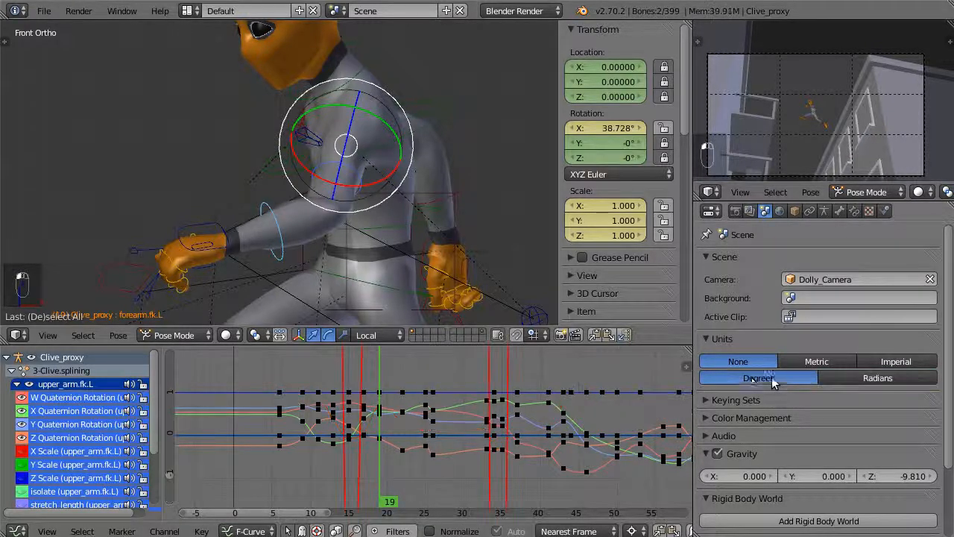
pyautogui.click(429, 531)
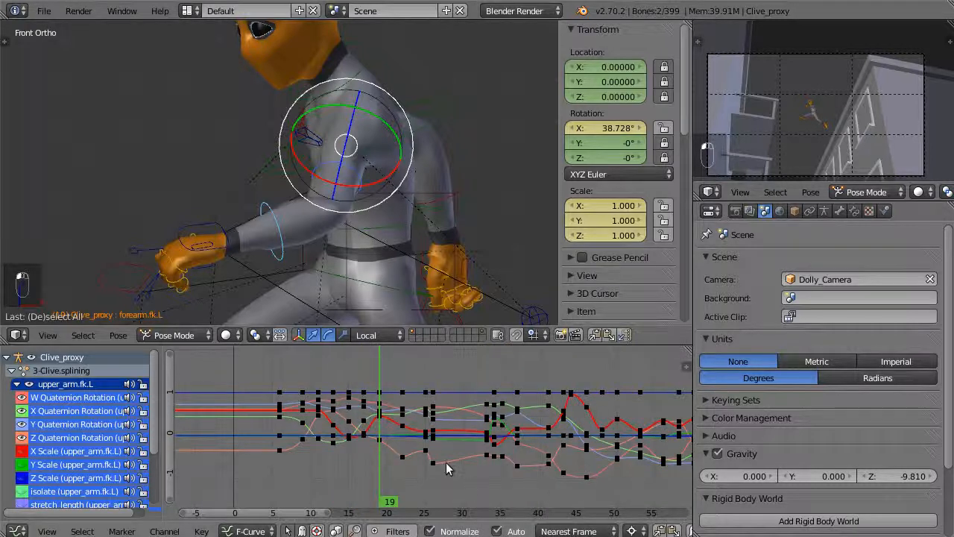
pyautogui.scroll(-4, 480, 449)
pyautogui.moveTo(489, 437)
pyautogui.mouseDown(button='middle')
pyautogui.moveTo(356, 439)
pyautogui.moveTo(352, 412)
pyautogui.moveTo(479, 443)
pyautogui.mouseUp(button='middle')
pyautogui.scroll(4, 408, 466)
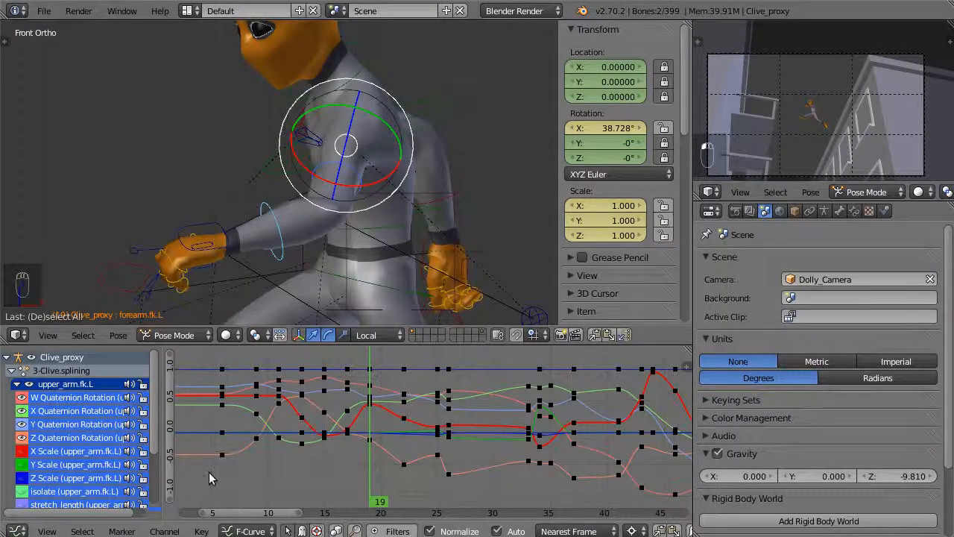
pyautogui.scroll(-3, 369, 406)
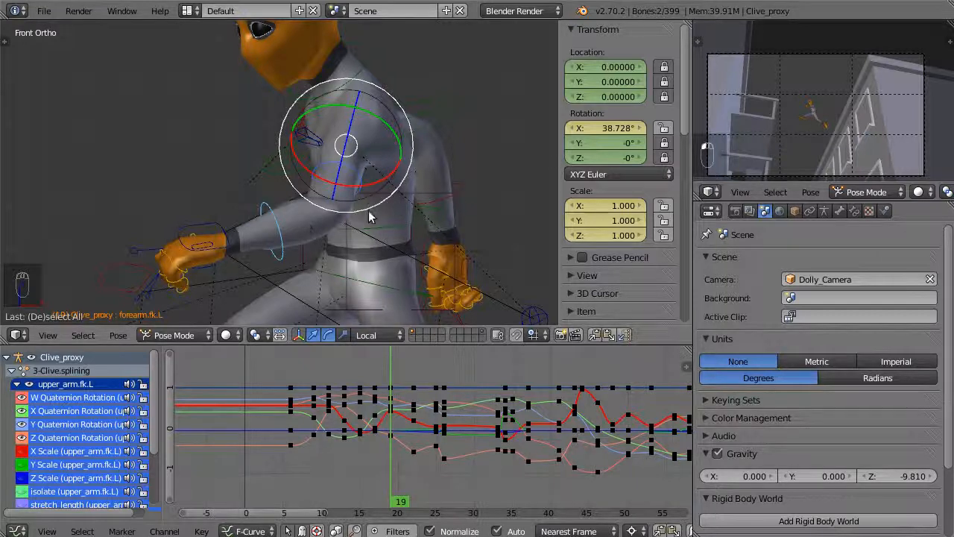
# Step: Try rotating the left upper arm FK control 180 degrees around the global Z axis
pyautogui.rightClick(278, 234)
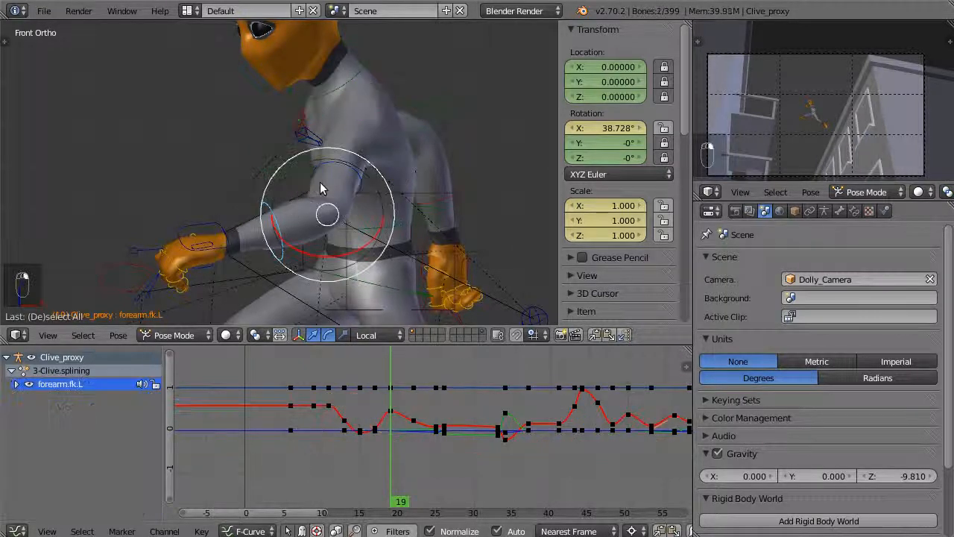
pyautogui.rightClick(336, 165)
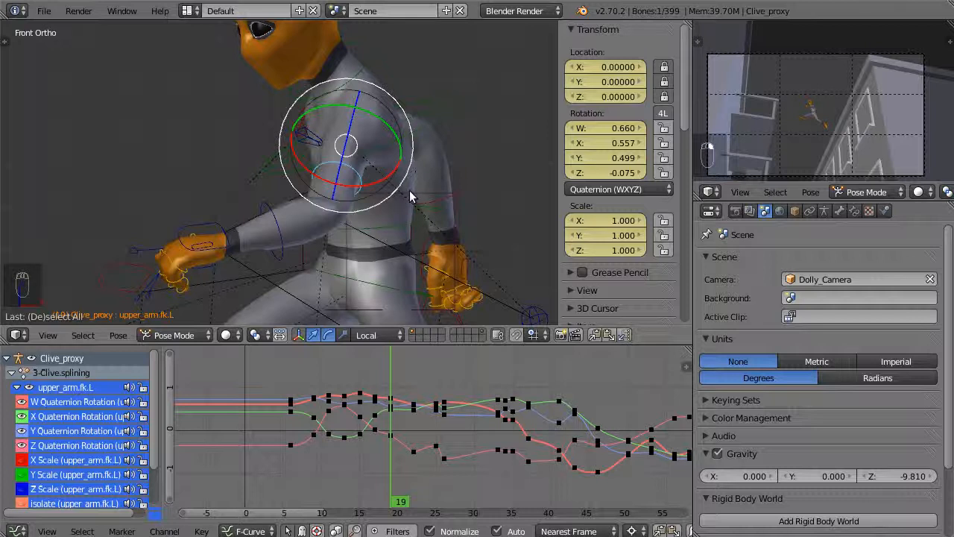
pyautogui.write('r')
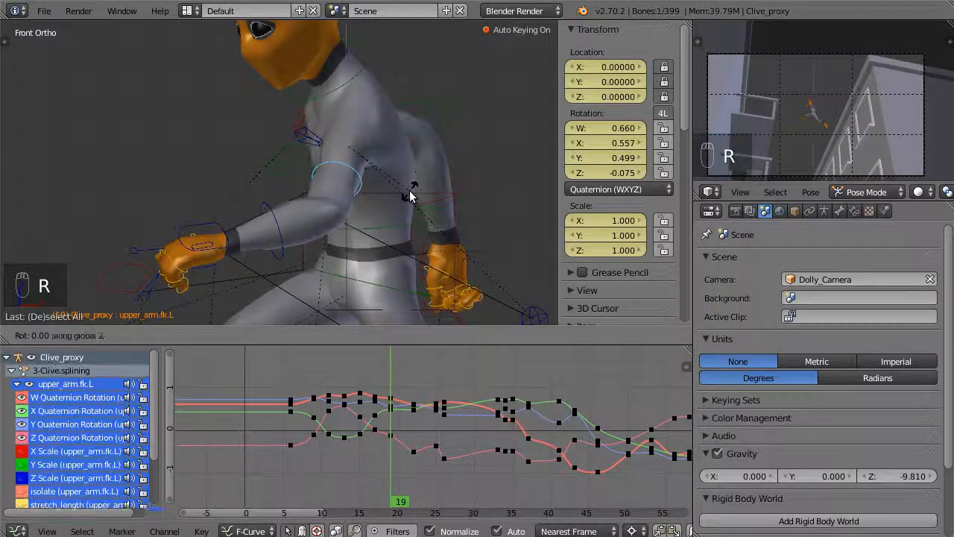
pyautogui.write('z180')
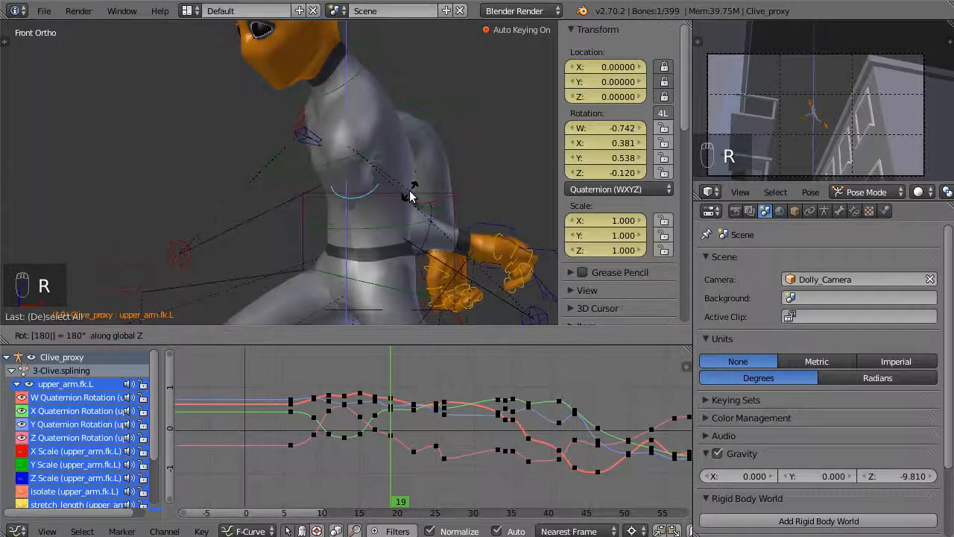
pyautogui.press('Return')
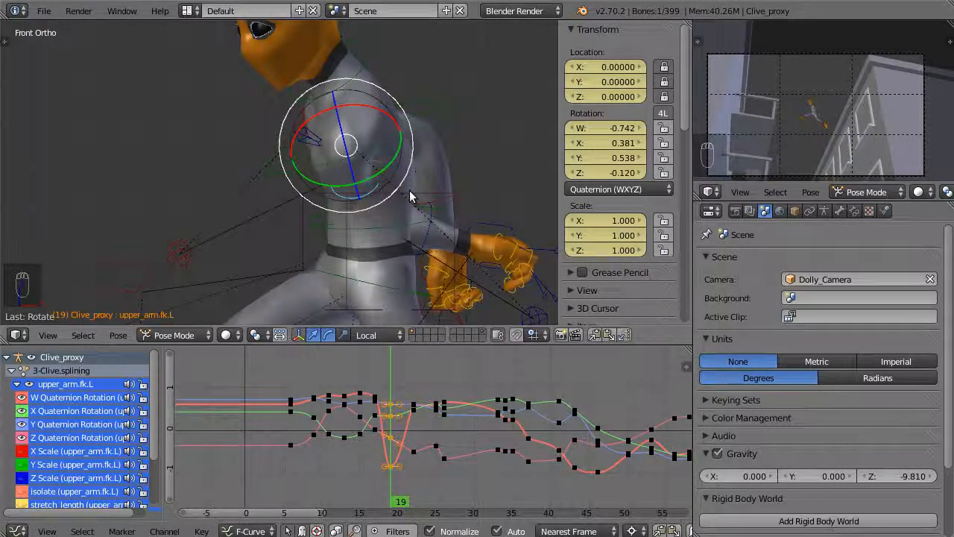
pyautogui.hotkey('ctrl', 'z')
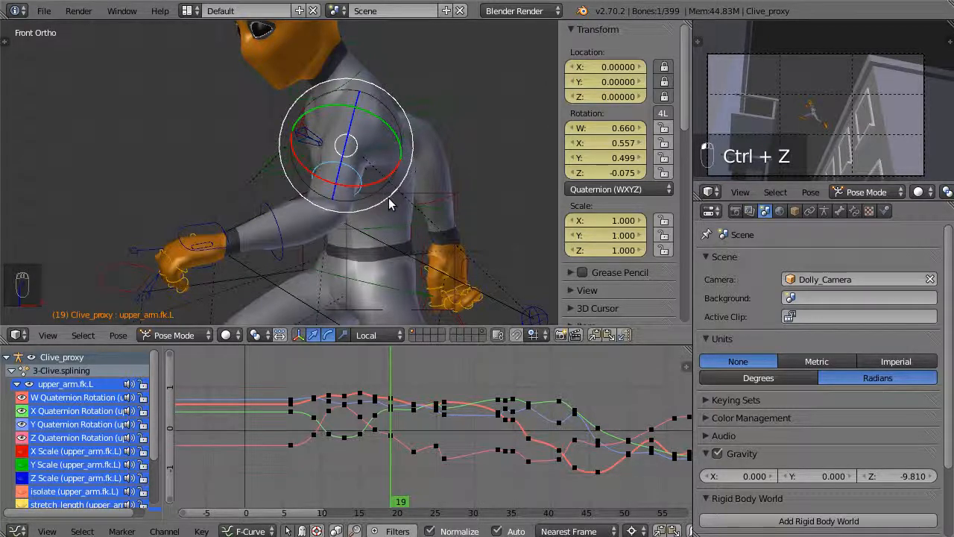
# Step: Try rotating the left upper arm FK control by 3.142 radians around the global Z axis
pyautogui.press('r')
pyautogui.press('z')
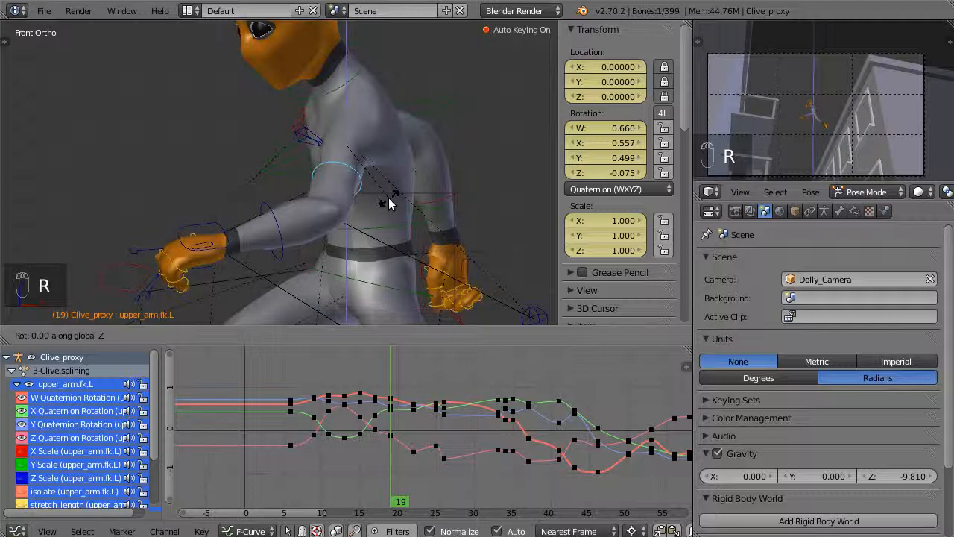
pyautogui.write('3.14')
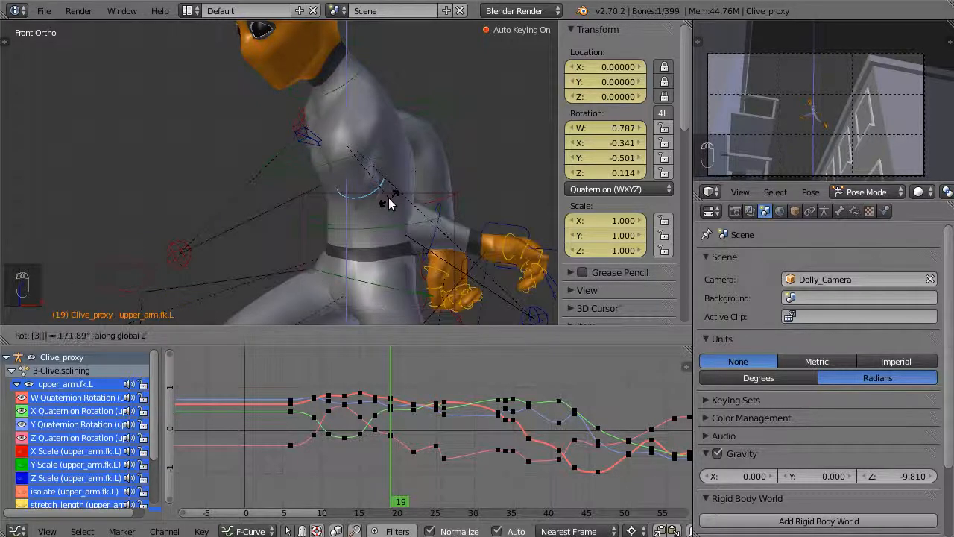
pyautogui.write('2')
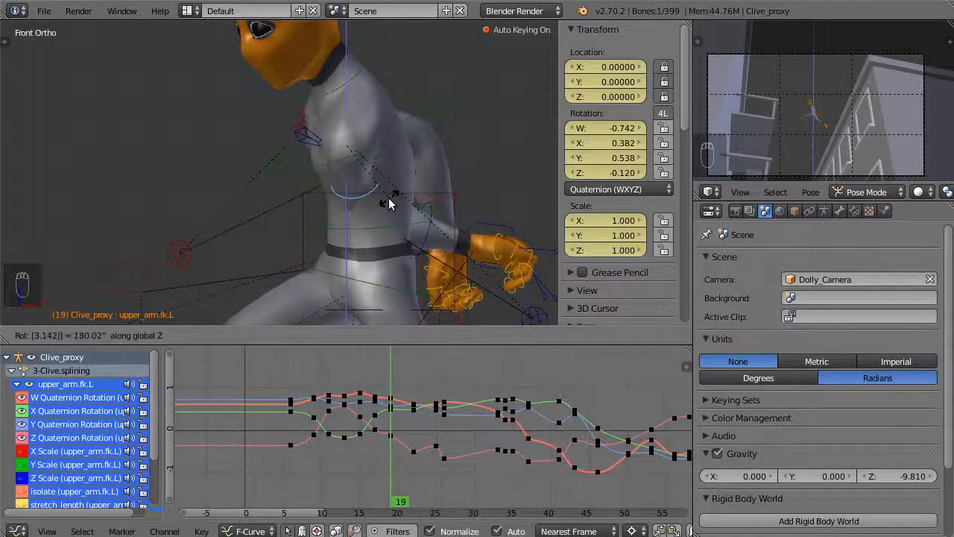
pyautogui.press('Escape')
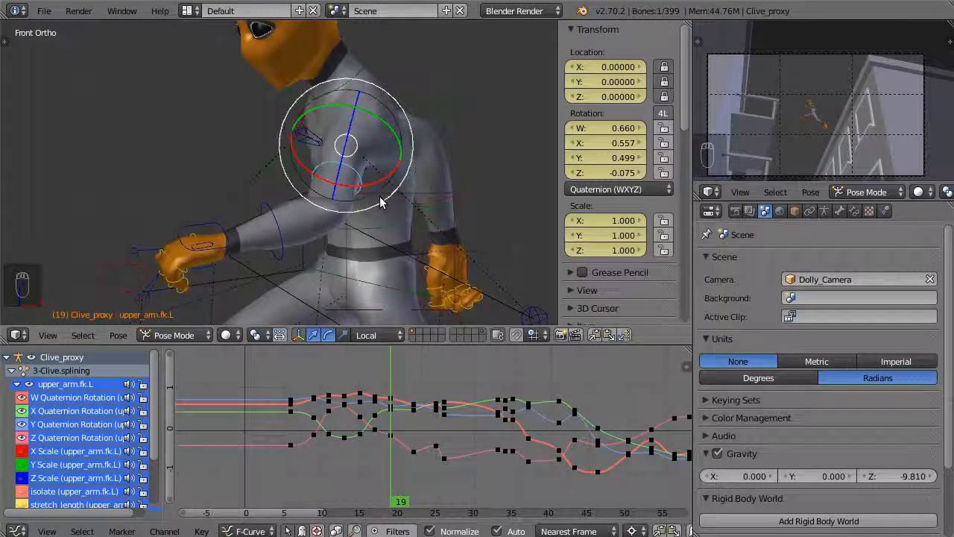
# Step: Set the rotation units back to degrees and add the torso control to the selection
pyautogui.click(768, 378)
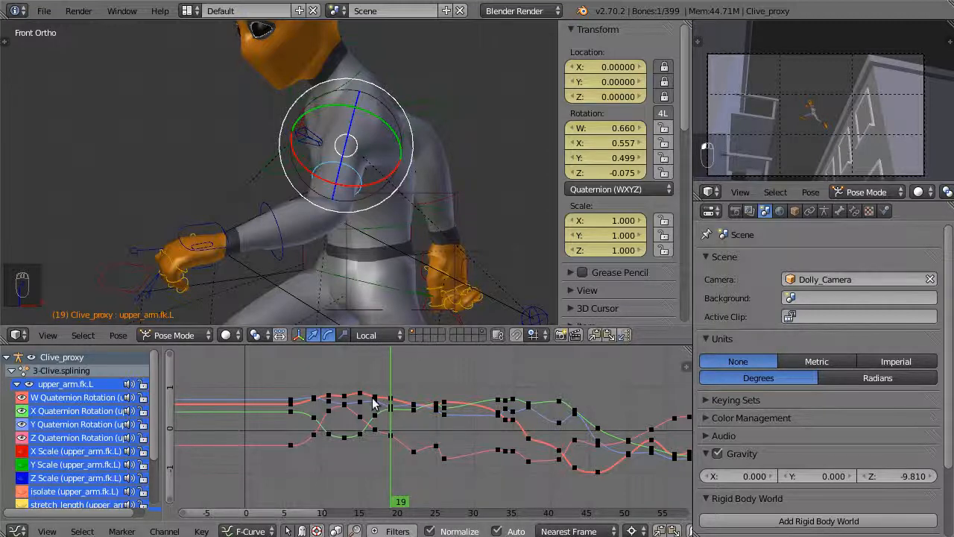
pyautogui.keyDown('shift'); pyautogui.rightClick(356, 312); pyautogui.keyUp('shift')
pyautogui.scroll(-3, 420, 449)
pyautogui.scroll(-5, 415, 248)
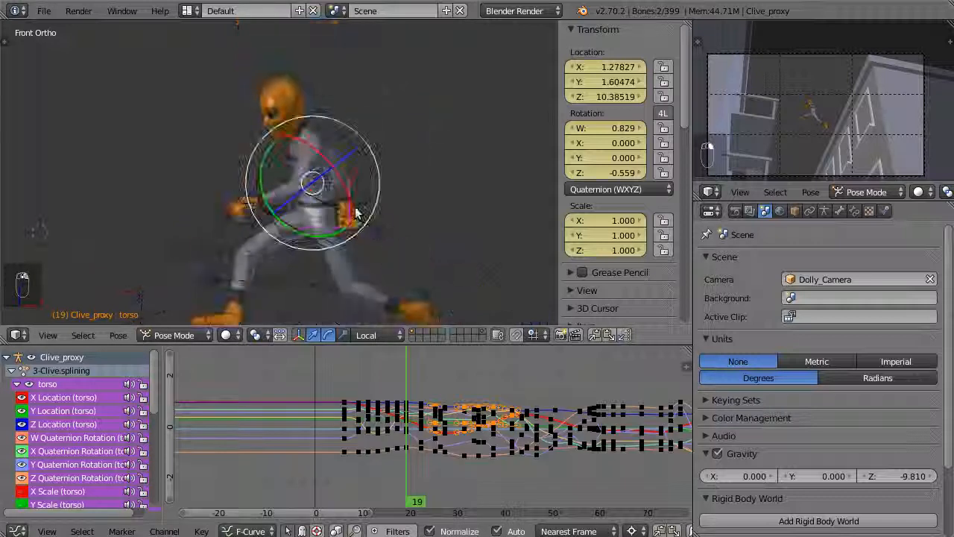
pyautogui.keyDown('ctrl'); pyautogui.hscroll(4, 458, 447); pyautogui.keyUp('ctrl')
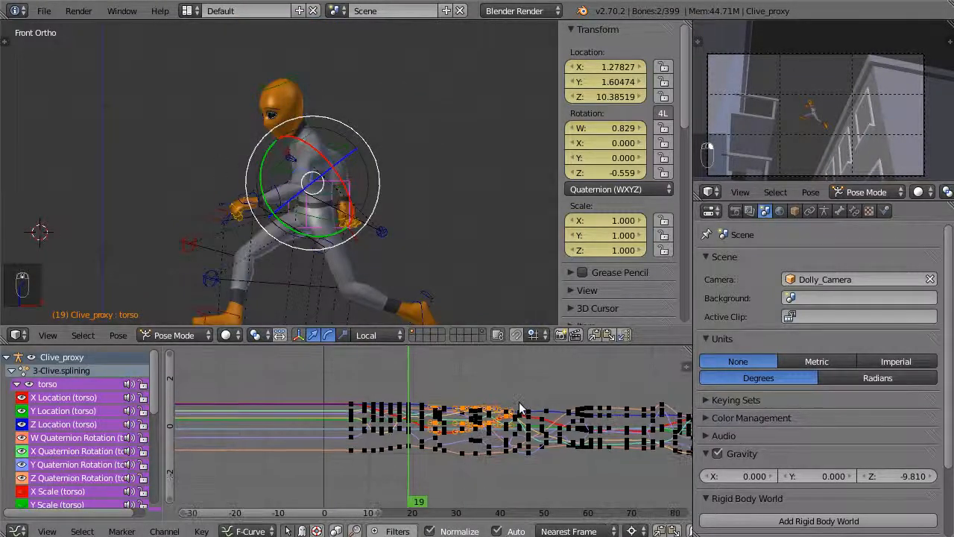
# Step: Compare the torso and upper arm curves without and with normalization in the Graph Editor
pyautogui.click(429, 530)
pyautogui.scroll(-6, 417, 447)
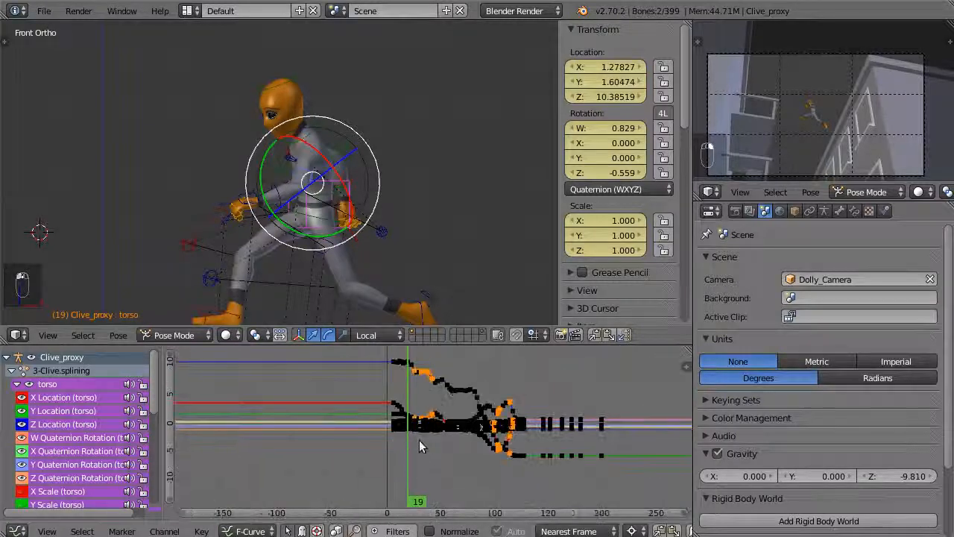
pyautogui.scroll(4, 419, 446)
pyautogui.click(441, 532)
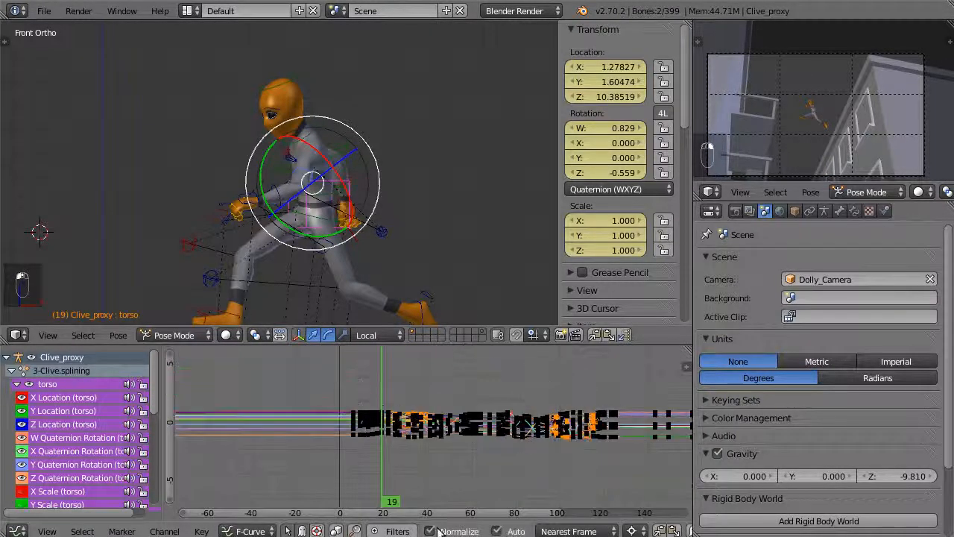
pyautogui.scroll(5, 463, 420)
pyautogui.keyDown('ctrl'); pyautogui.moveTo(464, 419); pyautogui.dragTo(483, 425, button='middle'); pyautogui.keyUp('ctrl')
pyautogui.scroll(1, 483, 425)
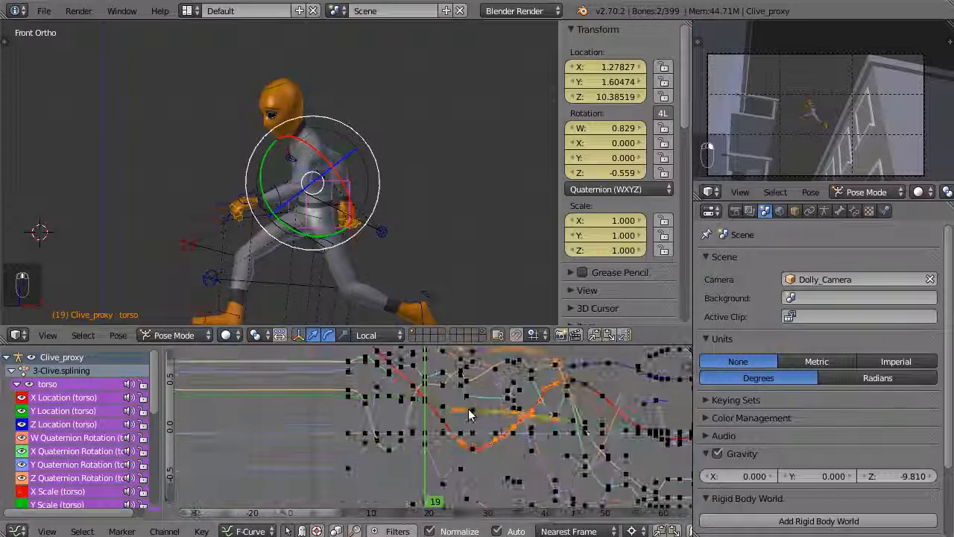
pyautogui.scroll(1, 466, 409)
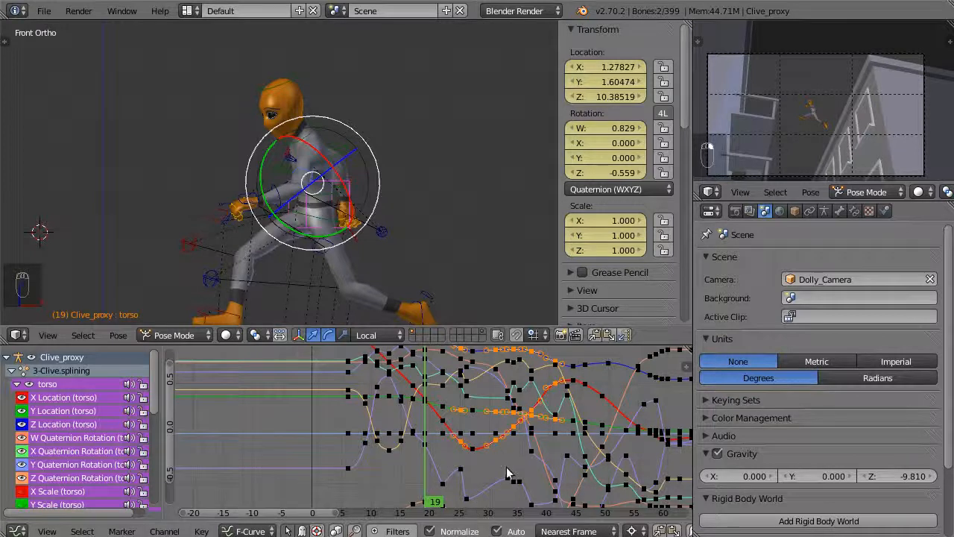
pyautogui.moveTo(515, 422); pyautogui.dragTo(468, 440, button='middle')
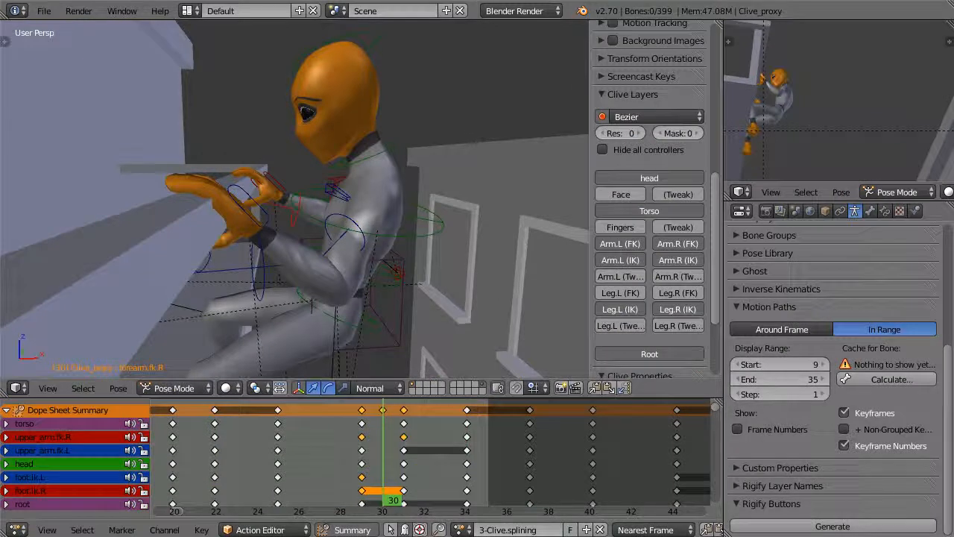
# Step: Play the wall-jump animation and select the right hand's IK control to examine its pose around frame 34
pyautogui.hotkey('alt', 'a')
pyautogui.moveTo(238, 179); pyautogui.dragTo(324, 190, button='middle')
pyautogui.rightClick(251, 214)
pyautogui.scroll(2, 239, 231)
pyautogui.press('a')
pyautogui.press('a')
pyautogui.click(469, 431)
pyautogui.rightClick(281, 202)
pyautogui.moveTo(445, 351); pyautogui.dragTo(358, 298, button='middle')
# Step: Reposition the right hand's IK control at frame 31 and check its poses at frames 30 and 35
pyautogui.click(343, 462)
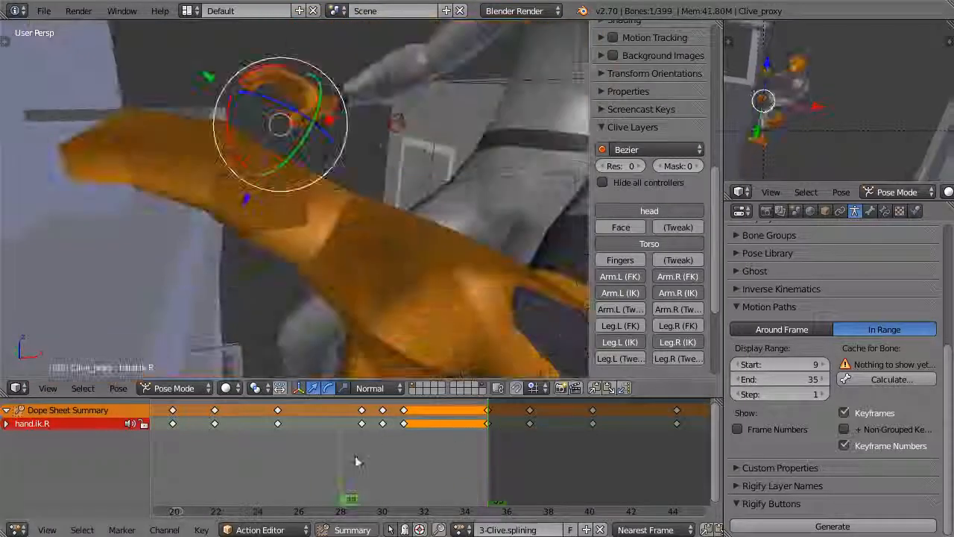
pyautogui.click(404, 454)
pyautogui.press('g')
pyautogui.click(239, 209)
pyautogui.moveTo(239, 209); pyautogui.dragTo(231, 401, button='middle')
pyautogui.click(383, 453)
pyautogui.scroll(3, 358, 223)
pyautogui.click(486, 453)
# Step: Select the left hand's IK control, key it at frame 34 and check its motion through frame 37
pyautogui.scroll(-5, 649, 261)
pyautogui.moveTo(274, 233); pyautogui.dragTo(328, 246, button='middle')
pyautogui.moveTo(487, 440)
pyautogui.mouseDown()
pyautogui.moveTo(444, 437)
pyautogui.moveTo(494, 449)
pyautogui.mouseUp()
pyautogui.rightClick(437, 305)
pyautogui.moveTo(436, 304); pyautogui.dragTo(219, 281, button='middle')
pyautogui.rightClick(219, 283)
pyautogui.moveTo(488, 456); pyautogui.dragTo(471, 457)
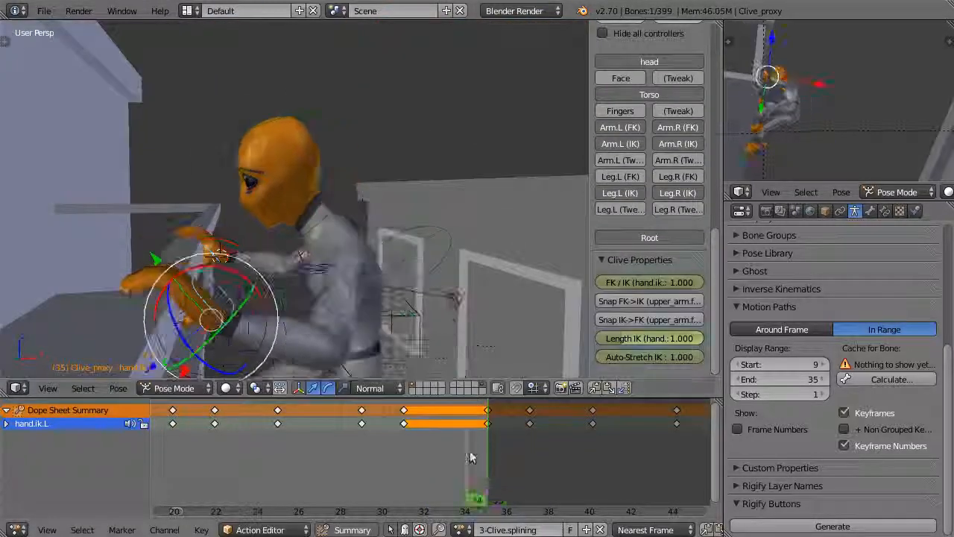
pyautogui.click(355, 247)
pyautogui.moveTo(356, 246); pyautogui.dragTo(417, 261, button='middle')
pyautogui.moveTo(489, 439); pyautogui.dragTo(521, 427)
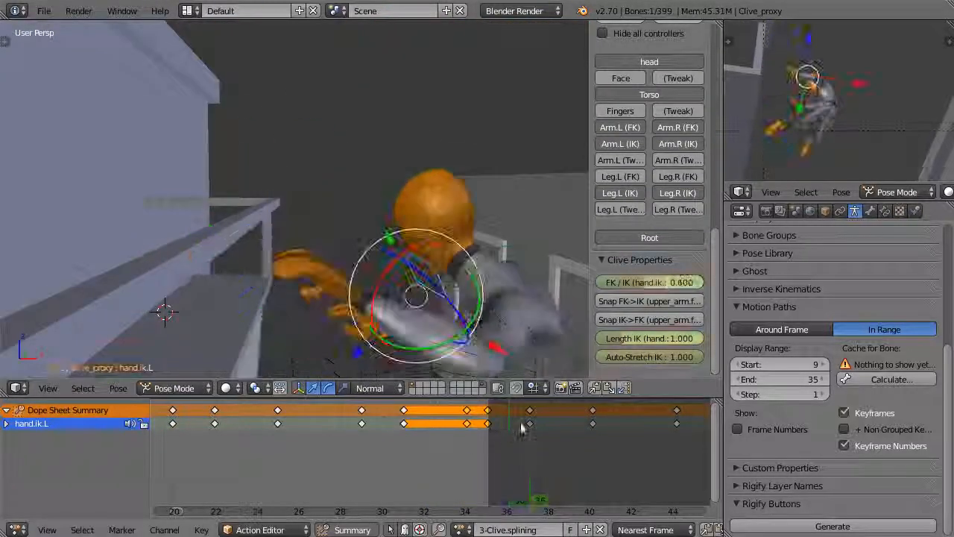
# Step: Select the left arm's FK controls, snap them to the IK pose and key them at frame 35
pyautogui.moveTo(418, 223); pyautogui.dragTo(292, 255, button='middle')
pyautogui.rightClick(291, 255)
pyautogui.keyDown('shift'); pyautogui.rightClick(354, 257); pyautogui.keyUp('shift')
pyautogui.click(636, 285)
pyautogui.press('i')
pyautogui.moveTo(489, 440); pyautogui.dragTo(517, 440)
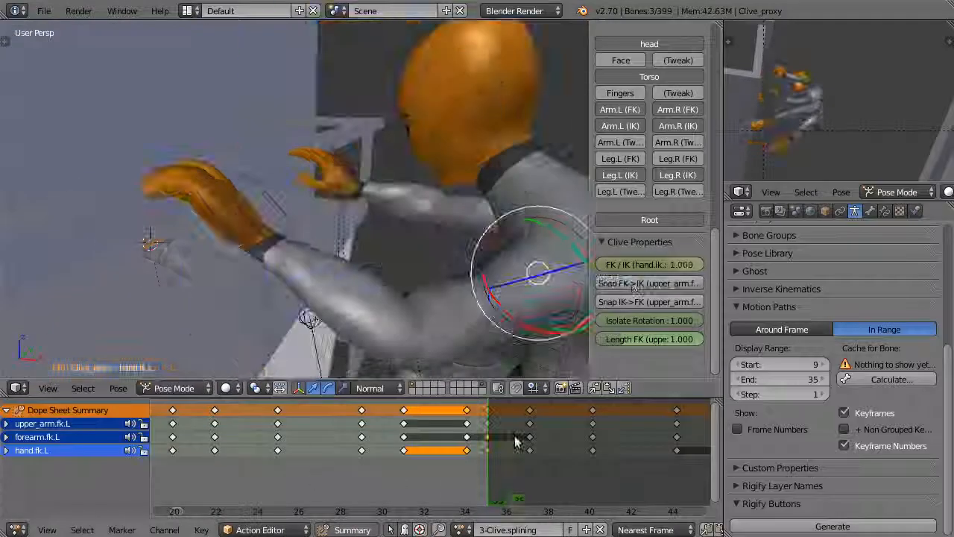
# Step: Check the left arm between frames 35 and 37 and set the preview range to about frames 23 to 48
pyautogui.moveTo(418, 246); pyautogui.dragTo(343, 224, button='middle')
pyautogui.moveTo(488, 446); pyautogui.dragTo(530, 445)
pyautogui.moveTo(358, 194); pyautogui.dragTo(343, 134, button='middle')
pyautogui.rightClick(378, 119)
pyautogui.scroll(-3, 418, 462)
pyautogui.press('p')
pyautogui.moveTo(308, 447); pyautogui.dragTo(637, 477)
# Step: Insert keyframes on the right arm's controls at frame 35 for the switch to FK
pyautogui.moveTo(467, 468)
pyautogui.mouseDown()
pyautogui.moveTo(387, 468)
pyautogui.moveTo(463, 473)
pyautogui.mouseUp()
pyautogui.moveTo(383, 223); pyautogui.dragTo(328, 238, button='middle')
pyautogui.moveTo(462, 447)
pyautogui.mouseDown()
pyautogui.moveTo(494, 447)
pyautogui.moveTo(467, 448)
pyautogui.moveTo(505, 435)
pyautogui.moveTo(467, 436)
pyautogui.mouseUp()
pyautogui.press('i')
pyautogui.click(439, 271)
pyautogui.press('i')
pyautogui.moveTo(246, 238); pyautogui.dragTo(212, 252, button='middle')
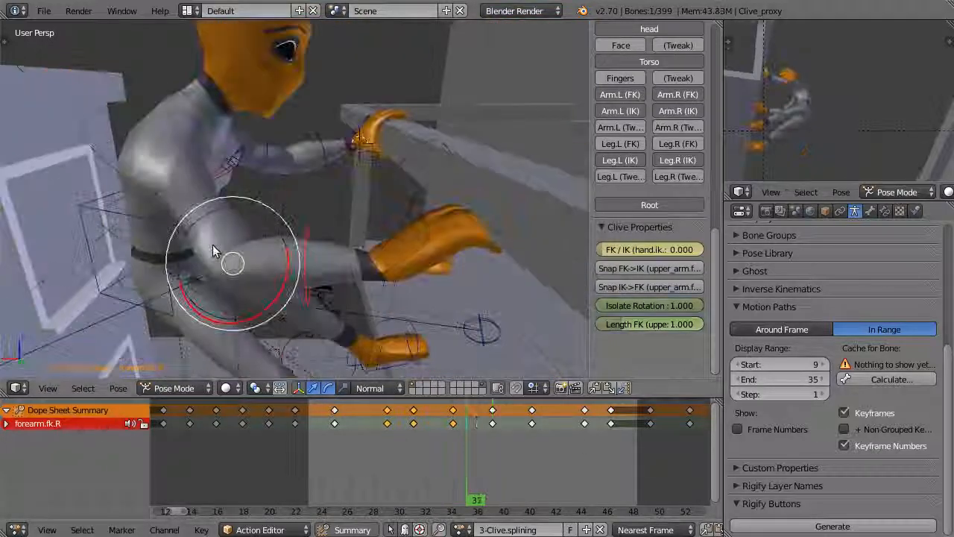
# Step: Rotate the right upper arm's FK control at frame 35 after checking the adjacent frame
pyautogui.moveTo(328, 224); pyautogui.dragTo(223, 239, button='middle')
pyautogui.moveTo(466, 468); pyautogui.dragTo(482, 466)
pyautogui.press('a')
pyautogui.moveTo(224, 238); pyautogui.dragTo(313, 224, button='middle')
pyautogui.moveTo(481, 467); pyautogui.dragTo(467, 449)
pyautogui.rightClick(232, 202)
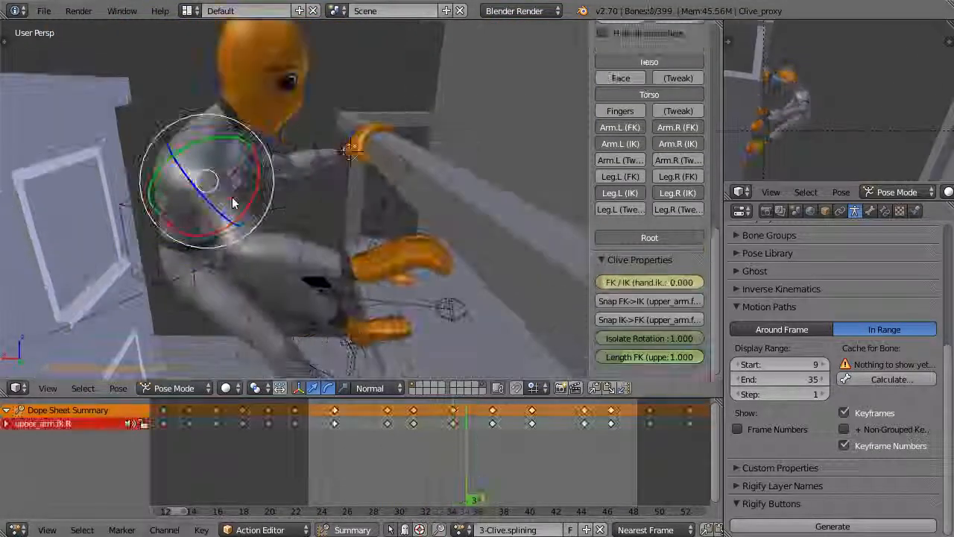
pyautogui.press('r')
pyautogui.click(387, 194)
# Step: Snap the right hand's IK control to the FK arm pose around frames 29 and 30
pyautogui.keyDown('shift'); pyautogui.rightClick(329, 205); pyautogui.keyUp('shift')
pyautogui.keyDown('shift'); pyautogui.rightClick(384, 170); pyautogui.keyUp('shift')
pyautogui.moveTo(391, 482); pyautogui.dragTo(400, 481)
pyautogui.rightClick(405, 244)
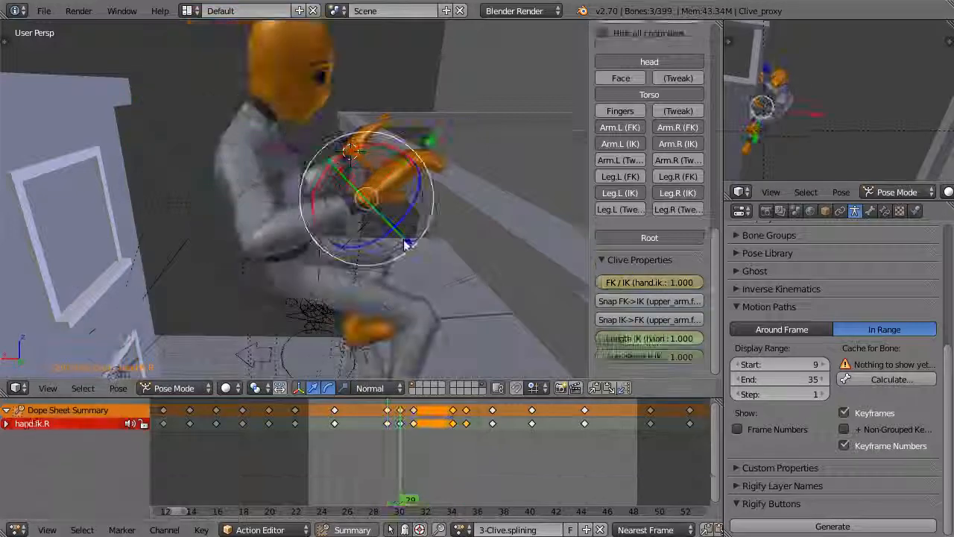
pyautogui.scroll(3, 404, 244)
pyautogui.click(659, 321)
pyautogui.moveTo(388, 432); pyautogui.dragTo(404, 432)
pyautogui.scroll(-3, 385, 237)
# Step: Deselect all controls and play the animation to review the reworked arm motion
pyautogui.press('a')
pyautogui.hotkey('alt', 'a')
pyautogui.hotkey('alt', 'a')
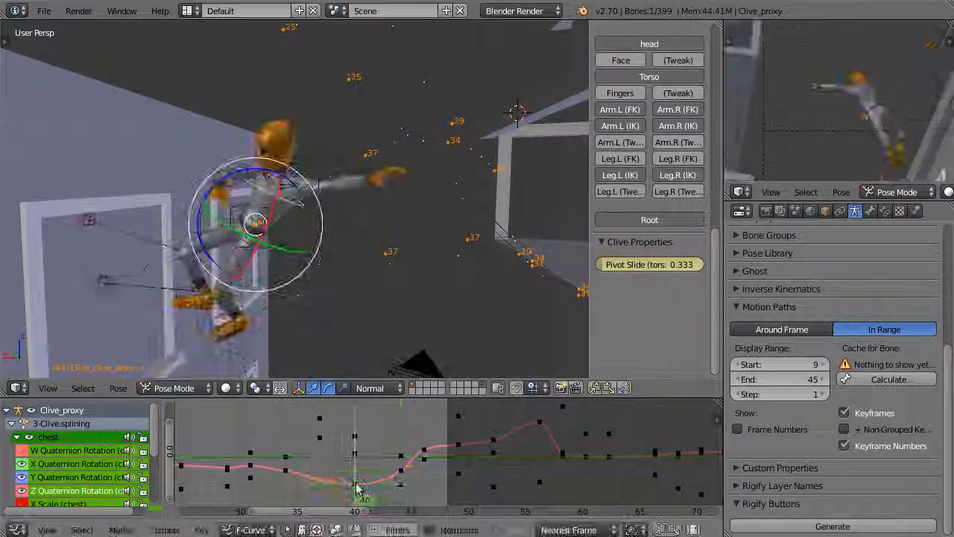
pyautogui.hotkey('alt', 'a')
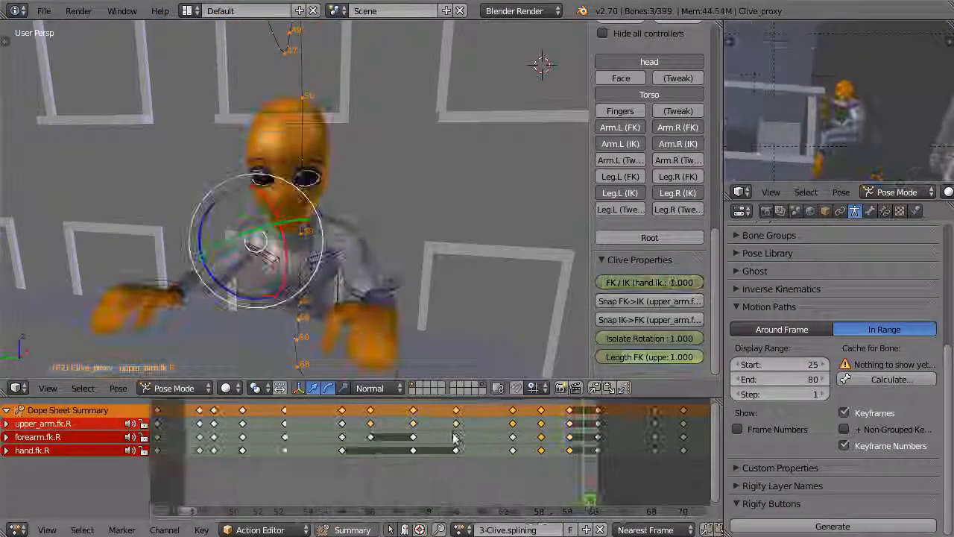
# Step: Switch the animation editor to the Dope Sheet and check the left foot's IK motion between frames 81 and 77
pyautogui.click(16, 530)
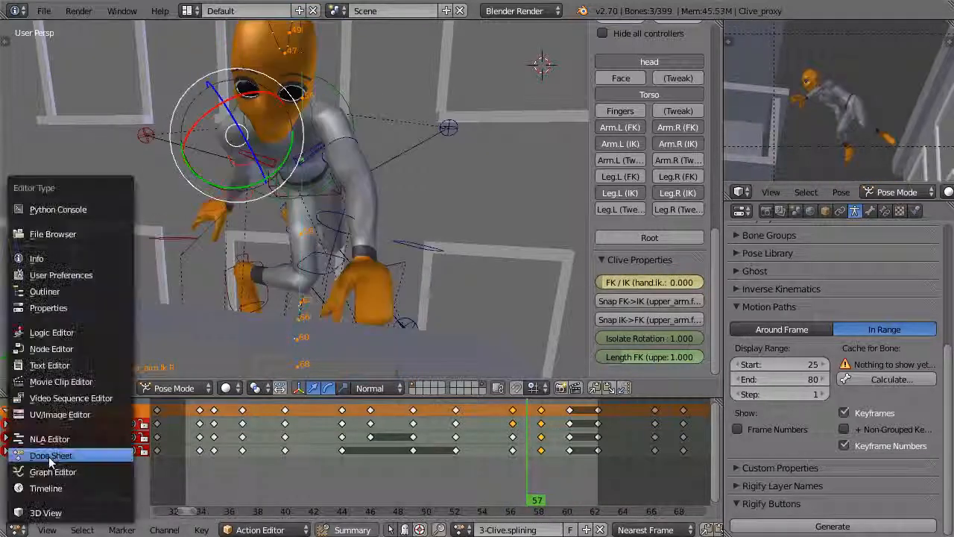
pyautogui.click(45, 453)
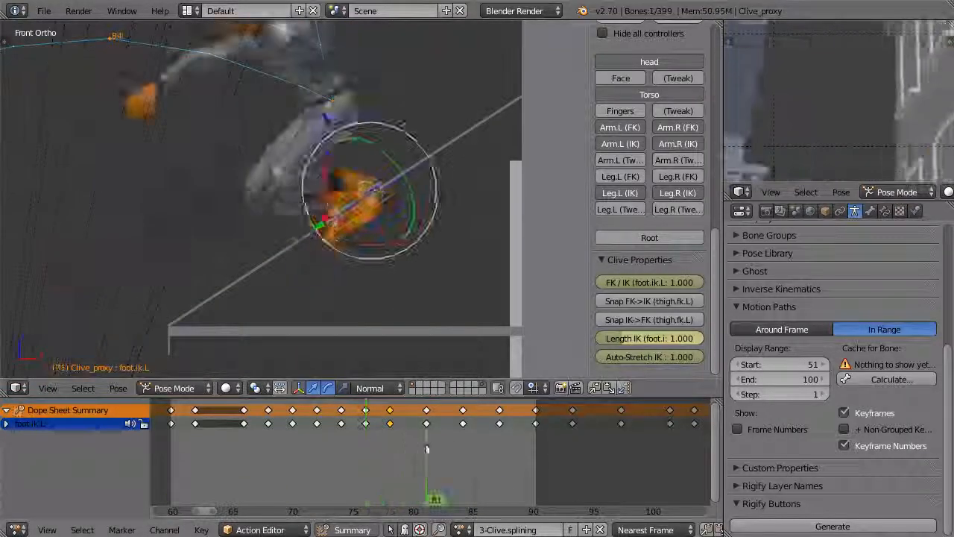
pyautogui.moveTo(426, 448); pyautogui.dragTo(380, 458)
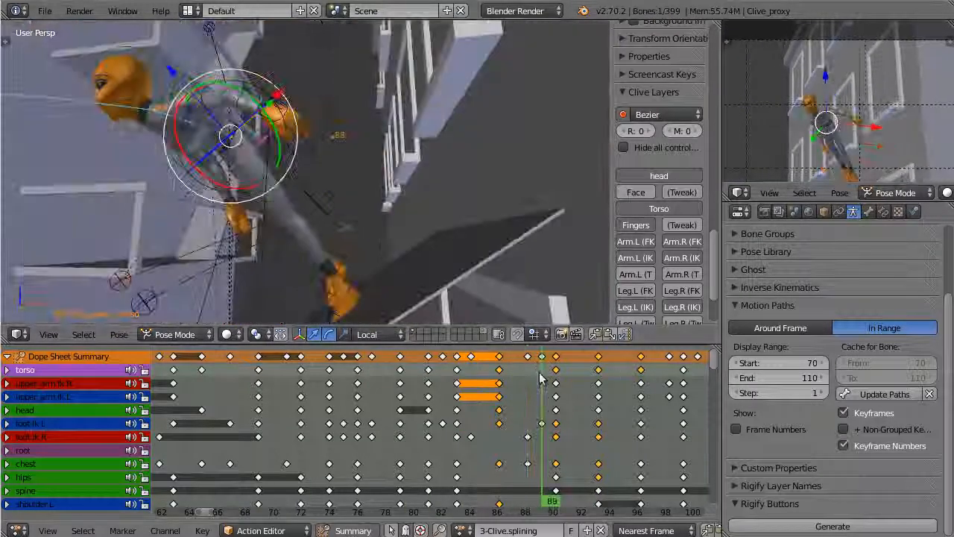
# Step: Reposition the left foot's IK control at frame 112
pyautogui.click(361, 293)
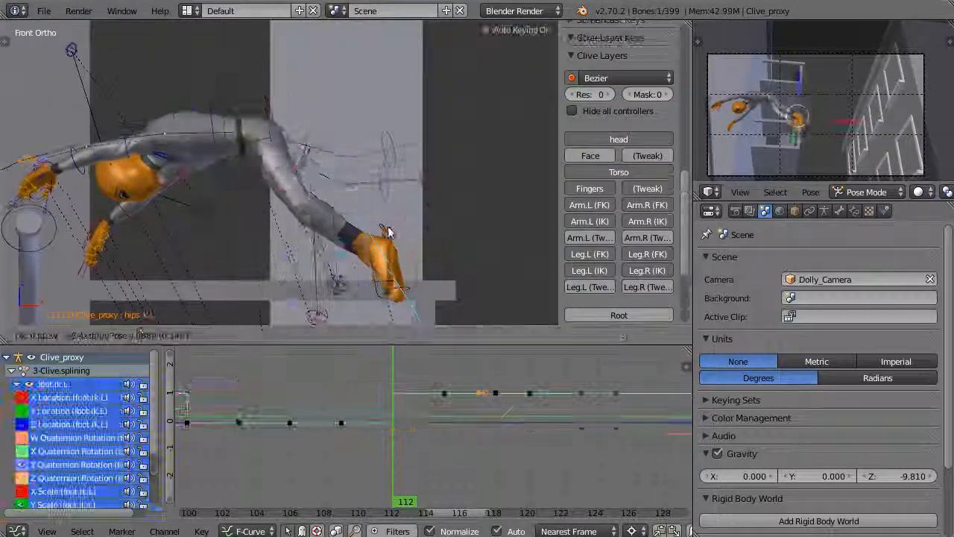
pyautogui.press('g')
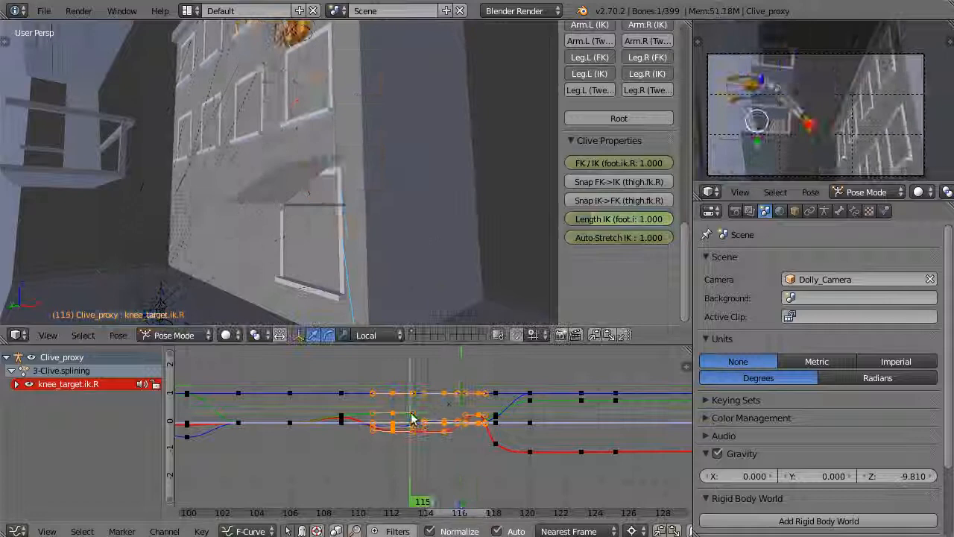
# Step: Move the right knee target near frame 115 and reposition the right foot's IK control at frame 117
pyautogui.press('g')
pyautogui.moveTo(414, 419); pyautogui.dragTo(471, 396)
pyautogui.click(311, 192)
pyautogui.rightClick(362, 239)
pyautogui.press('g')
pyautogui.click(372, 209)
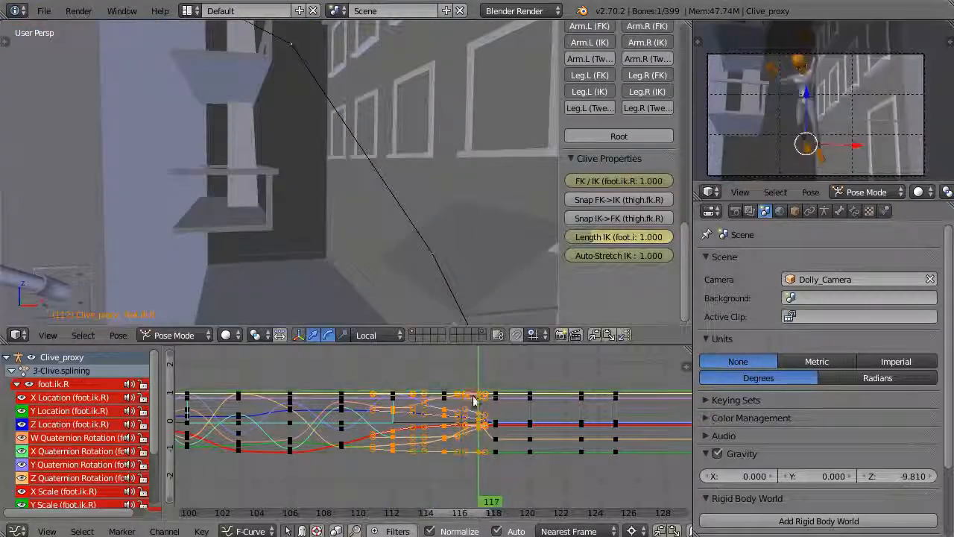
# Step: Play the animation and readjust the right foot's IK position around frame 112
pyautogui.hotkey('alt', 'a')
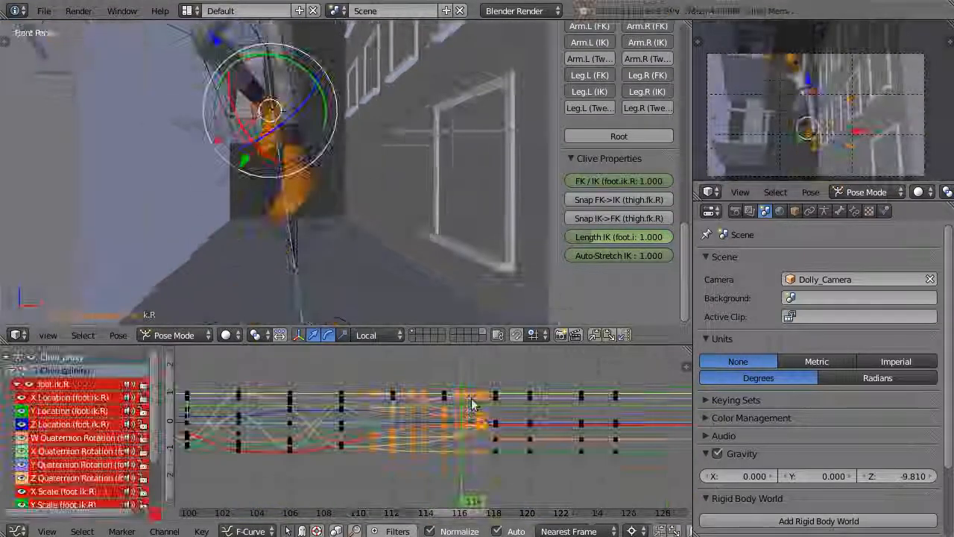
pyautogui.moveTo(472, 405); pyautogui.dragTo(395, 430)
pyautogui.press('g')
pyautogui.click(419, 155)
pyautogui.press('g')
pyautogui.moveTo(419, 155); pyautogui.dragTo(392, 59, button='middle')
pyautogui.click(338, 184)
# Step: Check the motion of the hips and the right thigh's FK control around frame 109, scrubbing and playing back
pyautogui.rightClick(392, 59)
pyautogui.hotkey('alt', 'a')
pyautogui.hotkey('alt', 'a')
pyautogui.moveTo(345, 396); pyautogui.dragTo(362, 420)
pyautogui.moveTo(335, 224); pyautogui.dragTo(373, 202, button='middle')
pyautogui.click(343, 388)
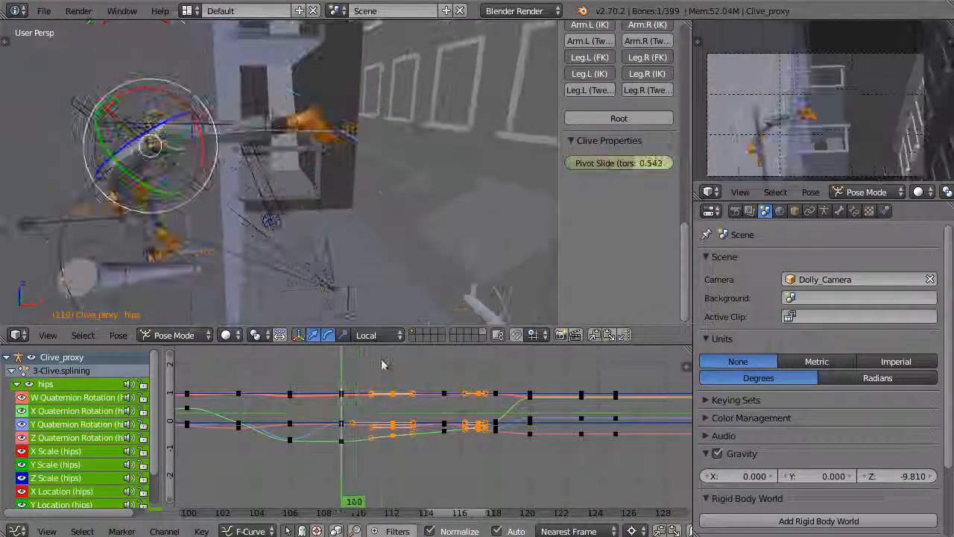
pyautogui.moveTo(382, 364); pyautogui.dragTo(377, 373)
pyautogui.rightClick(309, 153)
pyautogui.moveTo(319, 106); pyautogui.dragTo(358, 149, button='middle')
pyautogui.rightClick(358, 149)
pyautogui.moveTo(387, 440); pyautogui.dragTo(400, 443)
pyautogui.hotkey('alt', 'a')
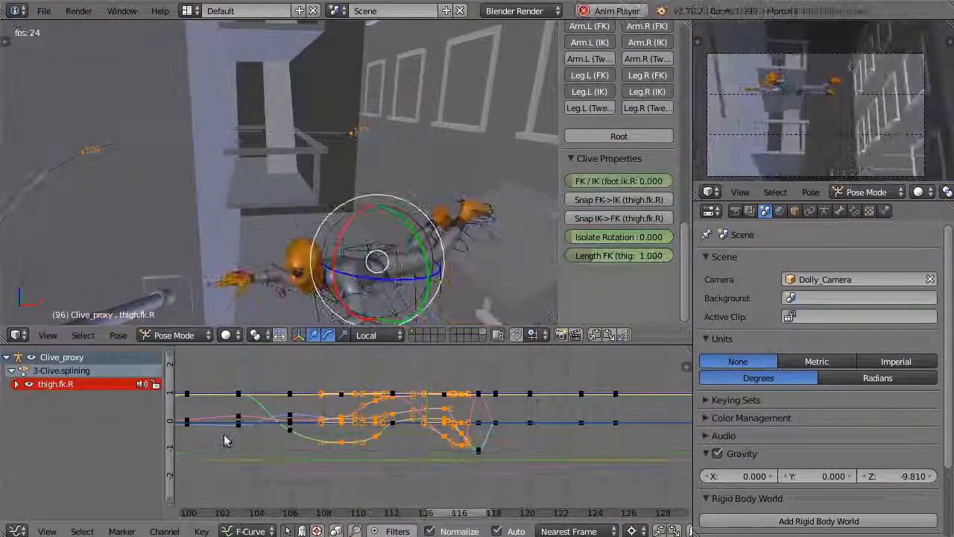
pyautogui.hotkey('alt', 'a')
# Step: Switch the animation editor to the Dope Sheet and shift all keyframes from frame 118 onward one frame later
pyautogui.hotkey('shift', 'F12')
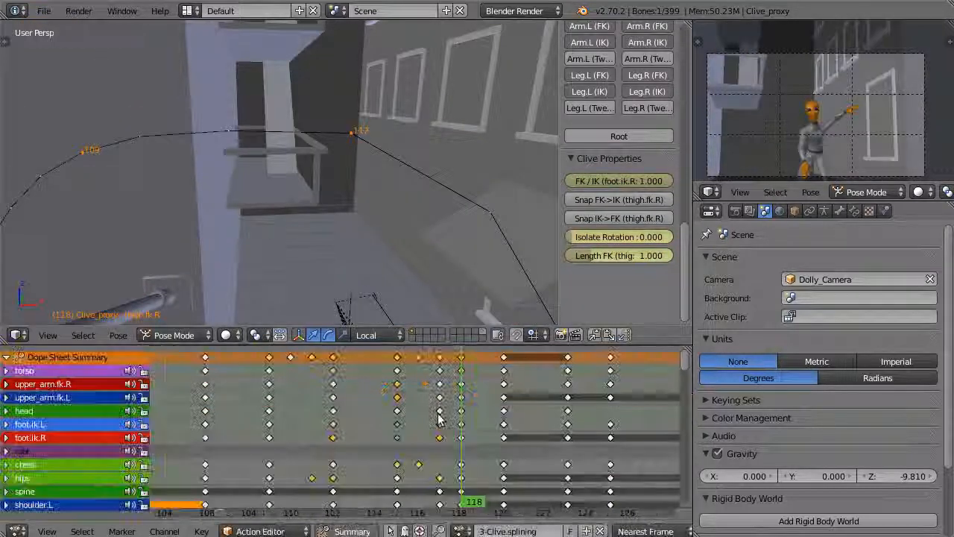
pyautogui.press(']')
pyautogui.click(442, 374)
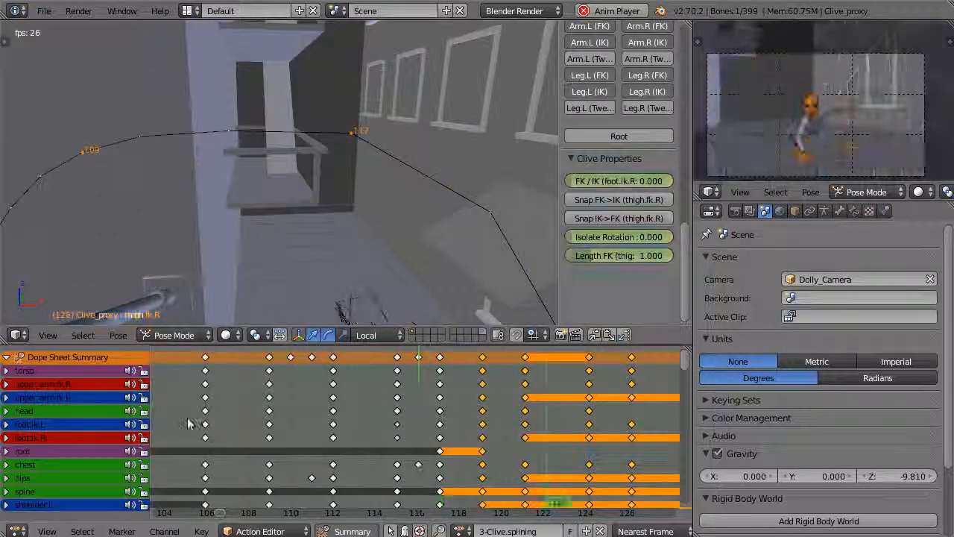
# Step: Rotate the left shoulder control at frame 119 in the front view
pyautogui.press('KP_1')
pyautogui.scroll(5, 363, 283)
pyautogui.press('Right')
pyautogui.keyDown('shift'); pyautogui.moveTo(362, 283); pyautogui.dragTo(335, 145, button='middle'); pyautogui.keyUp('shift')
pyautogui.rightClick(334, 144)
pyautogui.press('r')
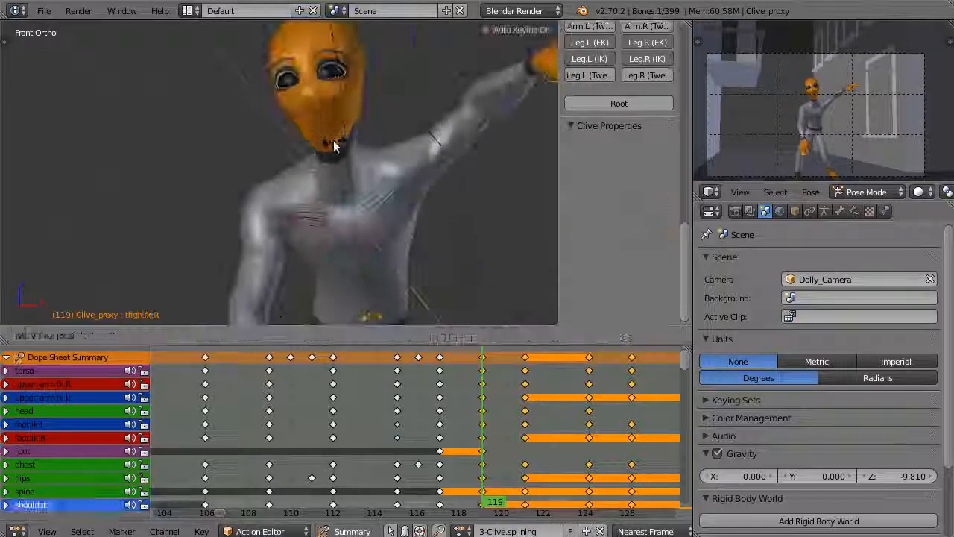
pyautogui.click(384, 195)
# Step: Rotate the left upper arm's FK control at frame 117 after comparing it with the adjacent keyframe
pyautogui.rightClick(404, 219)
pyautogui.click(443, 422)
pyautogui.press('Right')
pyautogui.press('Left')
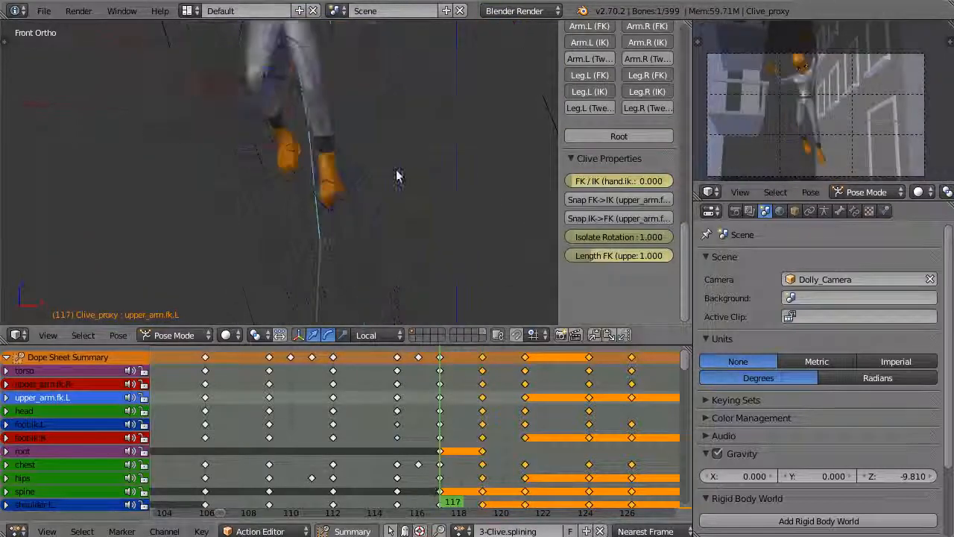
pyautogui.press('r')
pyautogui.click(403, 219)
# Step: Add a key to the torso's Z Location curve around frame 122 in the Graph Editor and adjust its height
pyautogui.click(406, 375)
pyautogui.scroll(-3, 406, 375)
pyautogui.moveTo(520, 440); pyautogui.dragTo(319, 440, button='middle')
pyautogui.scroll(-5, 321, 238)
pyautogui.moveTo(319, 440)
pyautogui.mouseDown()
pyautogui.moveTo(341, 440)
pyautogui.moveTo(315, 440)
pyautogui.mouseUp()
pyautogui.rightClick(319, 241)
pyautogui.scroll(3, 319, 241)
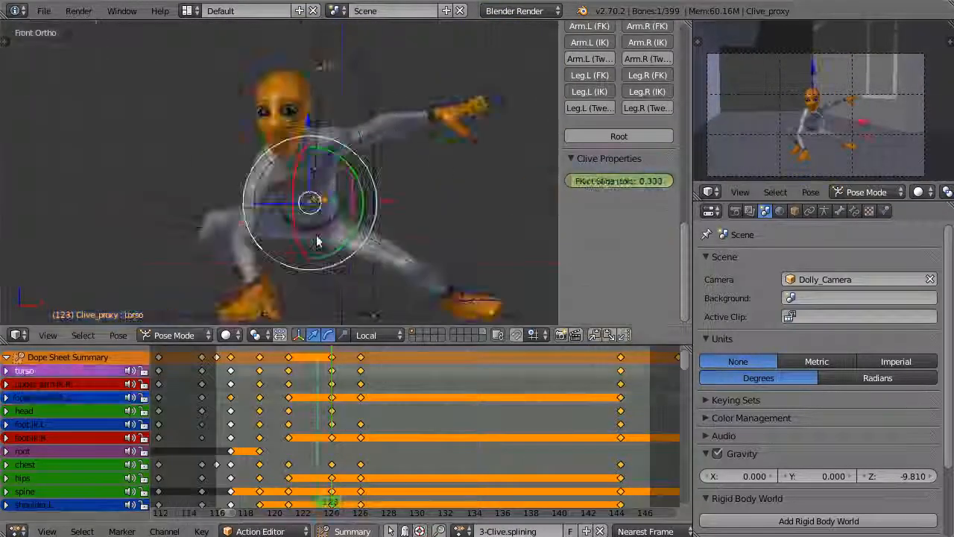
pyautogui.hotkey('shift', 'F6')
pyautogui.rightClick(472, 425)
pyautogui.scroll(4, 494, 422)
pyautogui.keyDown('ctrl'); pyautogui.click(450, 412); pyautogui.keyUp('ctrl')
pyautogui.press('g')
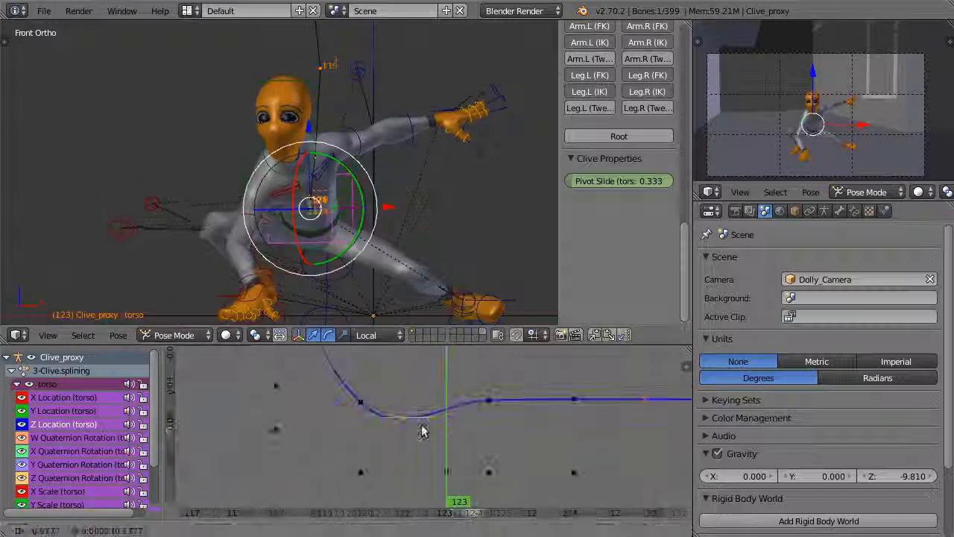
# Step: Raise the torso's Z Location key at frame 124 and play back the landing
pyautogui.moveTo(489, 400); pyautogui.dragTo(489, 390, button='right')
pyautogui.hotkey('alt', 'a')
pyautogui.hotkey('alt', 'a')
# Step: Check the torso's landing keys at frames 122 and 124 in the Dope Sheet and undo the last change
pyautogui.hotkey('shift', 'F12')
pyautogui.scroll(1, 360, 442)
pyautogui.moveTo(359, 441); pyautogui.dragTo(477, 441, button='middle')
pyautogui.rightClick(353, 359)
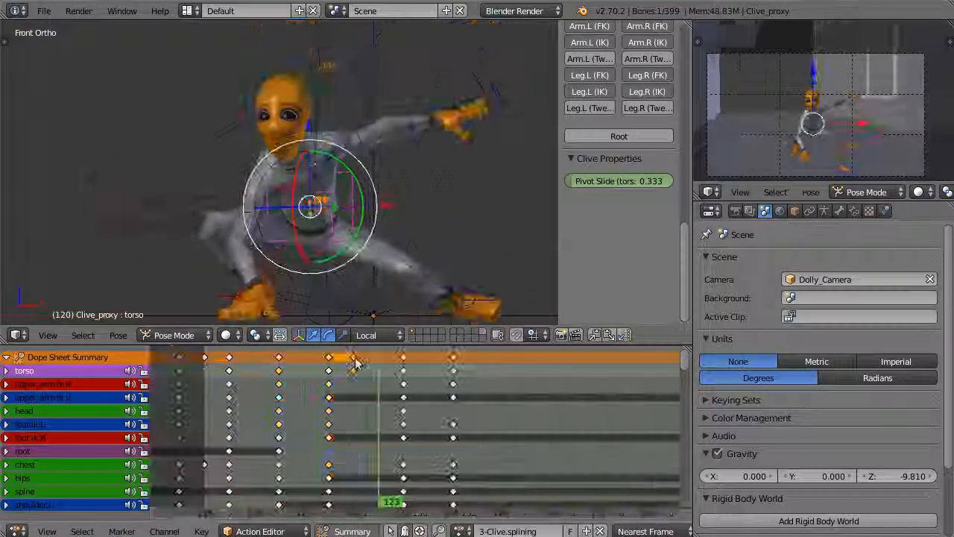
pyautogui.press('Right')
pyautogui.hotkey('alt', 'a')
pyautogui.hotkey('ctrl', 'z')
pyautogui.rightClick(403, 360)
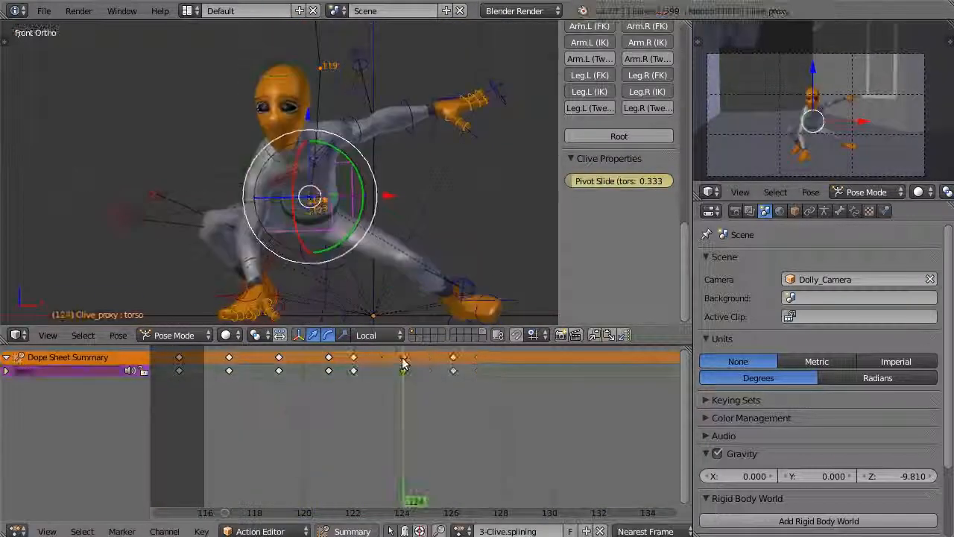
# Step: Move the left upper arm's FK keyframe to frame 127 and open the left arm's curves in the Graph Editor
pyautogui.hotkey('ctrl', 'Tab')
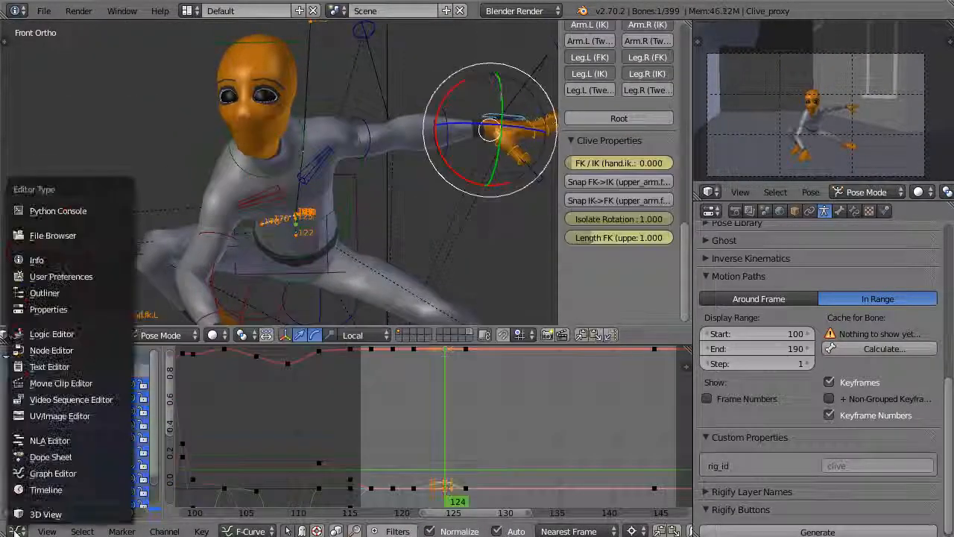
pyautogui.click(464, 397)
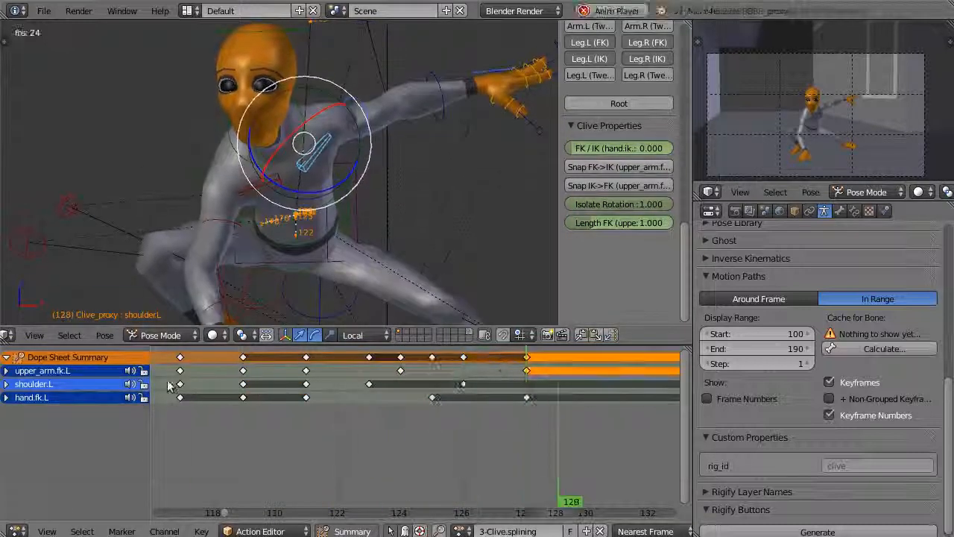
pyautogui.hotkey('alt', 'a')
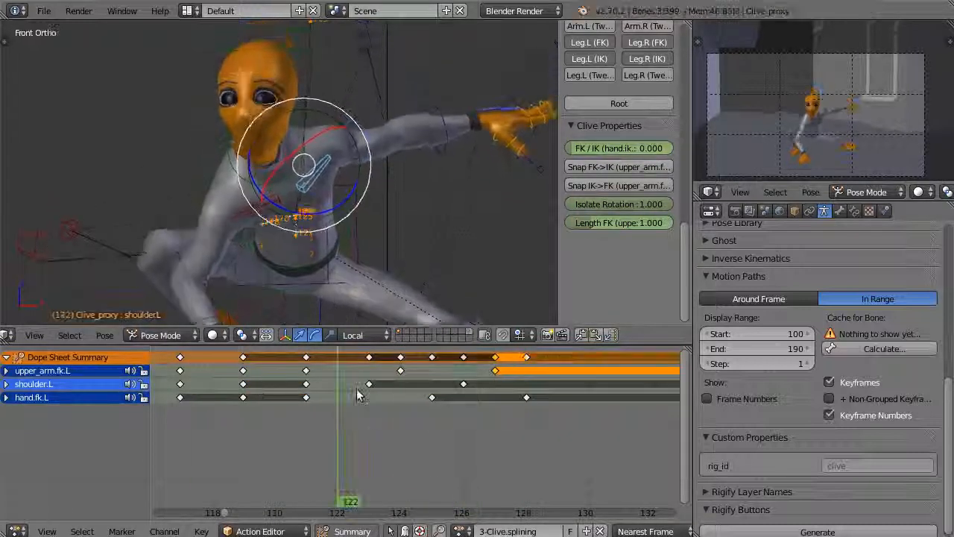
pyautogui.click(16, 530)
pyautogui.click(86, 473)
pyautogui.click(76, 438)
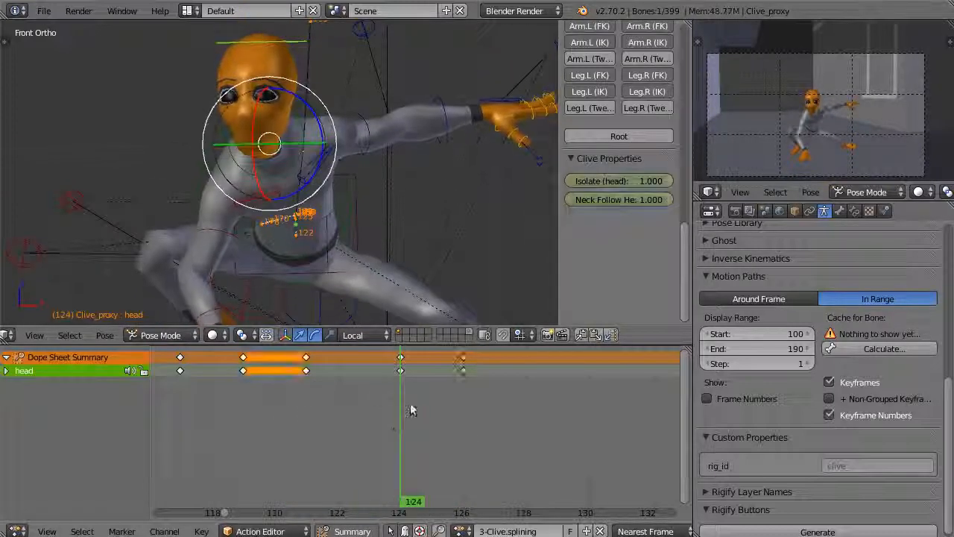
# Step: Play back the head motion and adjust the right elbow target around frame 180
pyautogui.hotkey('alt', 'a')
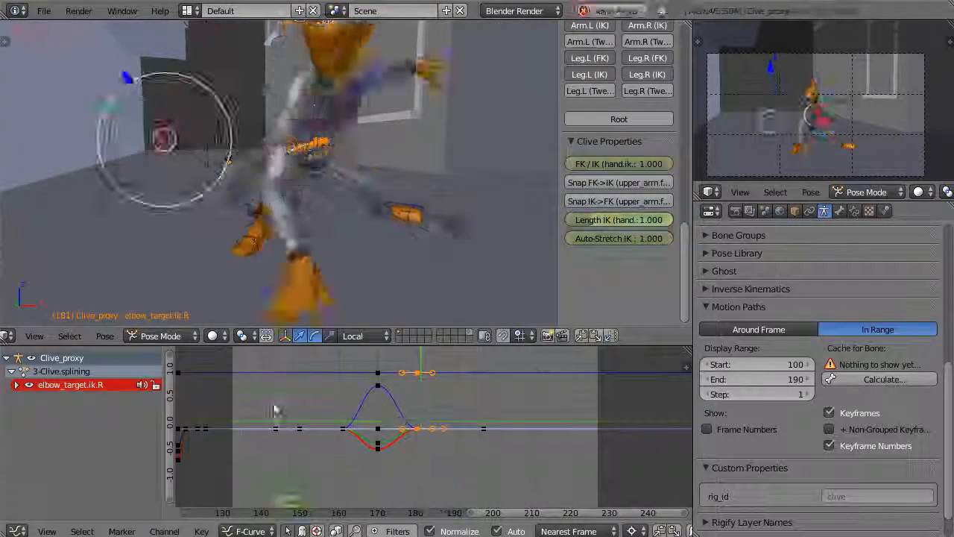
pyautogui.press('g')
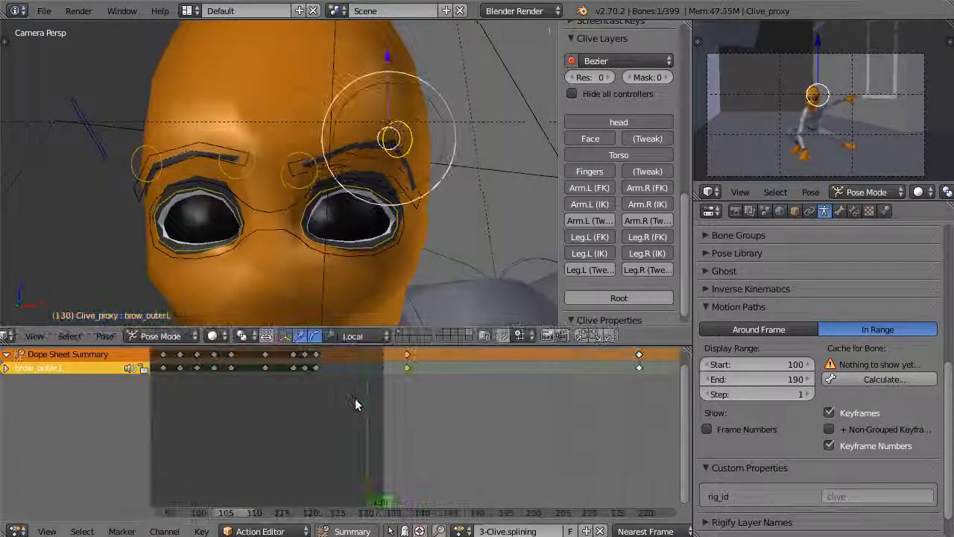
# Step: Select all the eyebrow controls, key them at frame 153 and play back the brow motion
pyautogui.moveTo(351, 404); pyautogui.dragTo(295, 386)
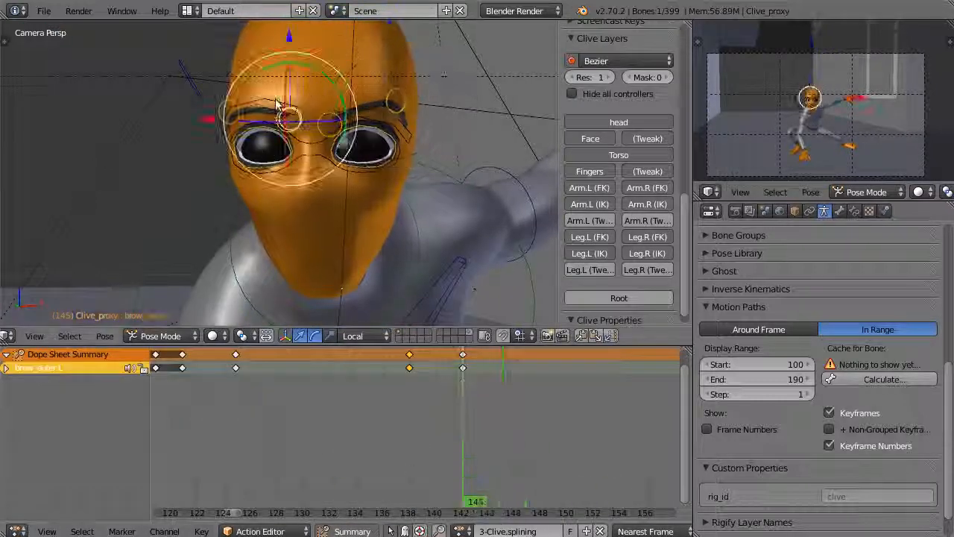
pyautogui.keyDown('shift'); pyautogui.rightClick(396, 99); pyautogui.keyUp('shift')
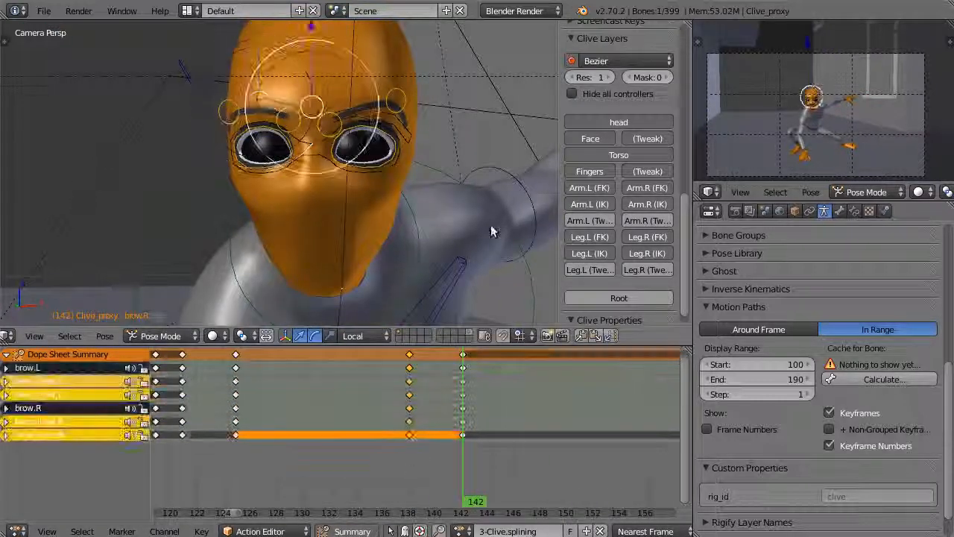
pyautogui.moveTo(463, 373); pyautogui.dragTo(409, 371)
pyautogui.scroll(-1, 473, 373)
pyautogui.scroll(-3, 462, 386)
pyautogui.click(250, 376)
pyautogui.hotkey('alt', 'a')
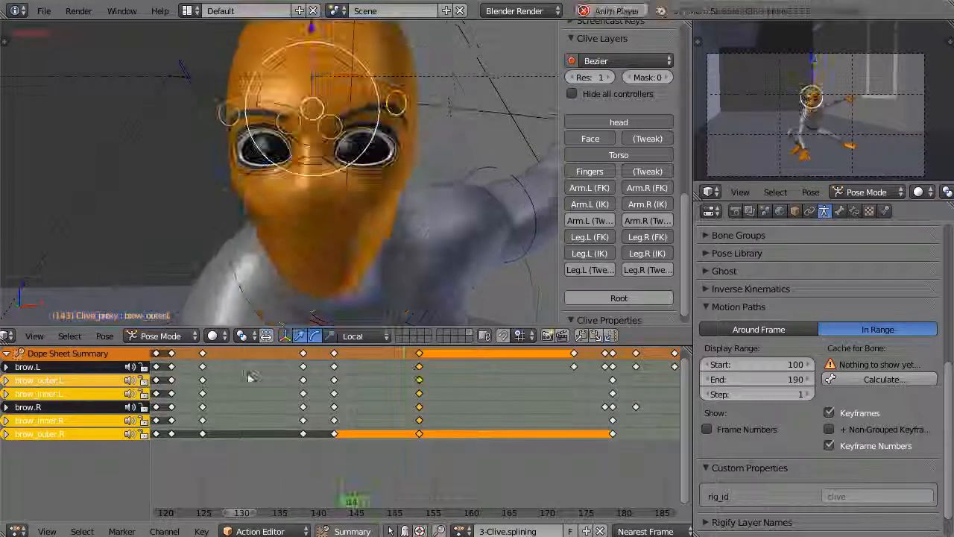
# Step: Move the left brow's keyframe to frame 137
pyautogui.scroll(4, 298, 77)
pyautogui.rightClick(246, 110)
pyautogui.rightClick(415, 112)
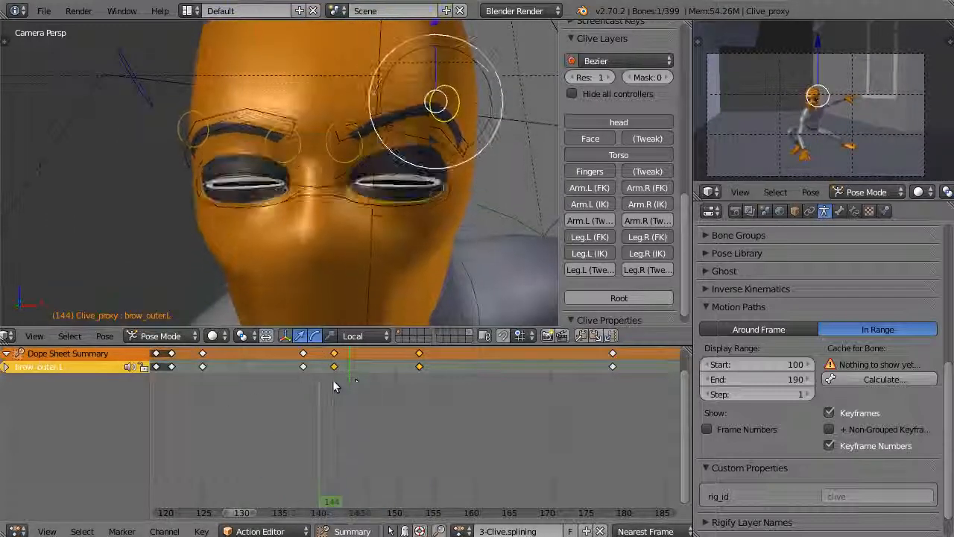
pyautogui.rightClick(398, 119)
pyautogui.click(288, 376)
pyautogui.click(295, 375)
# Step: Play back the brow motion with all controllers hidden, and restore the controllers
pyautogui.hotkey('alt', 'a')
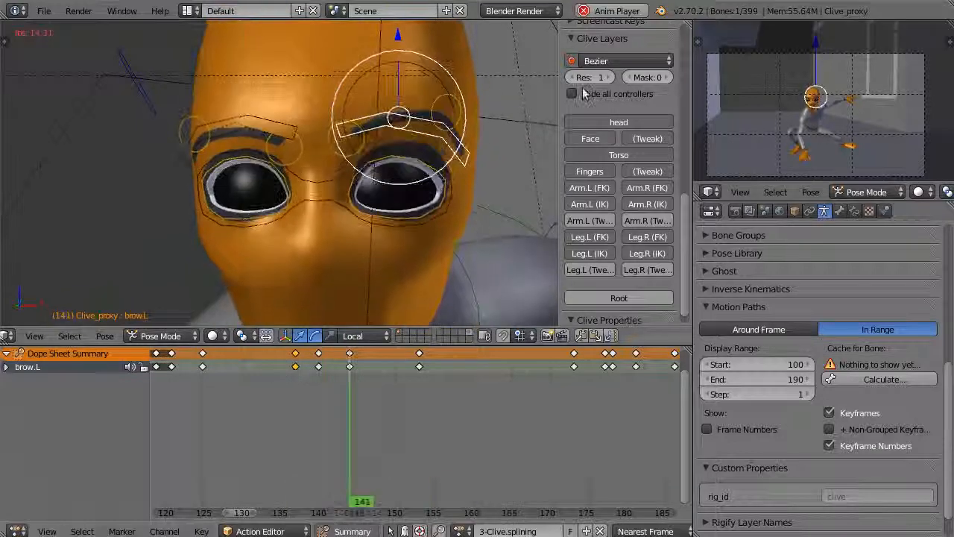
pyautogui.click(584, 93)
pyautogui.hotkey('alt', 'a')
pyautogui.click(585, 94)
# Step: Move the left outer brow's keyframe to frame 140 and play it back
pyautogui.rightClick(442, 70)
pyautogui.click(320, 370)
pyautogui.hotkey('alt', 'a')
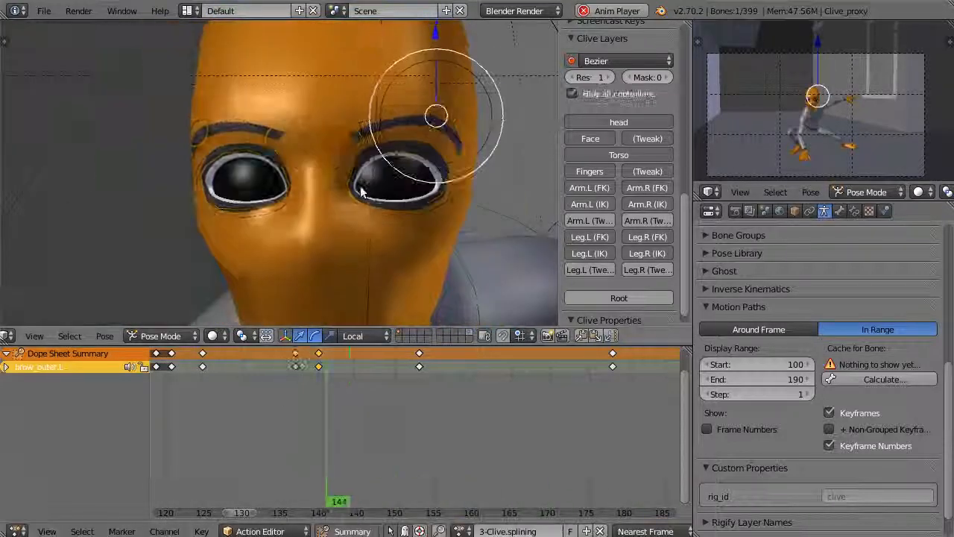
# Step: Review the facial animation with everything deselected and the controllers hidden
pyautogui.press('a')
pyautogui.click(584, 94)
pyautogui.scroll(-4, 236, 413)
pyautogui.scroll(3, 236, 413)
pyautogui.hotkey('alt', 'a')
pyautogui.click(584, 94)
# Step: Check the right brow's timing between frames 144 and 157 and play back the animation
pyautogui.click(358, 427)
pyautogui.rightClick(243, 112)
pyautogui.click(445, 430)
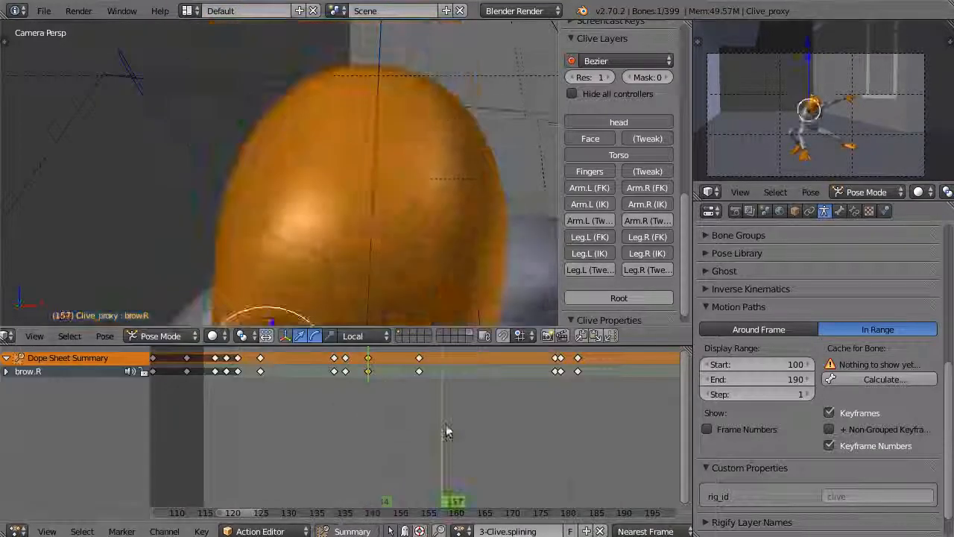
pyautogui.press('a')
pyautogui.hotkey('alt', 'a')
pyautogui.hotkey('alt', 'a')
# Step: Refine the keys of both inner brow controls between frames 140 and 142
pyautogui.rightClick(350, 138)
pyautogui.click(335, 375)
pyautogui.click(328, 374)
pyautogui.keyDown('shift'); pyautogui.rightClick(284, 137); pyautogui.keyUp('shift')
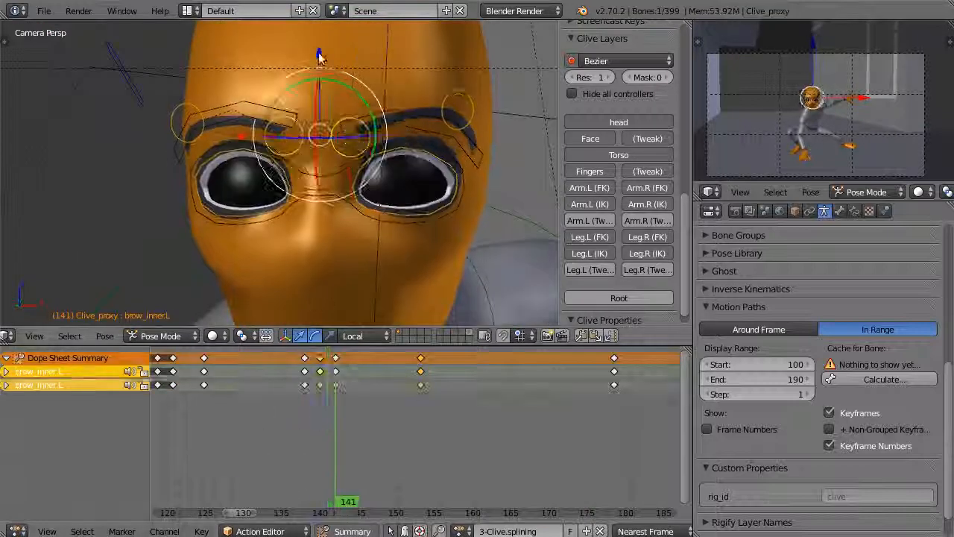
pyautogui.click(343, 448)
pyautogui.press('a')
# Step: Play back the animation from a wider view to review the brow changes
pyautogui.scroll(-3, 211, 456)
pyautogui.hotkey('alt', 'a')
pyautogui.scroll(-5, 319, 200)
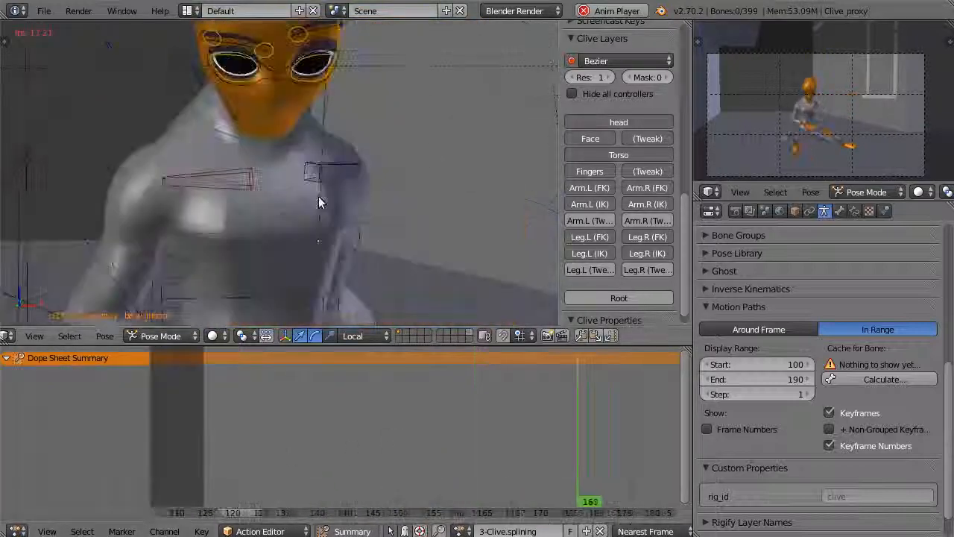
pyautogui.hotkey('alt', 'a')
# Step: Pose the blink control around frames 148 and 149
pyautogui.click(312, 456)
pyautogui.click(393, 447)
pyautogui.scroll(4, 321, 179)
pyautogui.rightClick(320, 232)
pyautogui.scroll(4, 373, 387)
pyautogui.press('g')
pyautogui.click(358, 381)
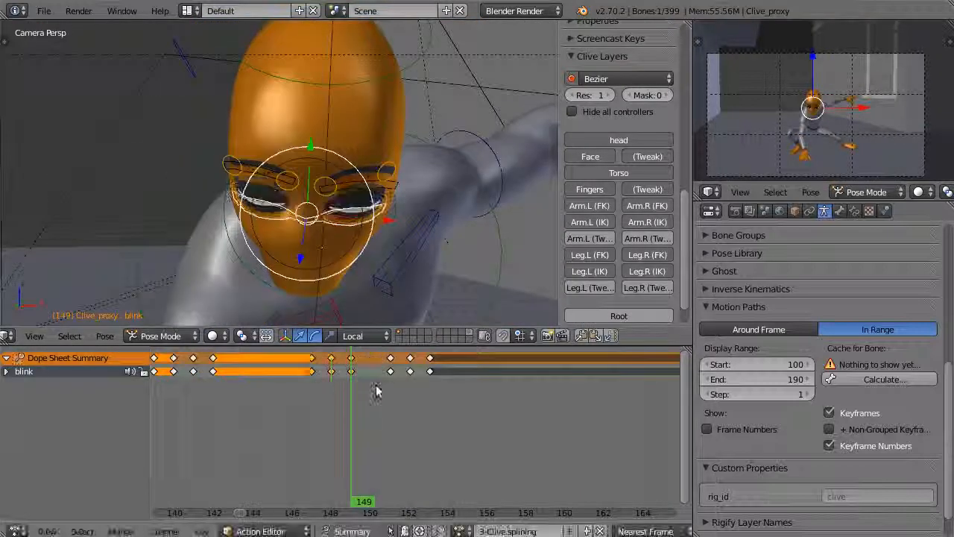
# Step: Deselect all controls and play back the animation to check the blink
pyautogui.scroll(-3, 298, 402)
pyautogui.hotkey('alt', 'a')
pyautogui.press('a')
pyautogui.hotkey('alt', 'a')
# Step: Adjust the head's Y Quaternion Rotation key at frame 147 vertically in the Graph Editor
pyautogui.rightClick(358, 46)
pyautogui.click(368, 462)
pyautogui.hotkey('shift', 'F6')
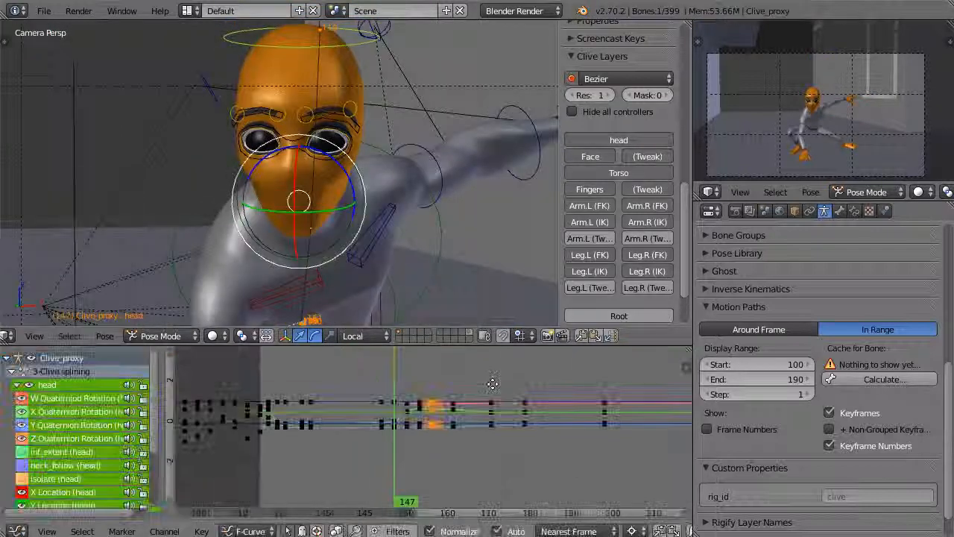
pyautogui.click(84, 427)
pyautogui.scroll(3, 408, 447)
pyautogui.press('g')
pyautogui.press('y')
pyautogui.click(396, 439)
# Step: Adjust the head's Y Quaternion Rotation keys at frames 153 and 156 vertically
pyautogui.click(357, 431)
pyautogui.press('g')
pyautogui.press('y')
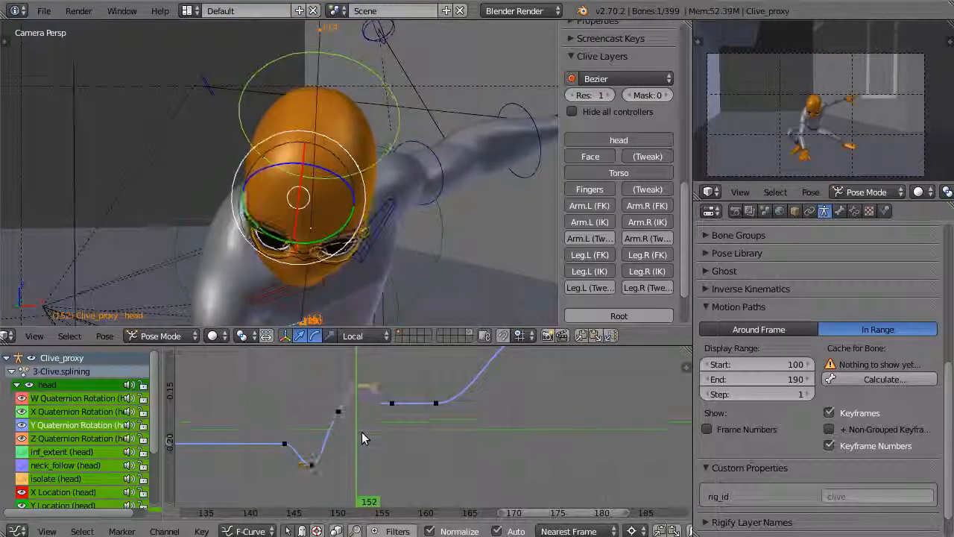
pyautogui.click(363, 435)
pyautogui.click(392, 447)
# Step: Raise the head's Y Quaternion Rotation key at frame 161 and play back the head motion
pyautogui.rightClick(436, 403)
pyautogui.press('g')
pyautogui.press('y')
pyautogui.click(438, 371)
pyautogui.hotkey('alt', 'a')
pyautogui.hotkey('alt', 'a')
# Step: Fine-tune the head's Y Quaternion Rotation keys at frames 150 and 153 vertically and play back the result
pyautogui.click(339, 420)
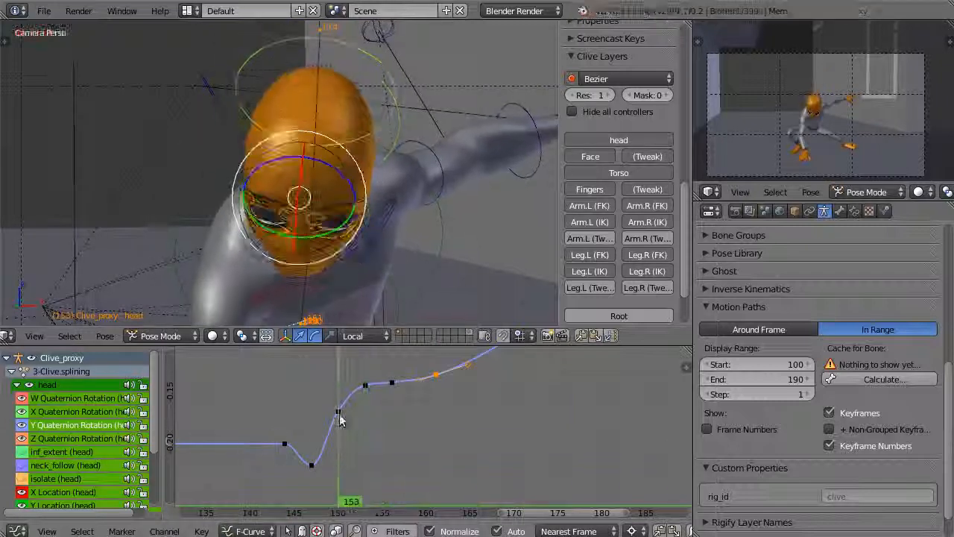
pyautogui.rightClick(339, 412)
pyautogui.press('g')
pyautogui.press('y')
pyautogui.rightClick(366, 385)
pyautogui.press('g')
pyautogui.press('y')
pyautogui.click(362, 375)
pyautogui.hotkey('alt', 'a')
pyautogui.hotkey('alt', 'a')
# Step: Examine the head's Z Quaternion Rotation curve with all its keys framed and play back the head motion
pyautogui.click(78, 438)
pyautogui.press('Home')
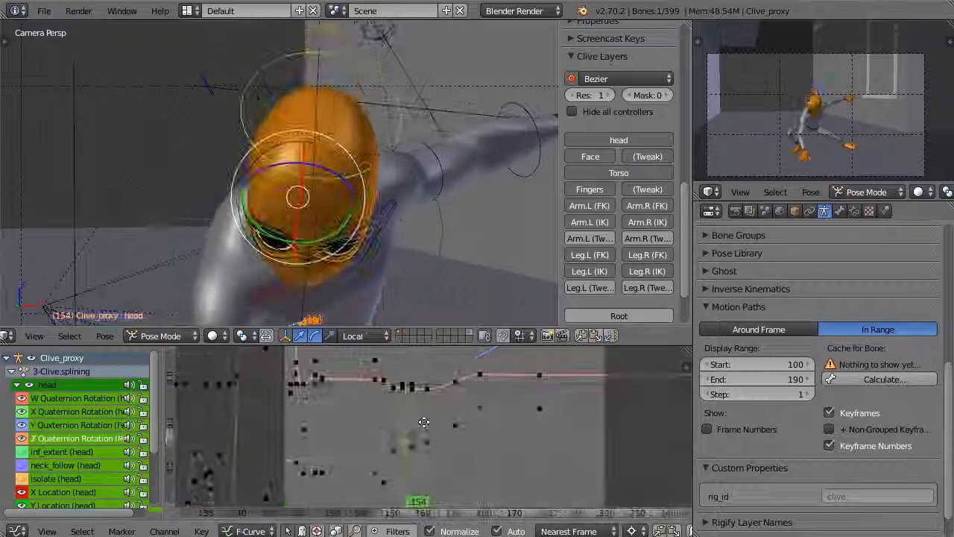
pyautogui.click(376, 414)
pyautogui.hotkey('alt', 'a')
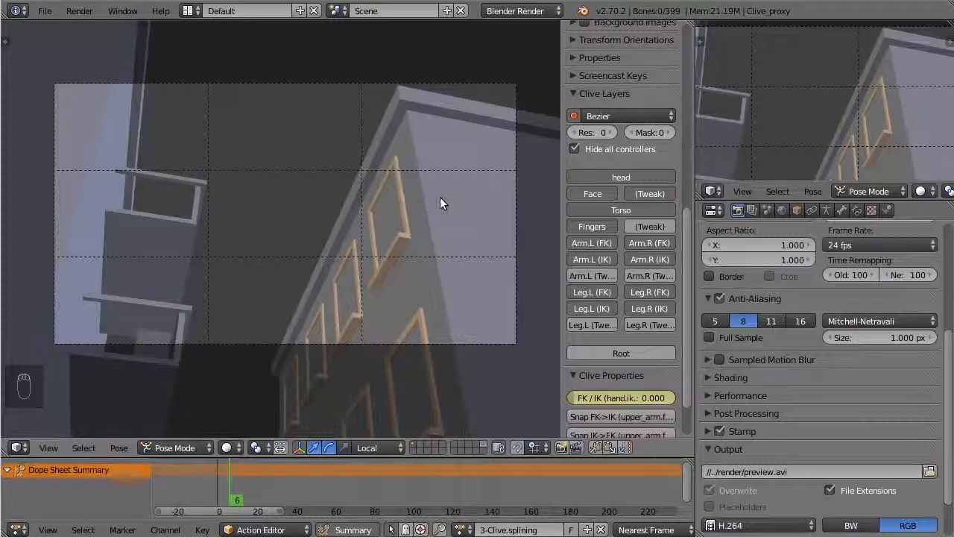
# Step: Play back the shot through the camera with controllers hidden and scrub to frame 112
pyautogui.hotkey('alt', 'a')
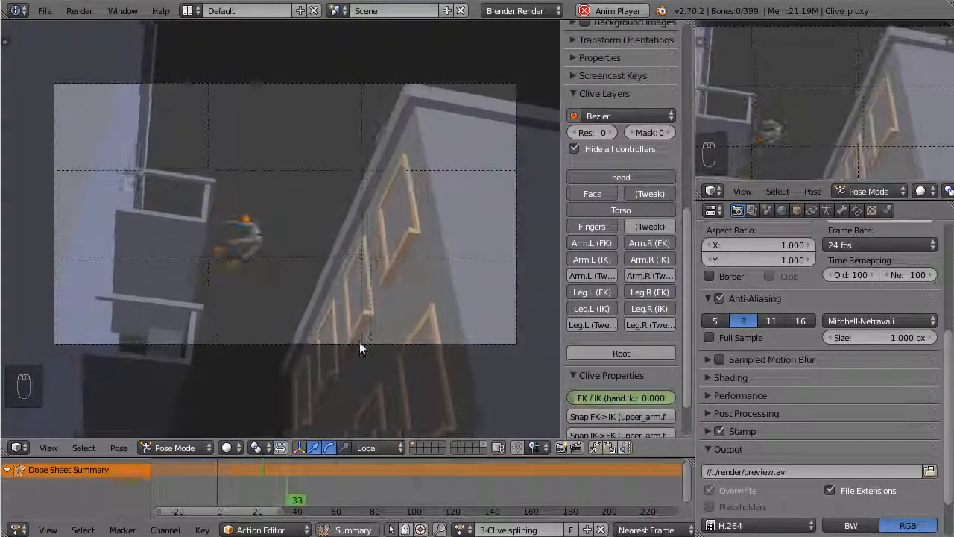
pyautogui.press('Escape')
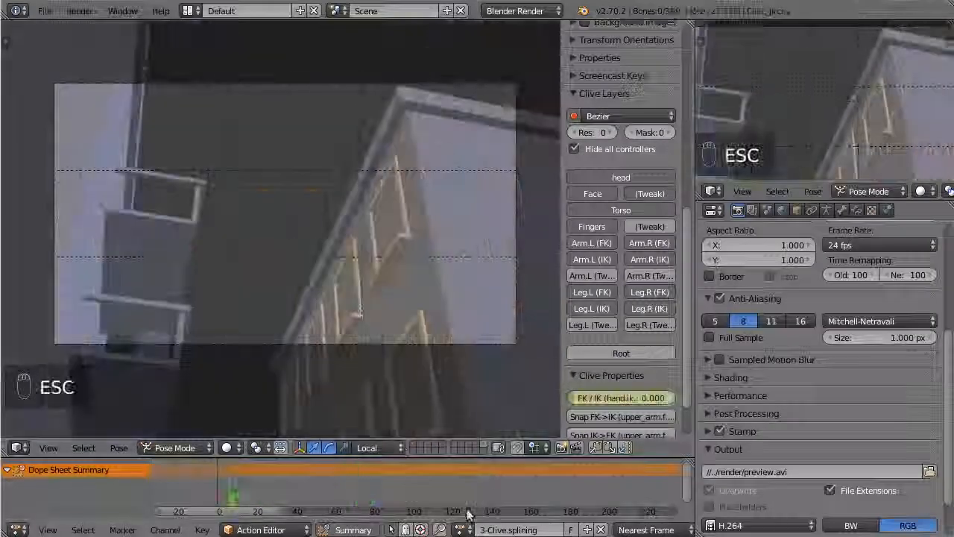
pyautogui.moveTo(602, 494); pyautogui.dragTo(439, 484)
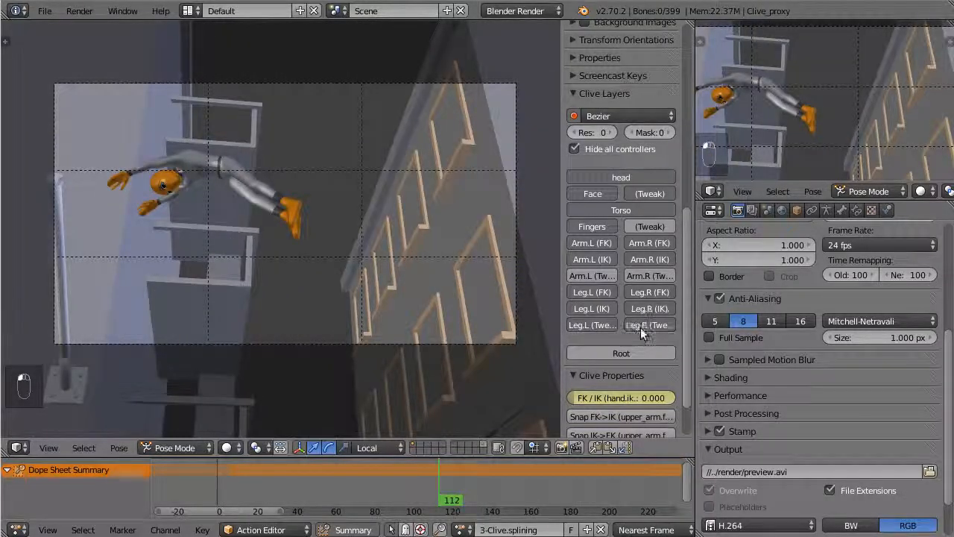
# Step: Show Clive's controllers and move the knee_hose.R control about -0.08 units along its local Y axis at frame 112
pyautogui.scroll(4, 373, 271)
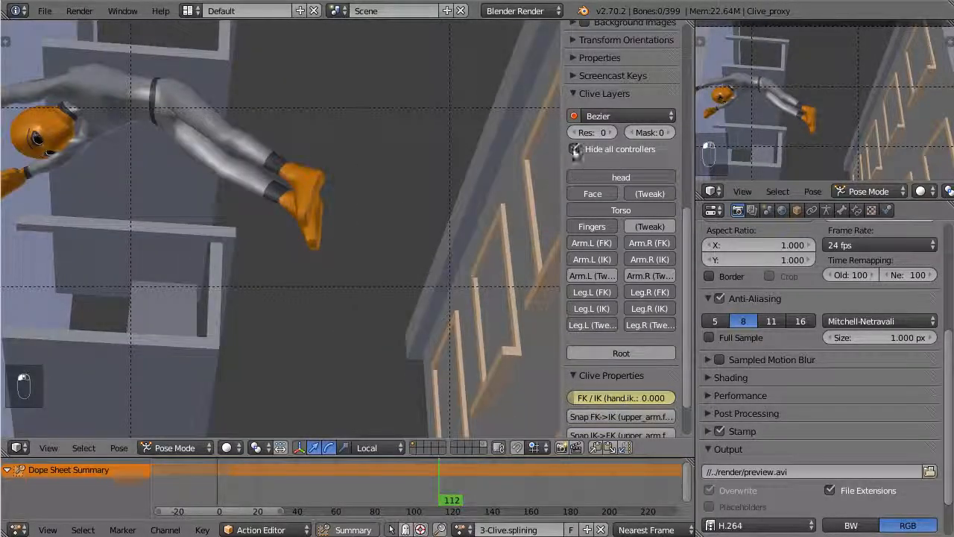
pyautogui.click(573, 148)
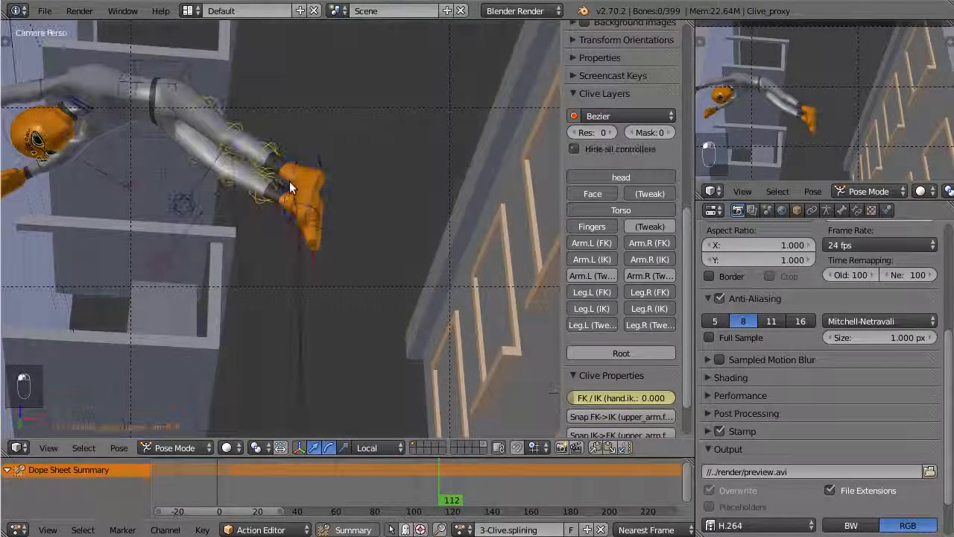
pyautogui.keyDown('shift'); pyautogui.moveTo(299, 208); pyautogui.dragTo(403, 280, button='middle'); pyautogui.keyUp('shift')
pyautogui.scroll(4, 389, 275)
pyautogui.rightClick(376, 267)
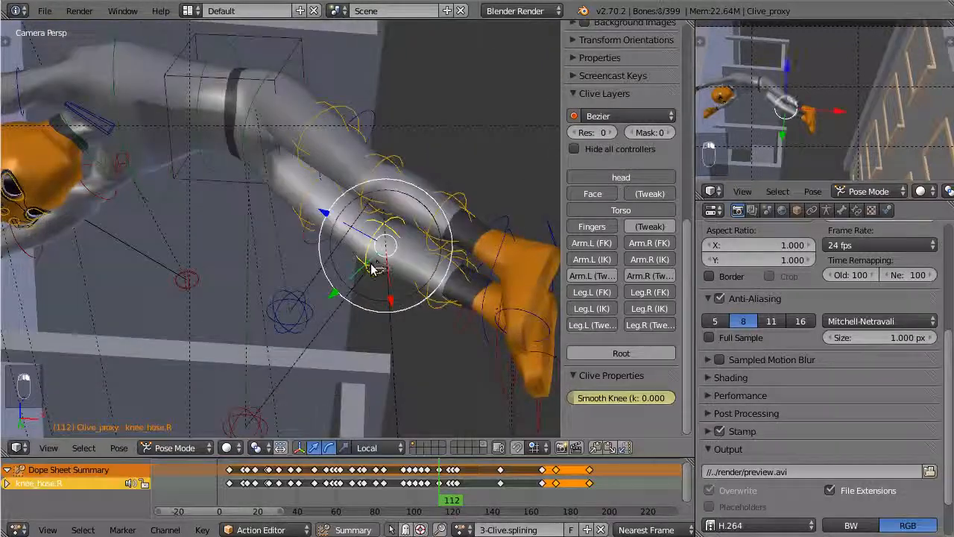
pyautogui.scroll(-2, 406, 314)
pyautogui.scroll(1, 417, 327)
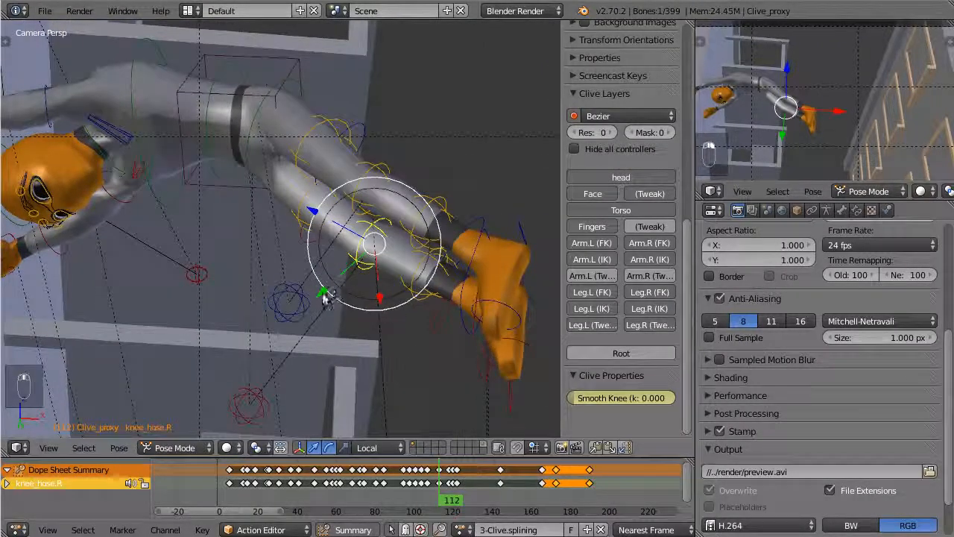
pyautogui.press('g')
pyautogui.press('y')
pyautogui.press('y')
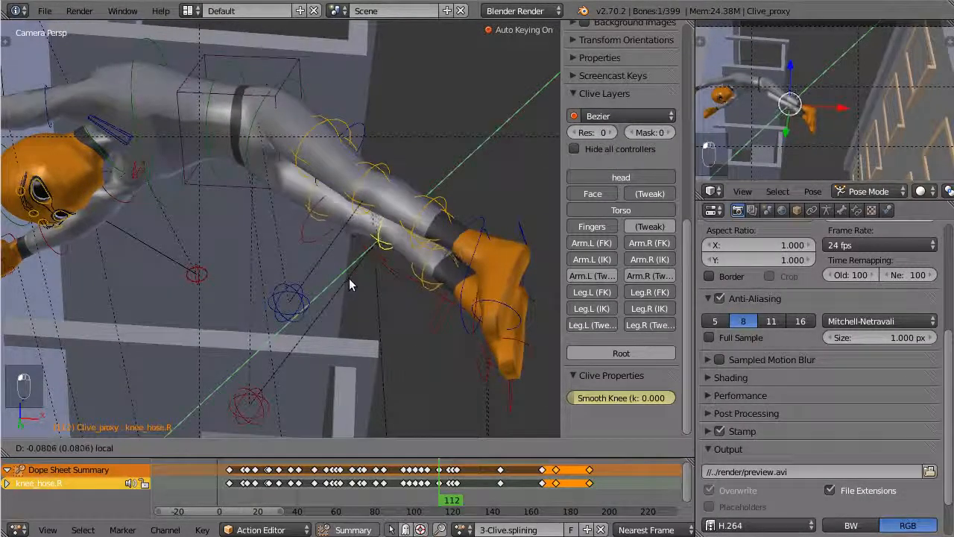
pyautogui.click(349, 278)
# Step: Move the knee_hose.L control along its local Y axis at frame 112 and nudge knee_hose.R along the same axis
pyautogui.rightClick(378, 175)
pyautogui.rightClick(330, 224)
pyautogui.press('g')
pyautogui.press('y')
pyautogui.press('y')
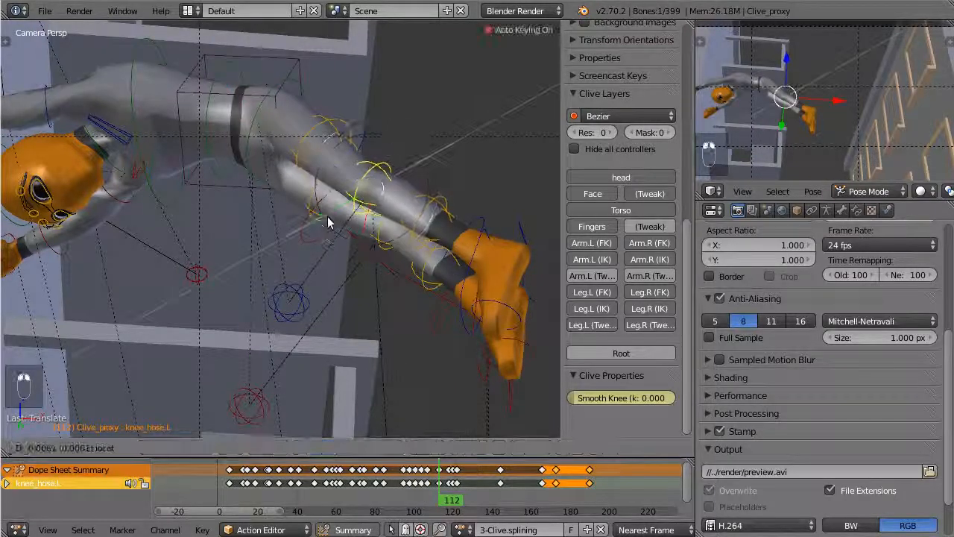
pyautogui.click(345, 216)
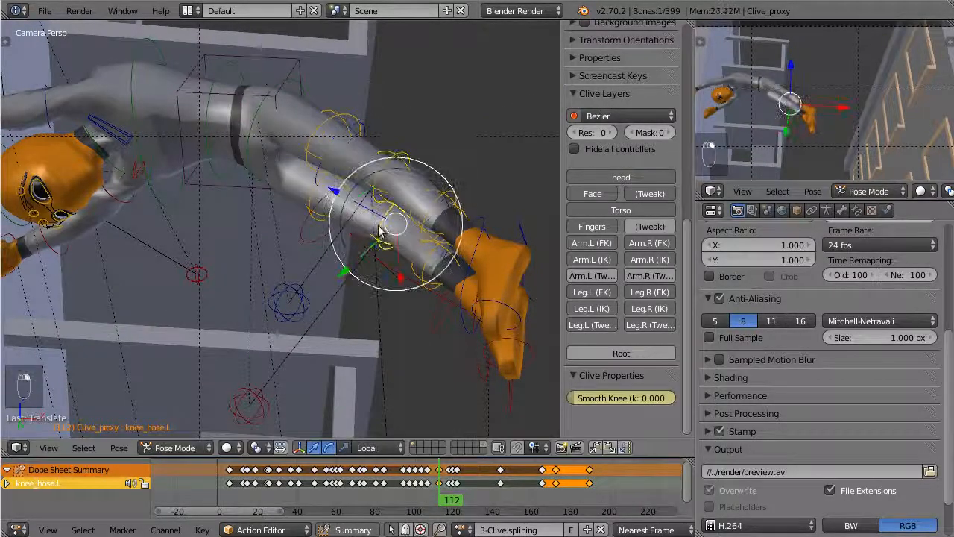
pyautogui.moveTo(362, 254); pyautogui.dragTo(369, 251)
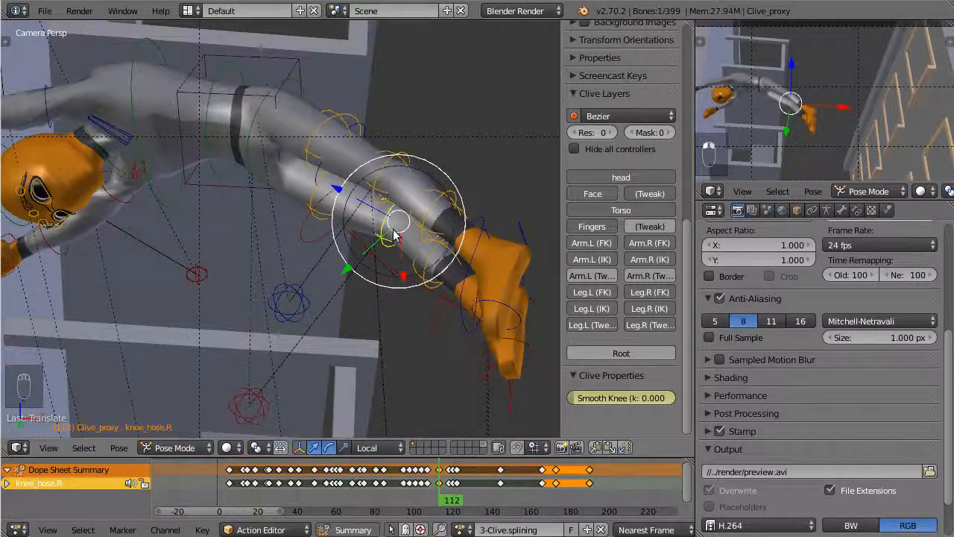
# Step: Go back to frame 104, deselect all controls and play back the motion through the landing to check the knees
pyautogui.moveTo(396, 234); pyautogui.dragTo(435, 381, button='middle')
pyautogui.scroll(15, 446, 486)
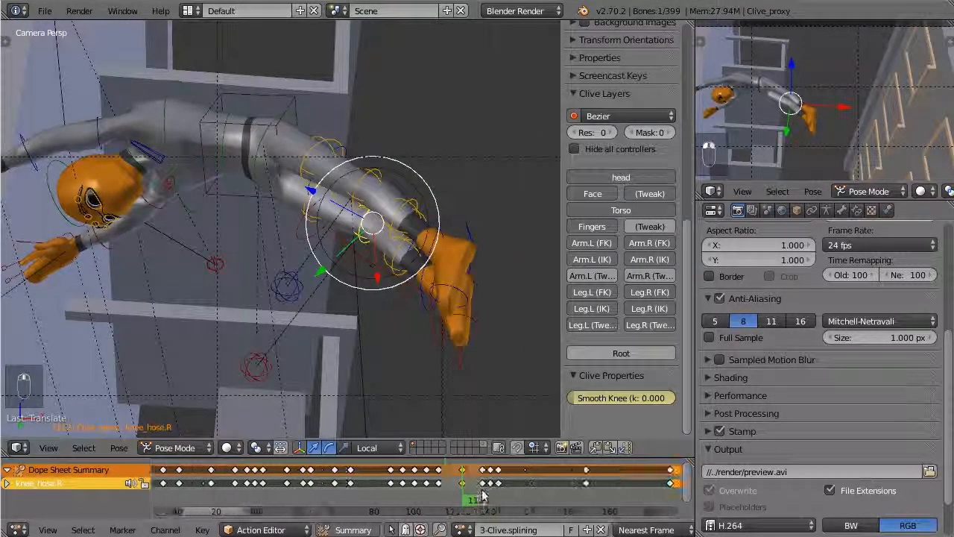
pyautogui.scroll(-4, 404, 244)
pyautogui.keyDown('shift'); pyautogui.moveTo(404, 245); pyautogui.dragTo(419, 199, button='middle'); pyautogui.keyUp('shift')
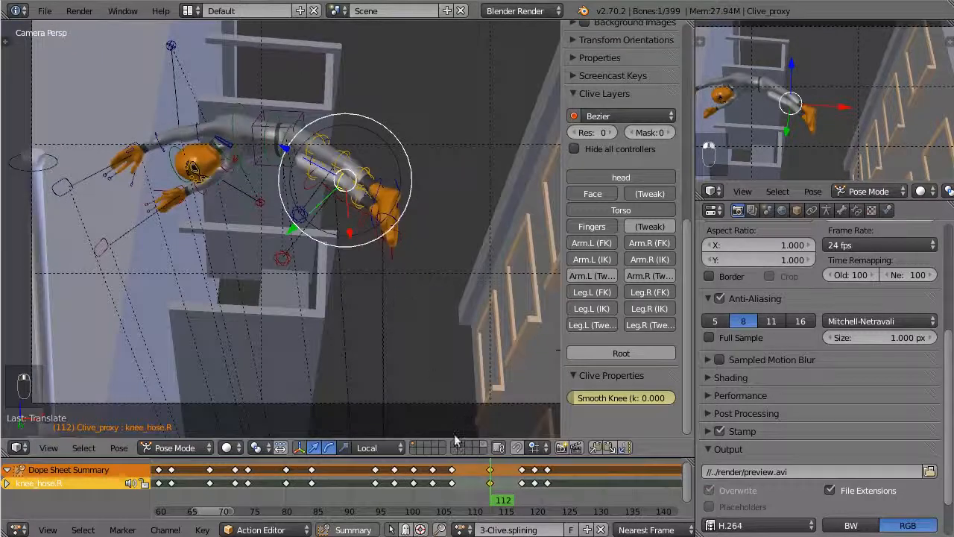
pyautogui.moveTo(488, 479); pyautogui.dragTo(416, 514)
pyautogui.press('a')
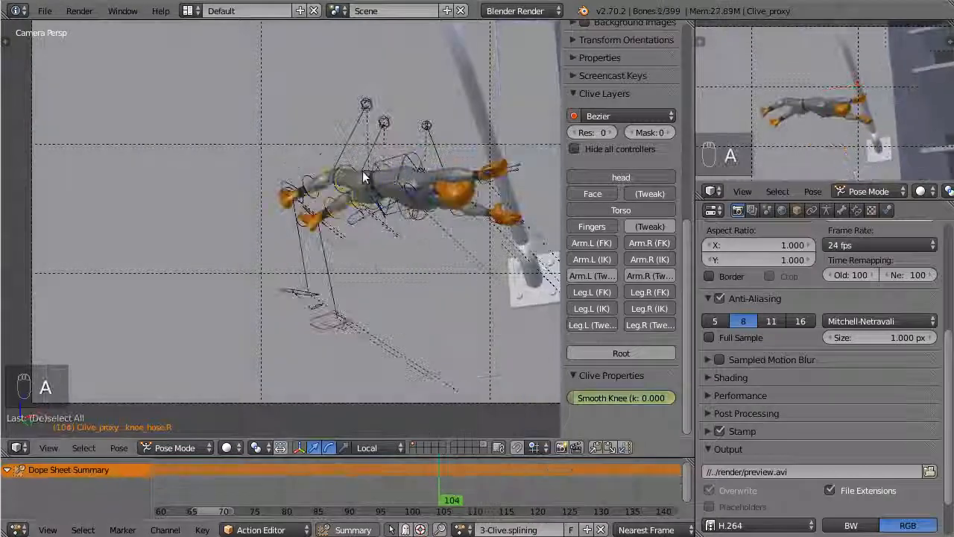
pyautogui.hotkey('alt', 'a')
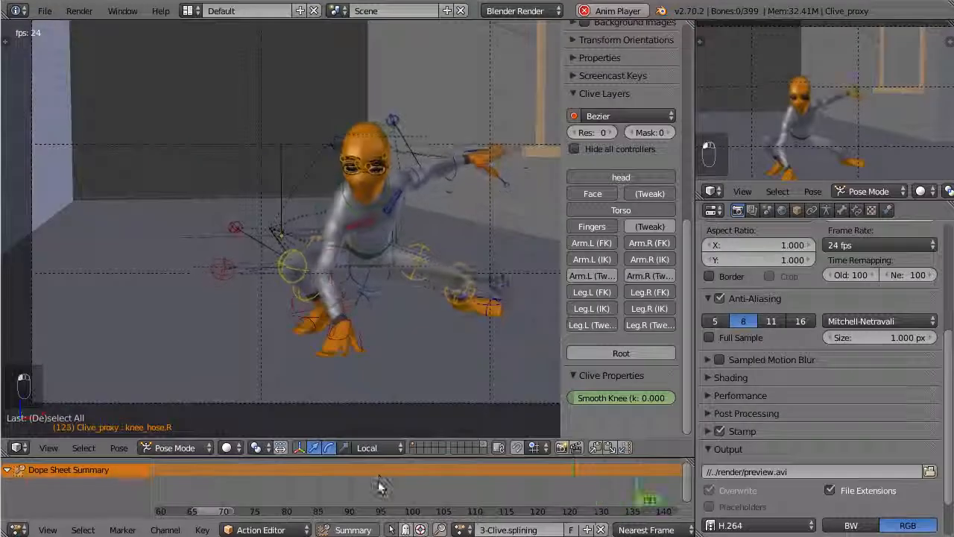
pyautogui.press('Escape')
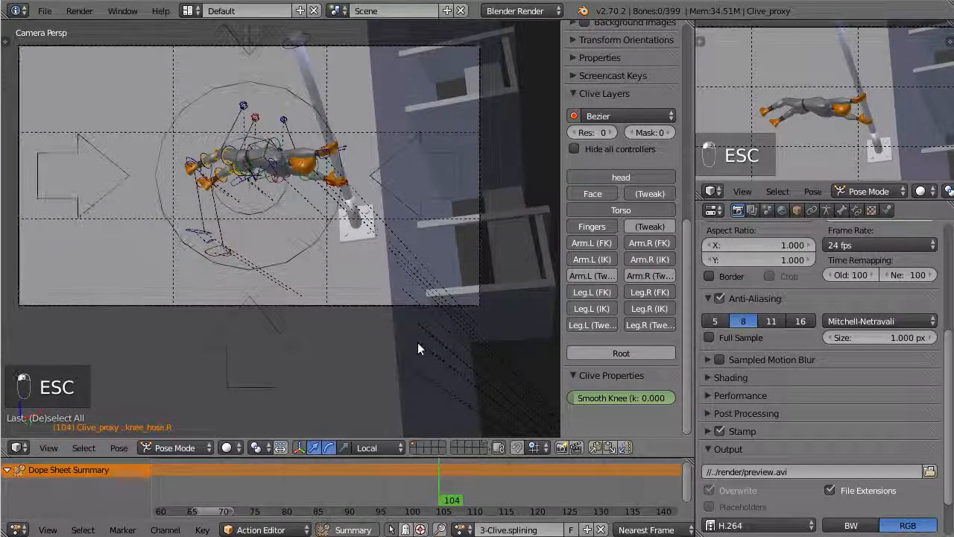
# Step: Move the dolly camera rig's AIM control onto Clive at frame 35 to recentre him in the shot
pyautogui.rightClick(114, 166)
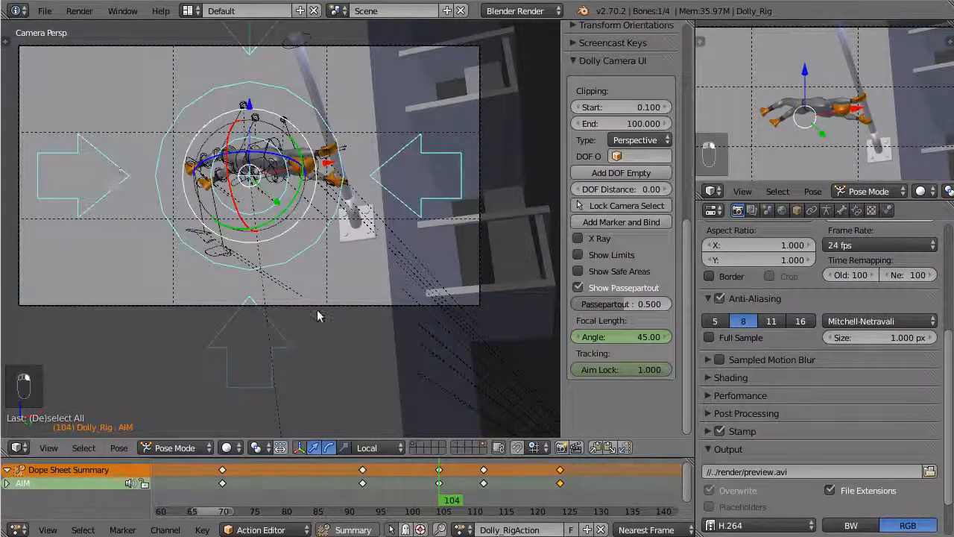
pyautogui.scroll(-4, 317, 316)
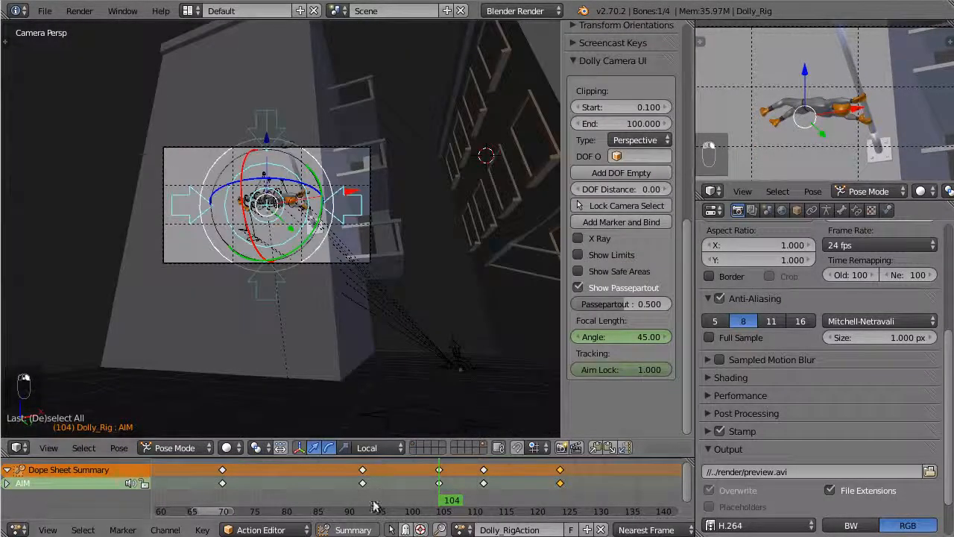
pyautogui.scroll(-2, 266, 276)
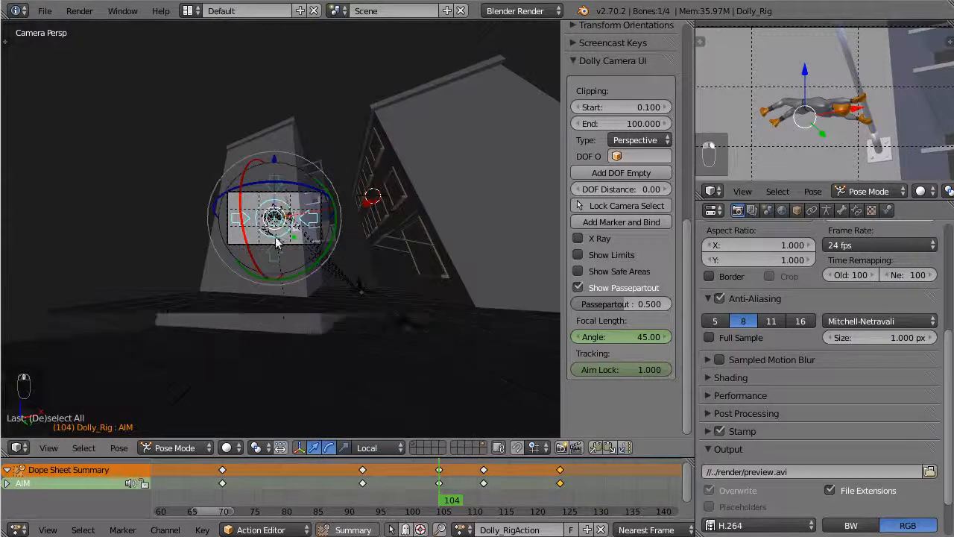
pyautogui.scroll(6, 276, 242)
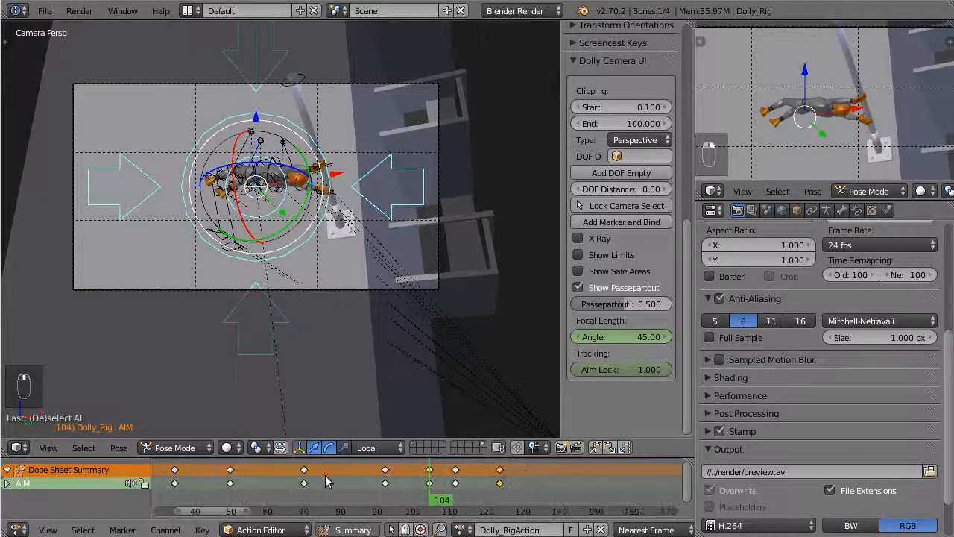
pyautogui.scroll(-3, 324, 475)
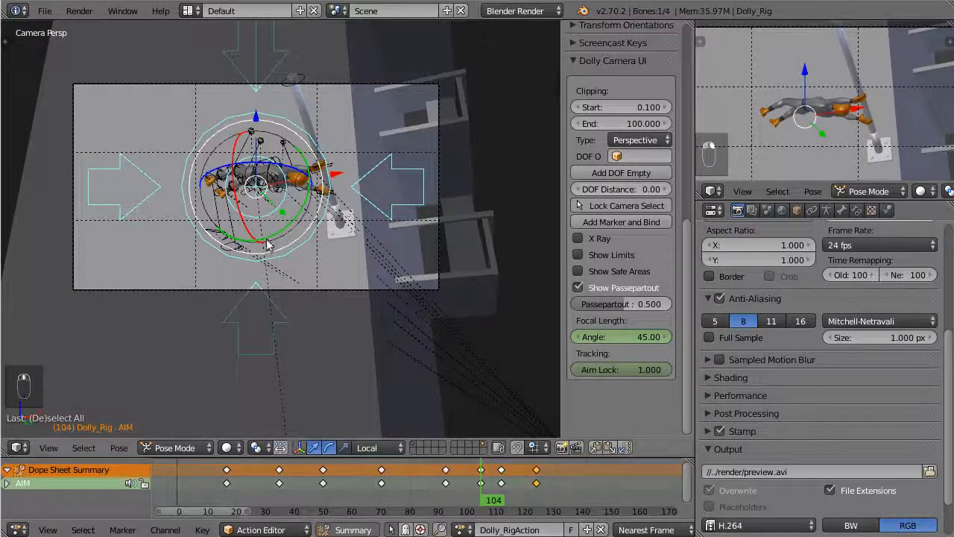
pyautogui.moveTo(269, 483); pyautogui.dragTo(283, 495)
pyautogui.scroll(4, 289, 303)
pyautogui.keyDown('shift'); pyautogui.moveTo(289, 302); pyautogui.dragTo(491, 376, button='middle'); pyautogui.keyUp('shift')
pyautogui.scroll(1, 477, 369)
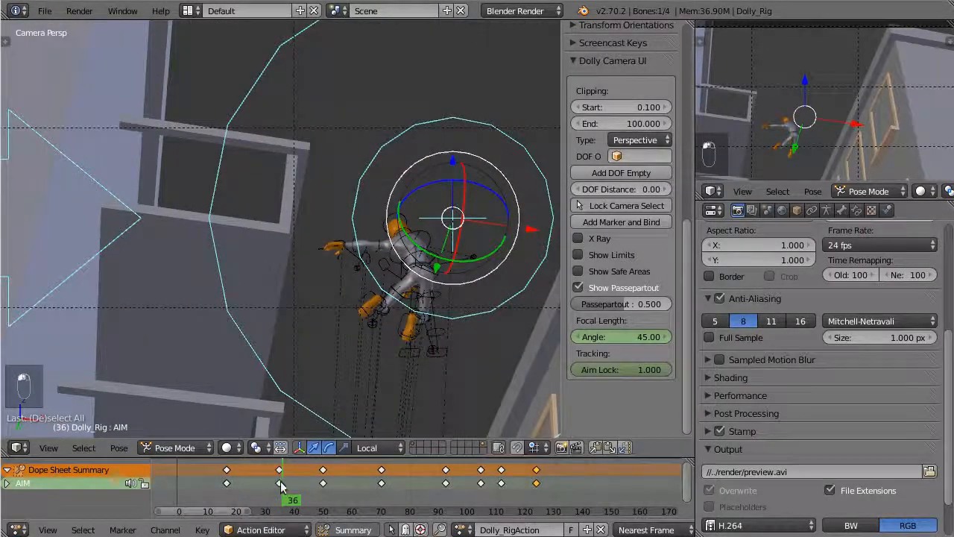
pyautogui.moveTo(280, 481); pyautogui.dragTo(276, 474)
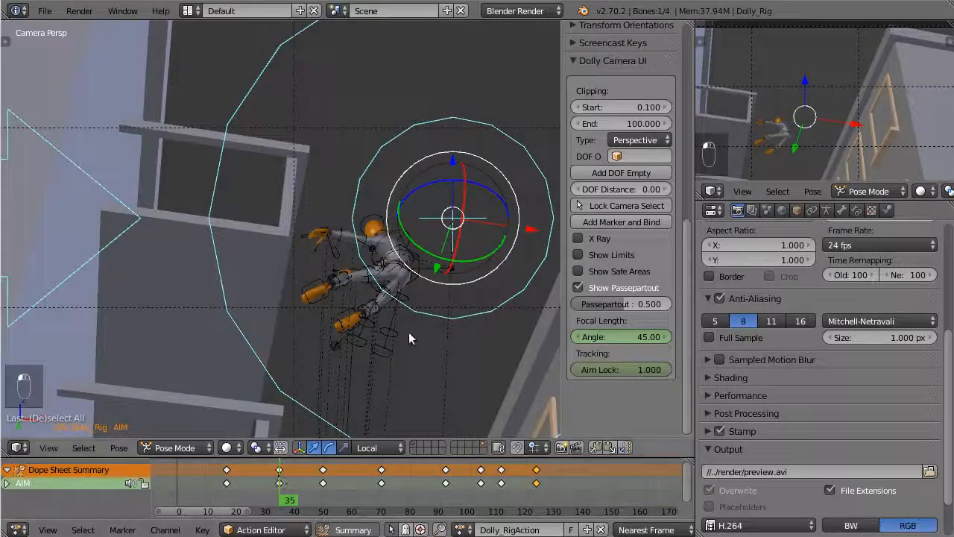
pyautogui.press('g')
pyautogui.click(317, 321)
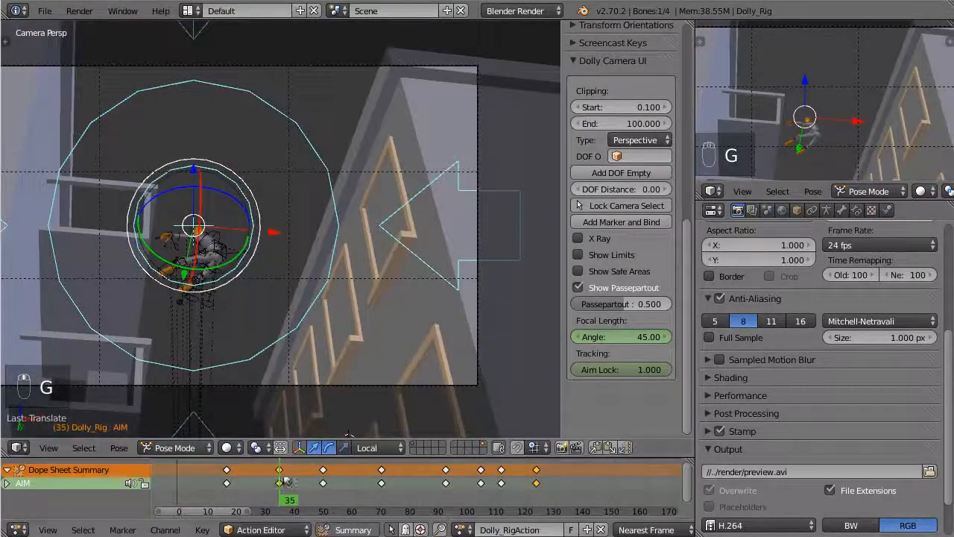
# Step: Shift the AIM control's key near frame 50 to about frame 54 and play back the camera move
pyautogui.moveTo(284, 478); pyautogui.dragTo(334, 494)
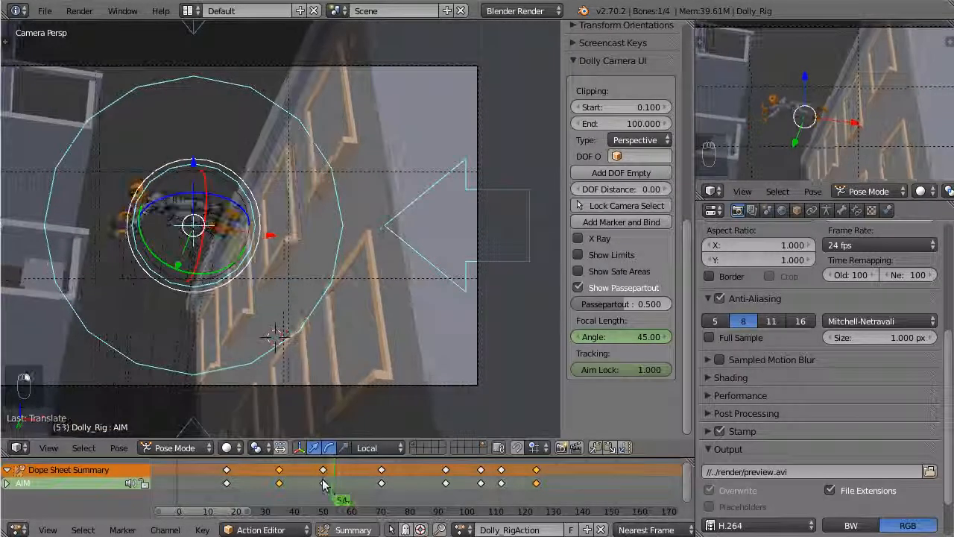
pyautogui.rightClick(325, 483)
pyautogui.press('g')
pyautogui.click(339, 478)
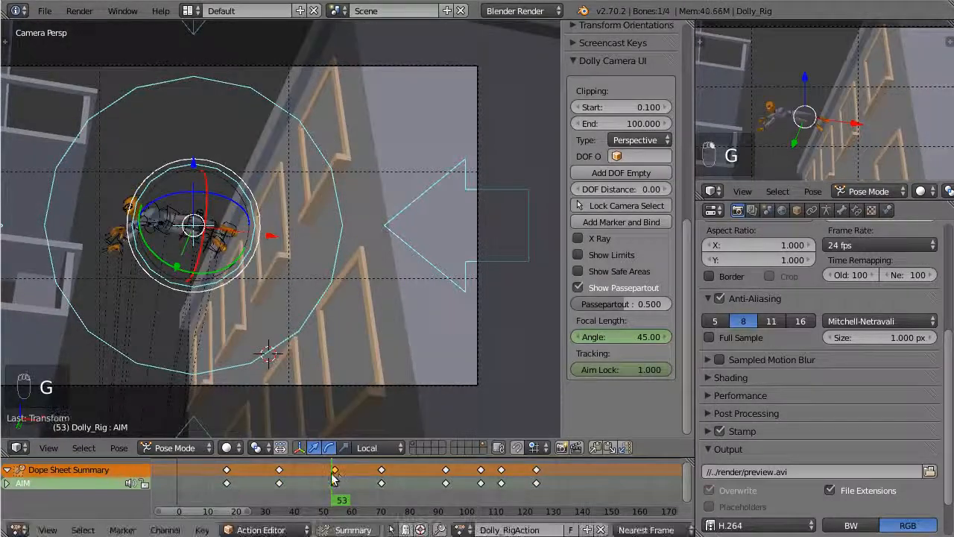
pyautogui.moveTo(335, 478); pyautogui.dragTo(363, 484)
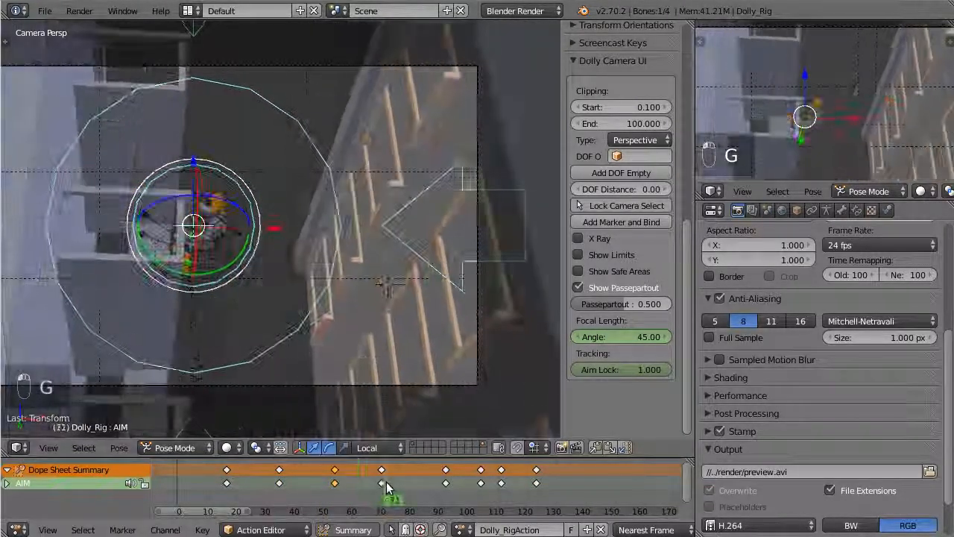
pyautogui.hotkey('alt', 'a')
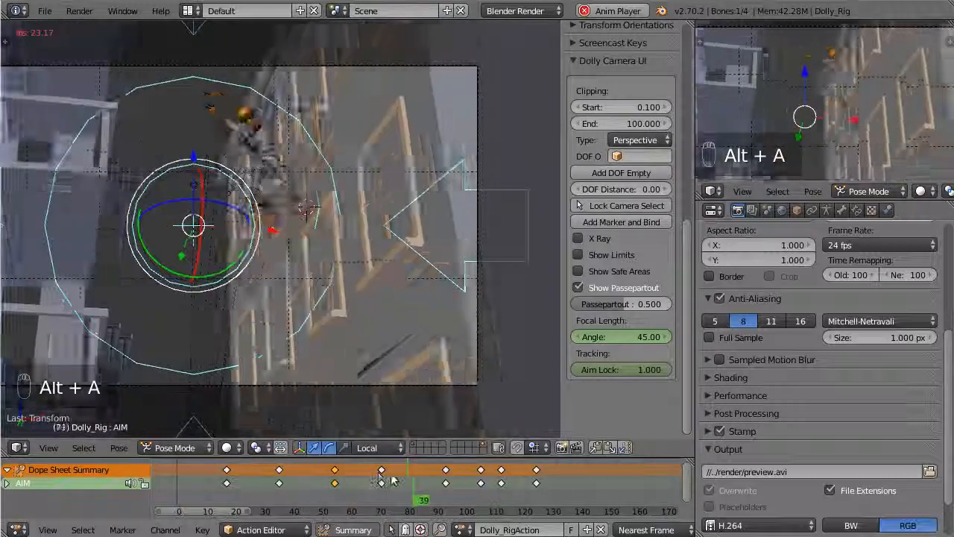
pyautogui.press('Escape')
# Step: Add a breakdown pose for the camera's AIM control at frame 83 and play back the camera motion
pyautogui.click(389, 484)
pyautogui.moveTo(389, 484); pyautogui.dragTo(419, 497)
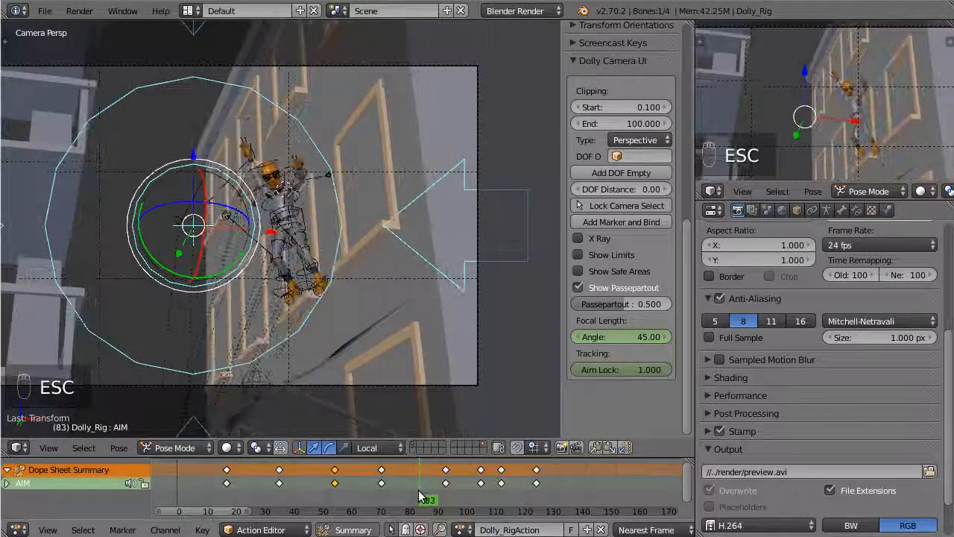
pyautogui.hotkey('shift', 'e')
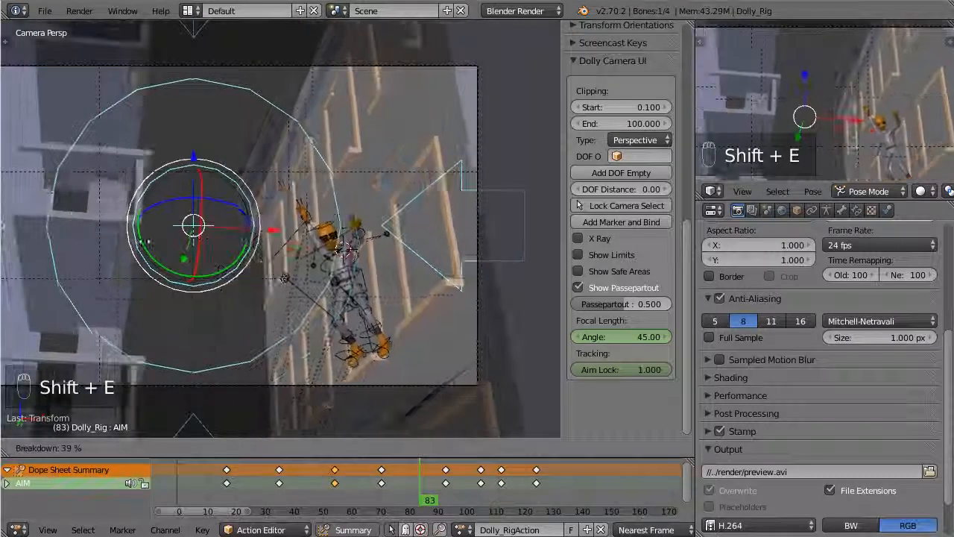
pyautogui.moveTo(365, 477); pyautogui.dragTo(414, 496)
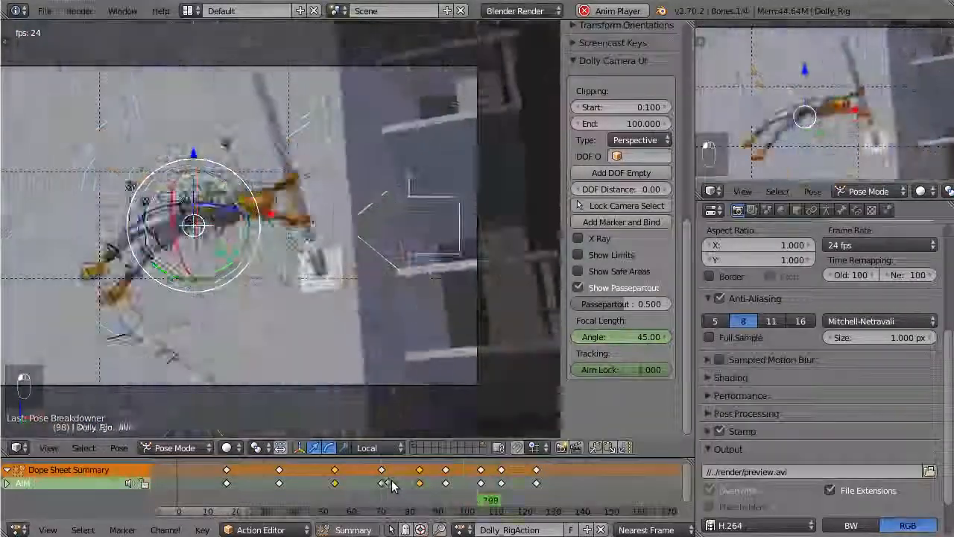
pyautogui.press('Escape')
# Step: Shift the AIM control's key at frame 83 back to frame 80 and play back the camera move
pyautogui.moveTo(420, 488); pyautogui.dragTo(440, 494)
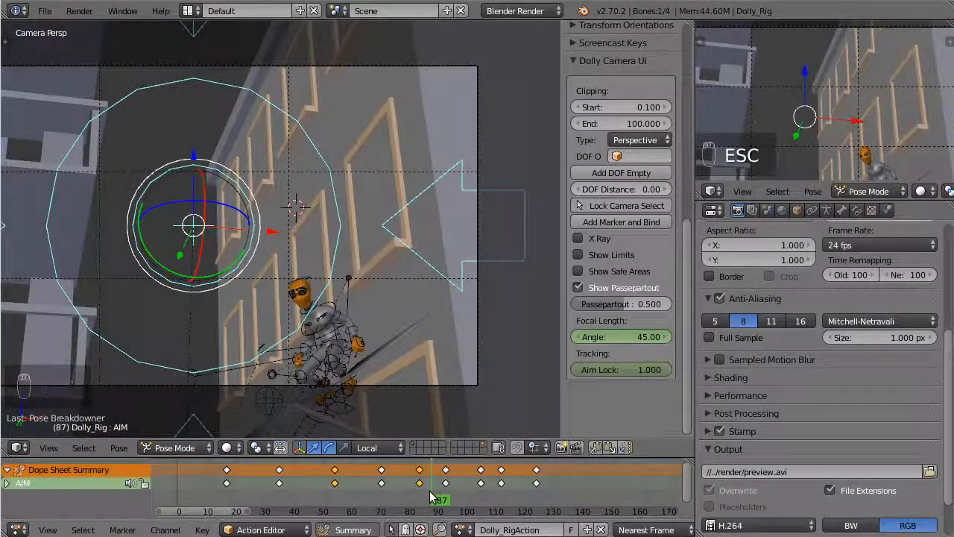
pyautogui.moveTo(427, 492); pyautogui.dragTo(428, 490)
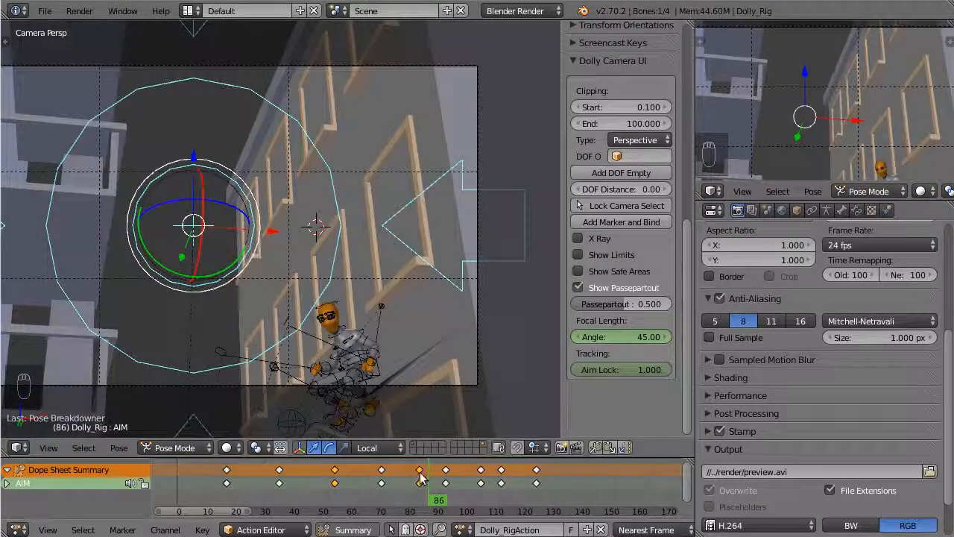
pyautogui.press('g')
pyautogui.press('g')
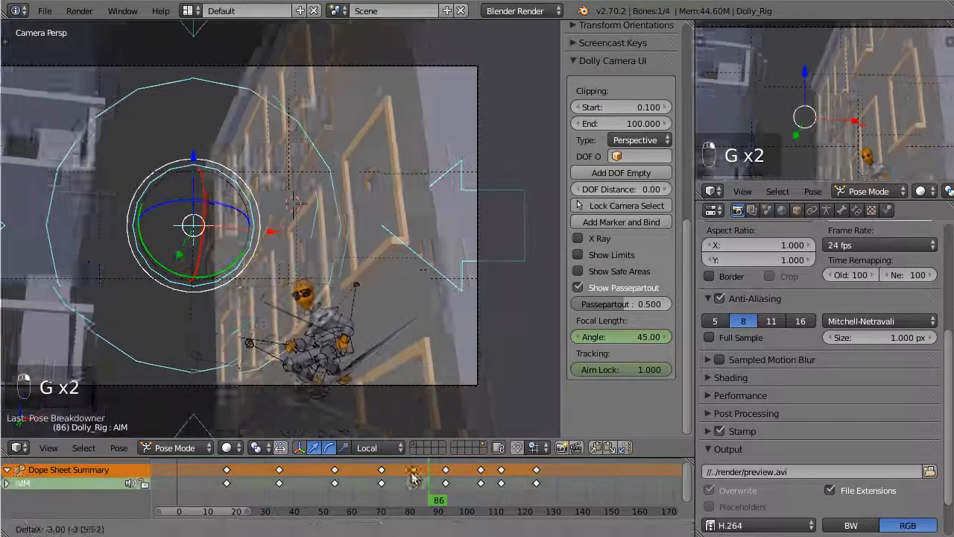
pyautogui.click(414, 477)
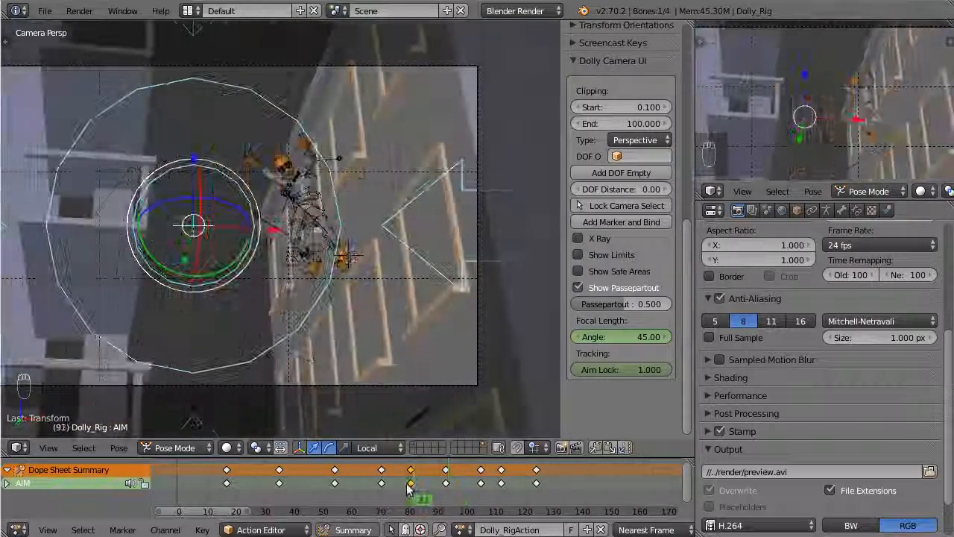
pyautogui.hotkey('alt', 'a')
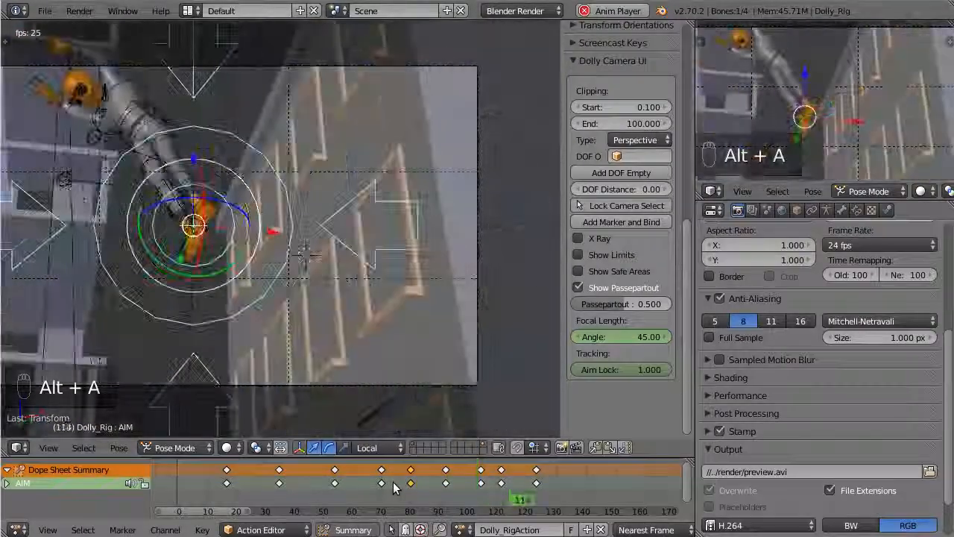
pyautogui.press('Escape')
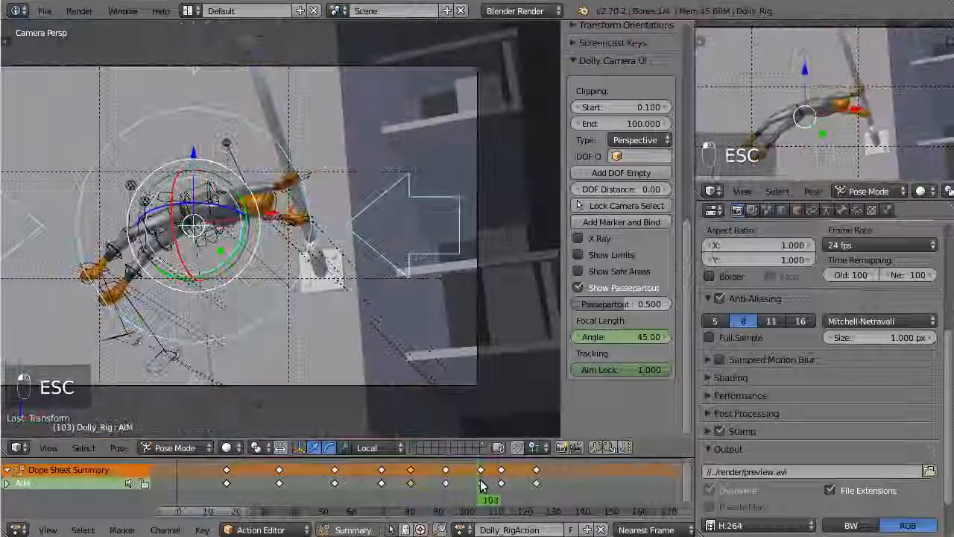
# Step: Shift the AIM control's key near frame 111 to about frame 114 and scrub through the surrounding frames
pyautogui.moveTo(481, 485); pyautogui.dragTo(504, 492)
pyautogui.keyDown('shift'); pyautogui.moveTo(345, 258); pyautogui.dragTo(461, 256, button='middle'); pyautogui.keyUp('shift')
pyautogui.rightClick(504, 483)
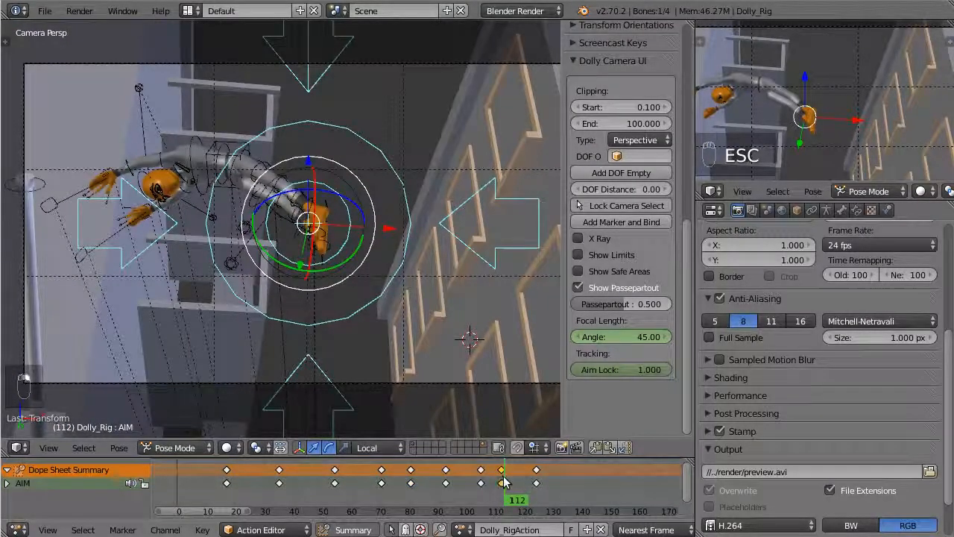
pyautogui.press('g')
pyautogui.click(513, 479)
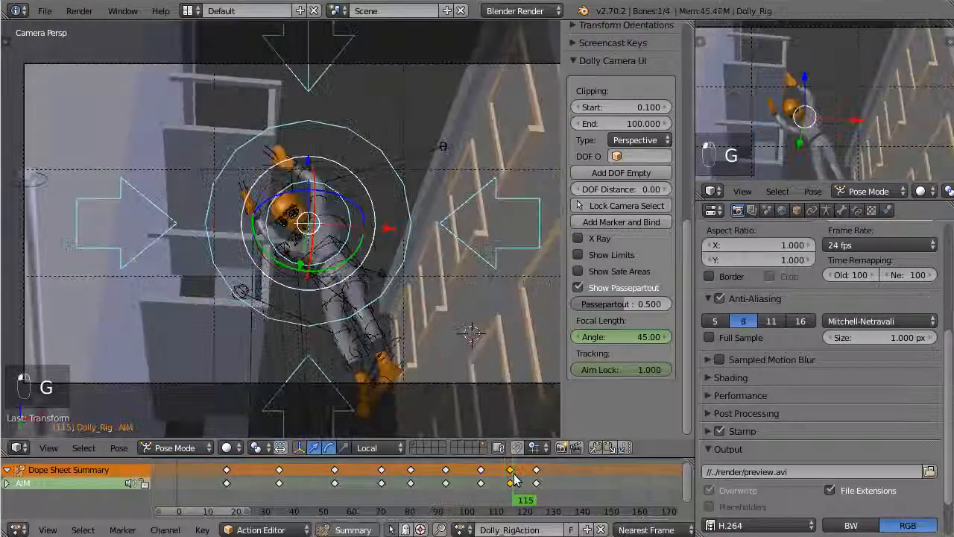
pyautogui.moveTo(513, 479); pyautogui.dragTo(533, 481)
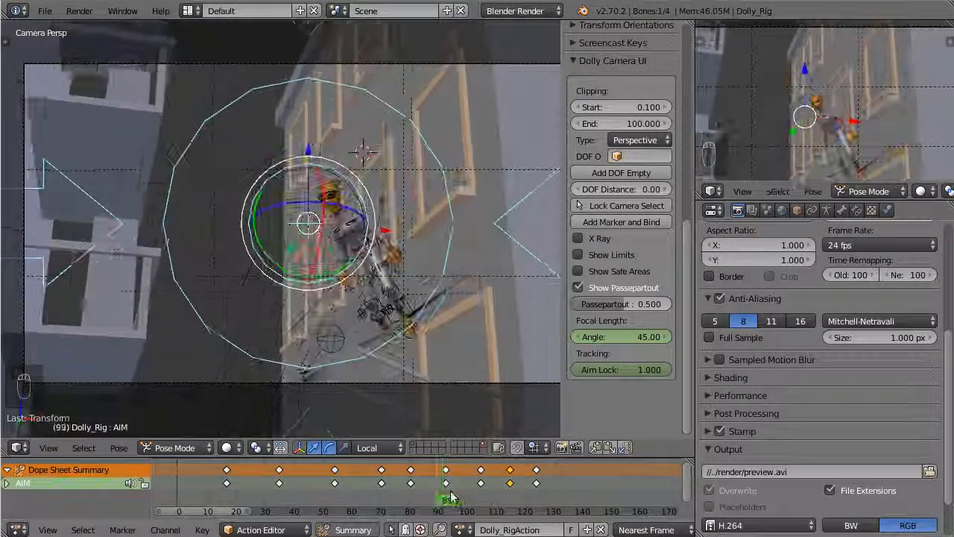
# Step: Shift the AIM control's key near frame 104 to about frame 107 and play back the camera move
pyautogui.moveTo(451, 498)
pyautogui.mouseDown()
pyautogui.moveTo(475, 498)
pyautogui.moveTo(481, 484)
pyautogui.mouseUp()
pyautogui.press('g')
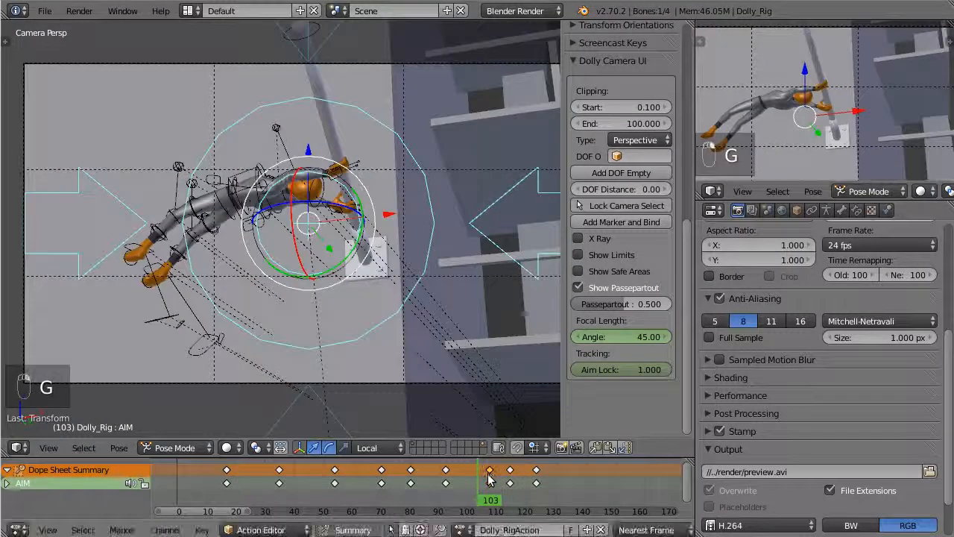
pyautogui.hotkey('alt', 'a')
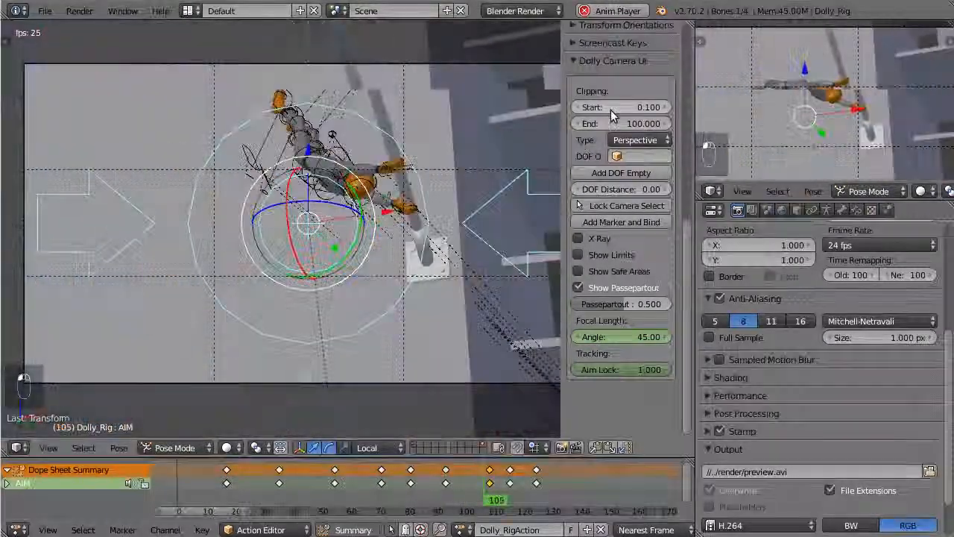
pyautogui.scroll(4, 614, 117)
pyautogui.scroll(-2, 595, 134)
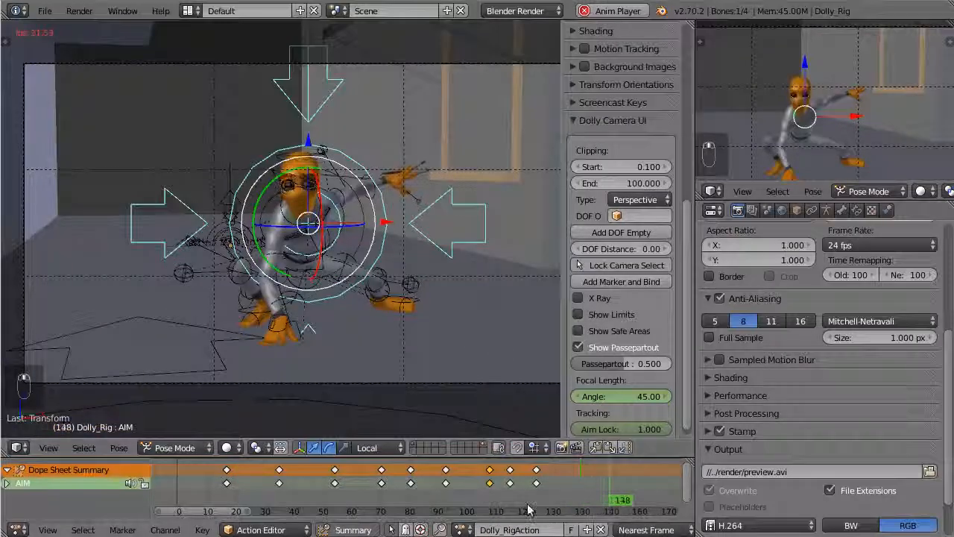
pyautogui.press('Escape')
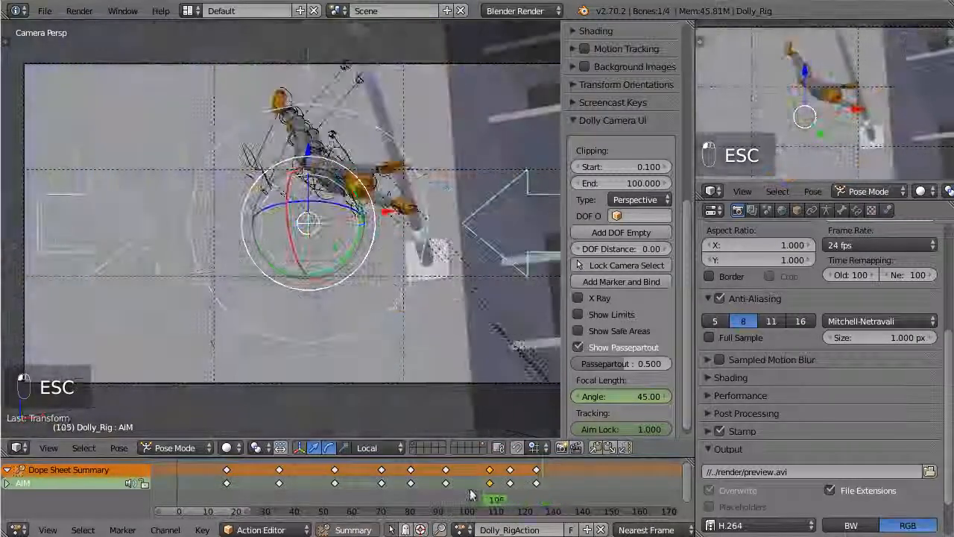
# Step: Nudge the AIM control's key near frame 114 to about frame 115 and scrub through to the landing
pyautogui.moveTo(470, 495)
pyautogui.mouseDown()
pyautogui.moveTo(437, 502)
pyautogui.moveTo(468, 509)
pyautogui.mouseUp()
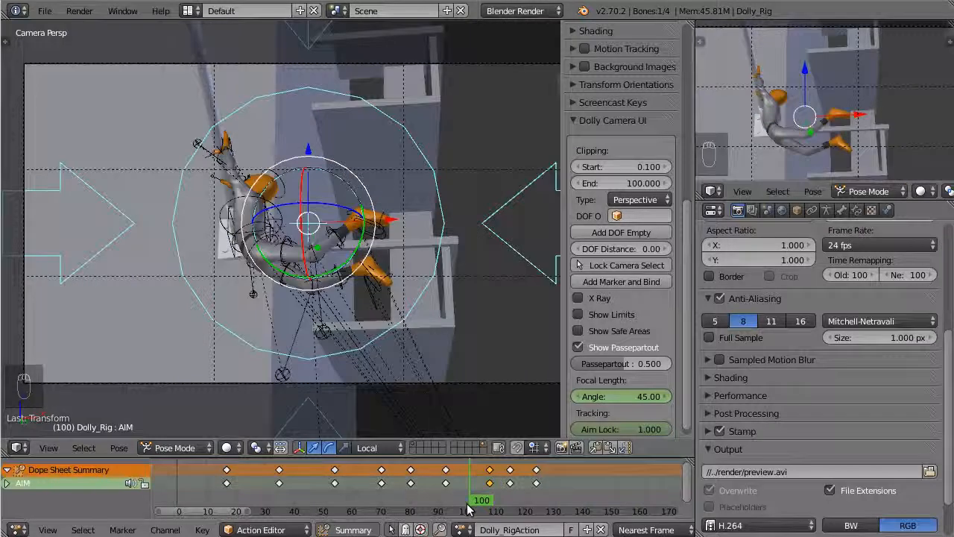
pyautogui.rightClick(510, 484)
pyautogui.press('g')
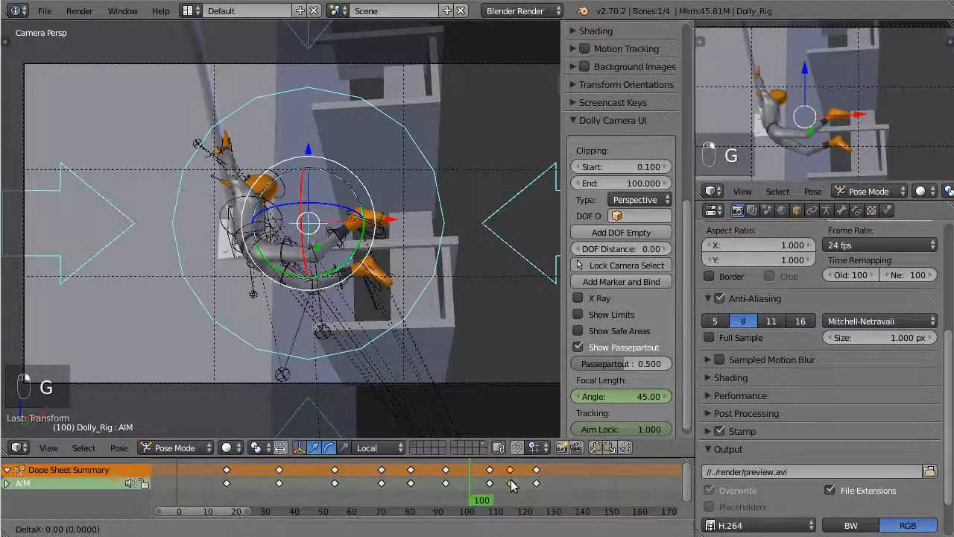
pyautogui.click(514, 481)
pyautogui.moveTo(493, 485); pyautogui.dragTo(552, 484)
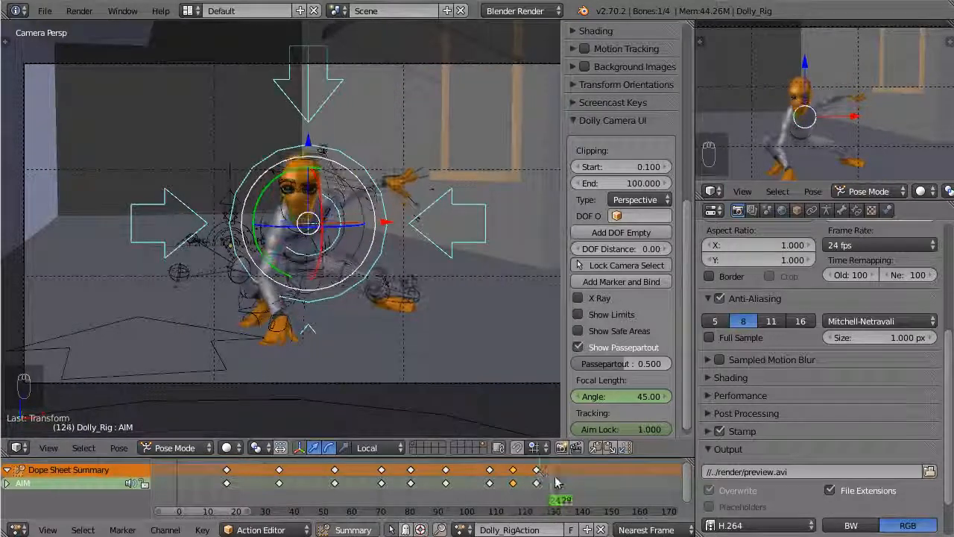
# Step: Duplicate the AIM control's last key, at frame 123, to frame 134 to hold the camera after the landing
pyautogui.keyDown('ctrl'); pyautogui.moveTo(359, 489); pyautogui.dragTo(404, 499, button='middle'); pyautogui.keyUp('ctrl')
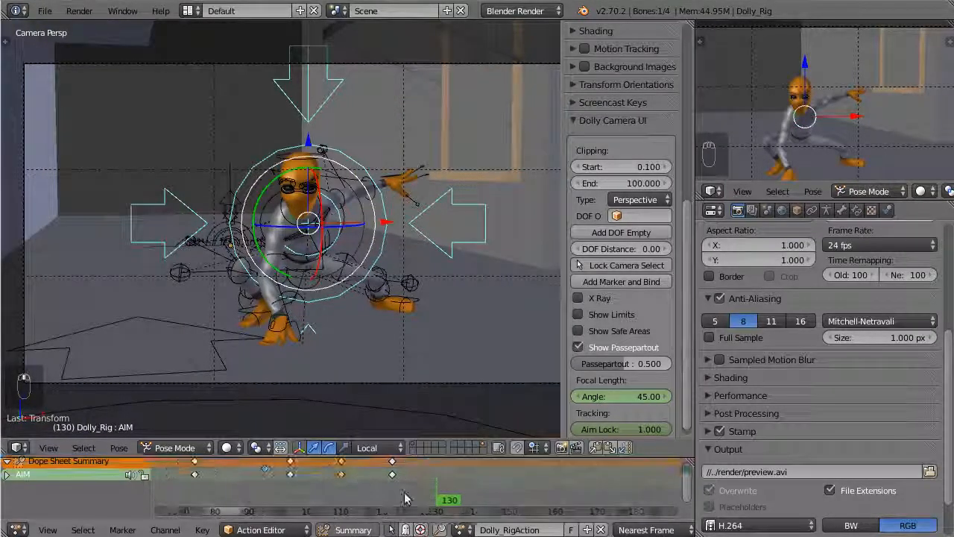
pyautogui.moveTo(356, 485); pyautogui.dragTo(380, 483)
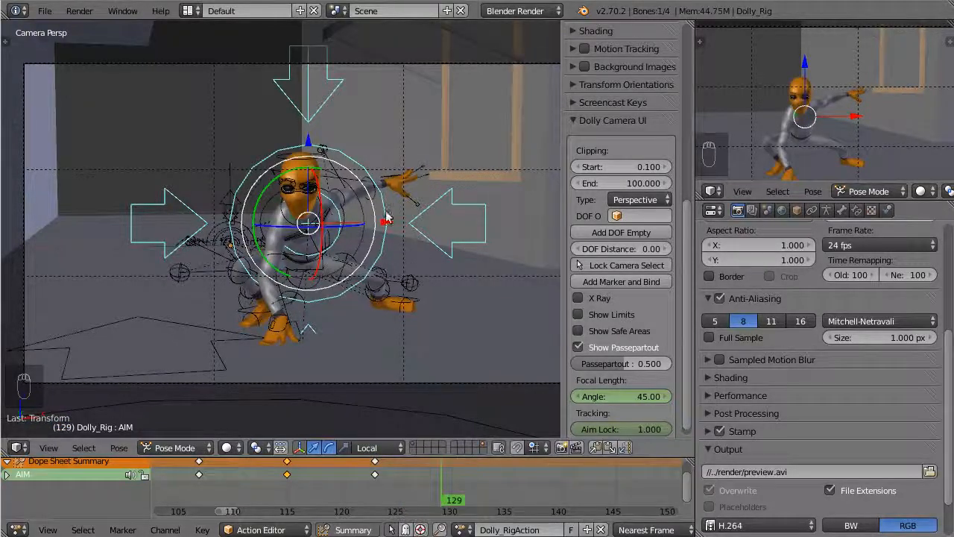
pyautogui.moveTo(304, 471); pyautogui.dragTo(455, 510)
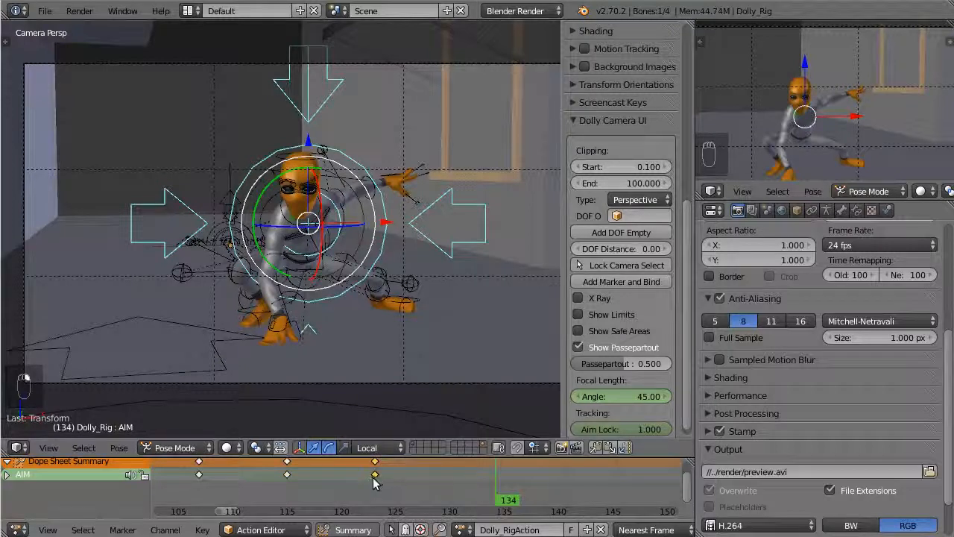
pyautogui.hotkey('shift', 'd')
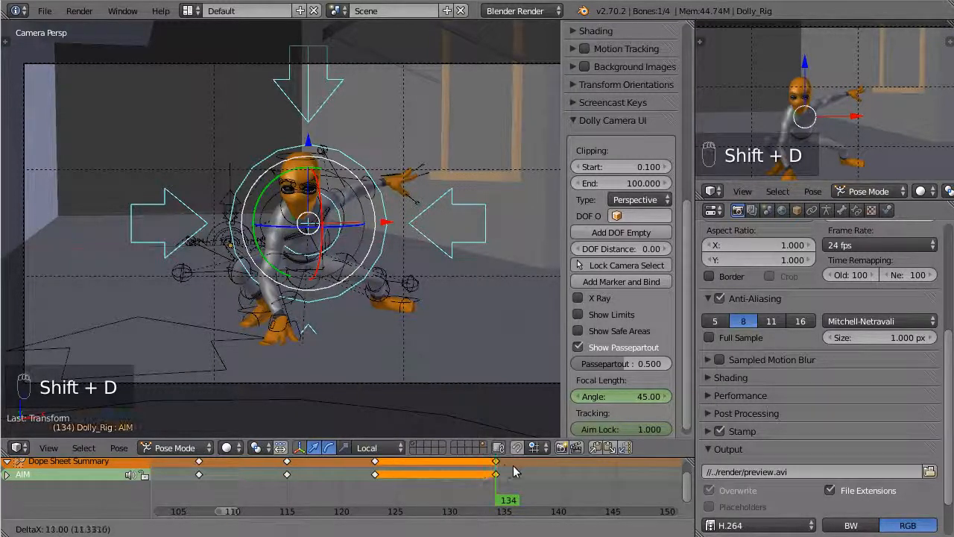
pyautogui.click(514, 471)
# Step: Reposition the AIM control at frame 123 to shift the landing framing, and play back the camera's settle
pyautogui.moveTo(492, 468); pyautogui.dragTo(379, 478)
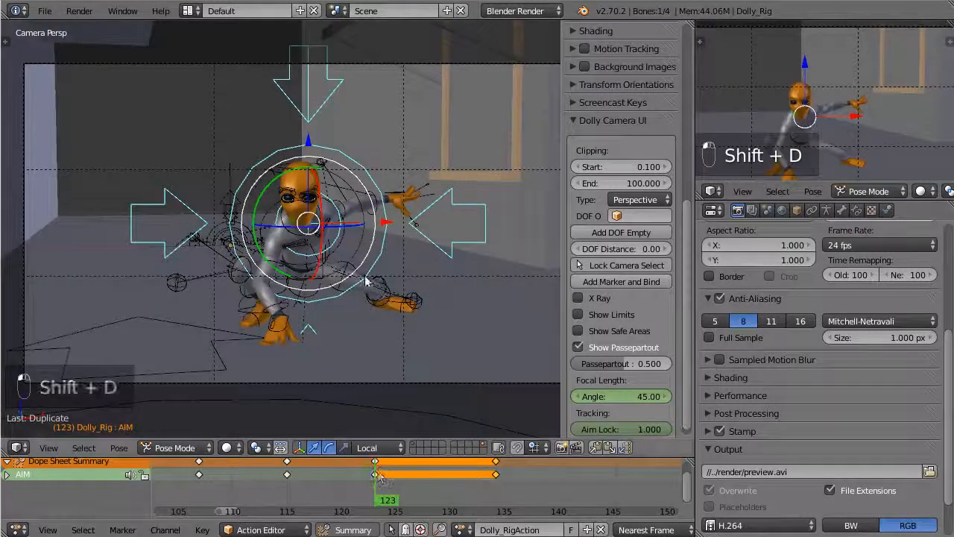
pyautogui.press('g')
pyautogui.click(393, 290)
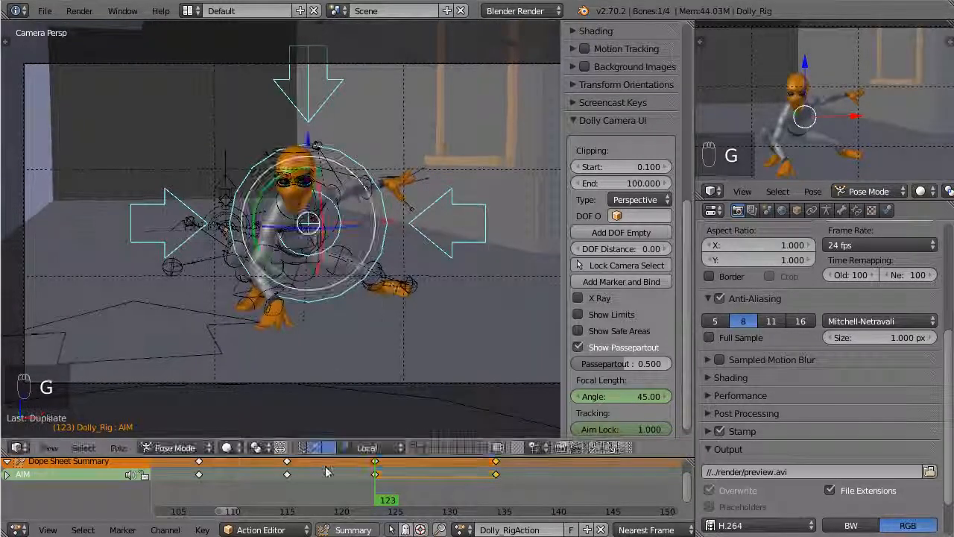
pyautogui.moveTo(328, 471); pyautogui.dragTo(403, 495)
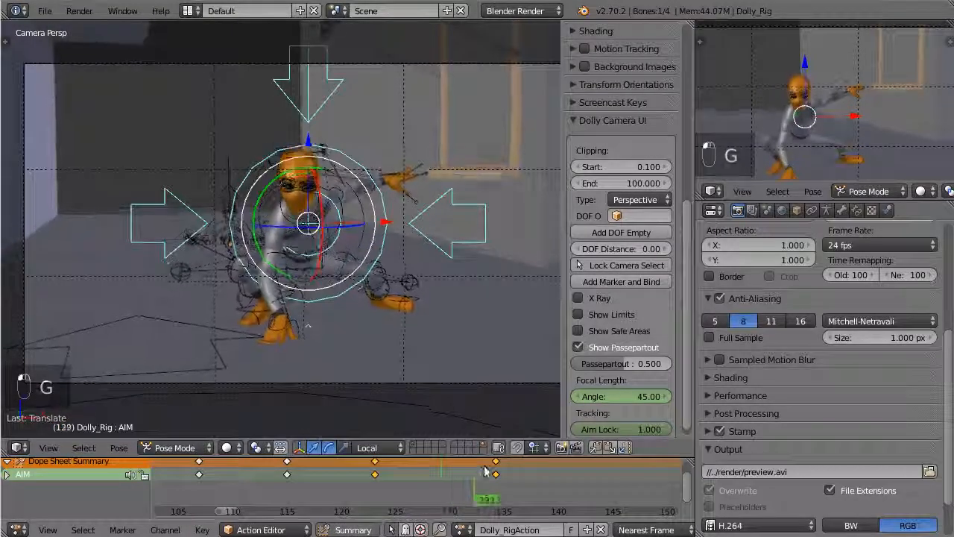
pyautogui.hotkey('alt', 'a')
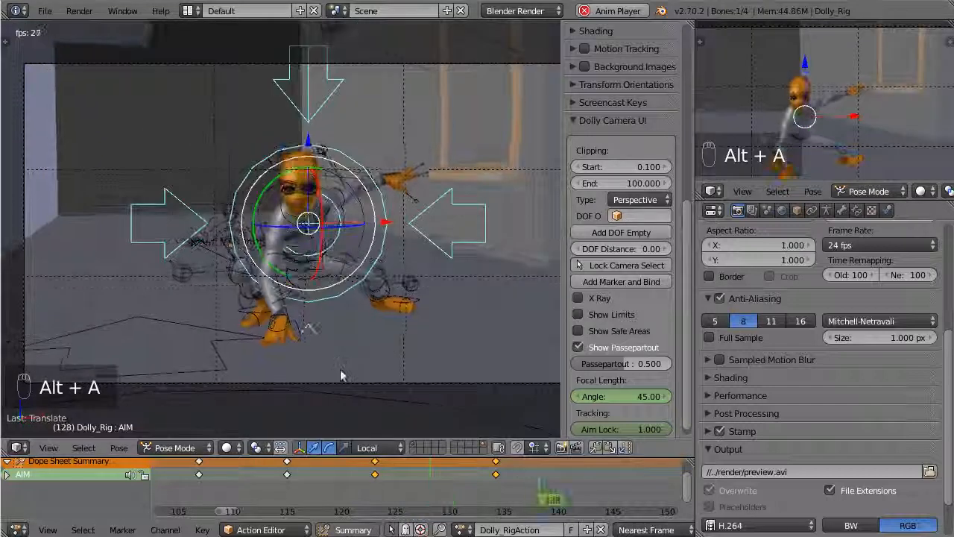
pyautogui.press('Escape')
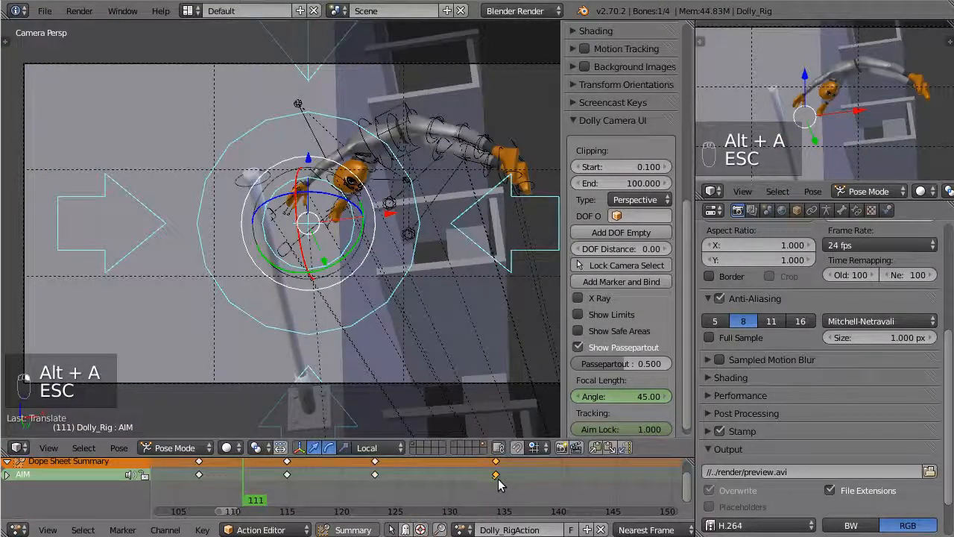
# Step: Shift the AIM control's last key from frame 134 to about frame 132 and play back the landing
pyautogui.press('g')
pyautogui.click(470, 498)
pyautogui.hotkey('alt', 'a')
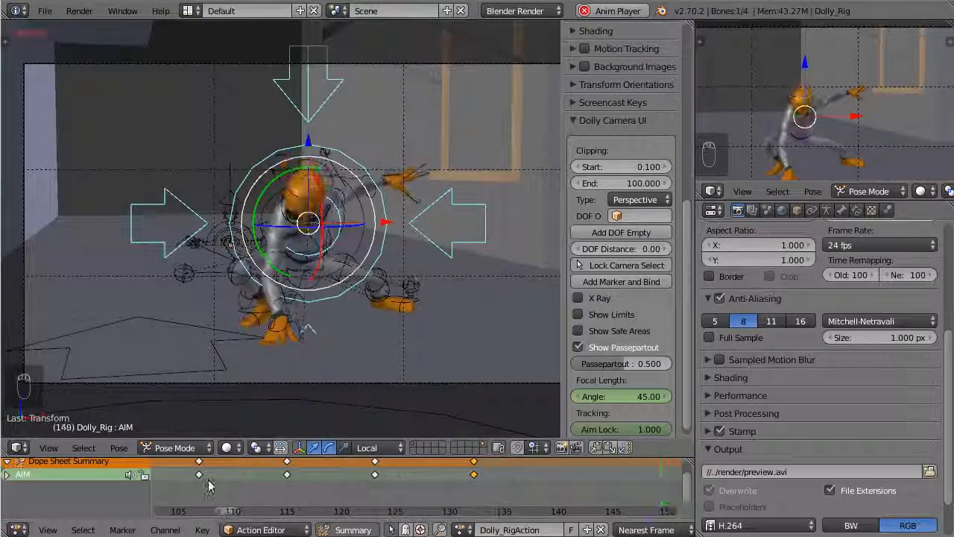
pyautogui.press('Escape')
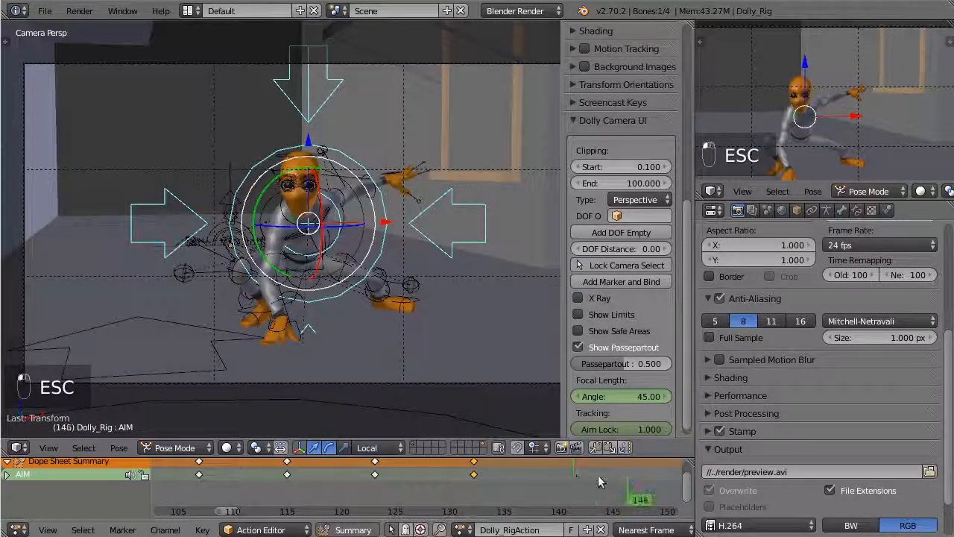
# Step: Move the AIM control slightly at about frame 149 to add a camera drift key, and play back the landing
pyautogui.moveTo(585, 492); pyautogui.dragTo(537, 495, button='middle')
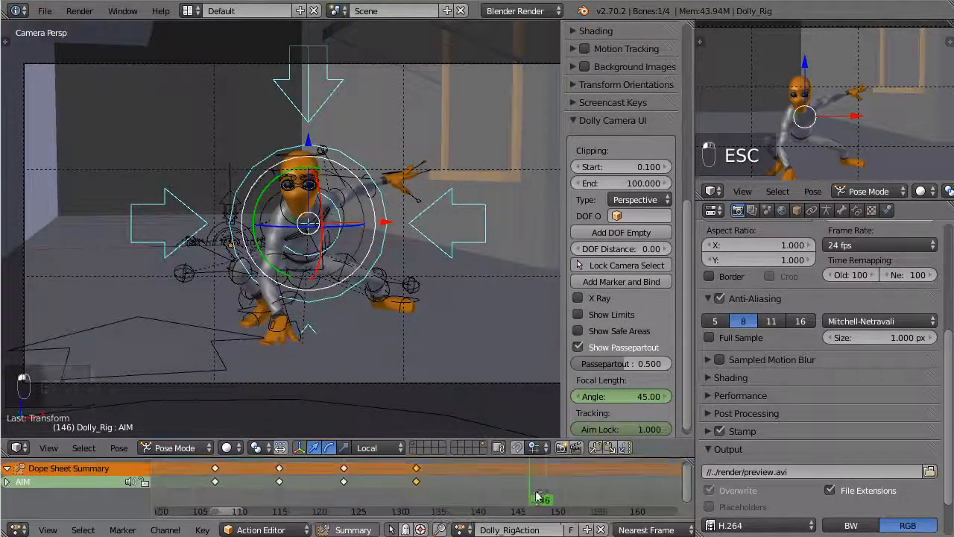
pyautogui.press('g')
pyautogui.click(384, 299)
pyautogui.click(401, 483)
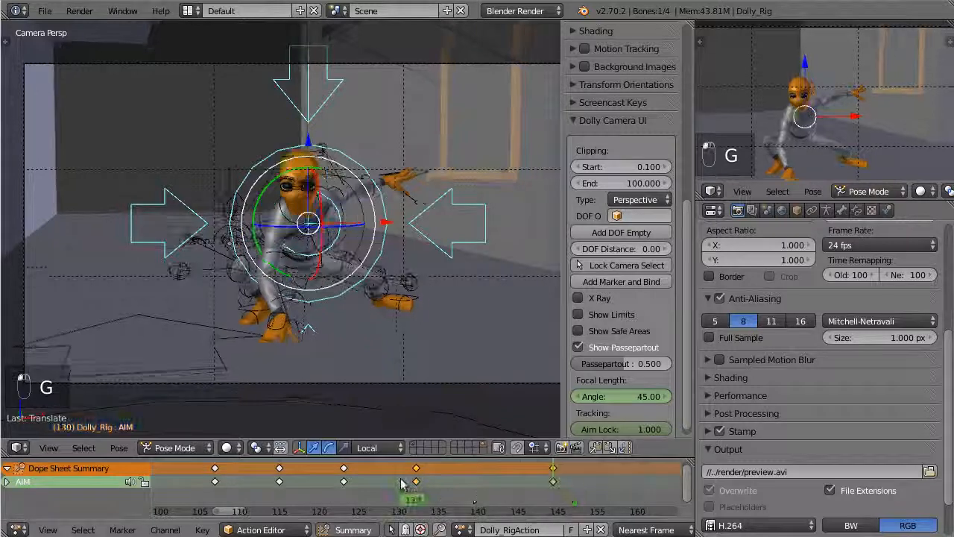
pyautogui.moveTo(401, 483); pyautogui.dragTo(483, 494)
pyautogui.click(399, 494)
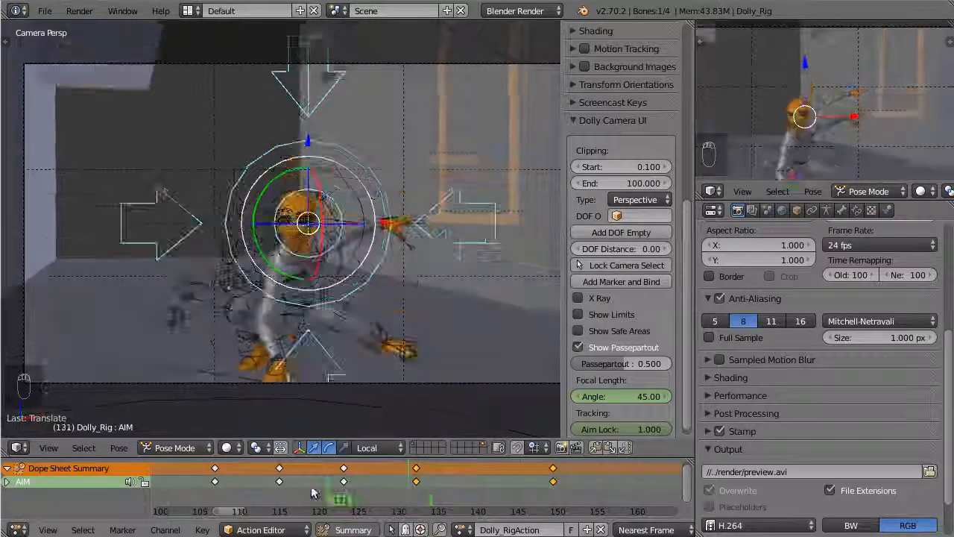
pyautogui.hotkey('alt', 'a')
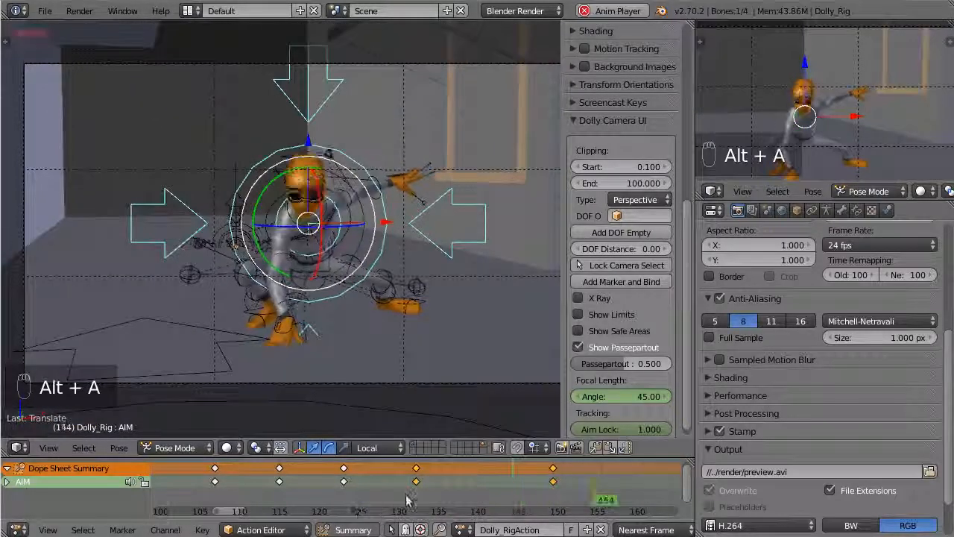
pyautogui.press('Escape')
# Step: Move the AIM control slightly at frames 210 and 182 to key a subtle camera drift on the crouching Clive
pyautogui.scroll(-6, 420, 482)
pyautogui.moveTo(522, 493); pyautogui.dragTo(376, 483, button='middle')
pyautogui.moveTo(376, 486); pyautogui.dragTo(630, 488)
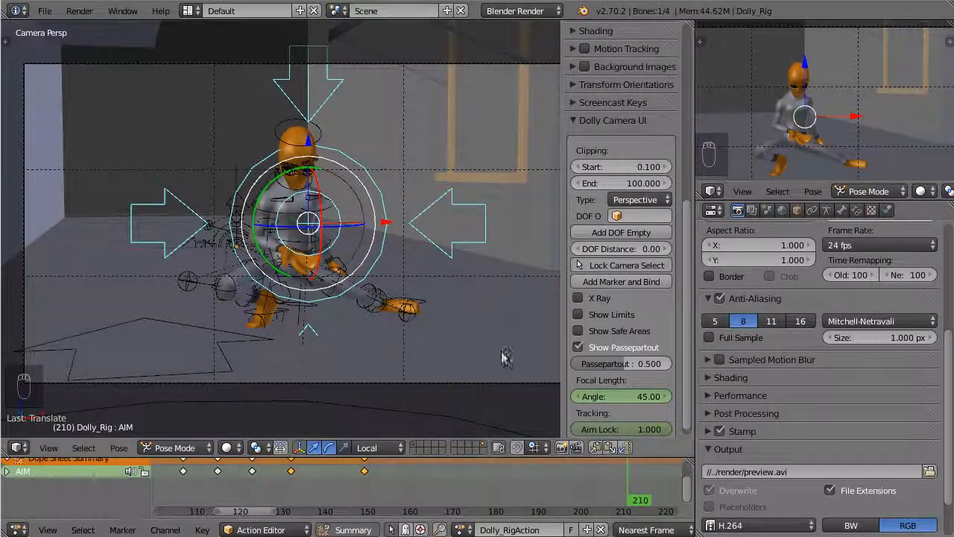
pyautogui.press('g')
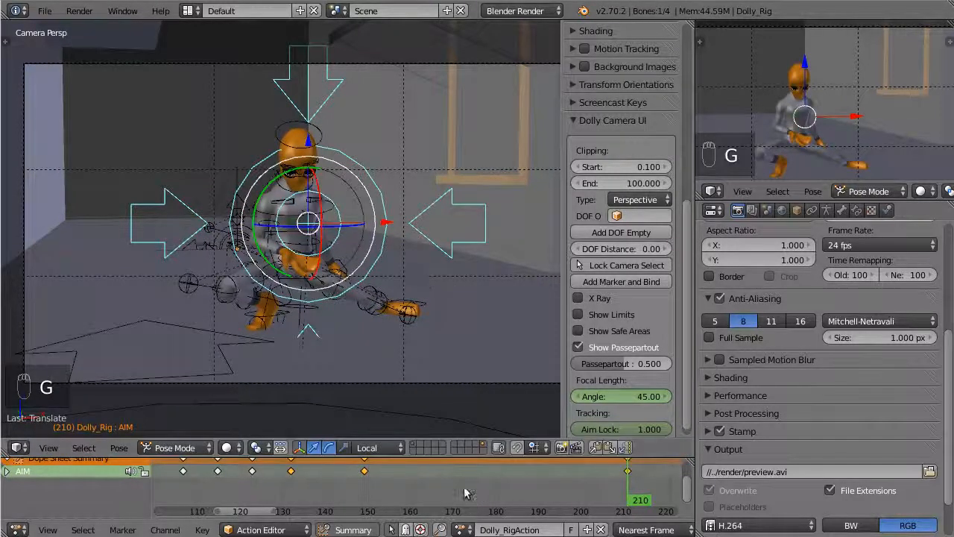
pyautogui.click(507, 488)
pyautogui.press('g')
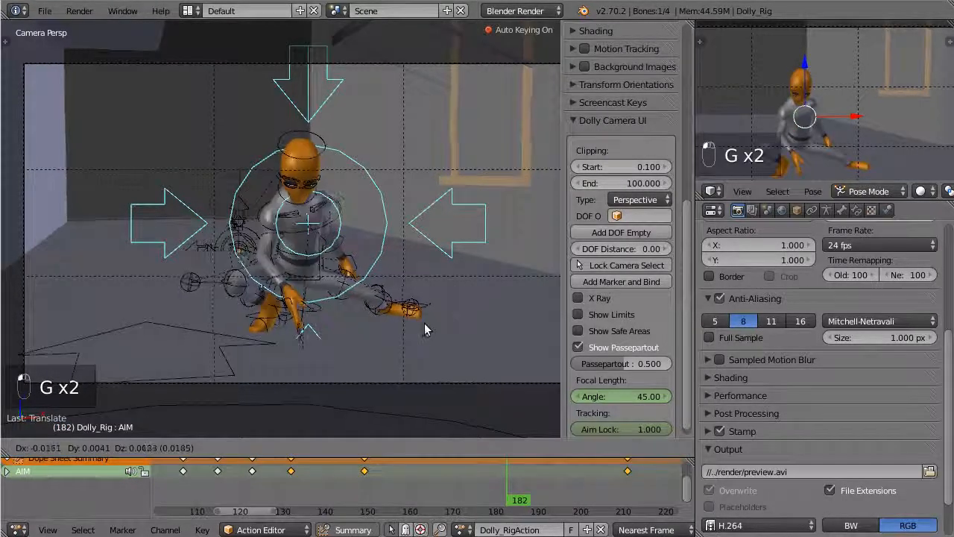
pyautogui.click(424, 330)
# Step: Play back the full shot with the camera control deselected, switching to Clive's rig and deselecting its controls
pyautogui.moveTo(463, 489); pyautogui.dragTo(309, 488)
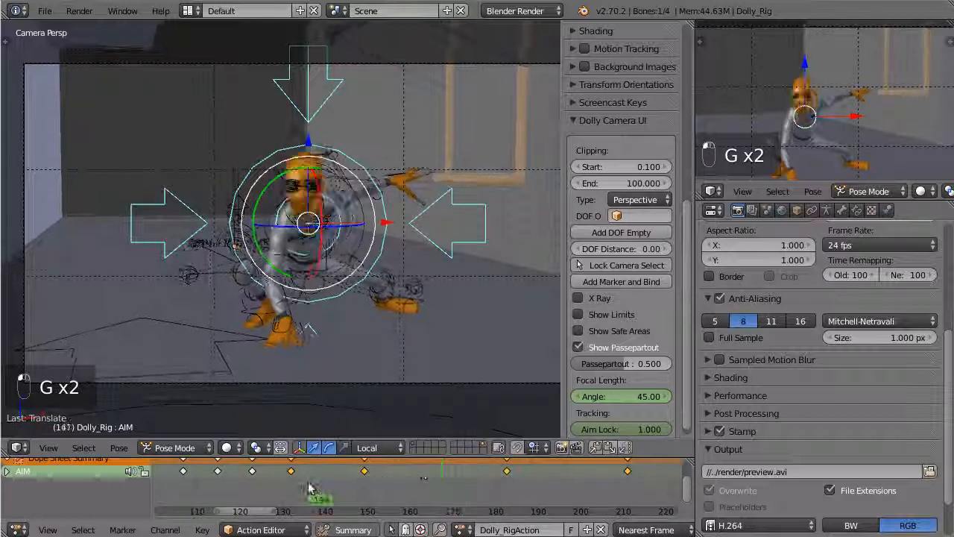
pyautogui.hotkey('alt', 'a')
pyautogui.press('a')
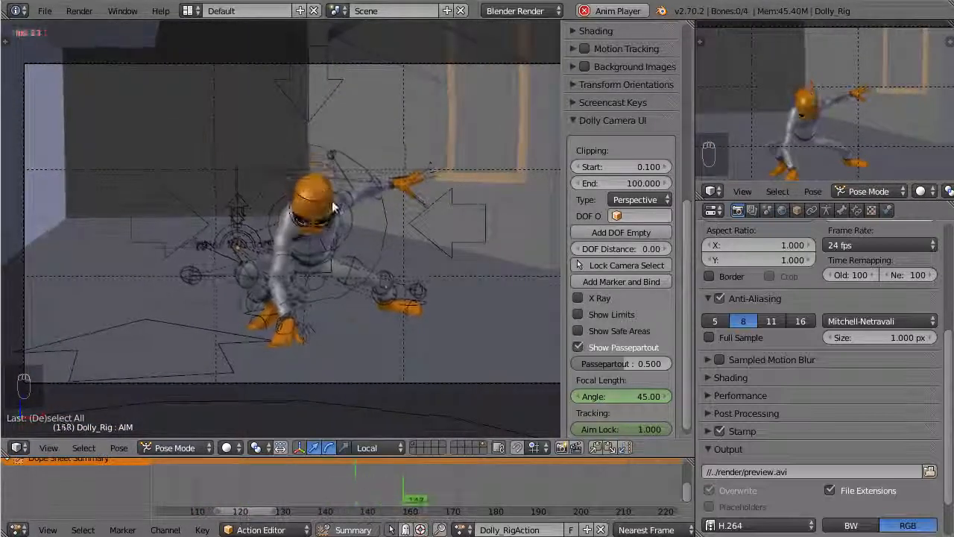
pyautogui.rightClick(333, 208)
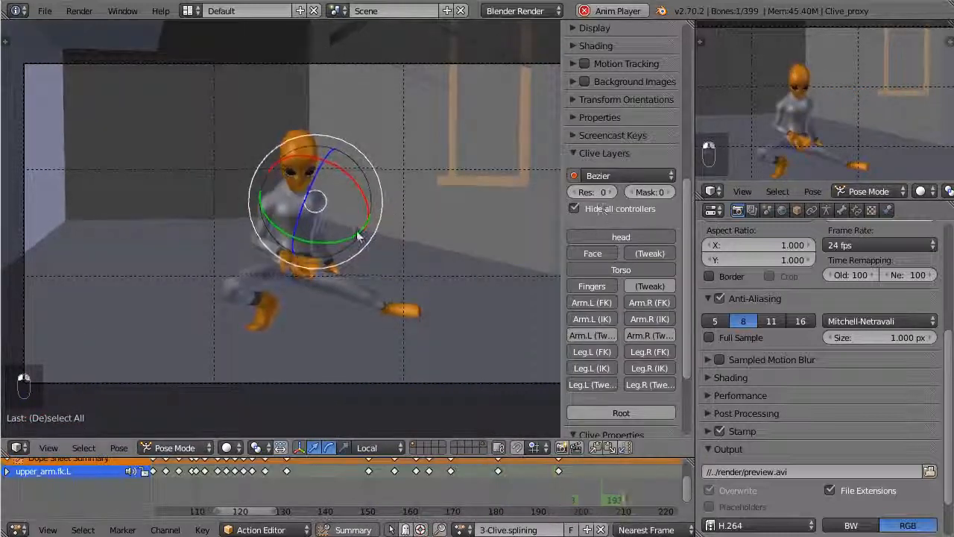
pyautogui.press('a')
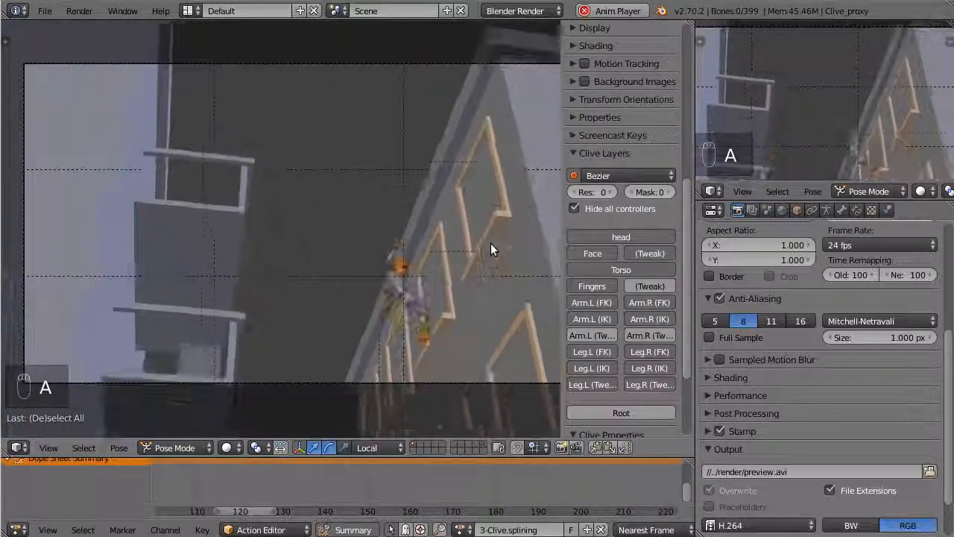